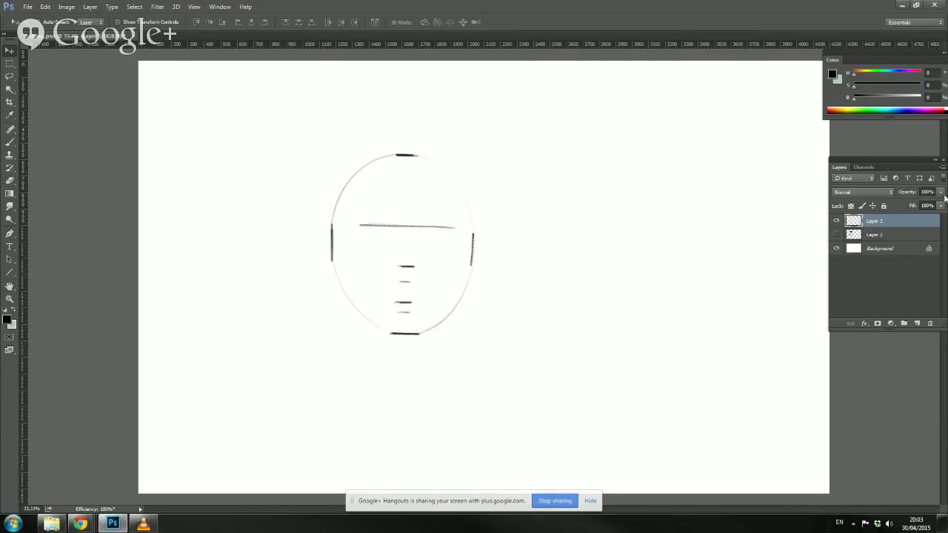
Step: Lower the opacity of Layer 3's guide sketch to about 35% and add a new layer above it
left_click(940, 192)
left_click_drag(940, 204, 910, 211)
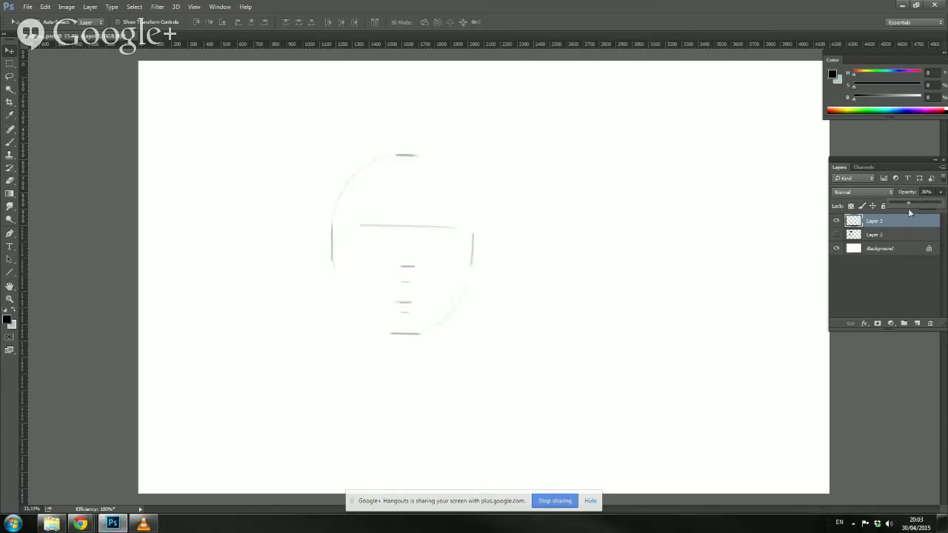
left_click(917, 324)
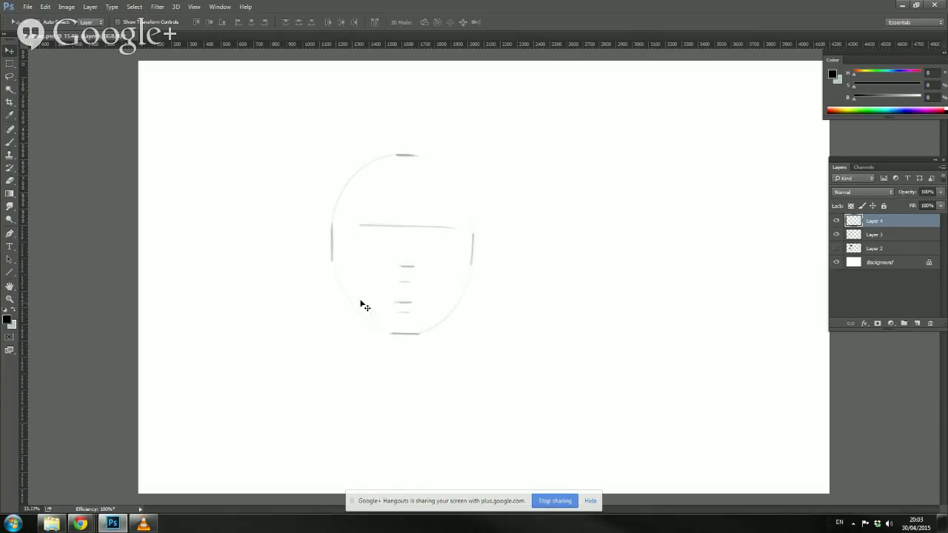
Step: Brush the skull outline over the guide oval, from the crown down to both temples, using a smaller brush
left_click(9, 142)
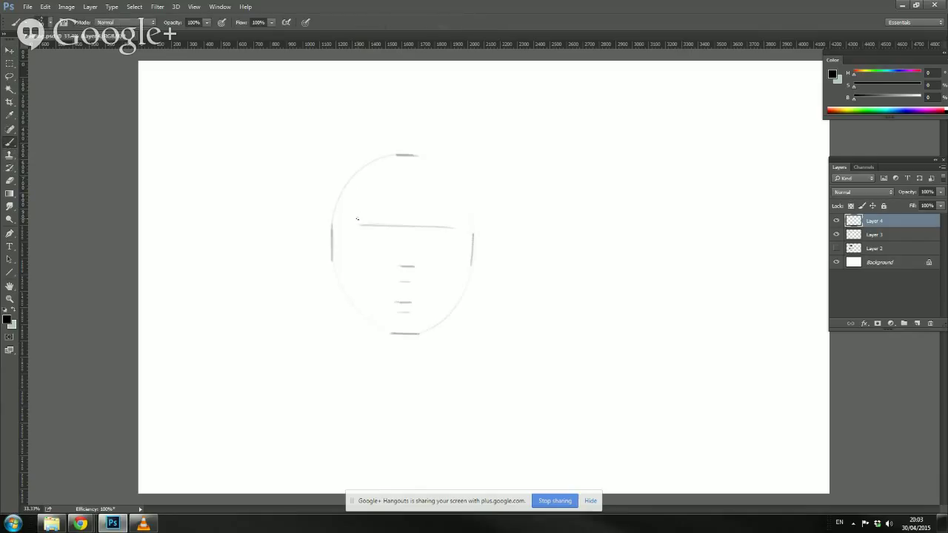
key("[")
left_click_drag(404, 155, 413, 155)
left_click_drag(407, 155, 426, 160)
left_click_drag(418, 158, 457, 182)
key("ctrl+z")
left_click_drag(421, 158, 468, 197)
left_click_drag(467, 230, 468, 199)
left_click_drag(410, 156, 383, 158)
mouse_move(384, 156)
left_mouse_down()
mouse_move(352, 186)
mouse_move(346, 223)
left_mouse_up()
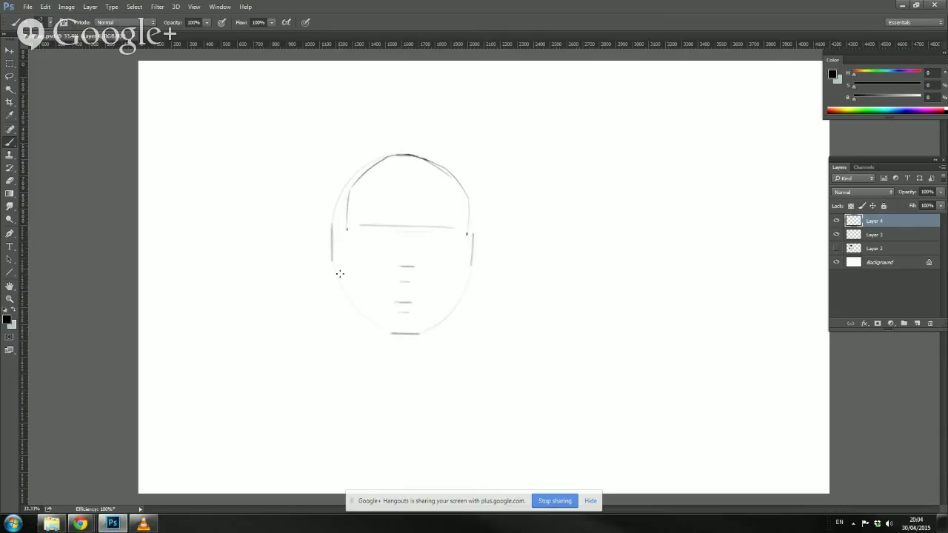
Step: Sketch light lines for the brows, eyelids, base of the nose and lips along the guide marks
left_click_drag(361, 221, 382, 219)
left_click_drag(404, 264, 400, 266)
left_click_drag(381, 233, 391, 233)
left_click_drag(419, 268, 395, 267)
mouse_move(414, 281)
left_mouse_down()
mouse_move(428, 286)
mouse_move(383, 286)
left_mouse_up()
left_click_drag(395, 295, 410, 294)
key("ctrl+z")
mouse_move(411, 296)
left_mouse_down()
mouse_move(398, 297)
mouse_move(415, 293)
left_mouse_up()
Step: Sketch the chin line, the slanted jaw lines and the outer cheek contours on both sides
mouse_move(398, 333)
left_mouse_down()
mouse_move(413, 327)
mouse_move(392, 326)
mouse_move(409, 326)
left_mouse_up()
mouse_move(355, 293)
left_mouse_down()
mouse_move(384, 326)
mouse_move(455, 293)
left_mouse_up()
left_click_drag(467, 249, 458, 290)
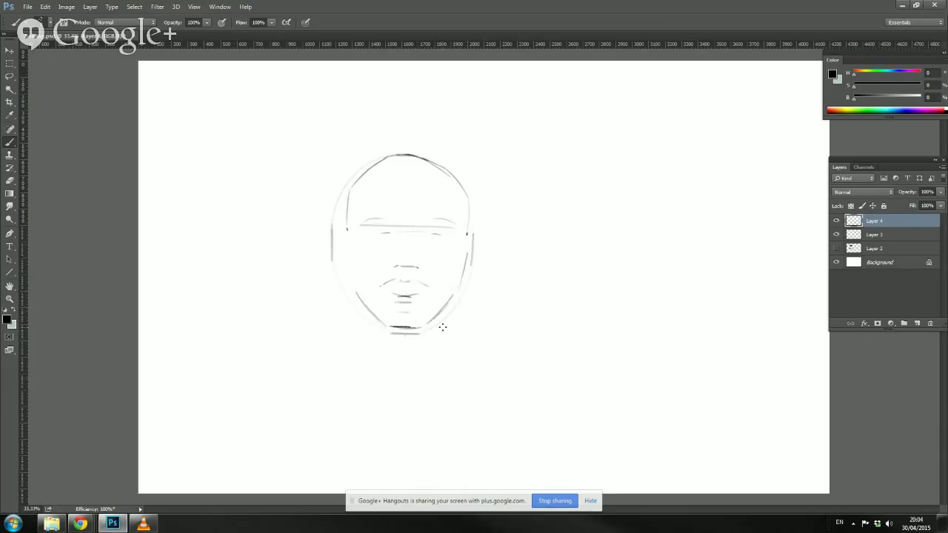
left_click_drag(350, 256, 355, 291)
Step: Set Layer 3's opacity to 33%, hide that guide layer and make Layer 4 active again
left_click(874, 234)
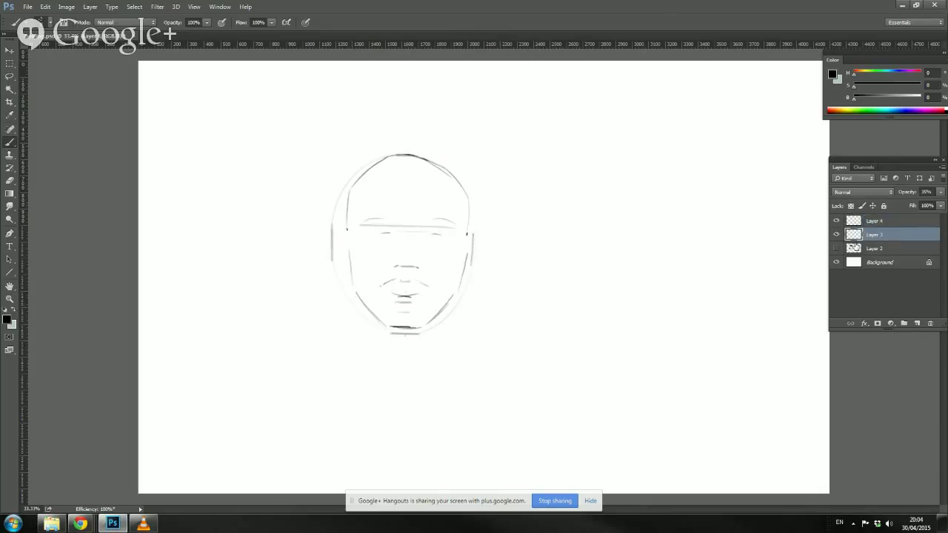
mouse_move(941, 192)
left_mouse_down()
mouse_move(924, 208)
mouse_move(880, 201)
left_mouse_up()
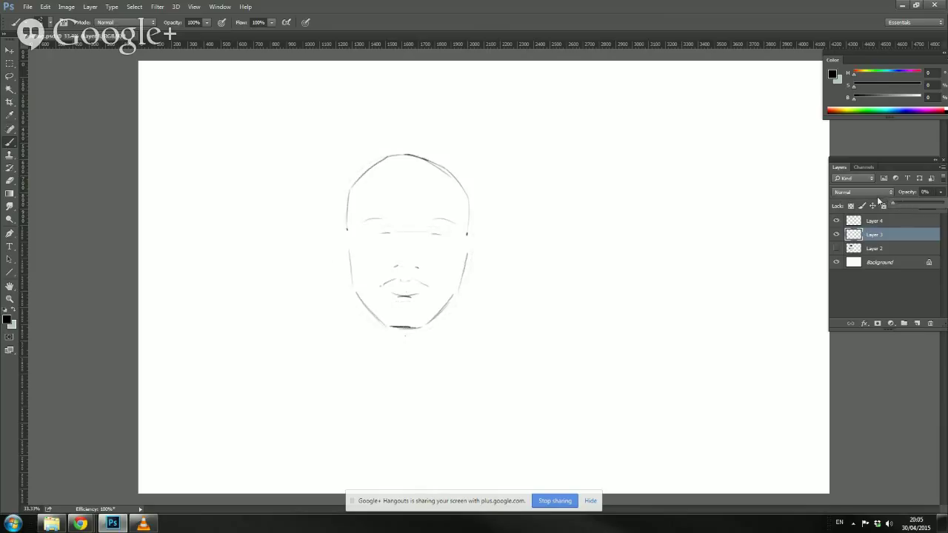
left_click(909, 204)
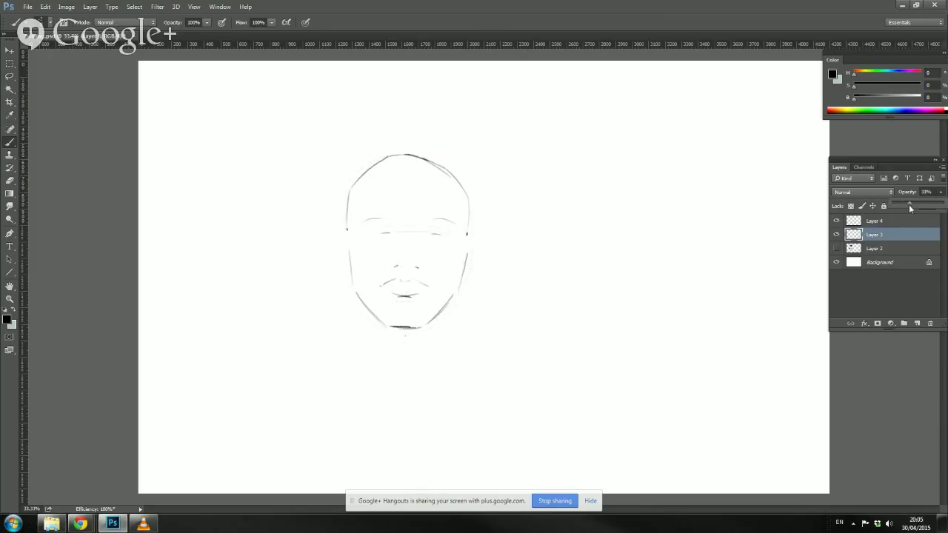
left_click(837, 235)
left_click(874, 221)
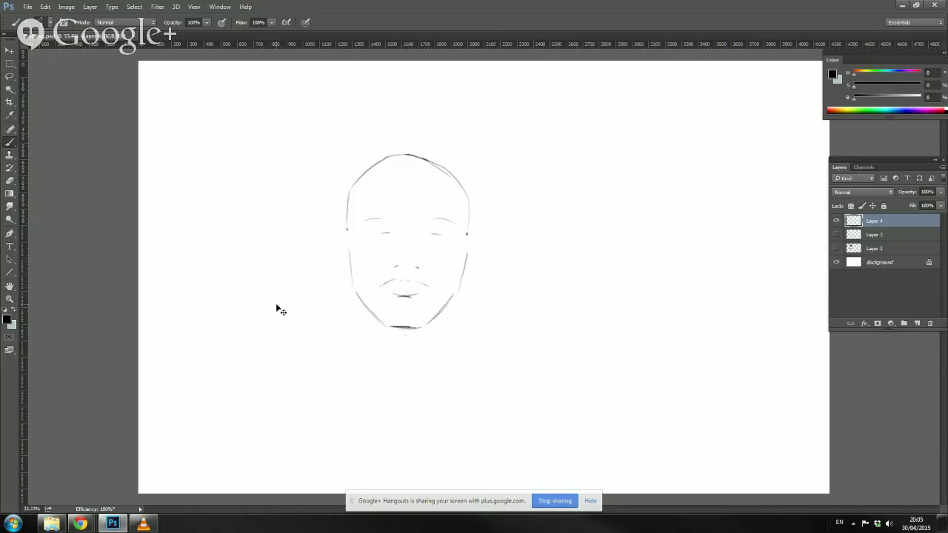
Step: Define the lips with a darker upper contour, a parting line and a short shadow under the lower lip
key("ctrl+plus")
key("ctrl+minus")
left_click_drag(411, 280, 428, 288)
left_click_drag(415, 288, 426, 288)
key("ctrl+alt+z")
key("ctrl+alt+z")
key("ctrl+alt+z")
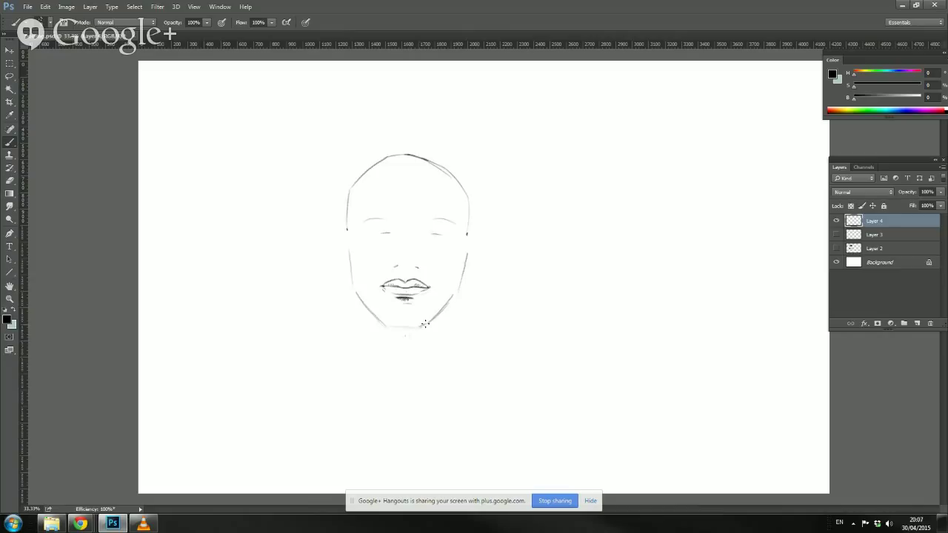
mouse_move(418, 329)
left_mouse_down()
mouse_move(395, 331)
mouse_move(375, 299)
mouse_move(426, 318)
mouse_move(383, 327)
left_mouse_up()
left_click_drag(424, 324, 383, 326)
left_click_drag(375, 286, 375, 305)
key("ctrl+alt+z")
key("ctrl+alt+z")
key("ctrl+alt+z")
key("ctrl+alt+z")
Step: Outline the goatee around the chin and mouth, and sketch the moustache strokes above the upper lip
mouse_move(428, 319)
left_mouse_down()
mouse_move(403, 329)
mouse_move(387, 320)
mouse_move(407, 330)
mouse_move(383, 322)
left_mouse_up()
left_click_drag(435, 295, 427, 325)
left_click_drag(375, 289, 379, 320)
left_click_drag(416, 273, 433, 286)
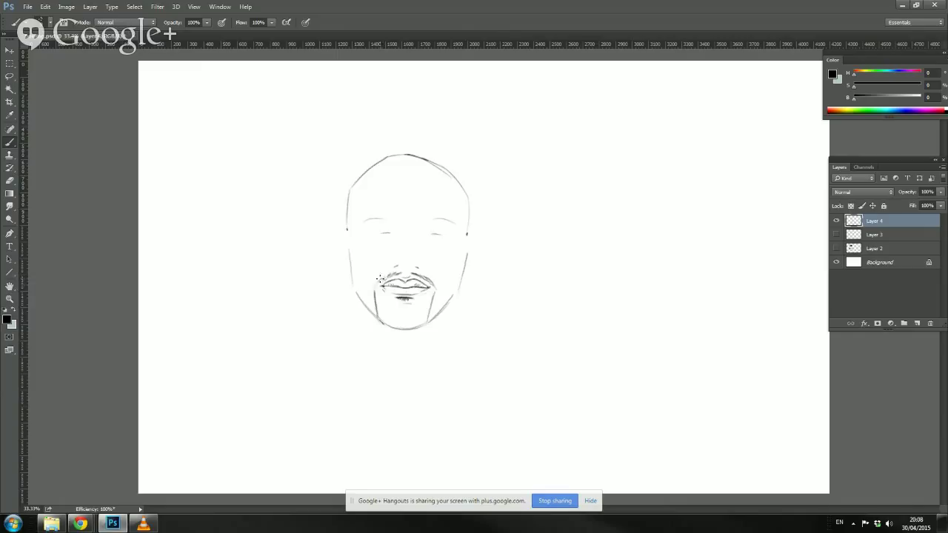
left_click_drag(372, 287, 388, 278)
left_click_drag(437, 291, 430, 283)
Step: Thicken and darken the goatee with dense strokes down both sides and along the chin
left_click_drag(377, 285, 377, 320)
left_click_drag(435, 292, 429, 311)
left_click_drag(432, 306, 426, 315)
left_click_drag(424, 315, 417, 325)
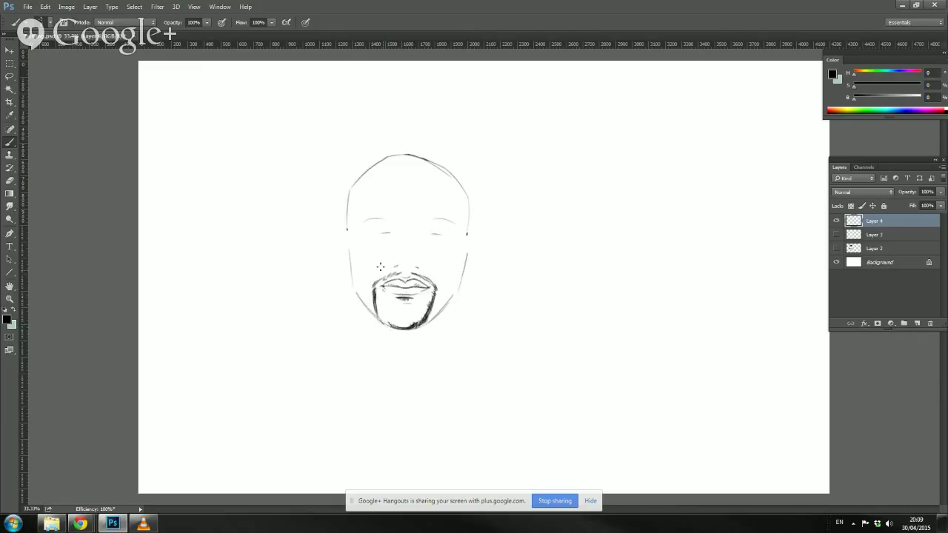
left_click_drag(405, 327, 416, 324)
left_click_drag(378, 319, 379, 311)
left_click_drag(416, 324, 406, 324)
mouse_move(395, 318)
left_mouse_down()
mouse_move(388, 326)
mouse_move(375, 317)
mouse_move(426, 317)
mouse_move(429, 306)
mouse_move(416, 329)
mouse_move(380, 318)
mouse_move(424, 330)
left_mouse_up()
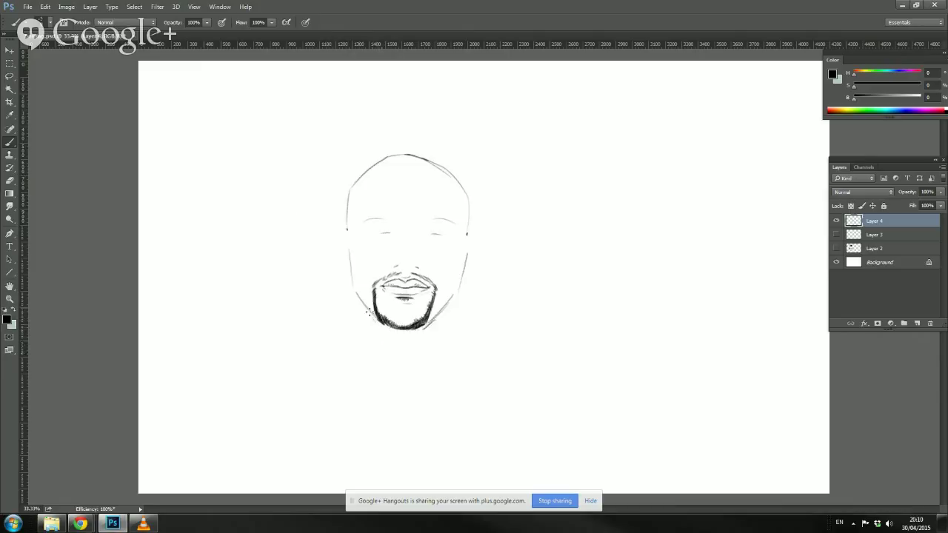
Step: Sketch the neck sides, throat lines and the start of the shoulders below the head
left_click_drag(378, 323, 391, 370)
left_click_drag(426, 333, 416, 356)
left_click_drag(456, 297, 453, 323)
left_click_drag(355, 297, 350, 362)
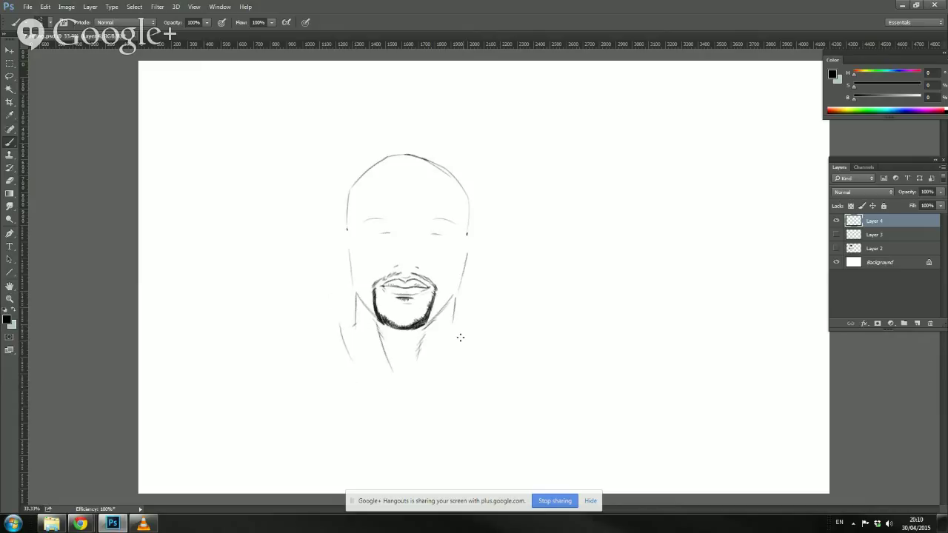
left_click_drag(463, 332, 437, 380)
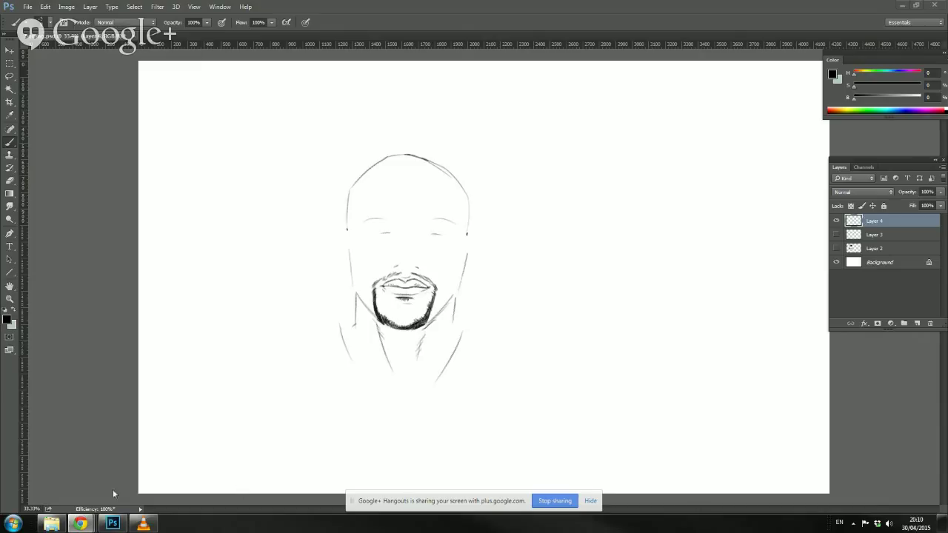
Step: Fill in the left-hand side of the goatee with additional dark strokes
mouse_move(80, 523)
left_click(377, 299)
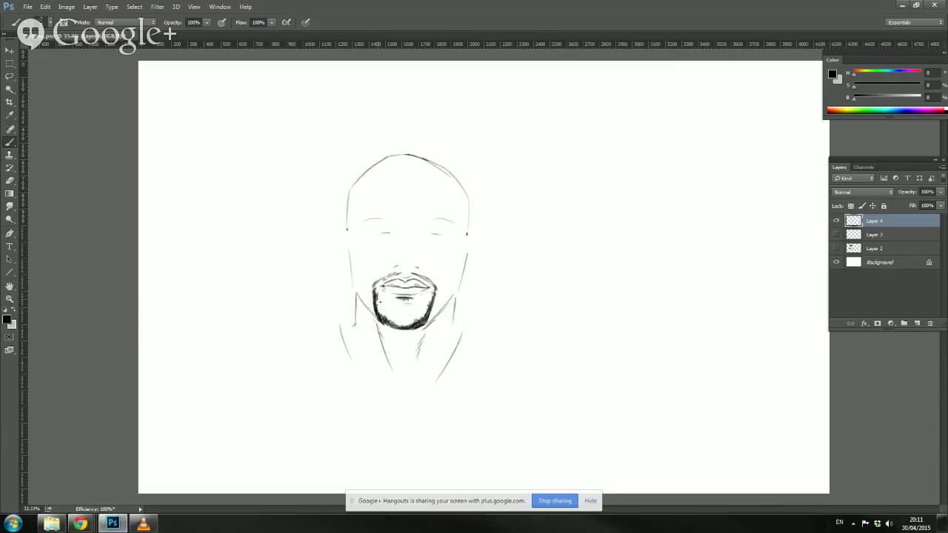
mouse_move(375, 306)
left_mouse_down()
mouse_move(377, 298)
mouse_move(382, 319)
left_mouse_up()
Step: Flip the canvas horizontally to view the portrait mirrored
left_click(66, 7)
mouse_move(93, 100)
left_click(186, 138)
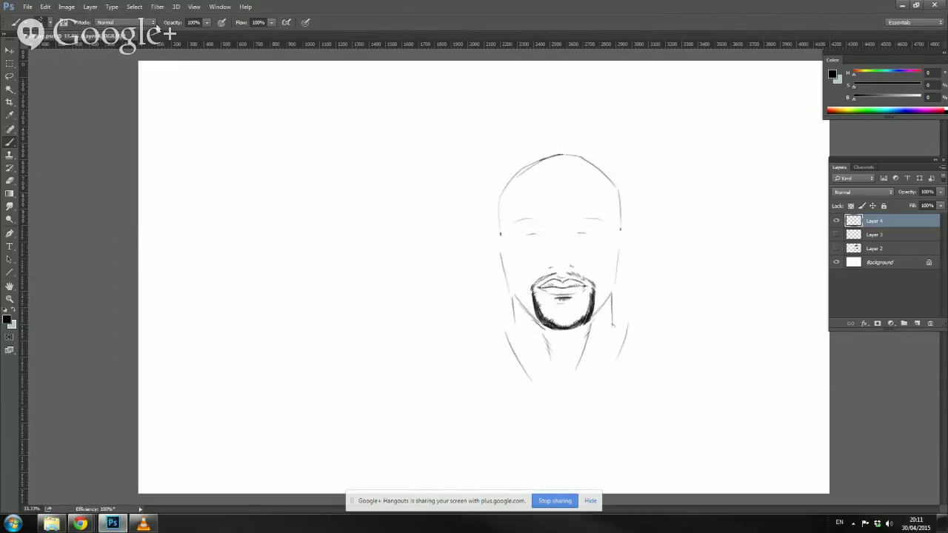
Step: Nudge the edge of the goatee with the Liquify filter at brush size 175 and apply it
left_click(158, 6)
left_click(192, 131)
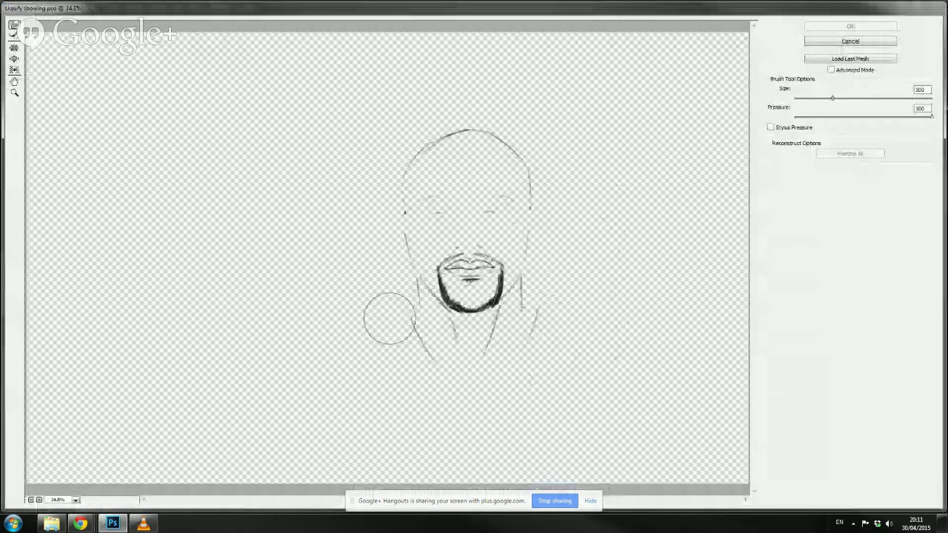
key("bracketleft")
key("bracketleft")
left_click_drag(449, 290, 449, 298)
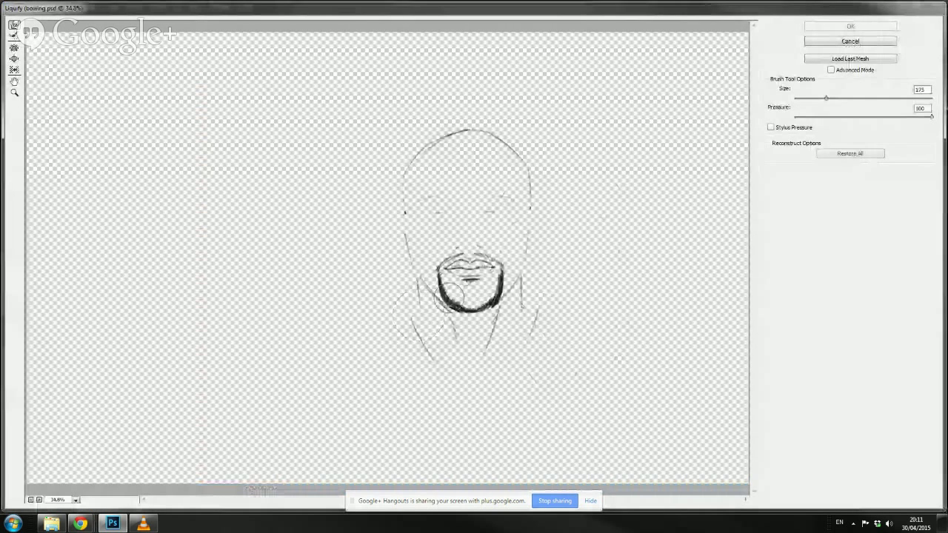
left_click(822, 31)
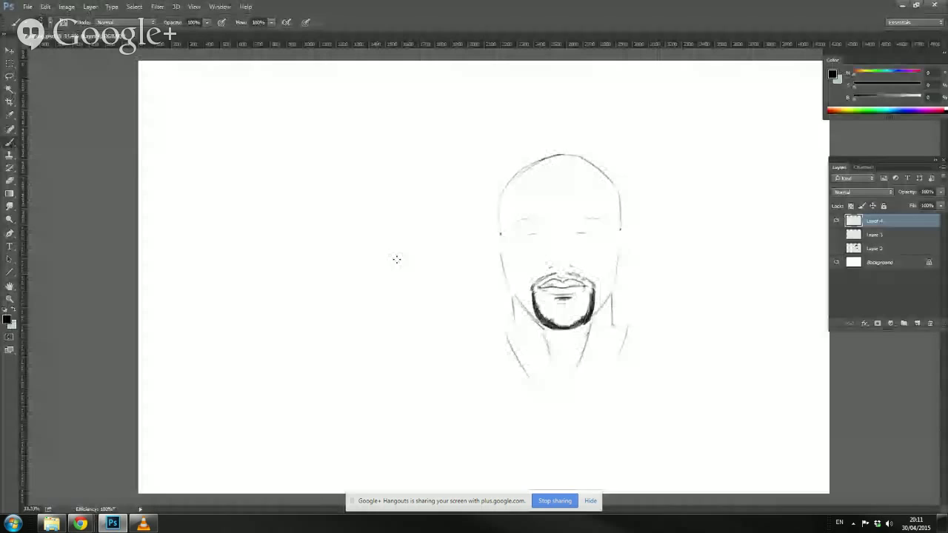
Step: Flip the canvas horizontally back to its original orientation
left_click(66, 7)
mouse_move(104, 96)
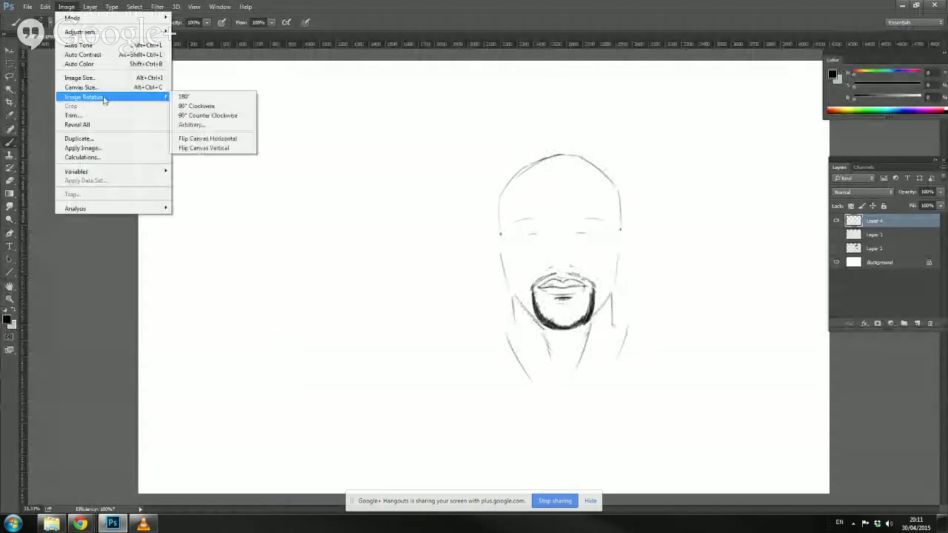
left_click(211, 134)
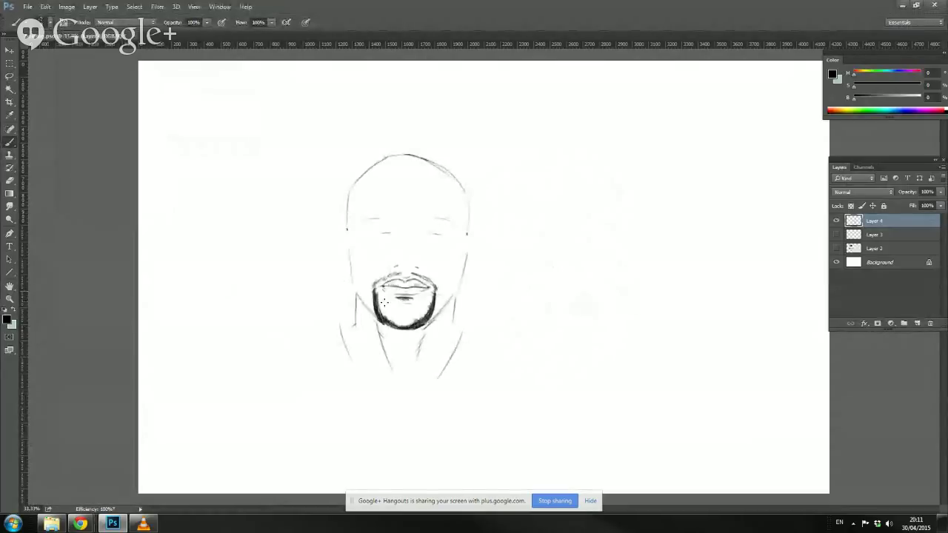
Step: Build up the hatching on the goatee's inner left edge and just below the chin
left_click_drag(379, 296, 384, 321)
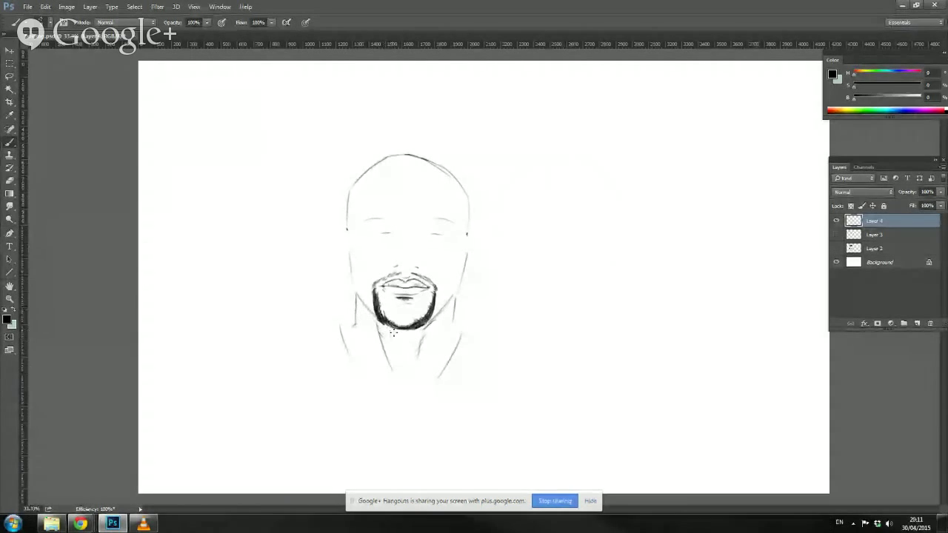
left_click_drag(382, 325, 381, 332)
key("alt")
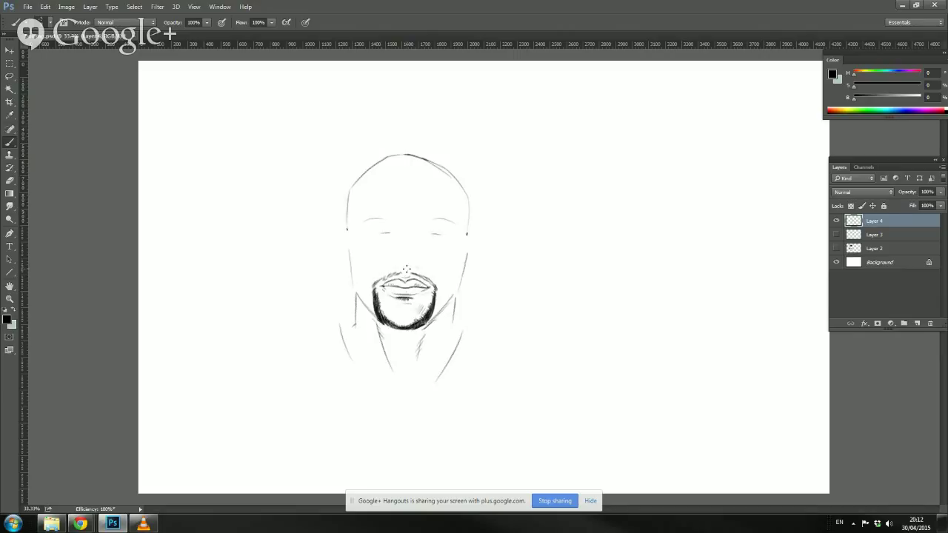
Step: Draw the nose with dark nostrils, wings and light lines for the sides of the bridge
mouse_move(409, 268)
left_mouse_down()
mouse_move(396, 266)
mouse_move(396, 288)
left_mouse_up()
left_click_drag(415, 264, 418, 272)
left_click_drag(415, 272, 421, 278)
left_click_drag(399, 237, 394, 249)
key("ctrl+z")
Step: Hatch the left-hand cheek and redraw darker jaw contours from the goatee up to both cheekbones
left_click_drag(355, 252, 365, 276)
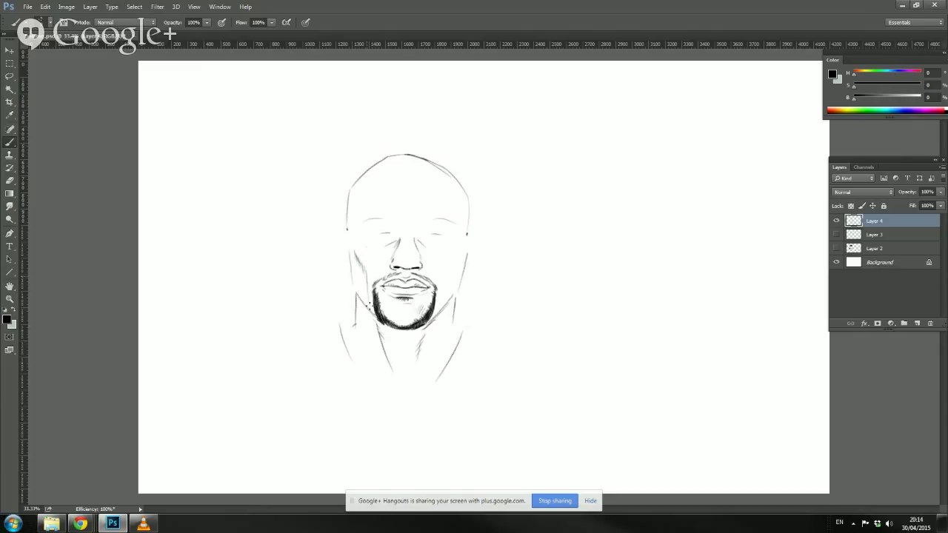
left_click_drag(366, 282, 374, 310)
key("ctrl+z")
mouse_move(376, 315)
left_mouse_down()
mouse_move(356, 294)
mouse_move(350, 252)
left_mouse_up()
mouse_move(353, 288)
left_mouse_down()
mouse_move(349, 254)
mouse_move(355, 291)
left_mouse_up()
mouse_move(432, 321)
left_mouse_down()
mouse_move(452, 297)
mouse_move(466, 244)
left_mouse_up()
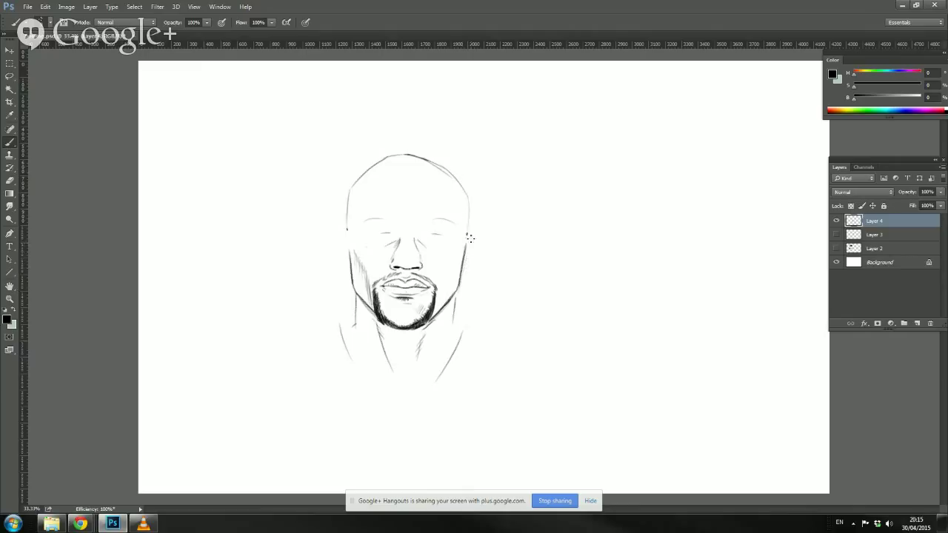
left_click_drag(466, 246, 463, 266)
Step: Darken the moustache above the lip and the corners where it meets the goatee
left_click_drag(414, 274, 429, 280)
left_click_drag(377, 282, 372, 293)
left_click_drag(440, 288, 438, 294)
Step: Draw the left-hand eye with its upper and lower lids, and save the document
left_click(430, 234)
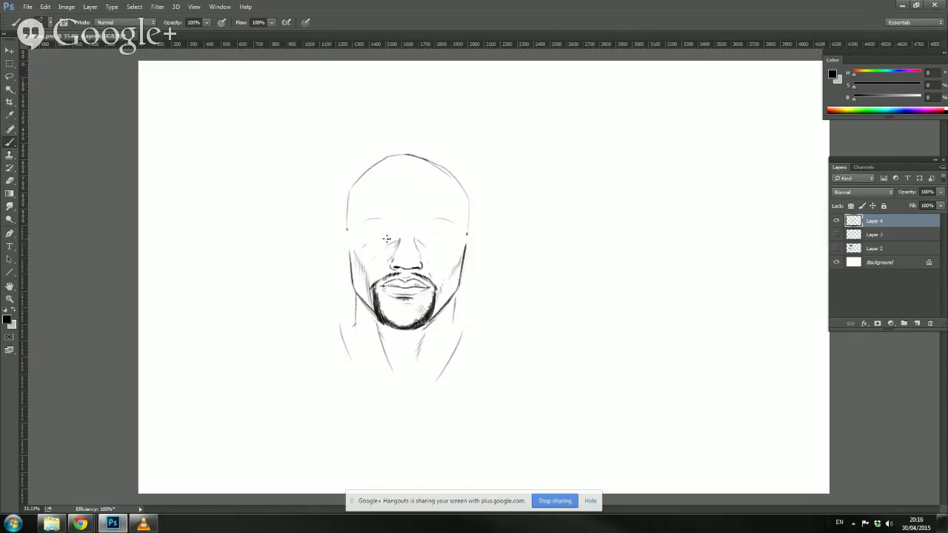
left_click_drag(386, 239, 370, 238)
key("ctrl+z")
left_click_drag(378, 237, 391, 237)
left_click_drag(380, 233, 387, 239)
left_click_drag(381, 234, 388, 236)
key("ctrl+s")
Step: Darken the left-hand eye's iris and outer corner, and draw the eyebrow above it
left_click_drag(378, 236, 382, 237)
left_click_drag(375, 235, 367, 236)
key("alt")
key("alt")
left_click_drag(382, 220, 360, 222)
Step: Redraw the head's left-hand contour from the cheekbone up past the temple, and add the ear beside it
left_click_drag(351, 217, 351, 249)
left_click_drag(350, 216, 355, 183)
key("ctrl+z")
left_click_drag(349, 218, 359, 180)
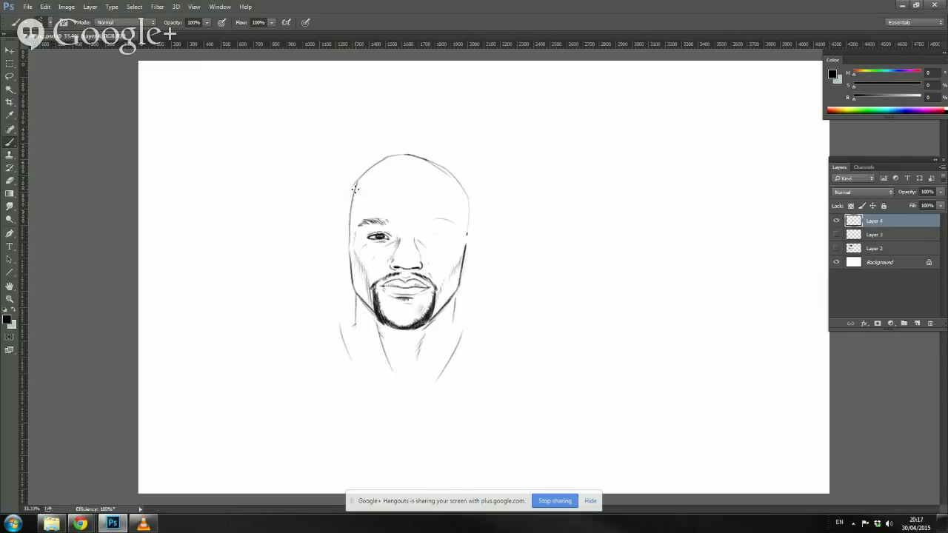
key("ctrl+z")
mouse_move(349, 216)
left_mouse_down()
mouse_move(354, 187)
mouse_move(376, 168)
mouse_move(351, 200)
mouse_move(367, 171)
left_mouse_up()
key("ctrl+z")
left_click_drag(342, 226, 343, 246)
left_click_drag(345, 266, 350, 271)
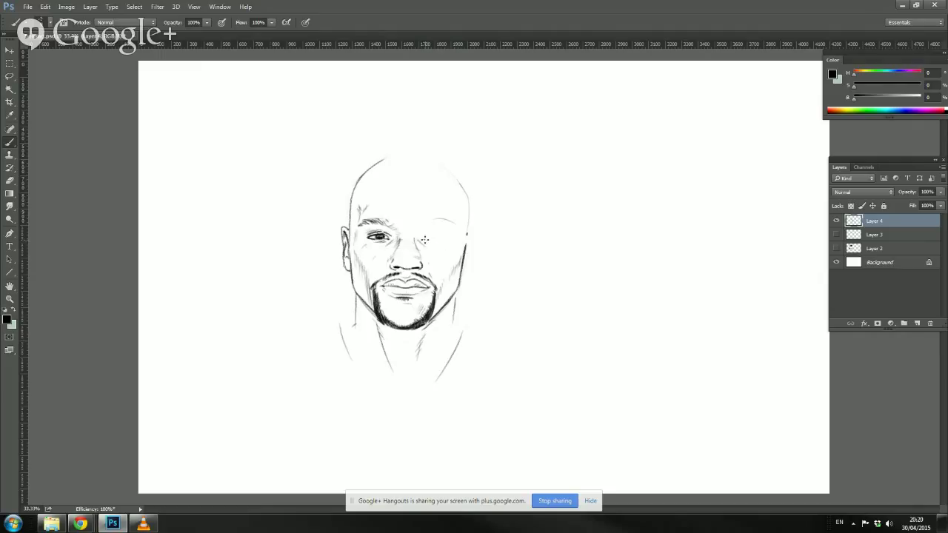
Step: Sketch the almond-shaped outline of the right-hand eye level with the finished one, undoing misplaced strokes
left_click_drag(425, 239, 443, 243)
left_click_drag(383, 239, 466, 243)
key("ctrl+z")
left_click_drag(403, 234, 457, 234)
key("ctrl+z")
left_click(439, 236)
left_click_drag(425, 238, 438, 240)
left_click_drag(438, 236, 448, 240)
key("ctrl+z")
key("ctrl+alt+z")
key("ctrl+alt+z")
Step: Reinforce the right-hand cheek contour and draw the ear beside it
left_click_drag(465, 239, 457, 290)
left_click_drag(469, 238, 466, 278)
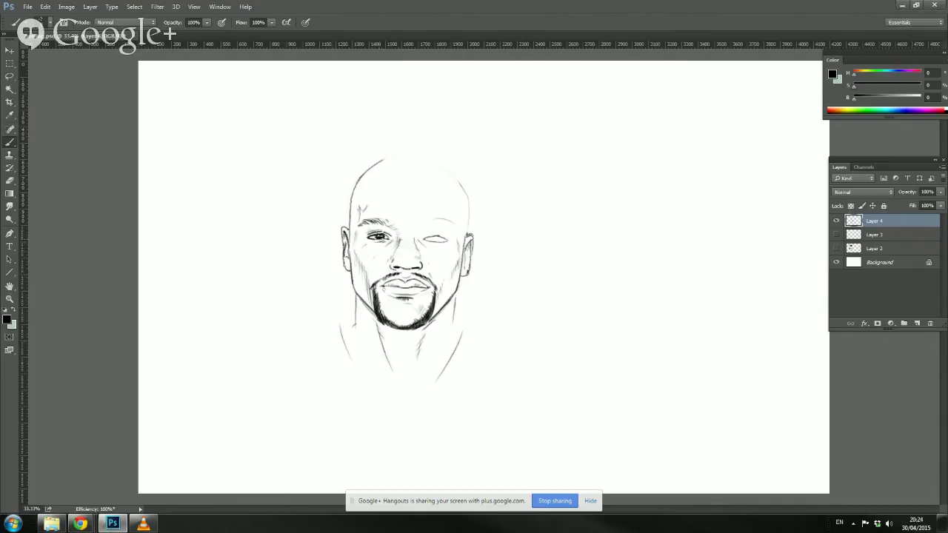
left_click_drag(380, 238, 447, 240)
key("ctrl+z")
key("v")
mouse_move(329, 46)
left_mouse_down()
mouse_move(325, 287)
mouse_move(312, 48)
left_mouse_up()
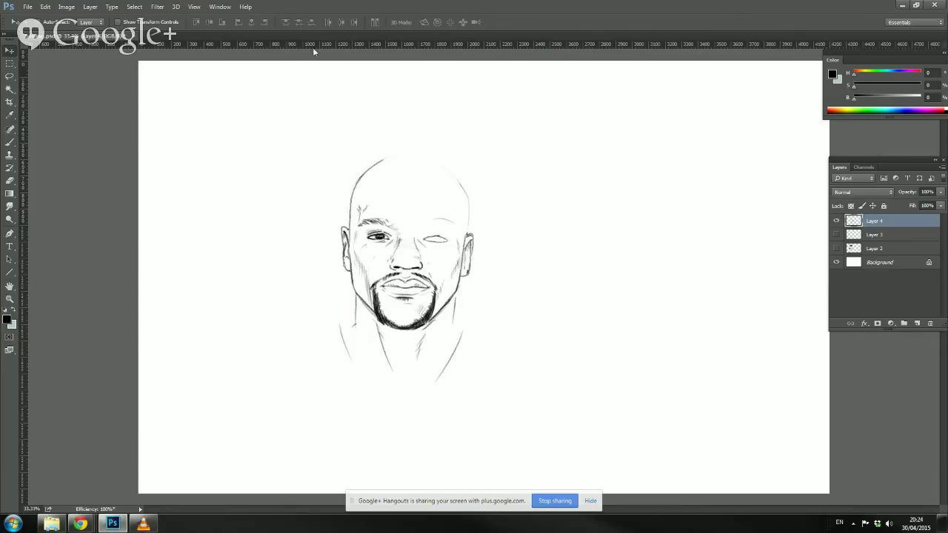
Step: Brush the dark upper lid and iris into the right-hand eye outline
left_click(10, 141)
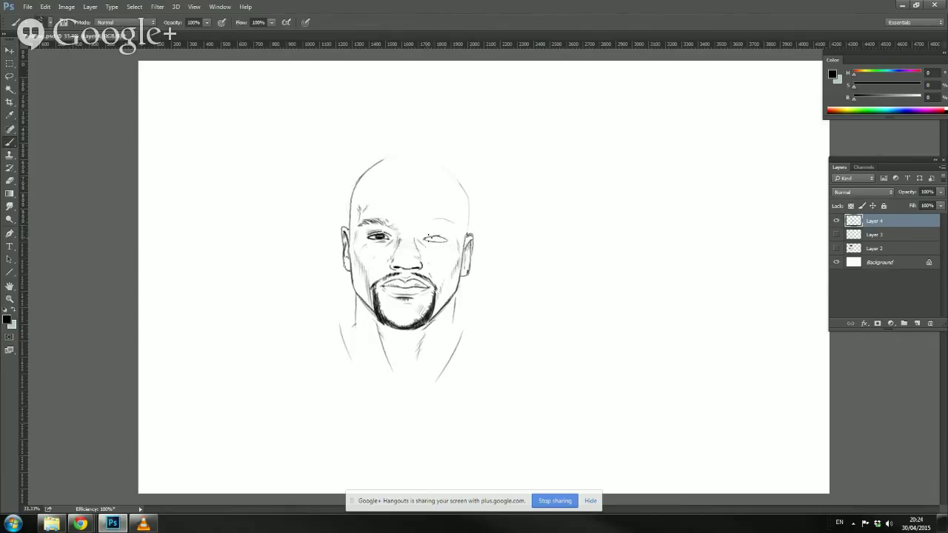
left_click_drag(435, 235, 443, 234)
key("ctrl+z")
key("ctrl+z")
key("ctrl+z")
Step: Adjust the right-hand eye's shape on the bald portrait with Liquify, using a brush size of 290
left_click(157, 6)
left_click(160, 82)
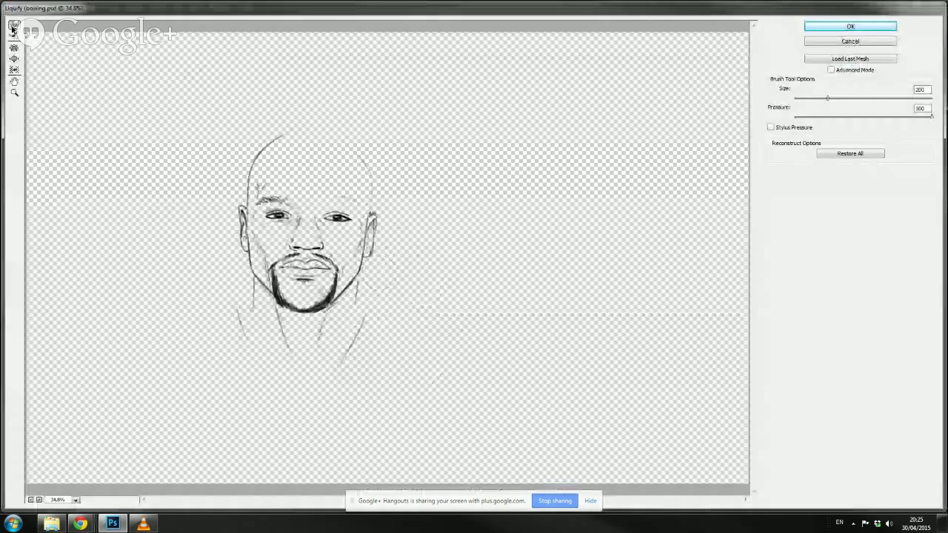
left_click(838, 98)
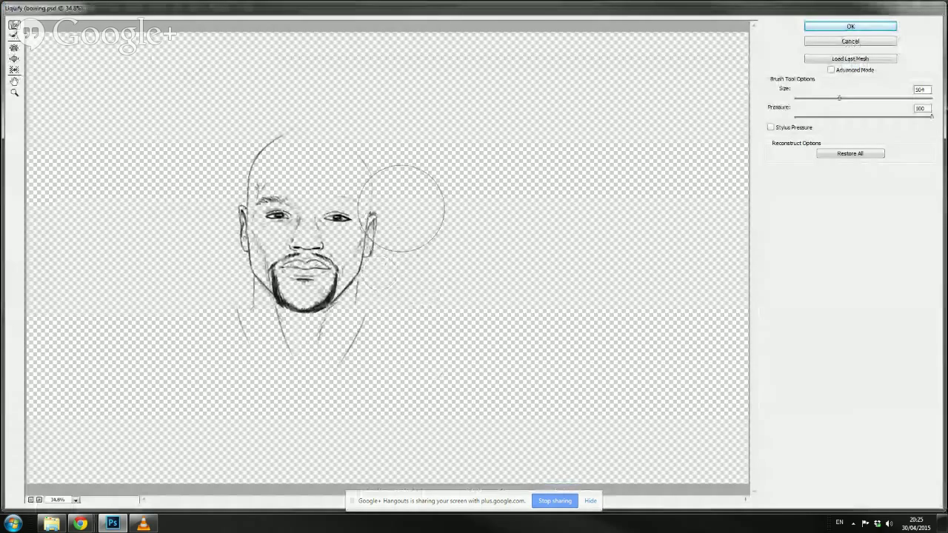
left_click(831, 99)
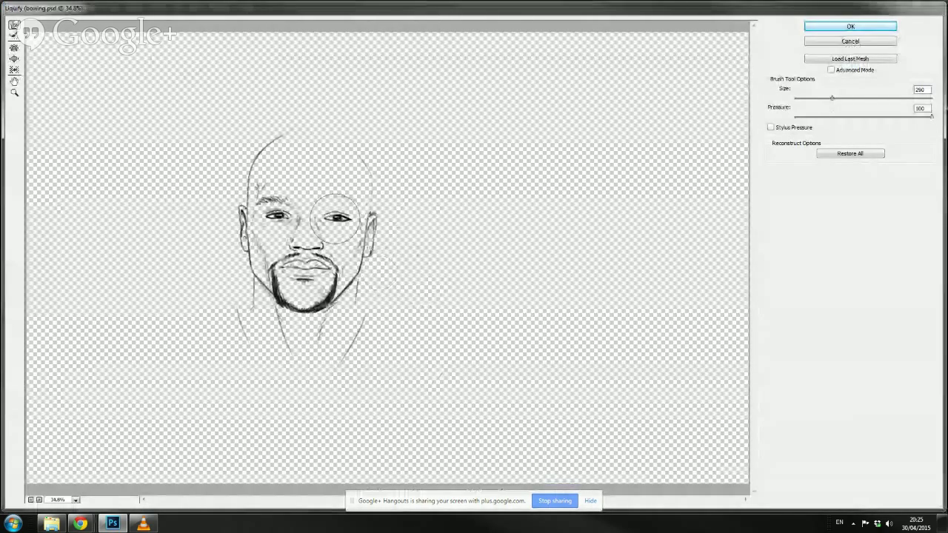
left_click(822, 26)
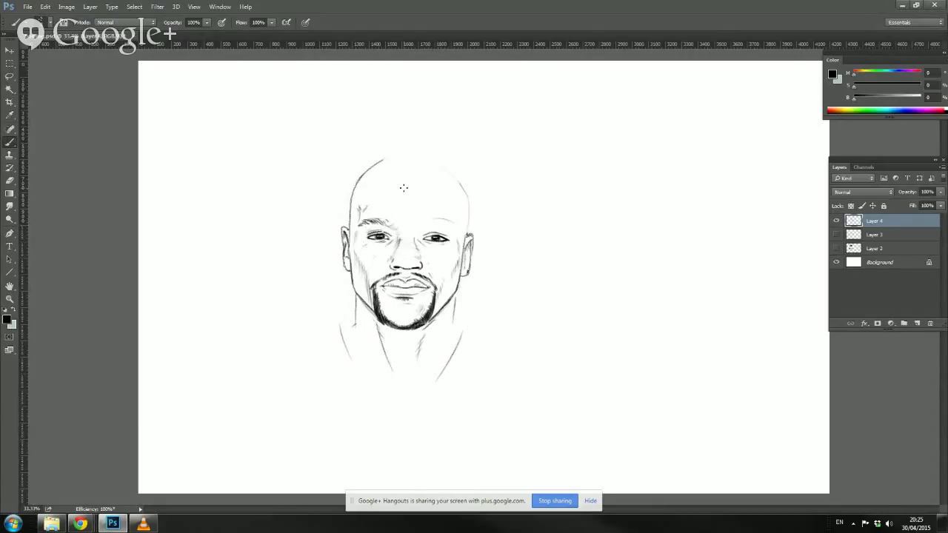
Step: Brush in the dark eyebrow above the bald man's right-hand eye
left_click(445, 225)
left_click(451, 225)
left_click(453, 226)
Step: Show Layer 2 and move its dark-haired portrait to the empty canvas right of the bald head
left_click(838, 249)
left_click(886, 248)
key("v")
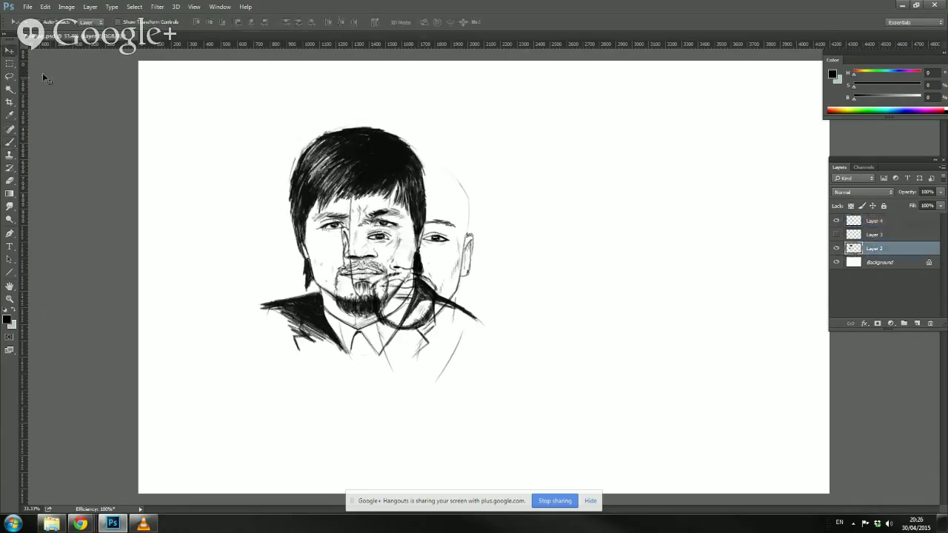
left_click_drag(342, 270, 578, 337)
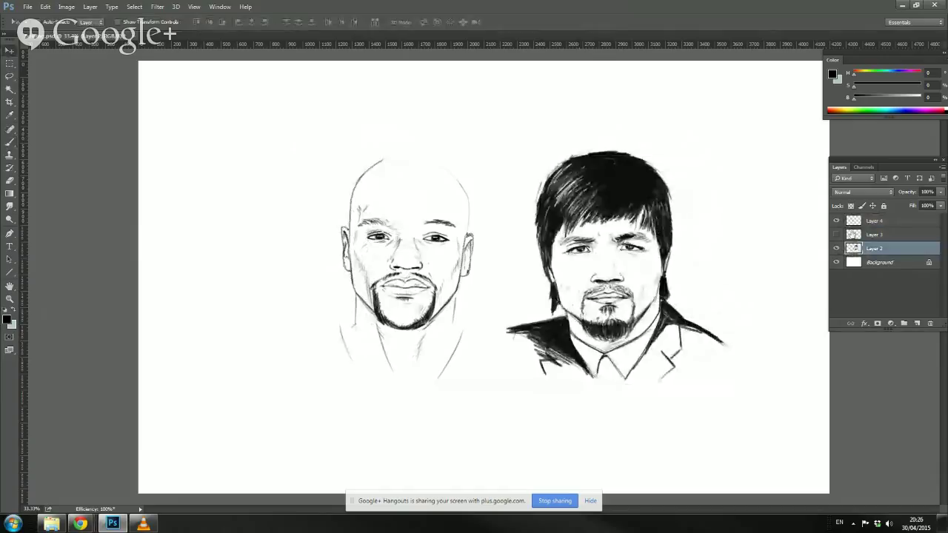
Step: Brush the missing crown contour on Layer 4 to close the top of the bald head
left_click(854, 221)
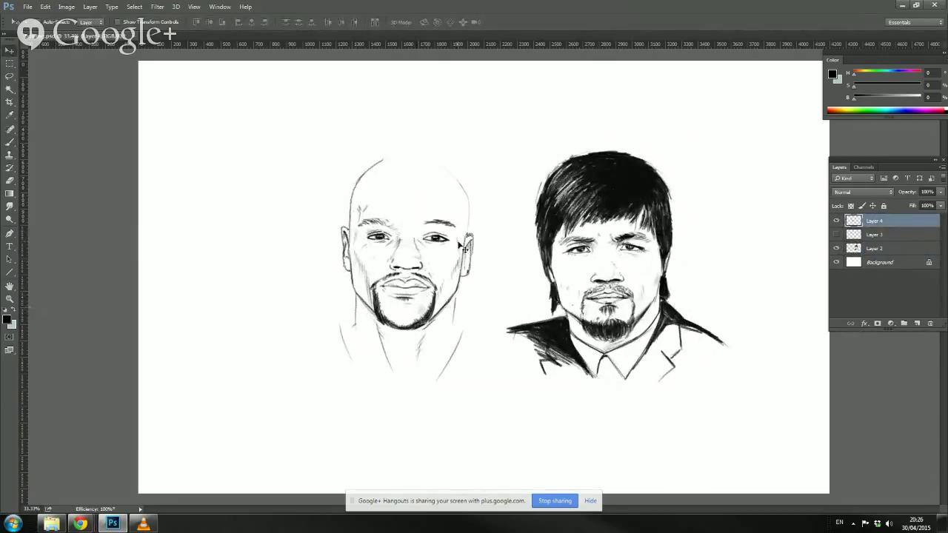
left_click(10, 142)
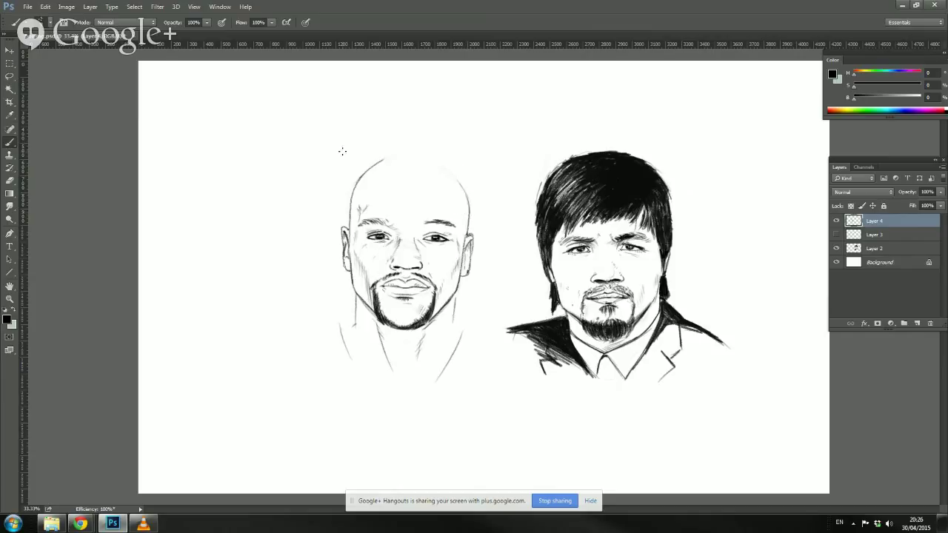
left_click_drag(465, 191, 446, 169)
mouse_move(378, 161)
left_mouse_down()
mouse_move(410, 152)
mouse_move(448, 160)
left_mouse_up()
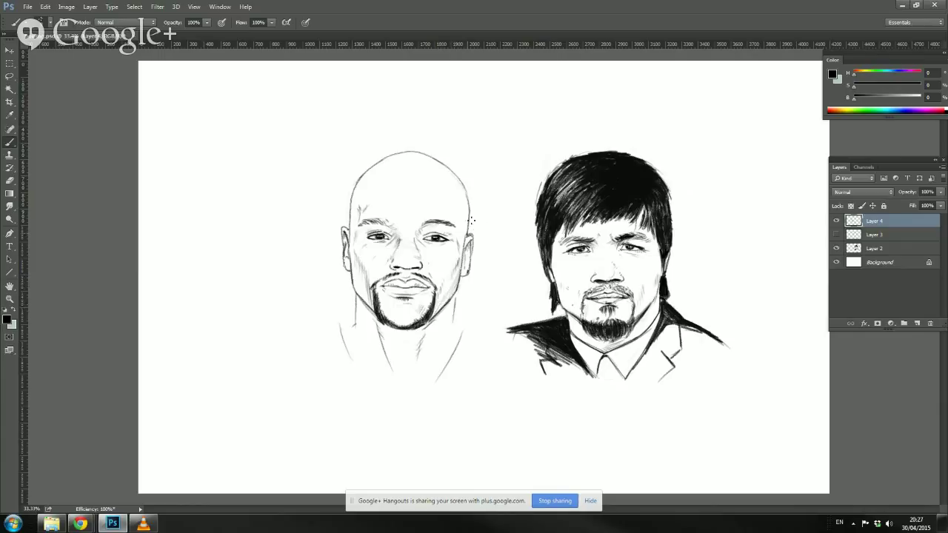
Step: Hatch shading along the bald man's right-hand cheek, temple and upper side of the skull
mouse_move(438, 298)
left_mouse_down()
mouse_move(437, 309)
mouse_move(460, 268)
mouse_move(456, 287)
mouse_move(461, 255)
left_mouse_up()
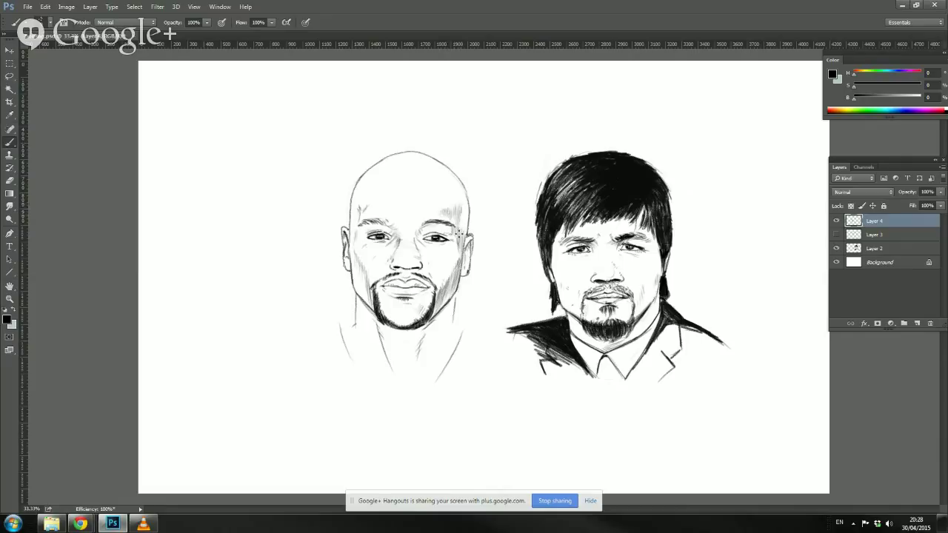
left_click_drag(459, 231, 469, 210)
mouse_move(419, 156)
left_mouse_down()
mouse_move(436, 167)
mouse_move(441, 157)
left_mouse_up()
mouse_move(446, 197)
left_mouse_down()
mouse_move(444, 168)
mouse_move(461, 179)
left_mouse_up()
left_click_drag(465, 219, 466, 189)
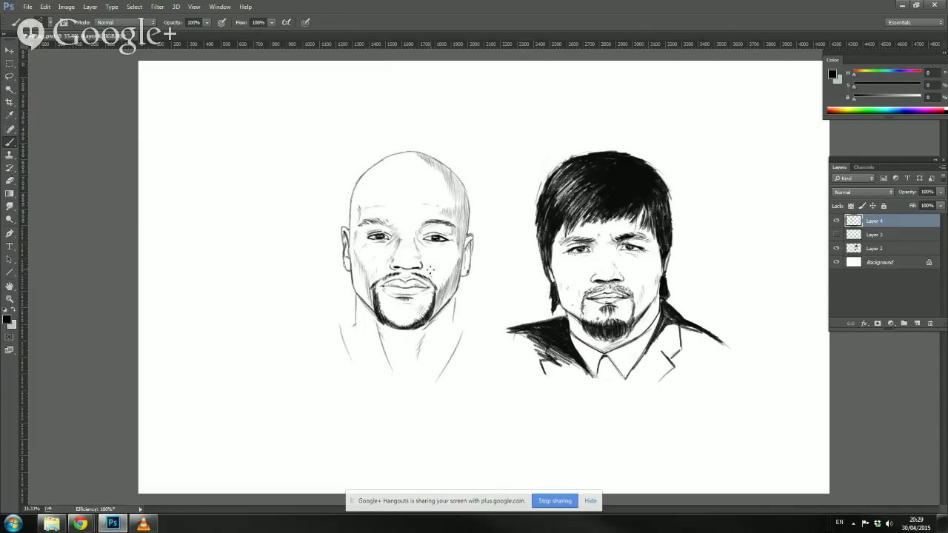
Step: Add hatching around the mouth and goatee, and shade the front of the neck with diagonal strokes
left_click_drag(430, 275, 441, 295)
left_click_drag(419, 306, 433, 289)
left_click_drag(379, 297, 380, 314)
left_click_drag(437, 320, 411, 367)
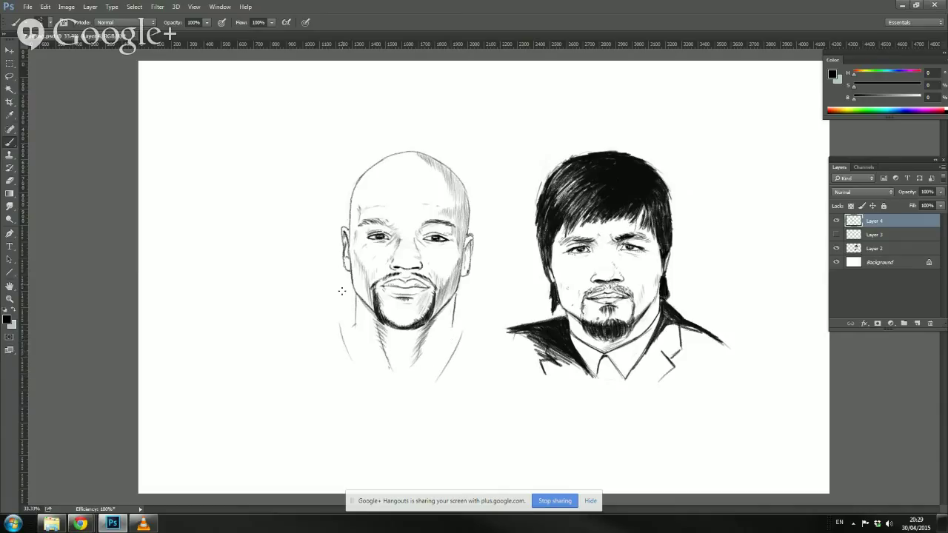
Step: Strengthen both neck contours and darken the shadow beneath the bearded chin
left_click_drag(354, 293, 361, 354)
left_click_drag(457, 317, 468, 328)
left_click_drag(392, 331, 420, 330)
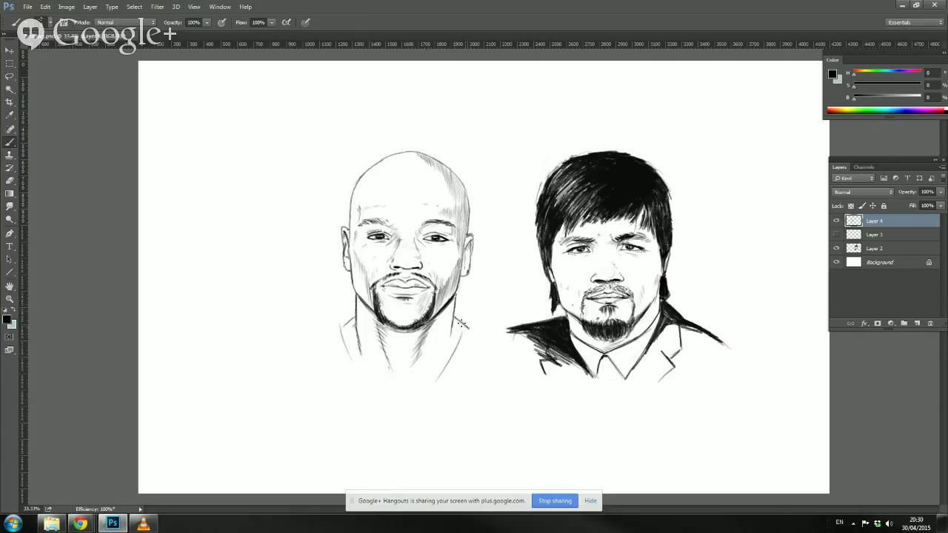
Step: Draw the V-shaped shirt neckline on both sides of the neck and extend the shoulder lines outward
mouse_move(462, 324)
left_mouse_down()
mouse_move(435, 380)
mouse_move(448, 363)
left_mouse_up()
left_click_drag(341, 332, 365, 385)
left_click_drag(340, 324, 324, 335)
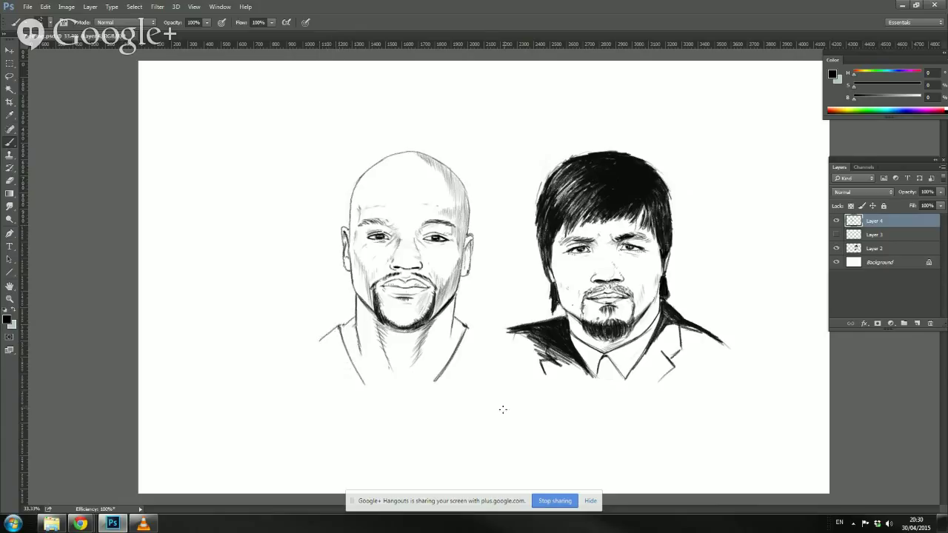
left_click_drag(466, 324, 489, 338)
left_click_drag(336, 339, 322, 348)
left_click_drag(470, 330, 459, 356)
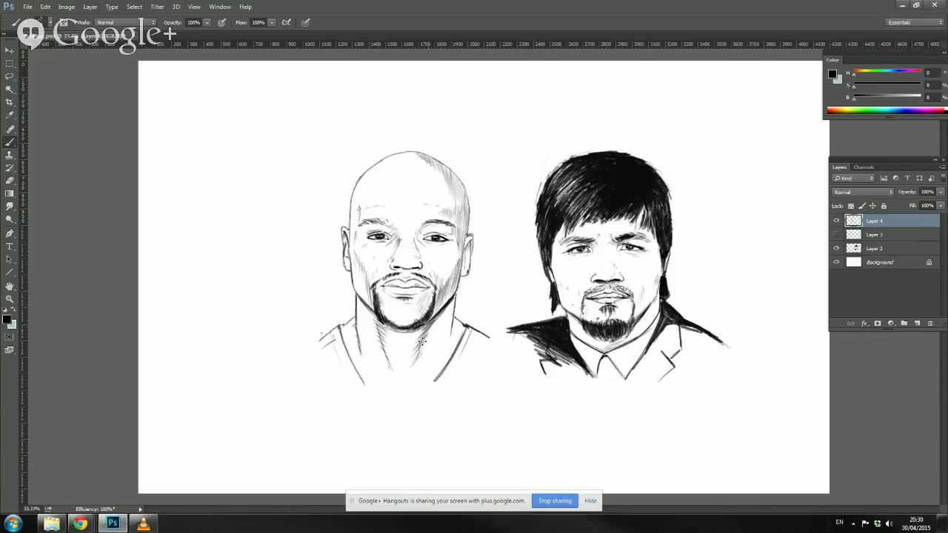
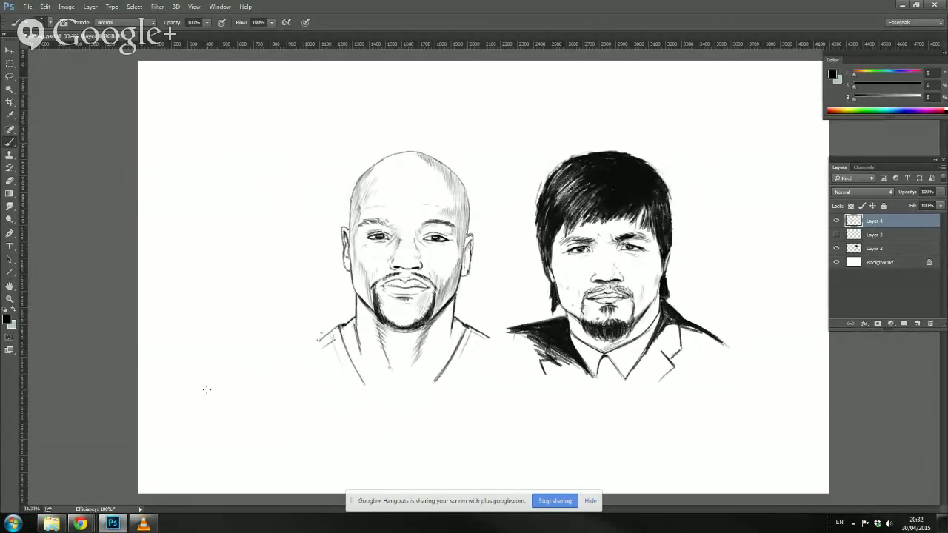
Step: Swap the two portraits, placing the dark-haired man on the left and the bald man on the right
key("v")
mouse_move(392, 315)
left_mouse_down()
mouse_move(295, 314)
mouse_move(368, 311)
left_mouse_up()
left_click(855, 249)
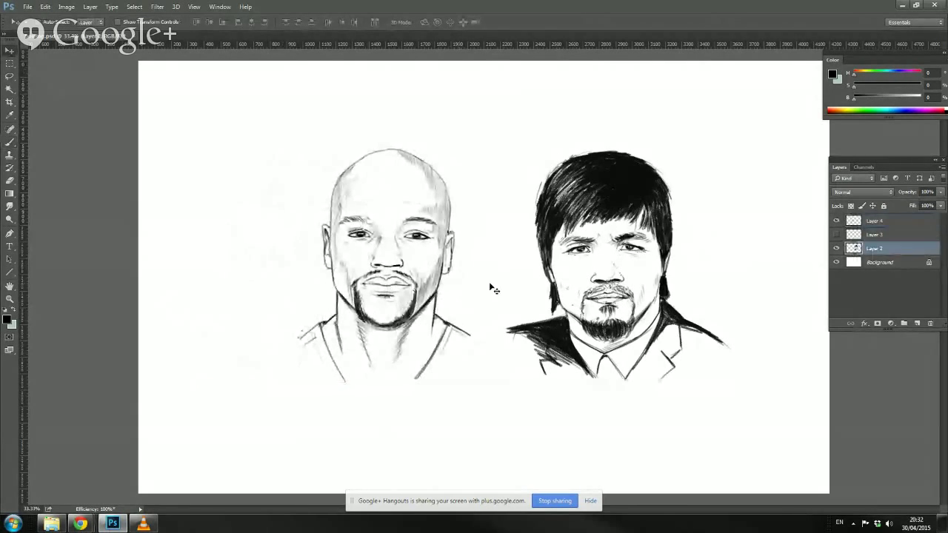
left_click_drag(518, 302, 265, 302)
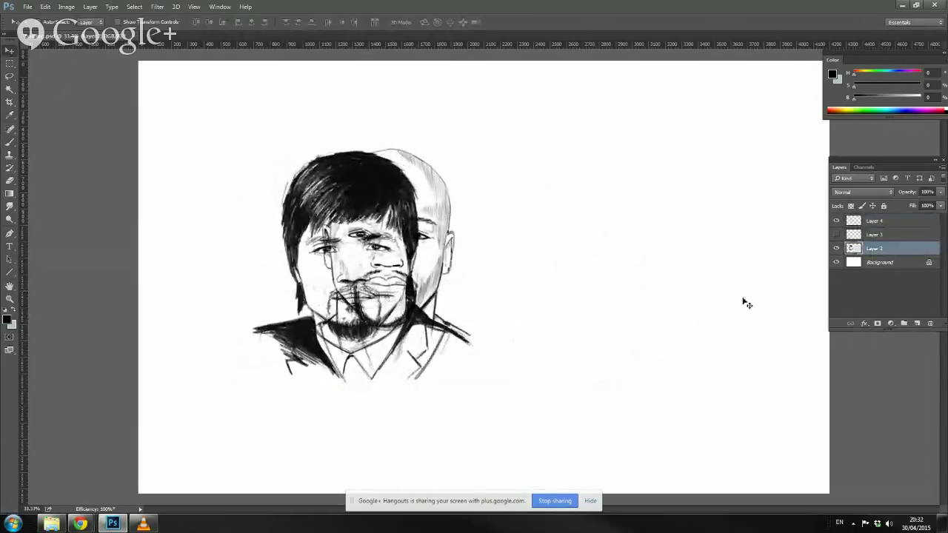
left_click(889, 221)
left_click_drag(432, 291, 607, 291)
left_click_drag(540, 362, 584, 355)
Step: Spread the portraits apart, moving Layer 2 farther left and Layer 4 farther right on the canvas
left_click(864, 250)
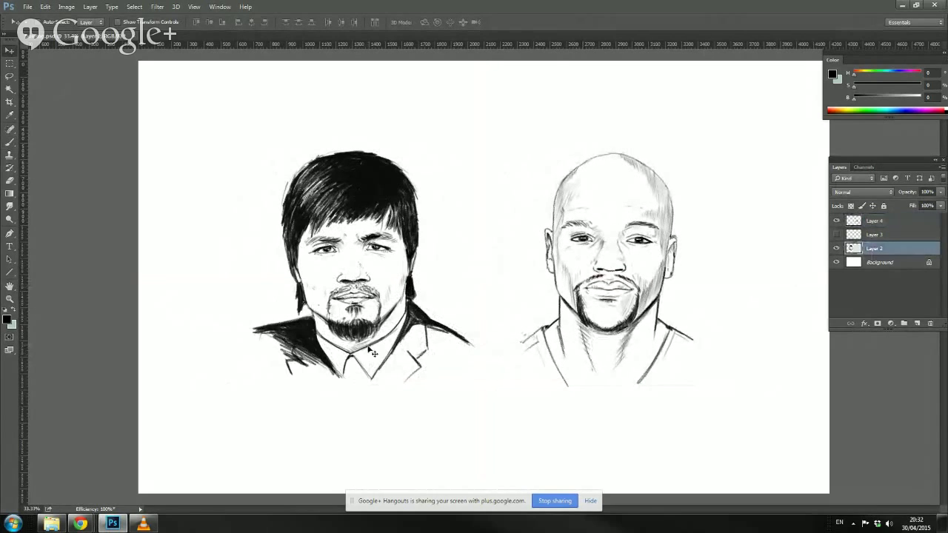
left_click_drag(368, 351, 281, 368)
left_click(874, 220)
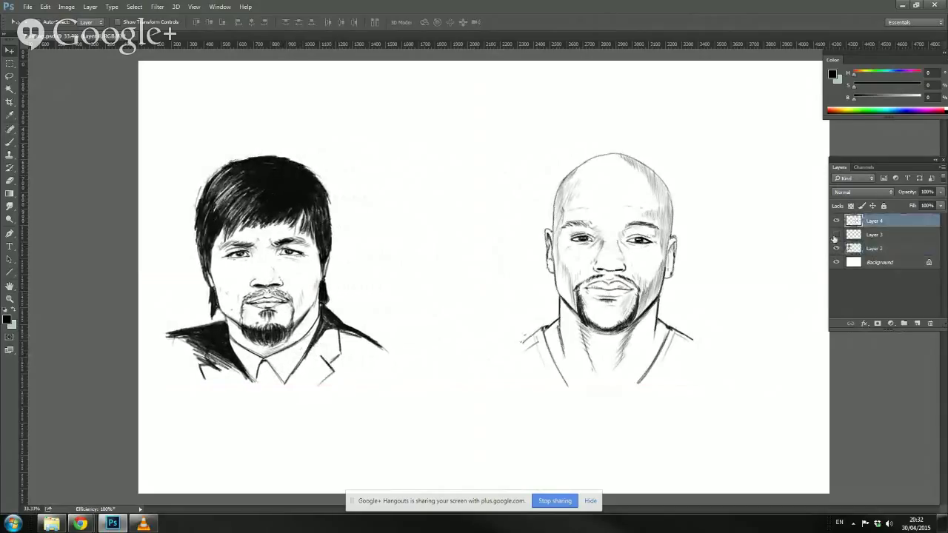
left_click_drag(607, 333, 694, 334)
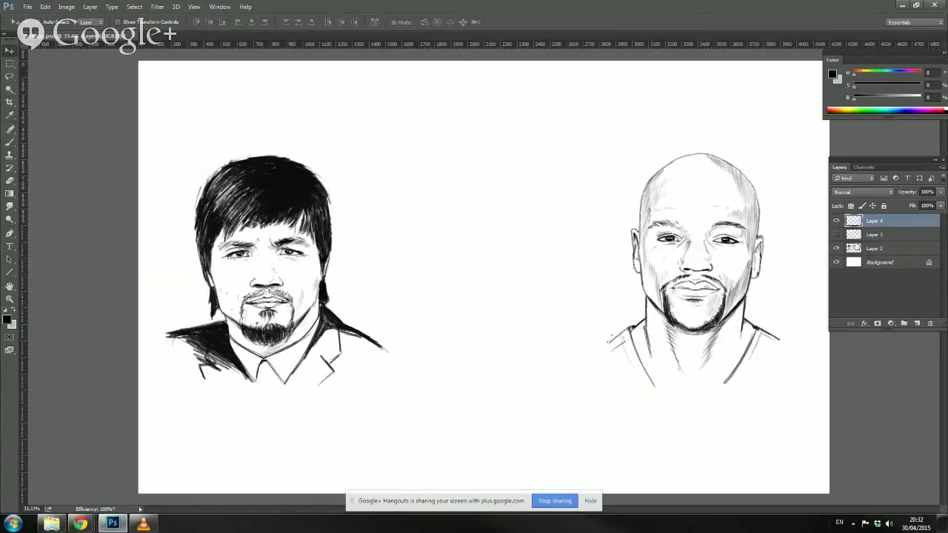
left_click(855, 251)
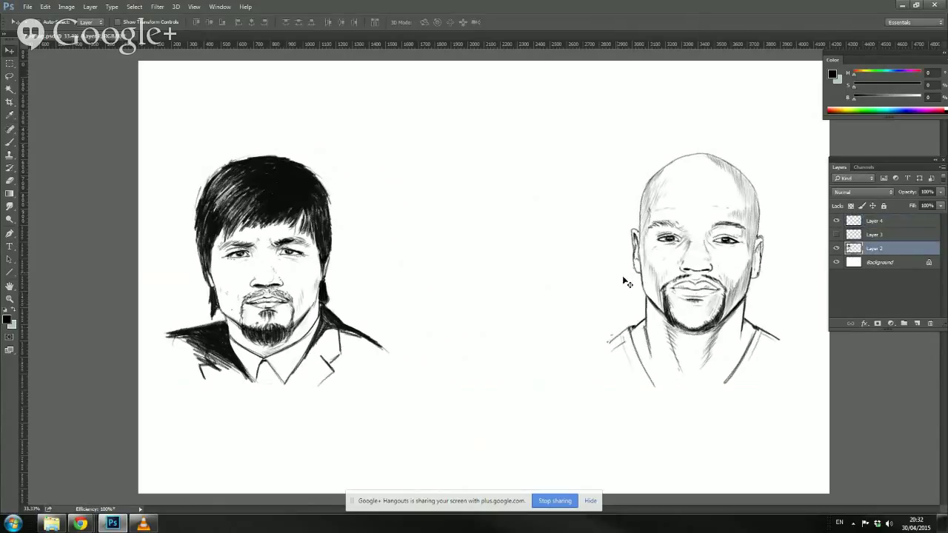
left_click(157, 6)
left_click(164, 83)
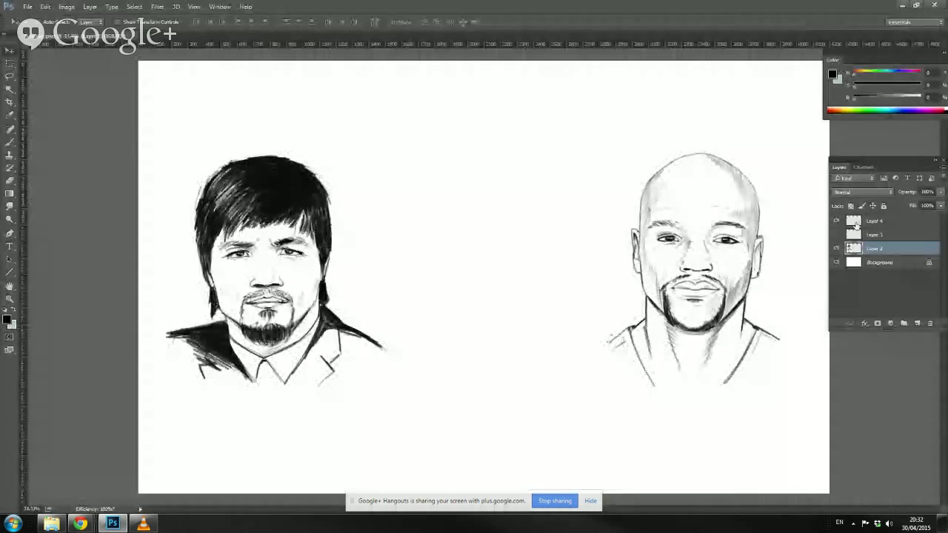
Step: Nudge the bald portrait's right-hand eye slightly up and inward on Layer 4 with Liquify at brush size 163
key("alt+bracketright")
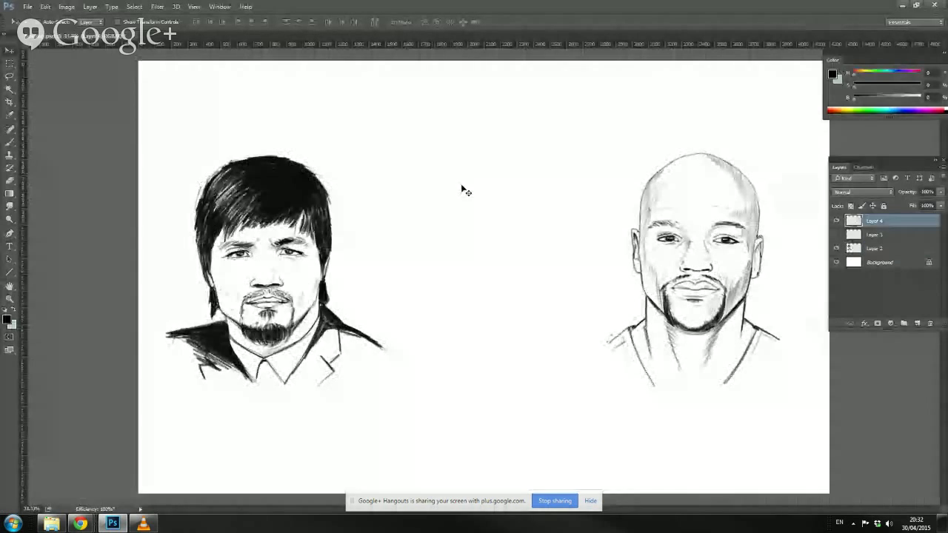
left_click(157, 7)
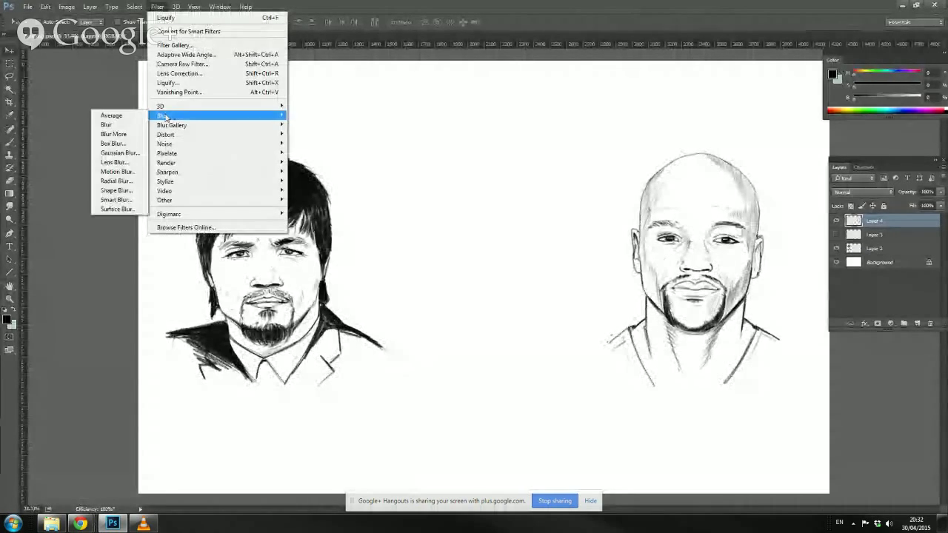
left_click(166, 84)
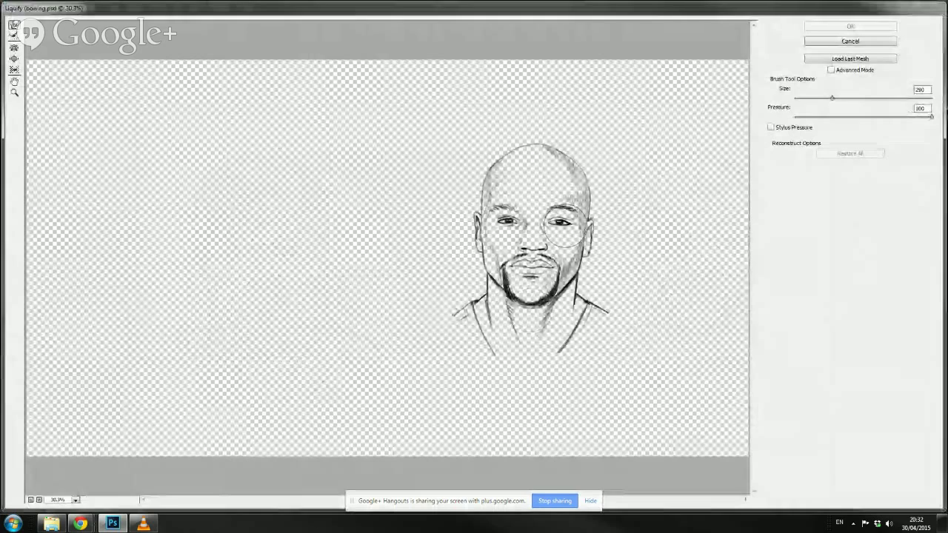
left_click_drag(832, 98, 827, 97)
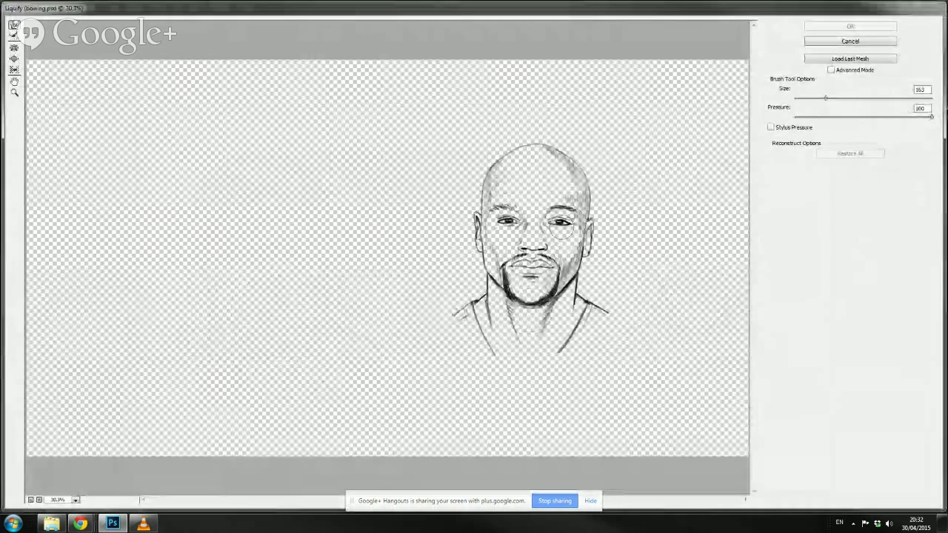
left_click_drag(561, 228, 558, 225)
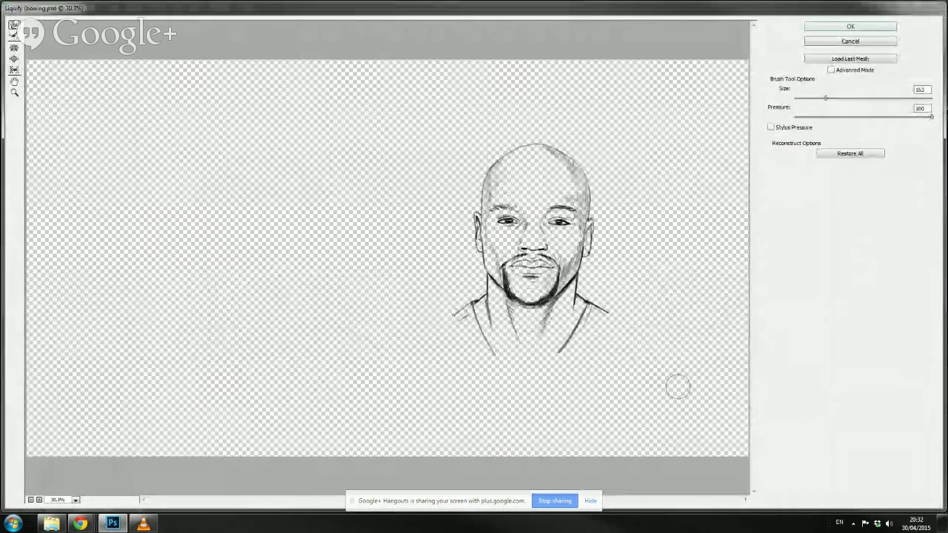
left_click(827, 28)
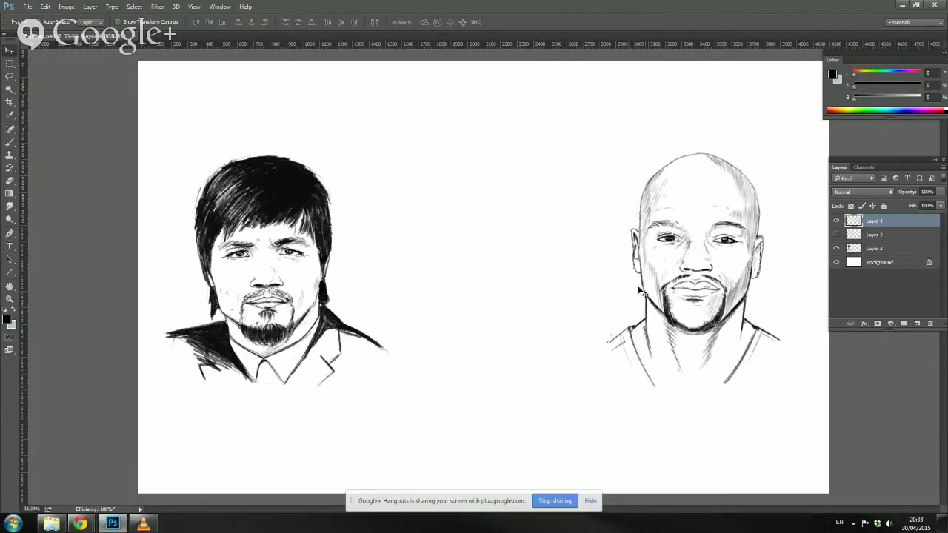
Step: Shift the bald portrait slightly left and rotate it about 0.9 degrees counterclockwise
left_click_drag(741, 276, 740, 276)
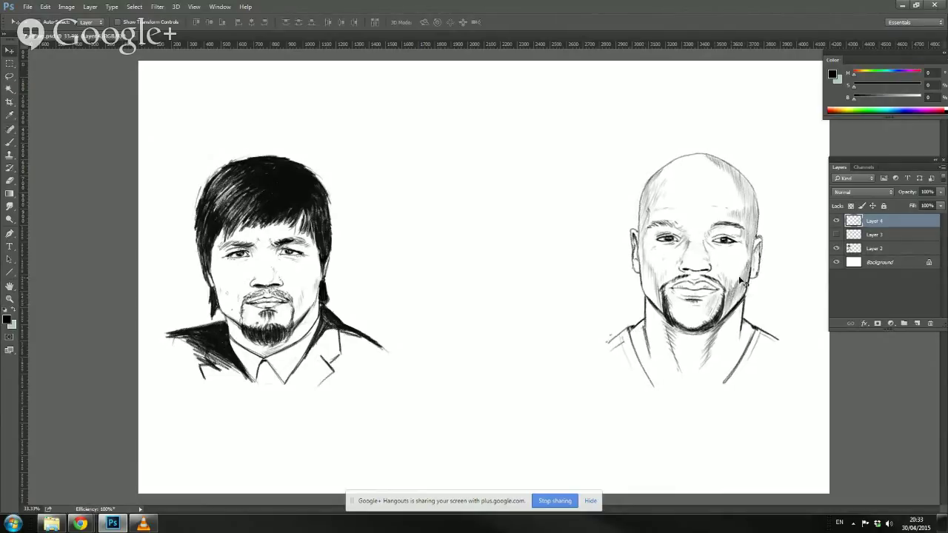
left_click(9, 142)
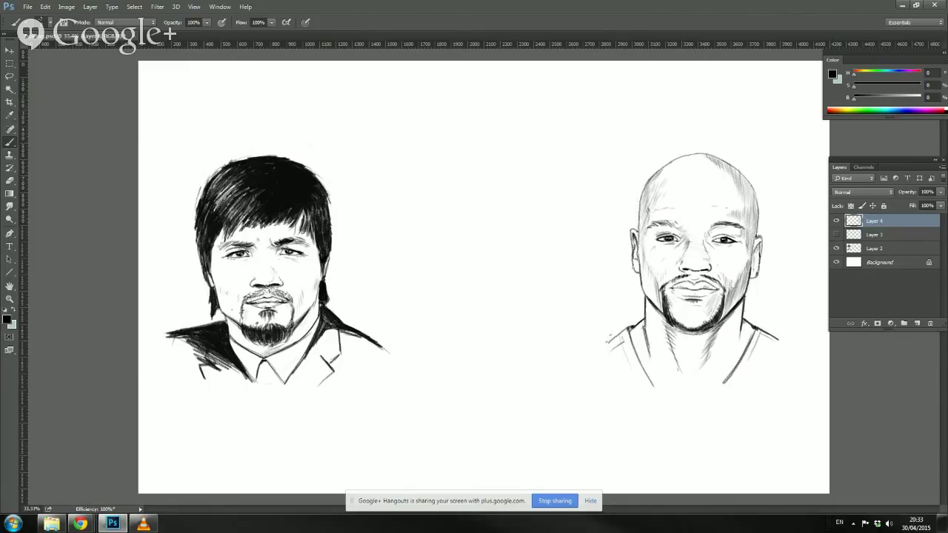
key("alt+Tab")
key("ctrl+t")
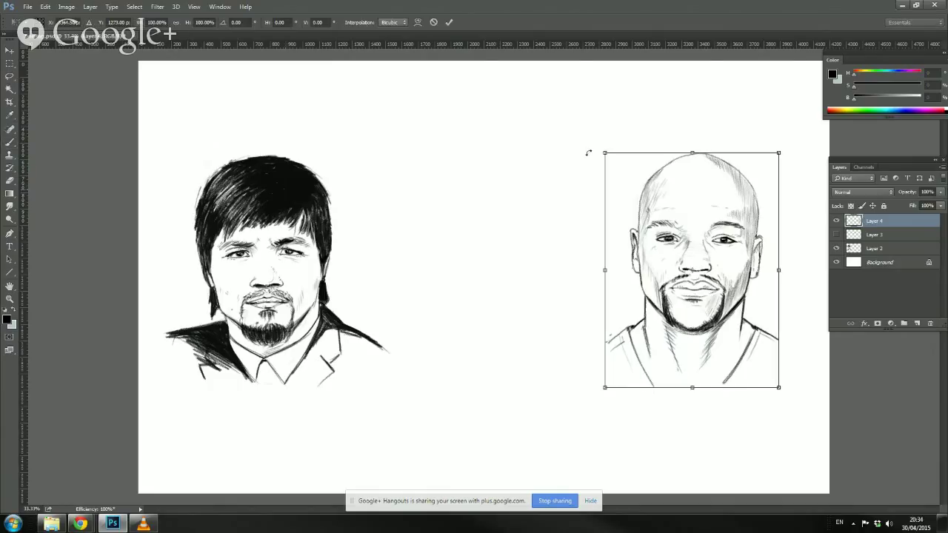
left_click_drag(590, 148, 586, 150)
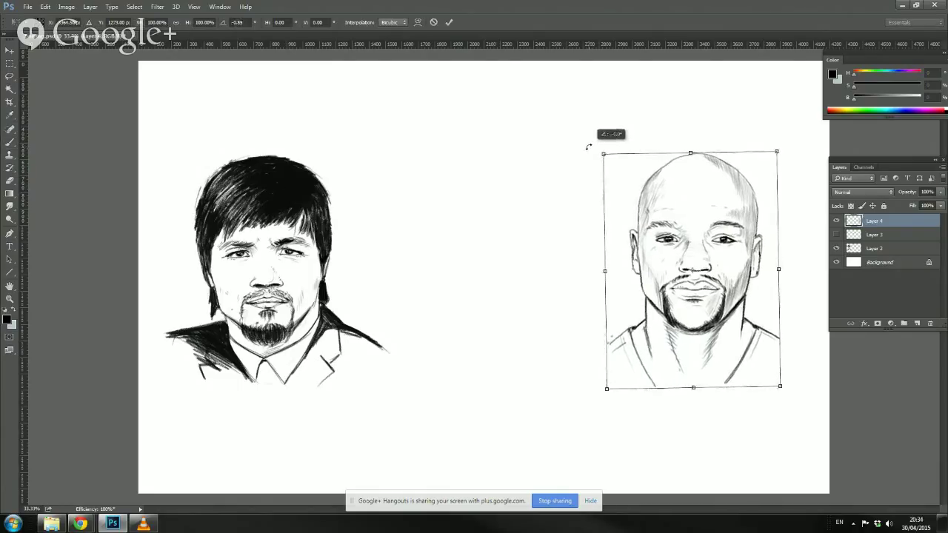
key("Return")
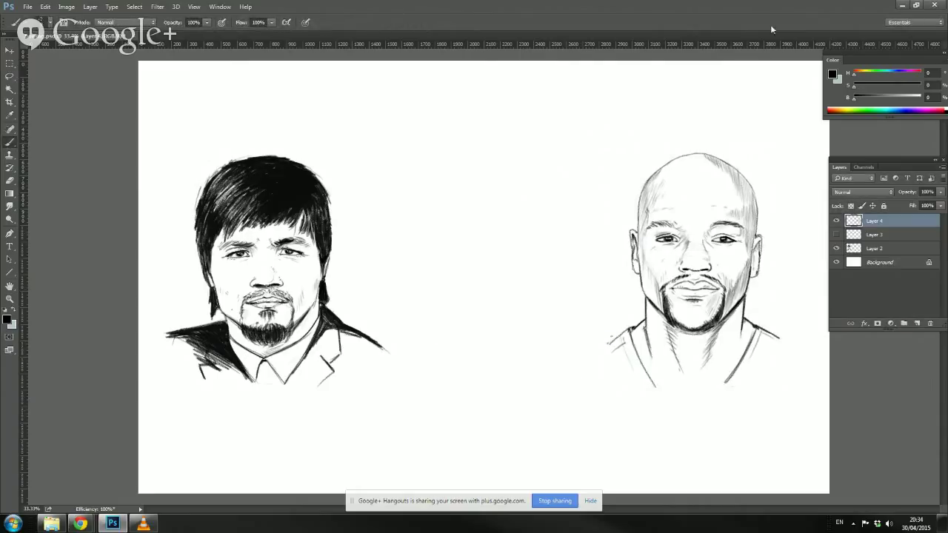
key("alt+Tab")
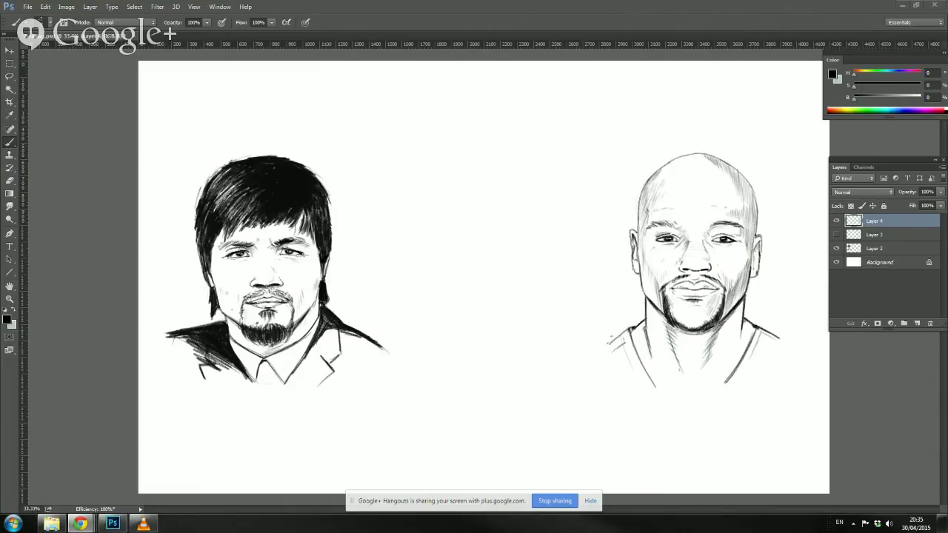
Step: Add a new layer and roughly sketch the left boxer's shoulder line, upper arm, curved spine and oval head between the portraits
left_click(917, 324)
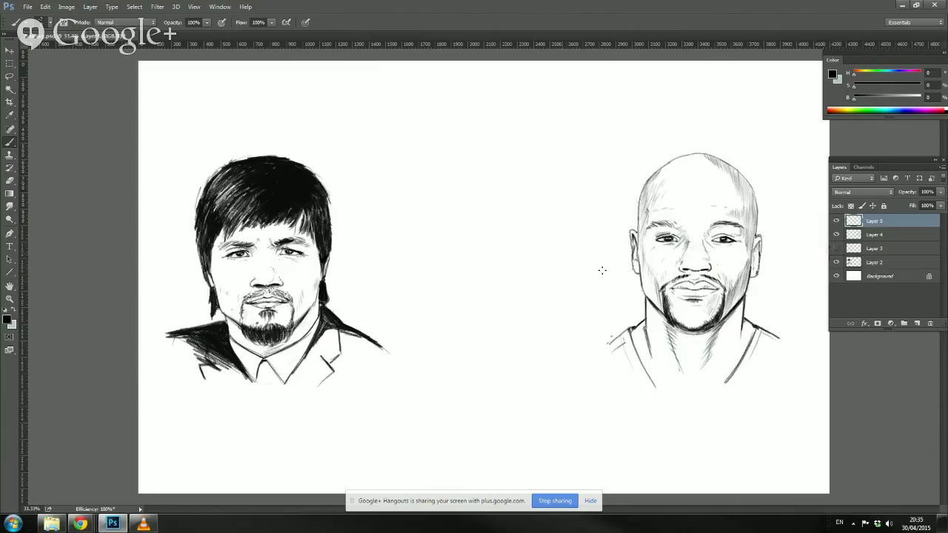
left_click_drag(436, 219, 415, 223)
left_click_drag(483, 217, 390, 231)
left_click_drag(386, 221, 377, 247)
left_click_drag(442, 220, 413, 308)
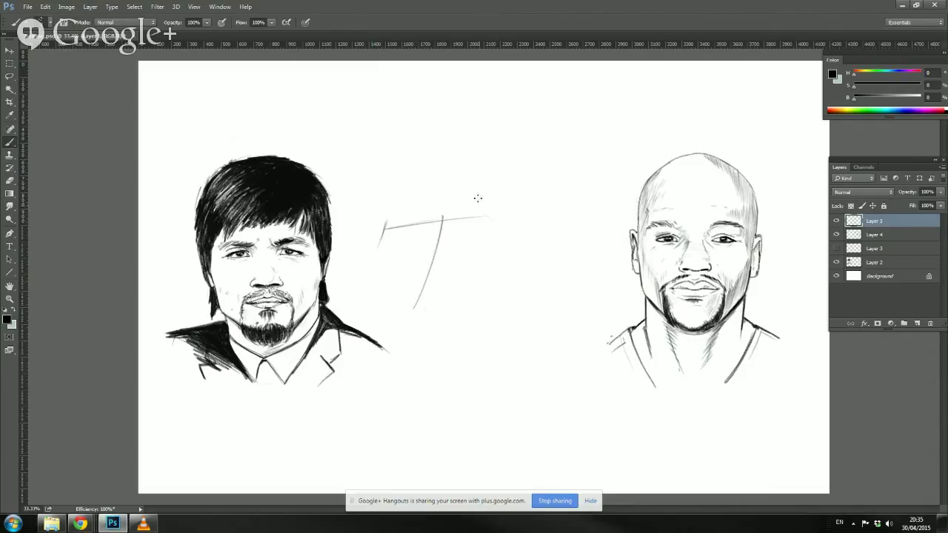
mouse_move(443, 215)
left_mouse_down()
mouse_move(434, 167)
mouse_move(465, 196)
mouse_move(444, 214)
left_mouse_up()
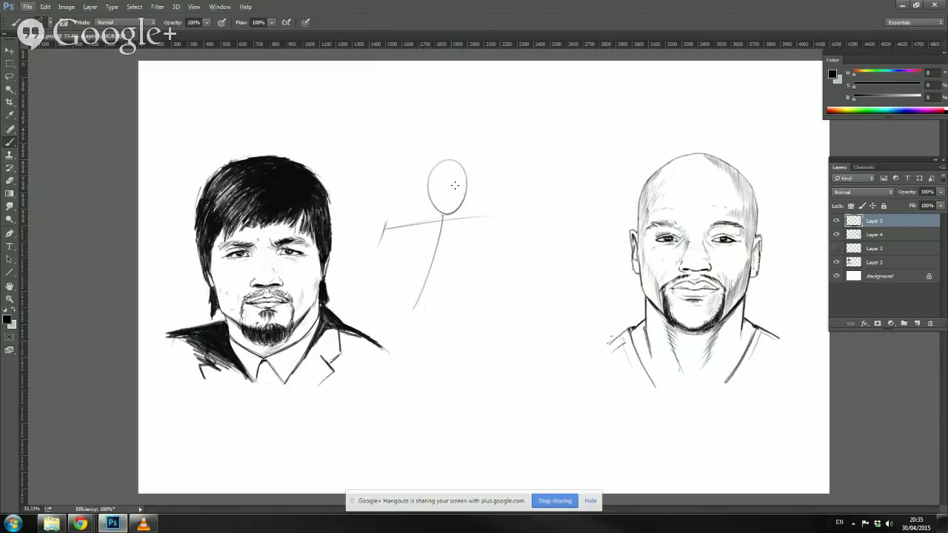
key("ctrl+z")
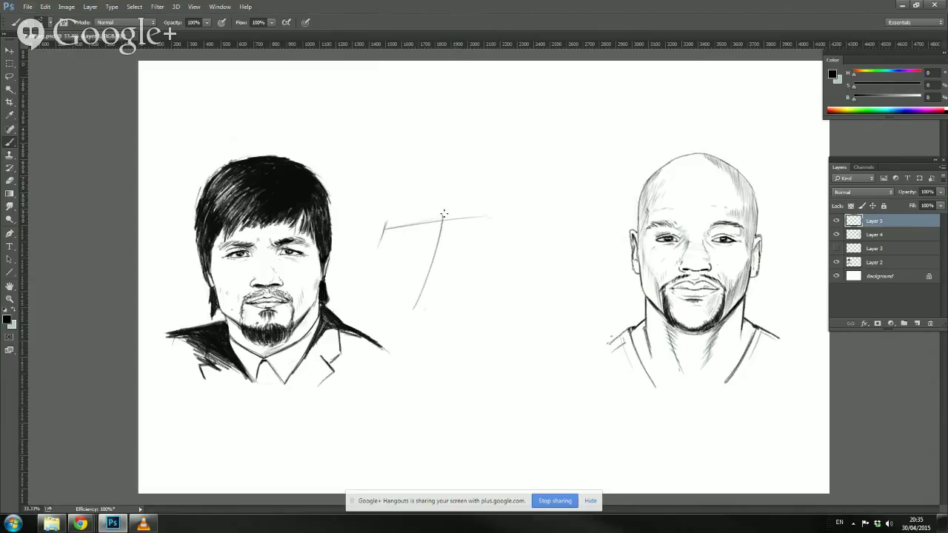
left_click_drag(460, 196, 433, 198)
Step: Rough in the left boxer's punching arm and the opposing boxer's glove, head, arms, torso and waist facing him
mouse_move(467, 224)
left_mouse_down()
mouse_move(539, 212)
mouse_move(457, 226)
left_mouse_up()
left_click_drag(558, 204, 556, 200)
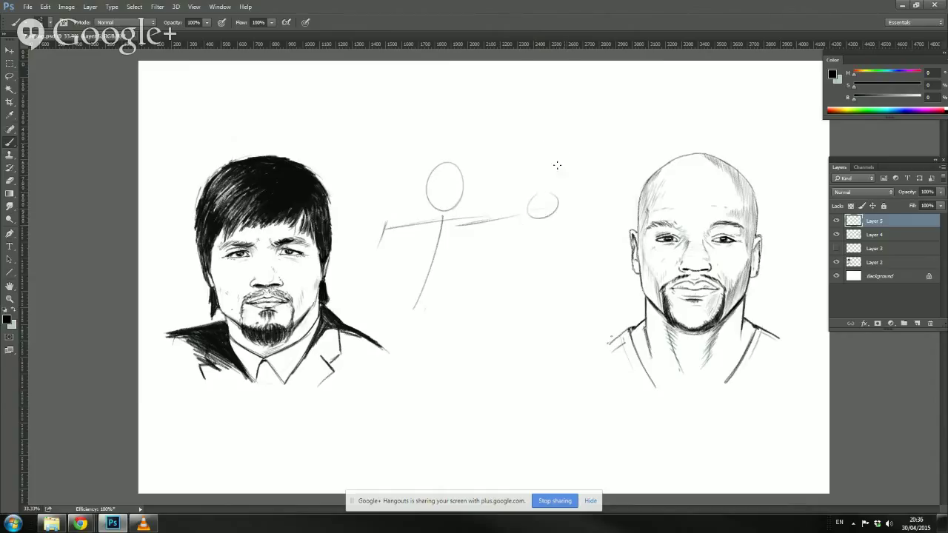
mouse_move(593, 178)
left_mouse_down()
mouse_move(576, 159)
mouse_move(608, 260)
left_mouse_up()
mouse_move(622, 212)
left_mouse_down()
mouse_move(545, 224)
mouse_move(526, 247)
mouse_move(524, 231)
mouse_move(555, 209)
mouse_move(531, 235)
mouse_move(532, 209)
mouse_move(503, 270)
mouse_move(521, 256)
mouse_move(500, 218)
mouse_move(489, 226)
mouse_move(512, 203)
mouse_move(499, 233)
left_mouse_up()
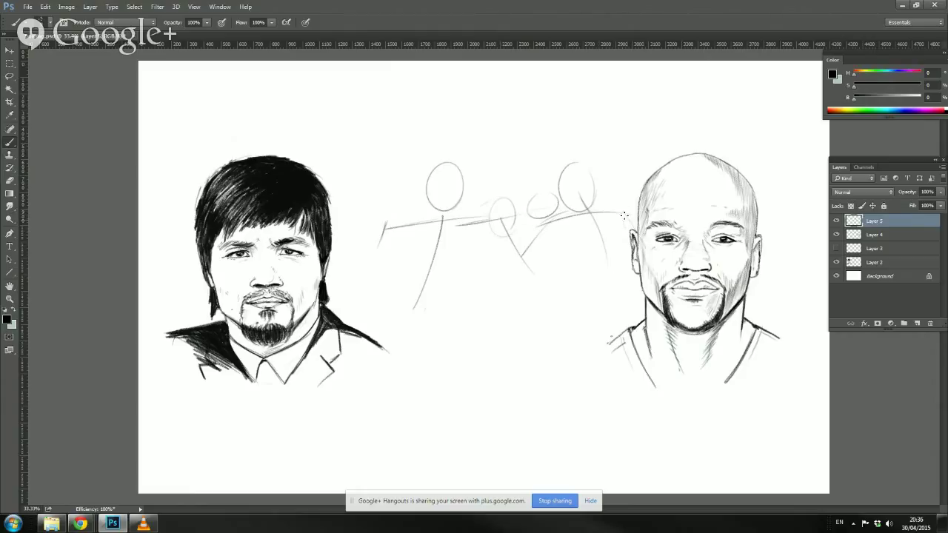
key("alt")
left_click_drag(631, 214, 647, 253)
left_click_drag(660, 282, 590, 270)
Step: Shift the two-boxer sketch on Layer 5 slightly left, toward the dark-haired portrait
key("v")
left_click_drag(432, 248, 401, 250)
key("b")
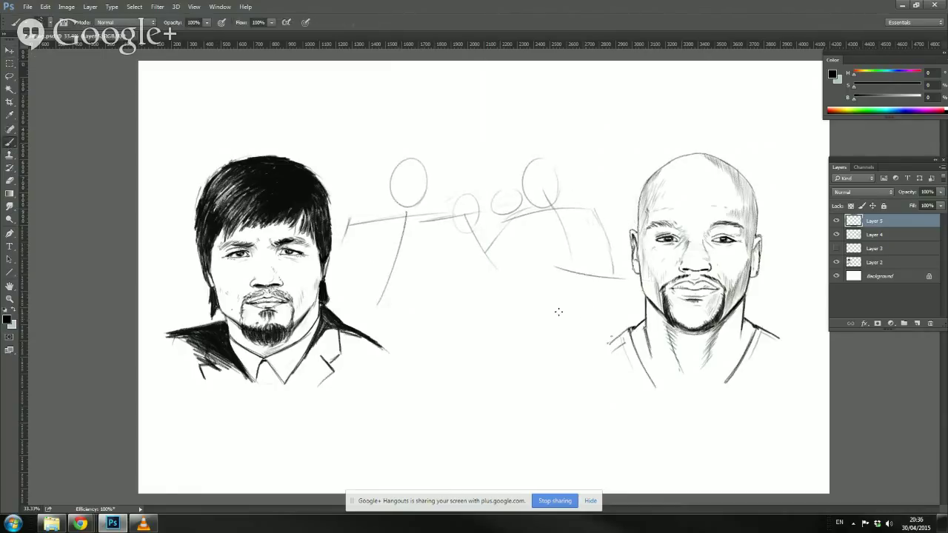
Step: Sketch the right boxer's curved lower waistband and a short stroke for the front of his torso
left_click_drag(606, 292, 556, 306)
left_click_drag(534, 274, 540, 286)
key("alt")
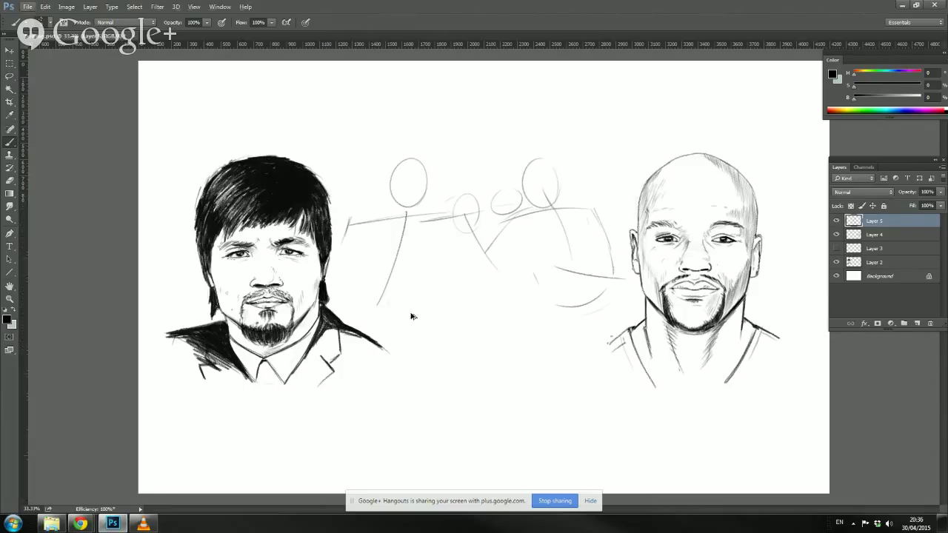
key("alt")
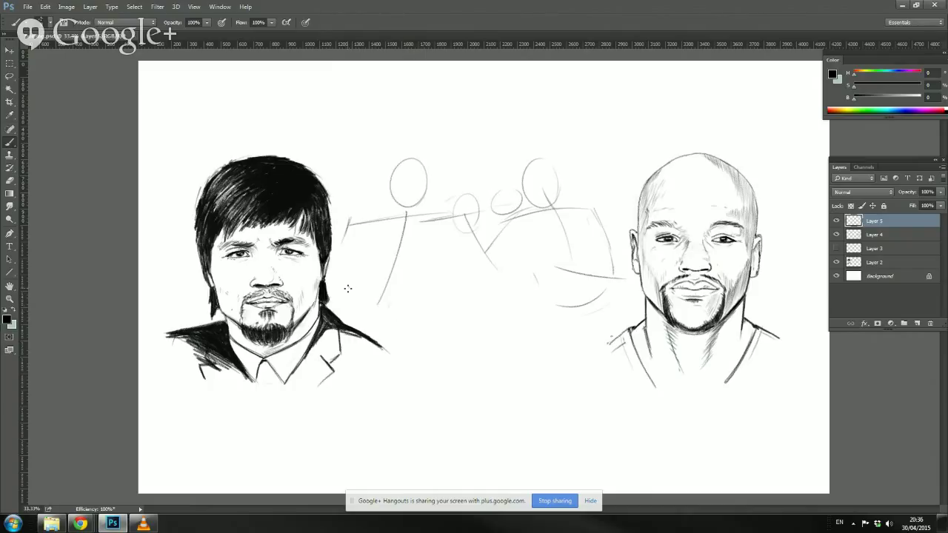
Step: Sketch the left boxer's curved waistline, torso side, rounded rear shoulder and lower chest line
left_click_drag(349, 288, 407, 305)
left_click_drag(354, 261, 349, 281)
left_click_drag(363, 213, 338, 217)
left_click_drag(381, 265, 364, 269)
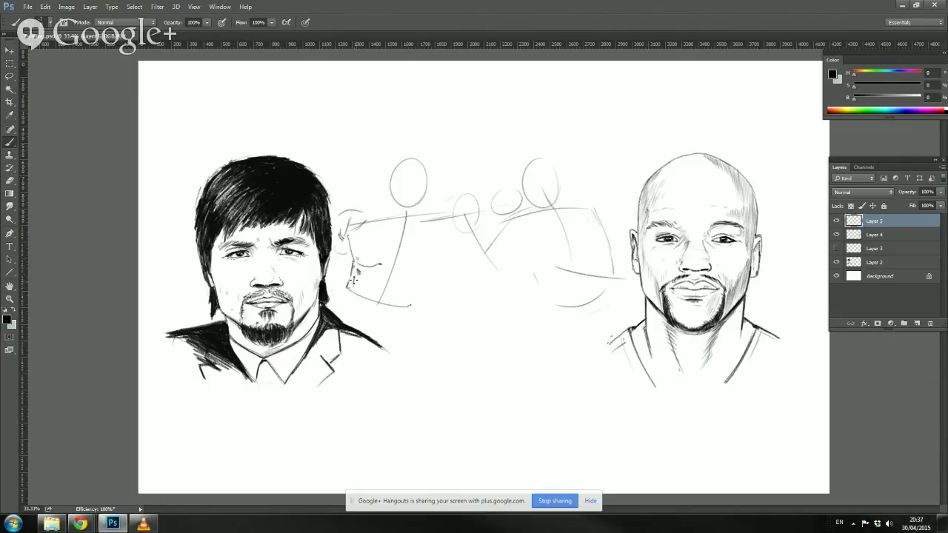
left_click_drag(354, 278, 356, 291)
Step: Erase the curved spine construction line inside the left boxer's torso
key("e")
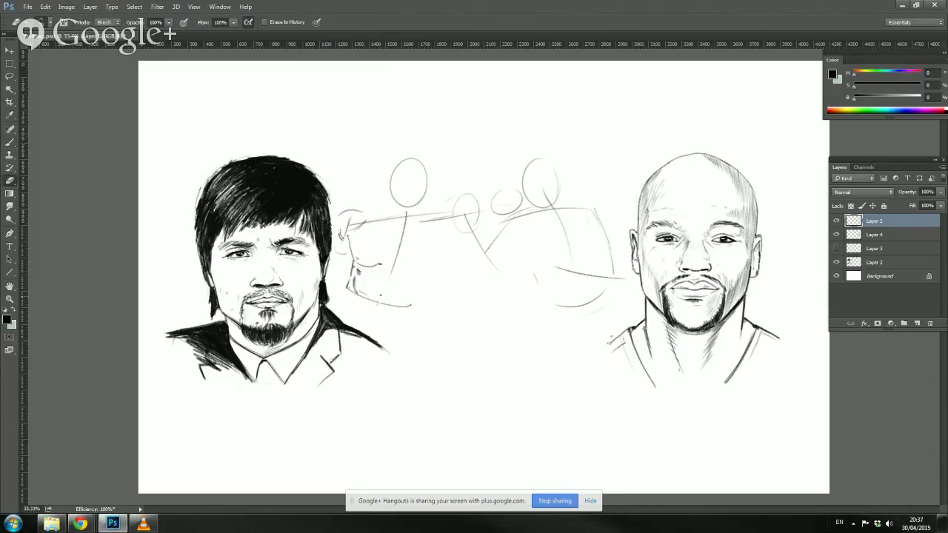
left_click_drag(394, 258, 388, 284)
left_click_drag(399, 262, 400, 248)
right_click(399, 250)
key("Escape")
Step: Redraw the left boxer's waistline with a darker black brush stroke and sketch his lowered arm and glove beside it
left_click(10, 141)
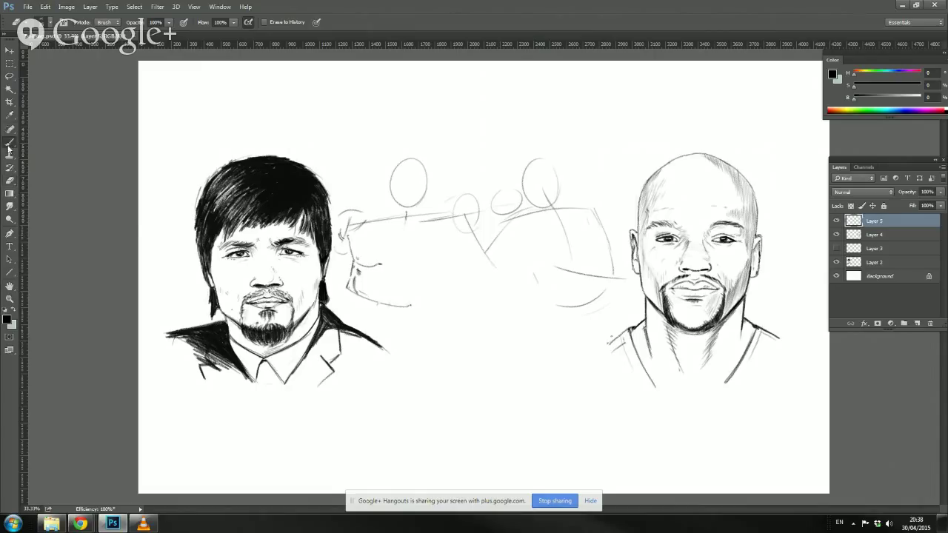
left_click(8, 319)
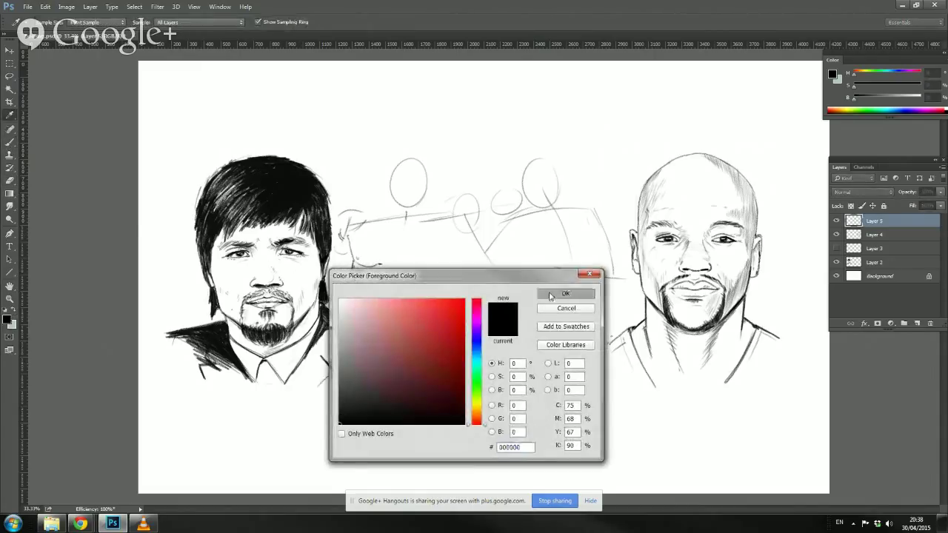
left_click(564, 294)
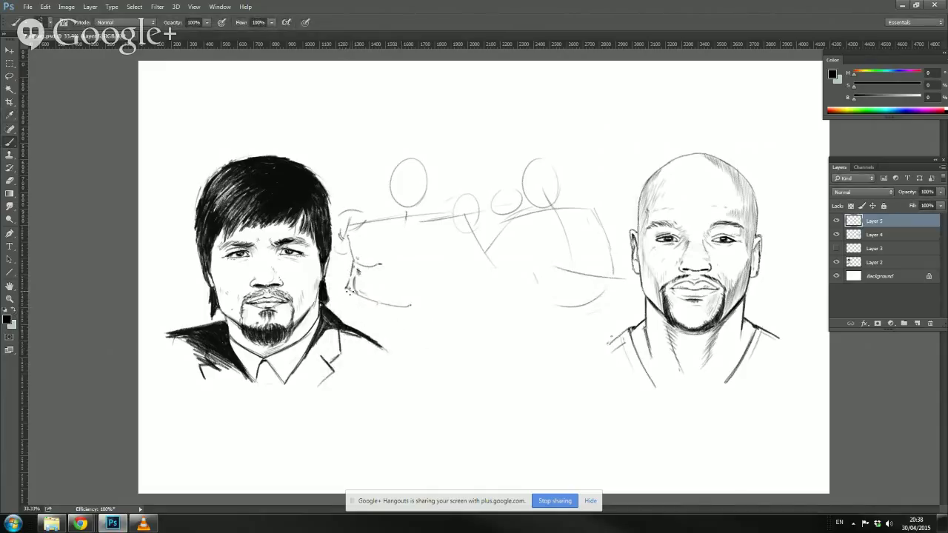
left_click_drag(348, 291, 407, 307)
key("ctrl+z")
left_click_drag(347, 292, 408, 307)
key("ctrl+z")
left_click_drag(347, 292, 411, 307)
left_click_drag(405, 308, 357, 298)
key("ctrl+z")
left_click_drag(348, 300, 343, 314)
left_click_drag(344, 276, 329, 289)
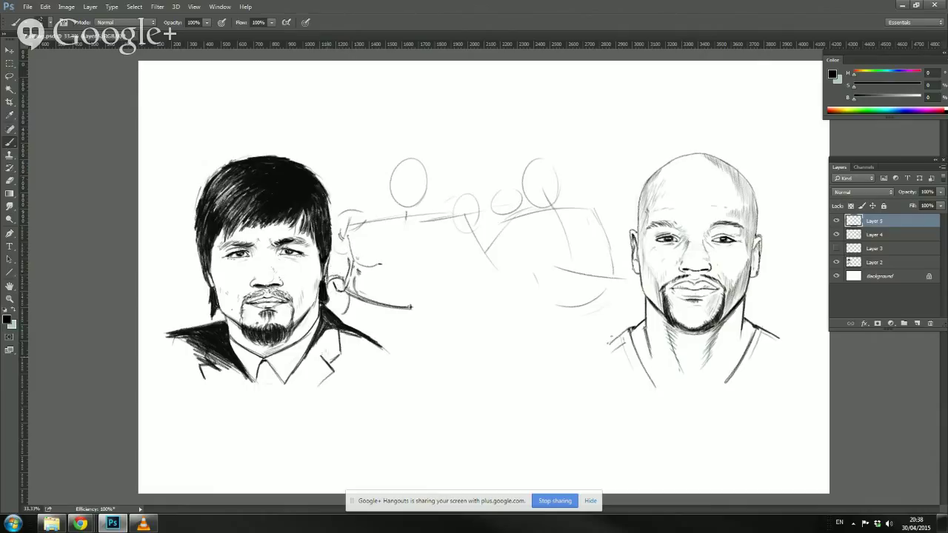
Step: Move the boxer sketch slightly right and scale it down to about 95%, keeping it centred between the portraits
key("v")
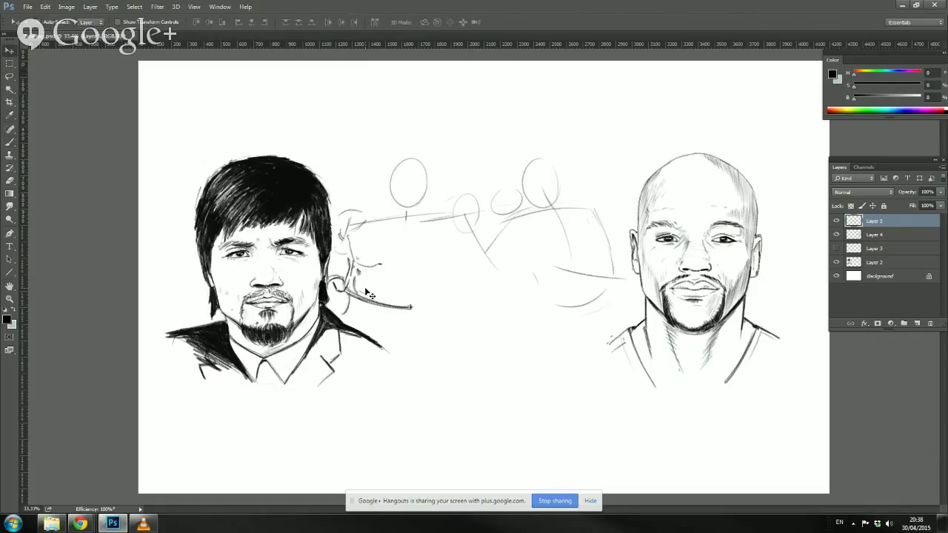
left_click_drag(371, 292, 378, 291)
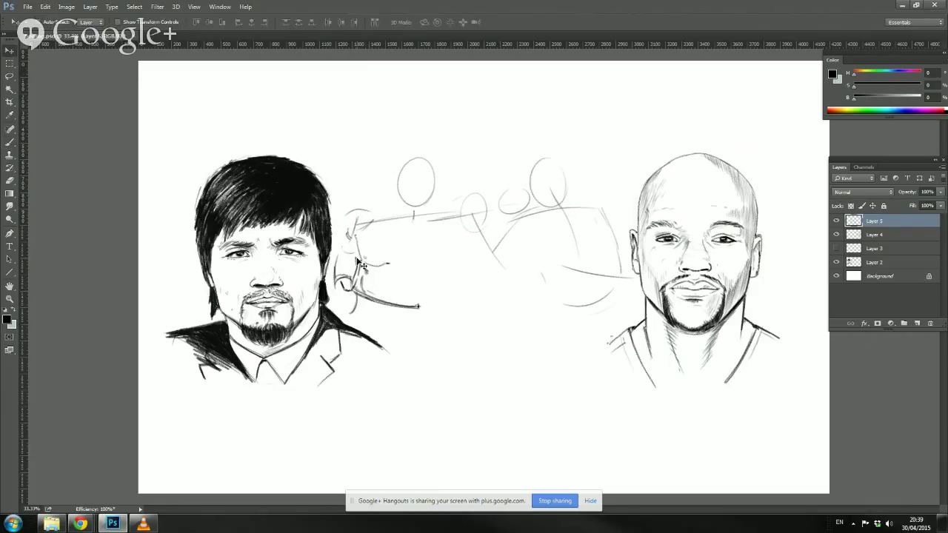
key("ctrl+t")
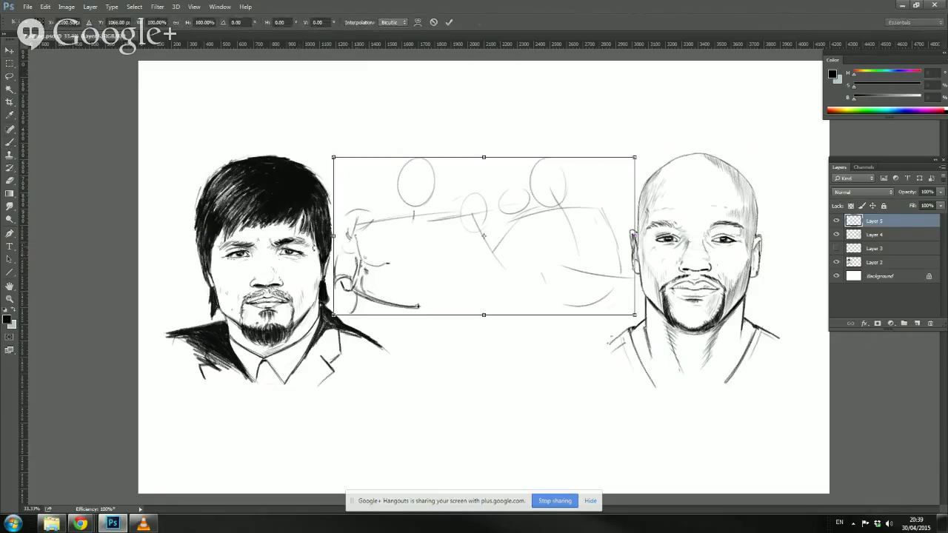
left_click_drag(334, 157, 348, 165)
left_click_drag(383, 242, 375, 240)
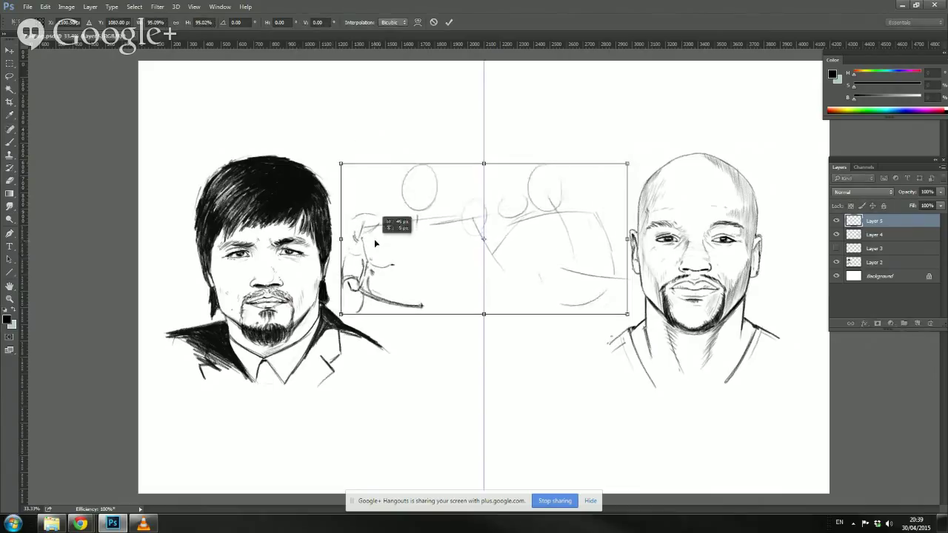
key("Return")
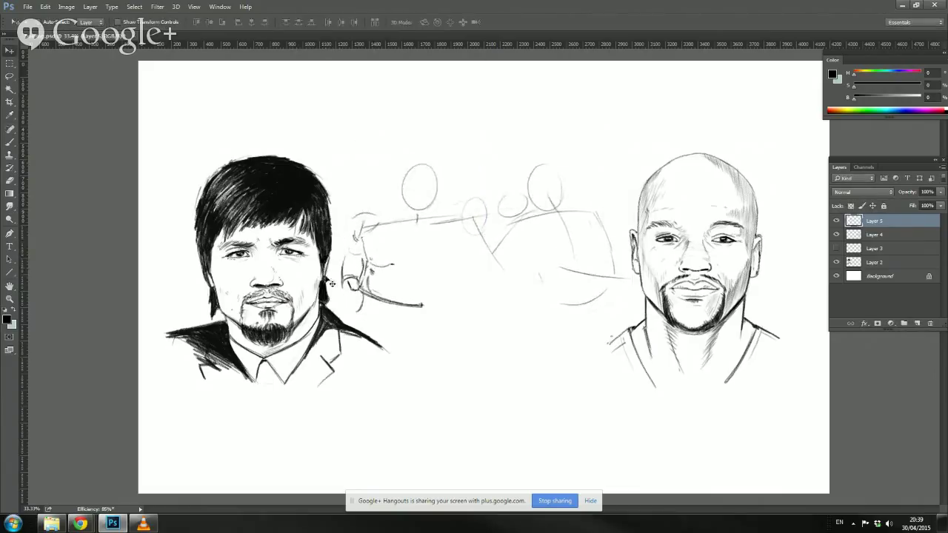
Step: Outline the left boxer's lowered glove and sketch his abdominal muscle lines above the waist
left_click(10, 141)
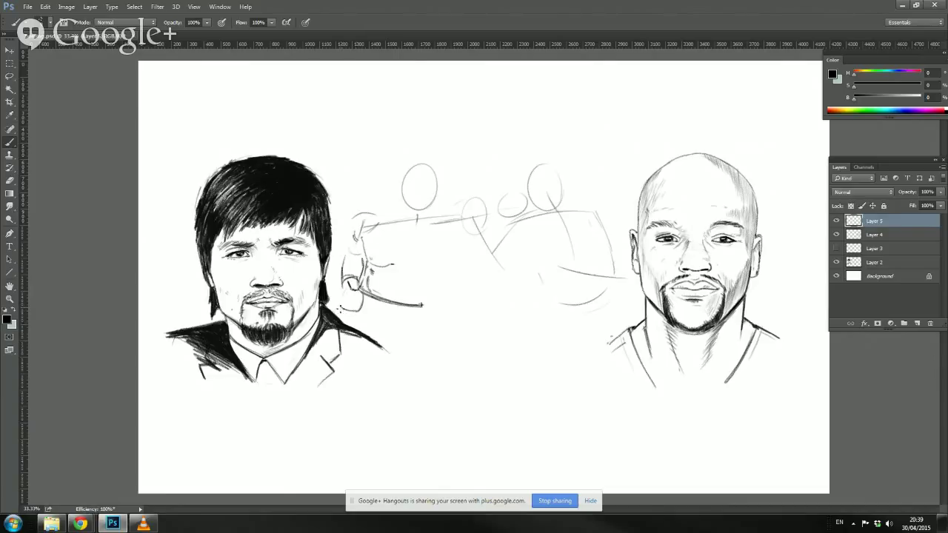
left_click_drag(343, 286, 340, 306)
left_click_drag(382, 267, 394, 265)
left_click_drag(392, 276, 387, 295)
mouse_move(400, 281)
left_mouse_down()
mouse_move(413, 286)
mouse_move(409, 297)
left_mouse_up()
Step: Draw the left boxer's front torso contour from waist to armpit and the underside of his extended arm
left_click_drag(422, 302, 433, 254)
key("ctrl+s")
key("ctrl+z")
left_click_drag(423, 297, 428, 262)
key("ctrl+alt+z")
mouse_move(424, 295)
left_mouse_down()
mouse_move(428, 268)
mouse_move(423, 304)
mouse_move(425, 293)
left_mouse_up()
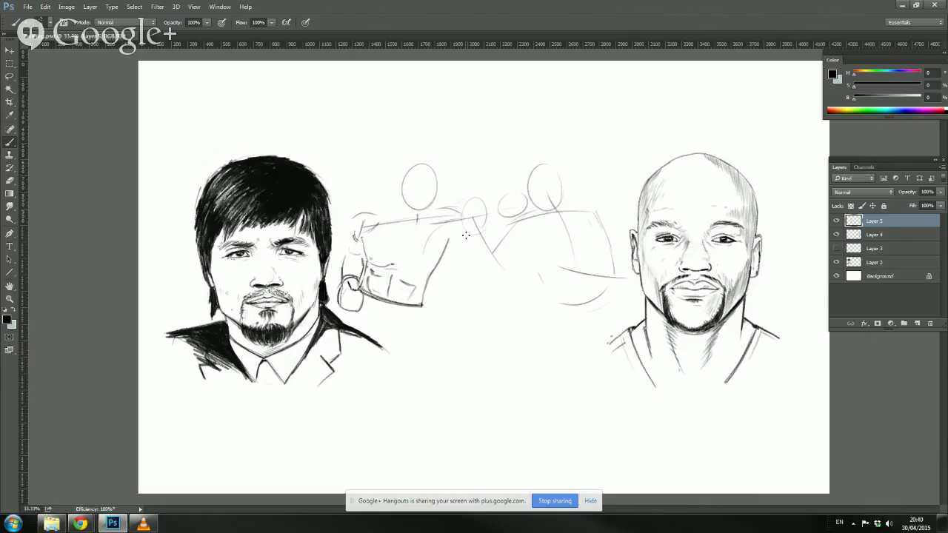
mouse_move(448, 236)
left_mouse_down()
mouse_move(492, 229)
mouse_move(445, 235)
mouse_move(473, 223)
mouse_move(446, 215)
mouse_move(489, 225)
mouse_move(455, 224)
mouse_move(481, 215)
mouse_move(479, 234)
mouse_move(489, 217)
mouse_move(476, 238)
mouse_move(508, 237)
mouse_move(475, 236)
left_mouse_up()
Step: Sketch the left boxer's jaw, face outline and fringed hair over the head oval, plus the line of his front shoulder
left_click_drag(407, 185, 419, 213)
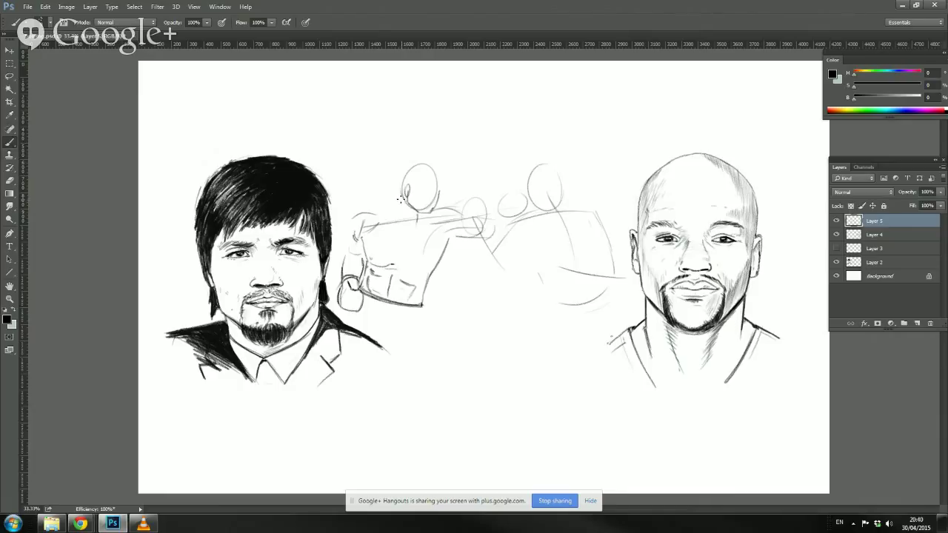
left_click_drag(402, 185, 437, 169)
key("alt")
key("ctrl+alt+z")
mouse_move(403, 172)
left_mouse_down()
mouse_move(401, 192)
mouse_move(430, 161)
mouse_move(443, 177)
left_mouse_up()
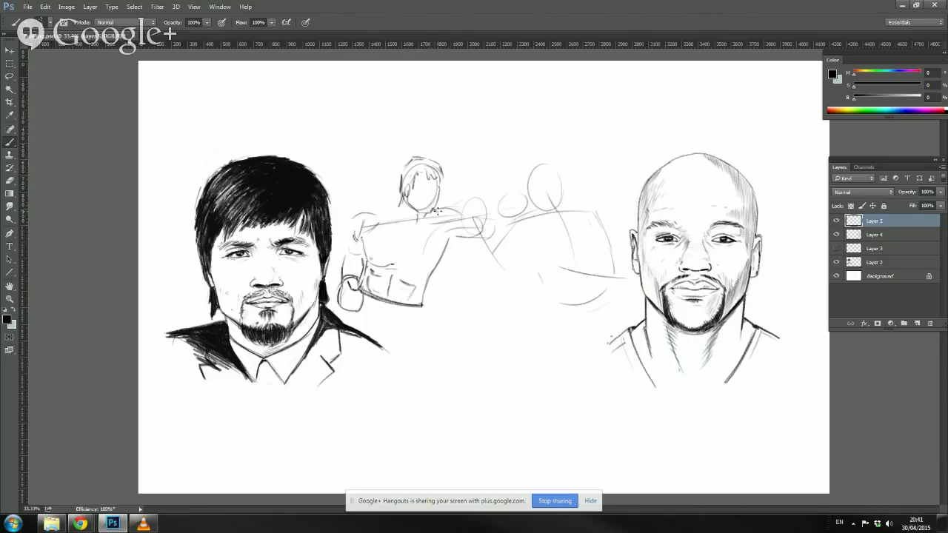
left_click_drag(434, 210, 465, 220)
Step: Lasso the left boxer's torso and lowered arm, move them slightly right and up, and clear the selection
left_click(10, 77)
mouse_move(415, 232)
left_mouse_down()
mouse_move(367, 202)
mouse_move(342, 211)
mouse_move(329, 288)
mouse_move(340, 323)
mouse_move(388, 338)
mouse_move(438, 329)
mouse_move(456, 242)
mouse_move(416, 216)
left_mouse_up()
left_click(9, 50)
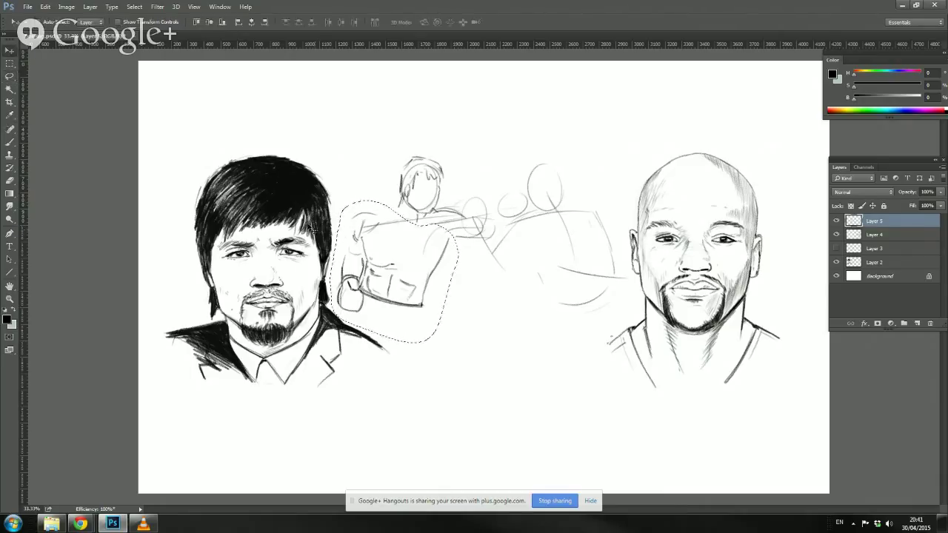
mouse_move(394, 279)
left_mouse_down()
mouse_move(374, 287)
mouse_move(382, 285)
left_mouse_up()
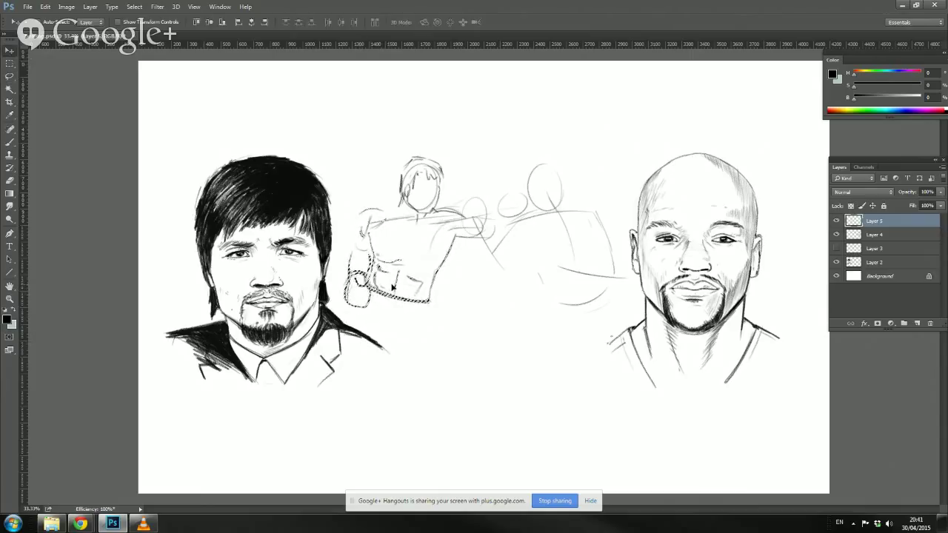
left_click_drag(390, 283, 388, 286)
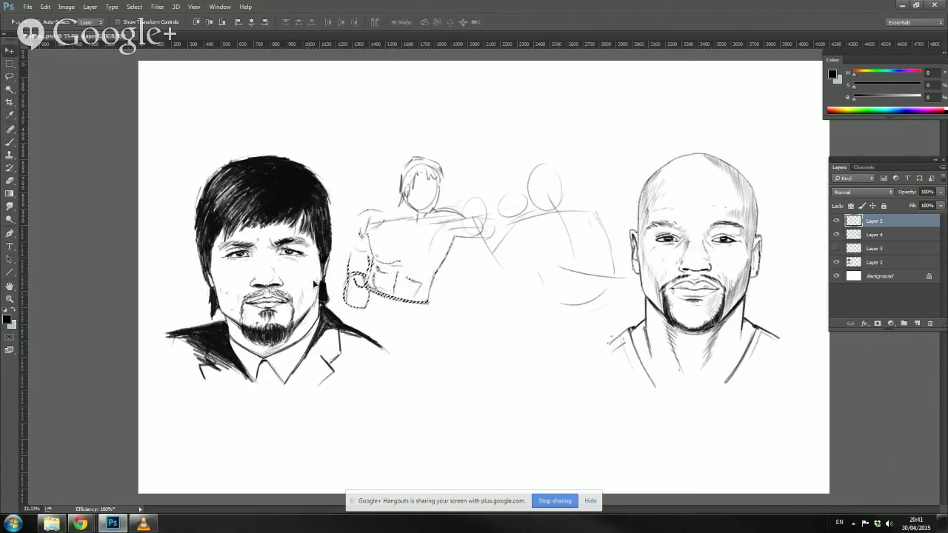
left_click(10, 64)
left_click(131, 208)
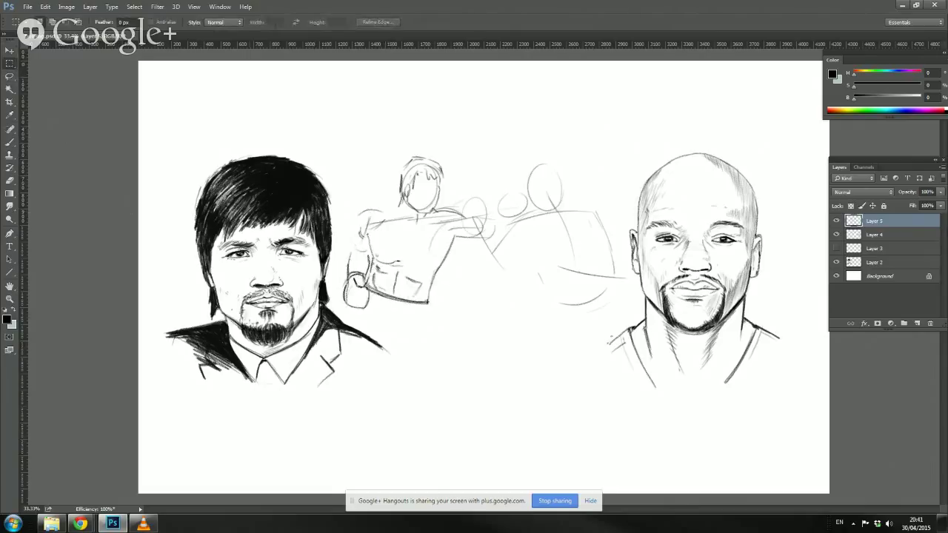
Step: Darken the left boxer's armpit with brush shading and erase his sketched head
left_click(10, 142)
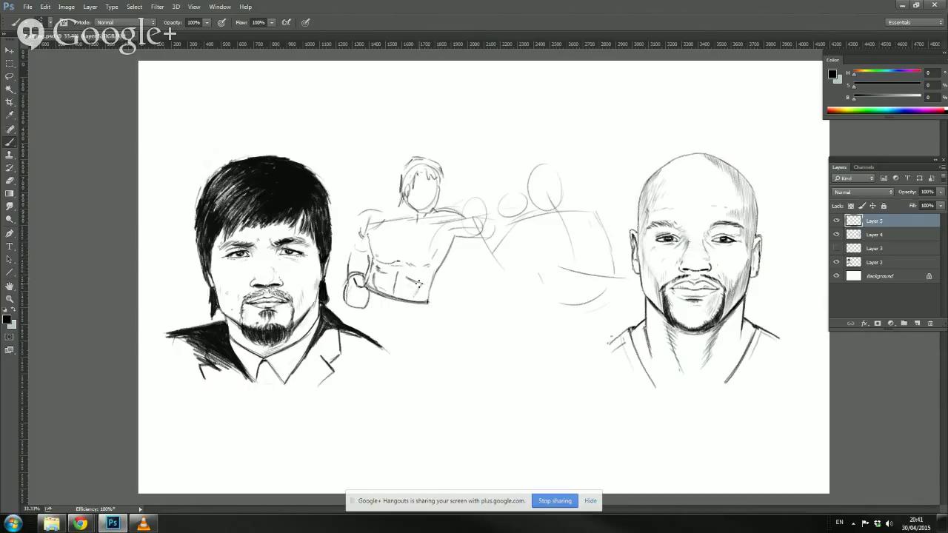
key("alt")
key("alt")
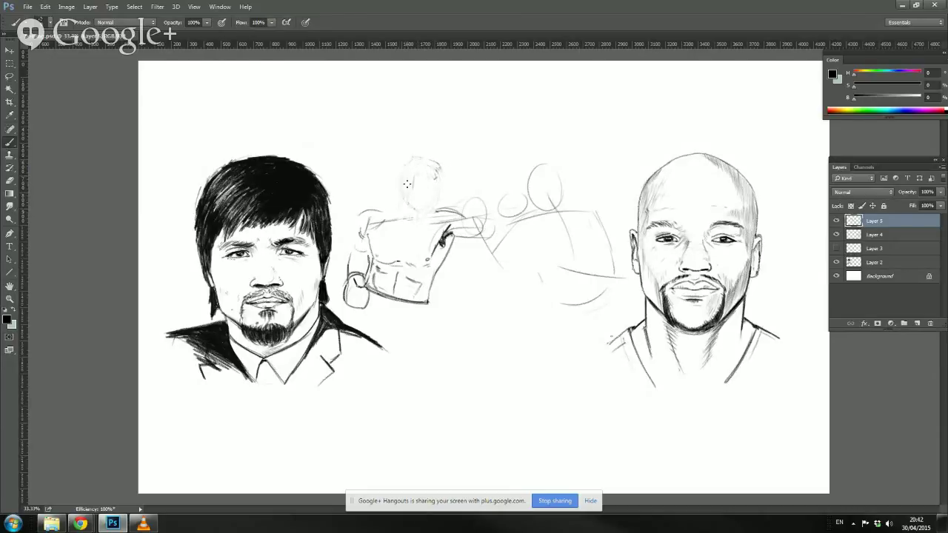
left_click(10, 180)
mouse_move(398, 204)
left_mouse_down()
mouse_move(408, 161)
mouse_move(438, 177)
left_mouse_up()
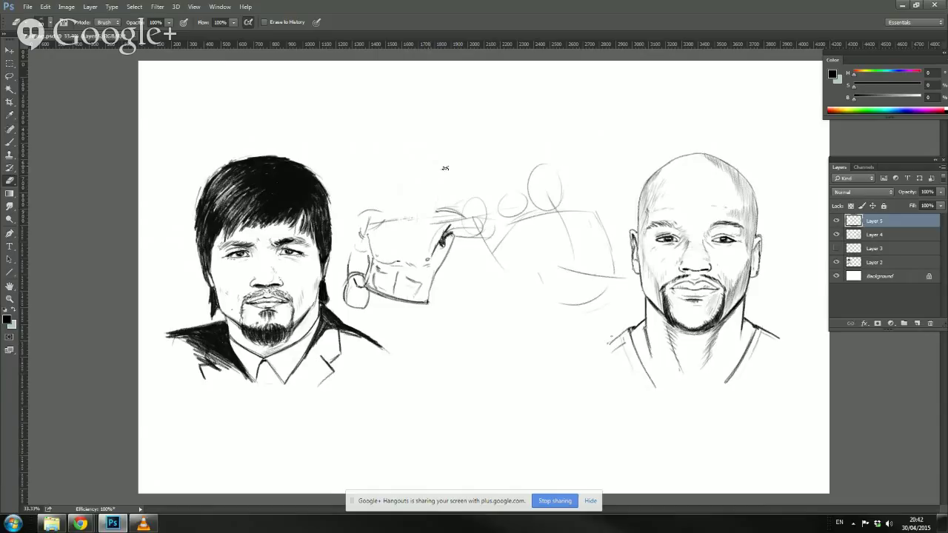
Step: Define the left boxer's abdominal muscles, lower chest line and side of the torso with short brush strokes
left_click(10, 145)
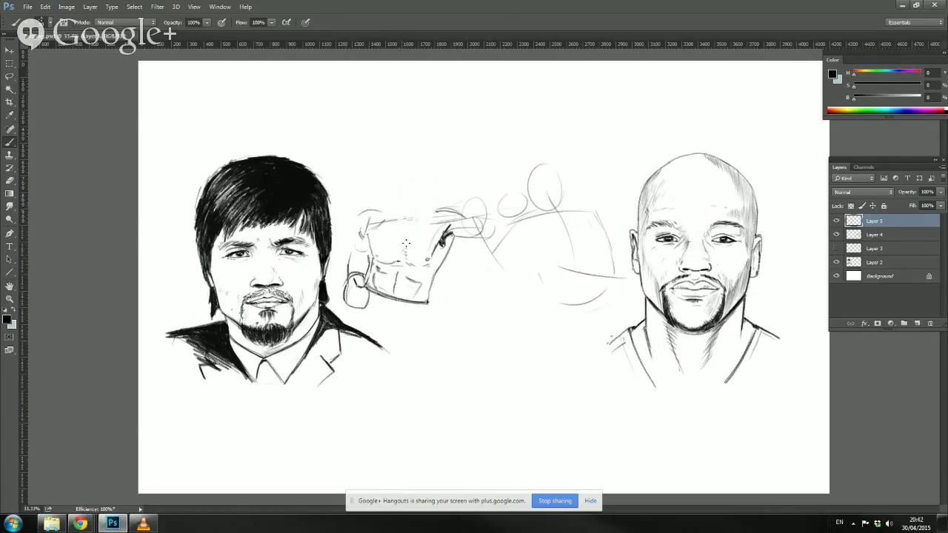
left_click(382, 275)
left_click(387, 279)
left_click(384, 283)
left_click_drag(387, 247, 394, 250)
left_click_drag(396, 261, 376, 260)
left_click_drag(446, 253, 437, 269)
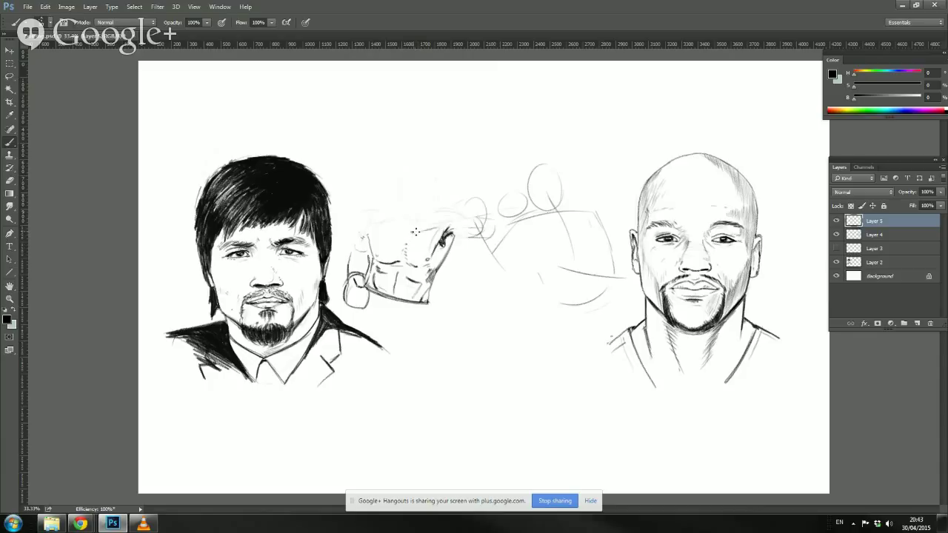
Step: Draw the left boxer's chest line and the curved contour of his forward shoulder
left_click_drag(413, 232, 434, 229)
key("ctrl+z")
left_click_drag(435, 212, 465, 220)
key("ctrl+z")
left_click_drag(436, 212, 415, 235)
Step: Draw the waistband of the left boxer's shorts below his waistline and fill it with short vertical ribbing strokes
left_click_drag(363, 311, 416, 321)
key("ctrl+z")
left_click_drag(419, 323, 362, 310)
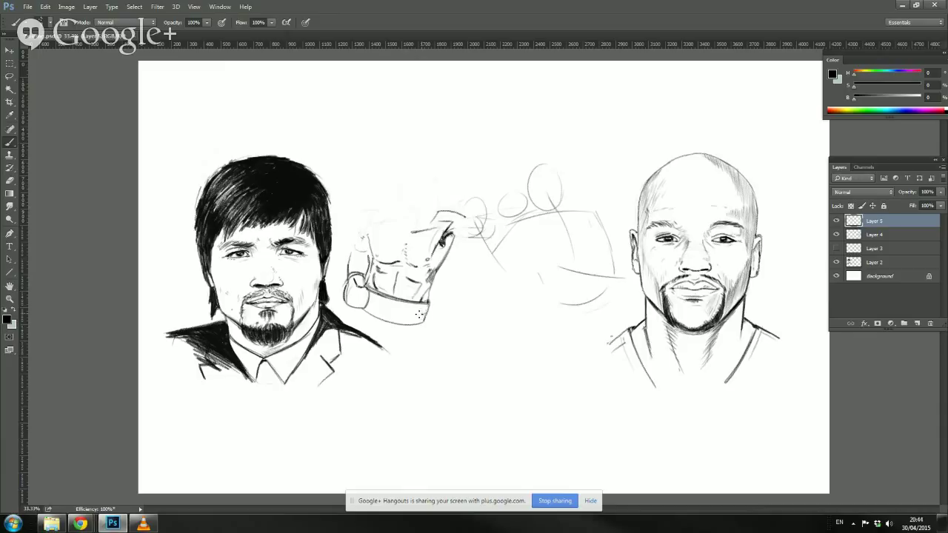
left_click_drag(423, 313, 369, 301)
left_click_drag(426, 306, 364, 300)
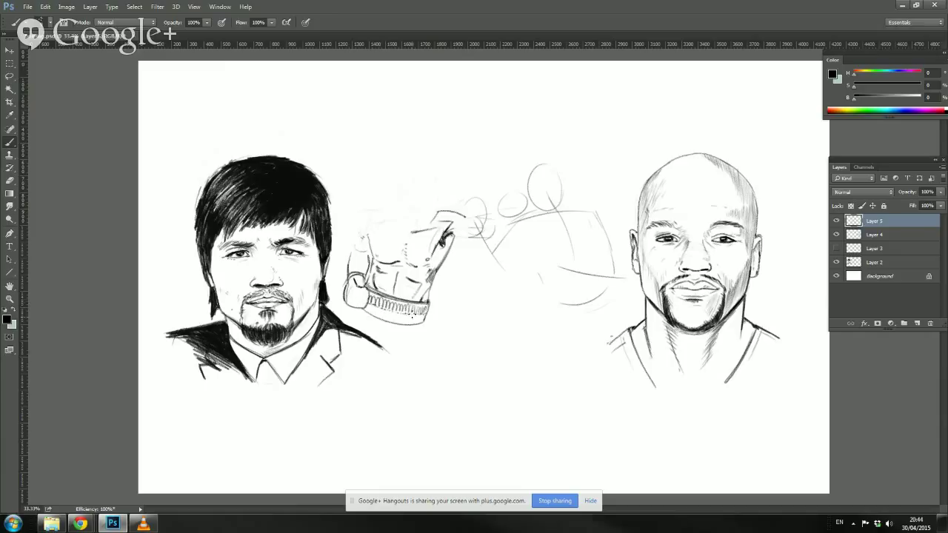
Step: Finish the ribbing on the left boxer's waistband and rough in the top of his shorts beneath it
mouse_move(419, 320)
left_mouse_down()
mouse_move(363, 314)
mouse_move(377, 292)
mouse_move(412, 302)
left_mouse_up()
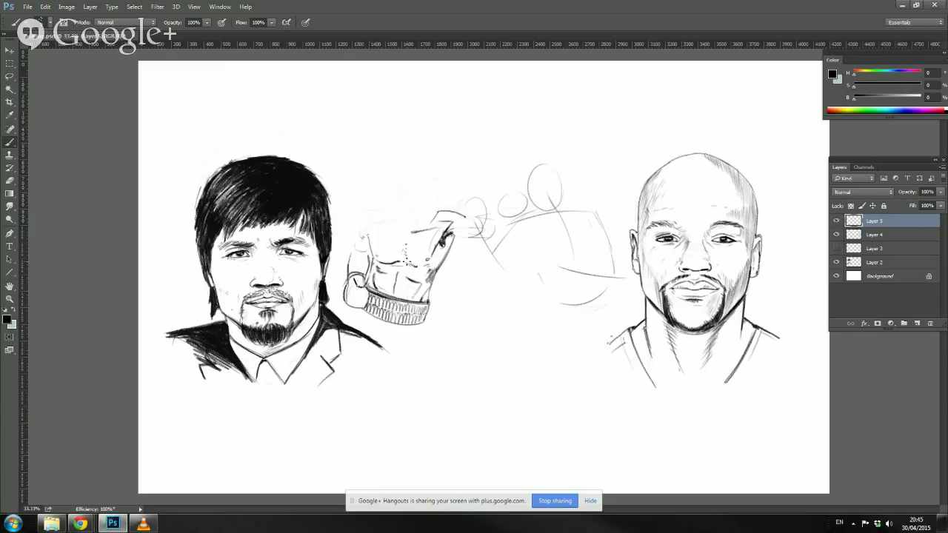
left_click_drag(423, 310, 412, 315)
mouse_move(374, 328)
left_mouse_down()
mouse_move(407, 331)
mouse_move(400, 335)
left_mouse_up()
left_click_drag(423, 322, 422, 346)
mouse_move(389, 316)
left_mouse_down()
mouse_move(357, 315)
mouse_move(375, 332)
mouse_move(388, 334)
mouse_move(366, 326)
mouse_move(414, 335)
mouse_move(381, 332)
mouse_move(406, 329)
mouse_move(401, 337)
mouse_move(411, 343)
mouse_move(377, 332)
mouse_move(395, 342)
mouse_move(379, 329)
mouse_move(422, 334)
mouse_move(421, 345)
mouse_move(392, 324)
mouse_move(402, 327)
mouse_move(350, 313)
left_mouse_up()
Step: Undo the last strokes on the left boxer's shorts and shade them black below the waistband
key("ctrl+alt+z")
key("ctrl+alt+z")
key("ctrl+alt+z")
key("ctrl+alt+z")
key("ctrl+alt+z")
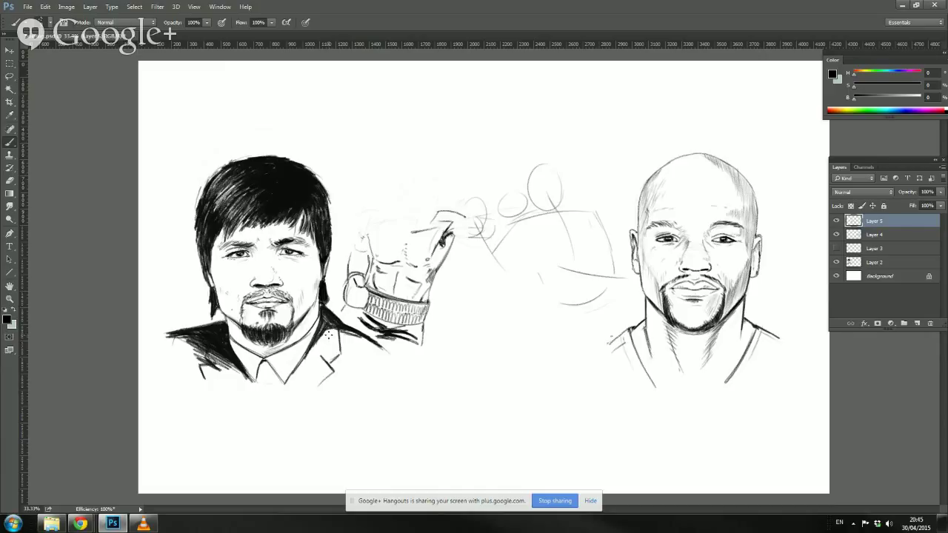
key("ctrl+alt+z")
key("ctrl+z")
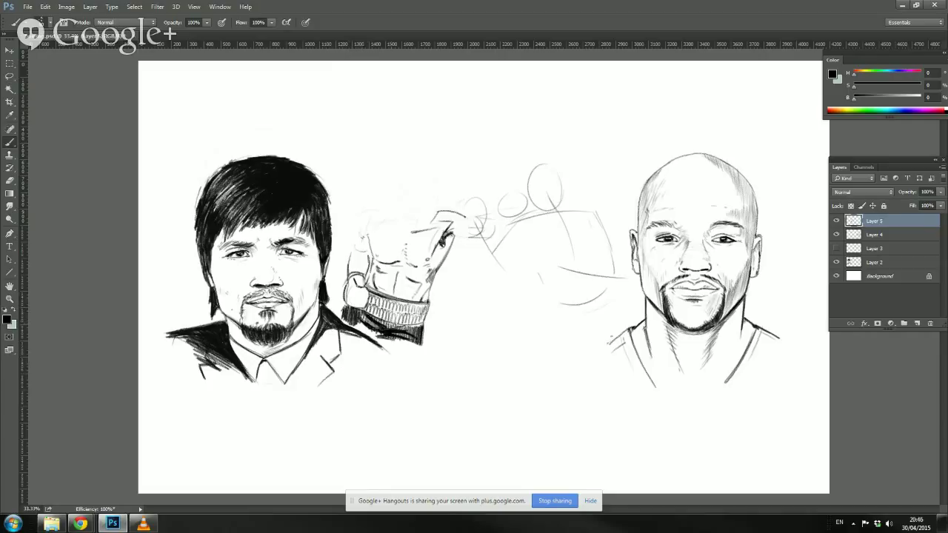
mouse_move(380, 323)
left_mouse_down()
mouse_move(420, 326)
mouse_move(362, 317)
left_mouse_up()
Step: Define the left boxer's lowered arm and shade the edge of his hanging glove with short strokes
mouse_move(366, 261)
left_mouse_down()
mouse_move(357, 256)
mouse_move(365, 252)
left_mouse_up()
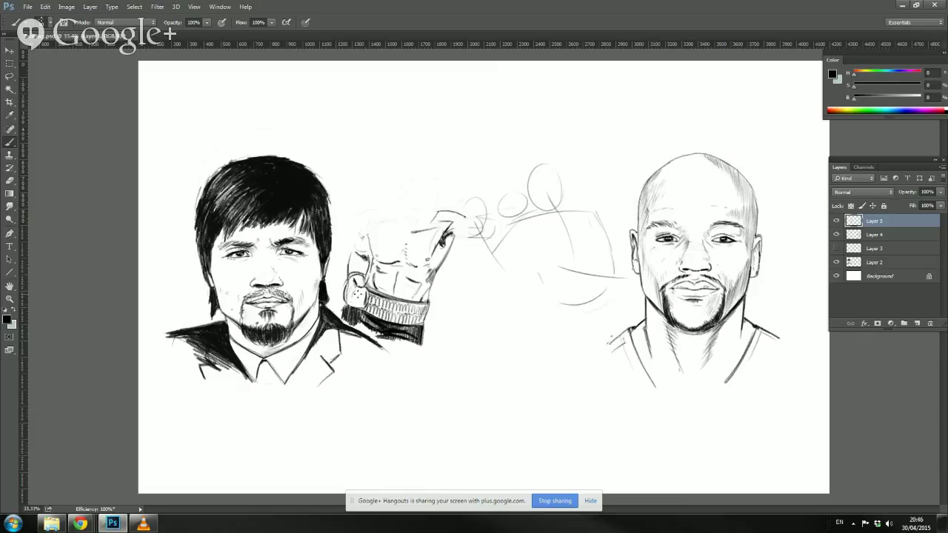
left_click_drag(347, 286, 349, 293)
left_click_drag(369, 249, 367, 259)
key("ctrl+z")
mouse_move(352, 252)
left_mouse_down()
mouse_move(359, 236)
mouse_move(354, 254)
left_mouse_up()
mouse_move(358, 237)
left_mouse_down()
mouse_move(357, 218)
mouse_move(368, 252)
left_mouse_up()
key("ctrl+z")
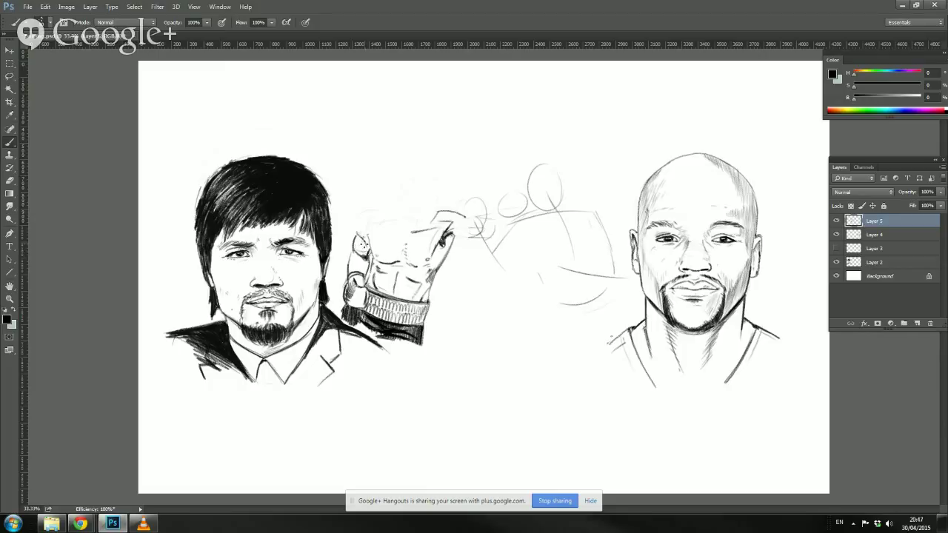
Step: Outline the left boxer's rear shoulder above his lowered arm
left_click_drag(367, 244, 360, 215)
key("ctrl+z")
mouse_move(374, 215)
left_mouse_down()
mouse_move(357, 233)
mouse_move(369, 212)
left_mouse_up()
key("ctrl+z")
key("ctrl+z")
Step: Reduce the brush size and draw the left boxer's rear shoulder line up towards his neck
left_click(52, 23)
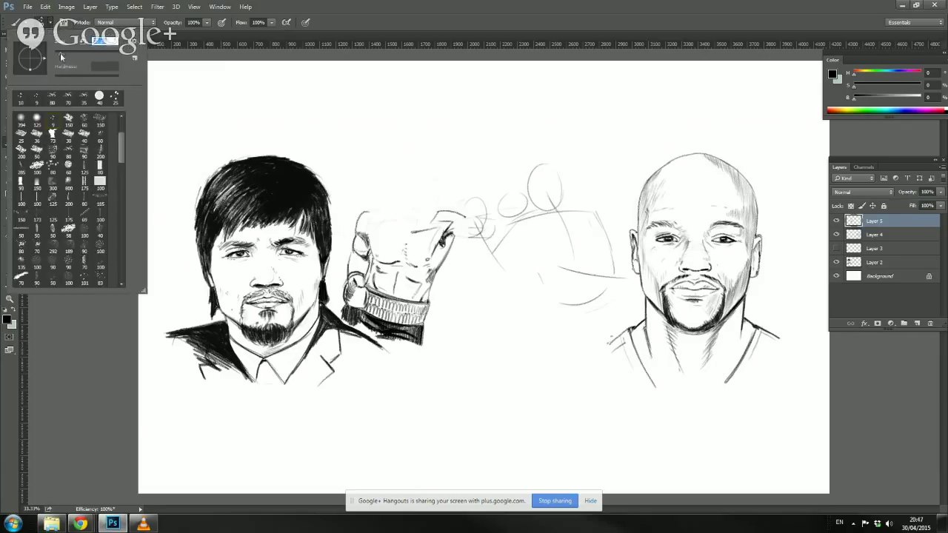
left_click_drag(61, 54, 57, 56)
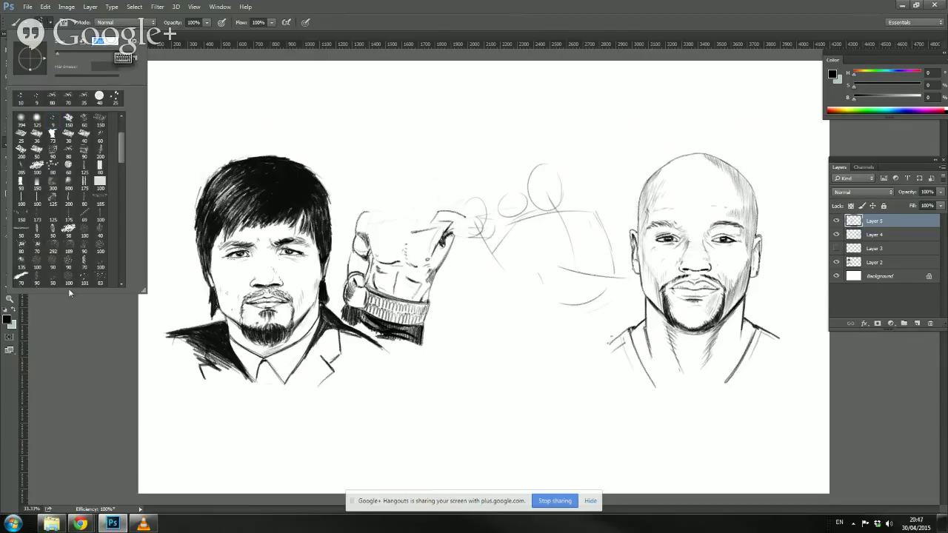
left_click(80, 334)
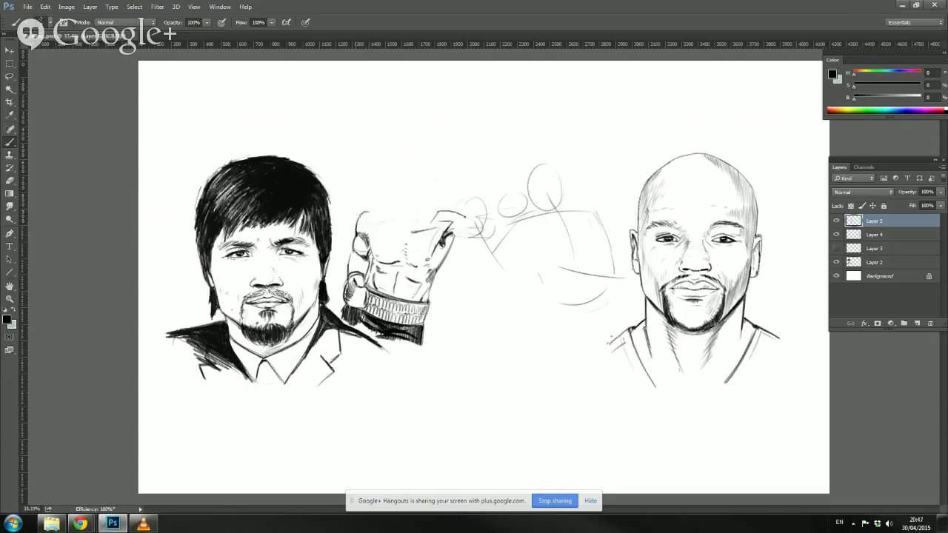
left_click_drag(360, 219, 375, 212)
mouse_move(374, 212)
left_mouse_down()
mouse_move(400, 208)
mouse_move(391, 207)
left_mouse_up()
key("ctrl+z")
Step: Outline the left boxer's head and neck and darken the far side of his neck
left_click_drag(426, 207, 431, 176)
mouse_move(388, 200)
left_mouse_down()
mouse_move(386, 174)
mouse_move(424, 162)
mouse_move(432, 176)
left_mouse_up()
key("ctrl+z")
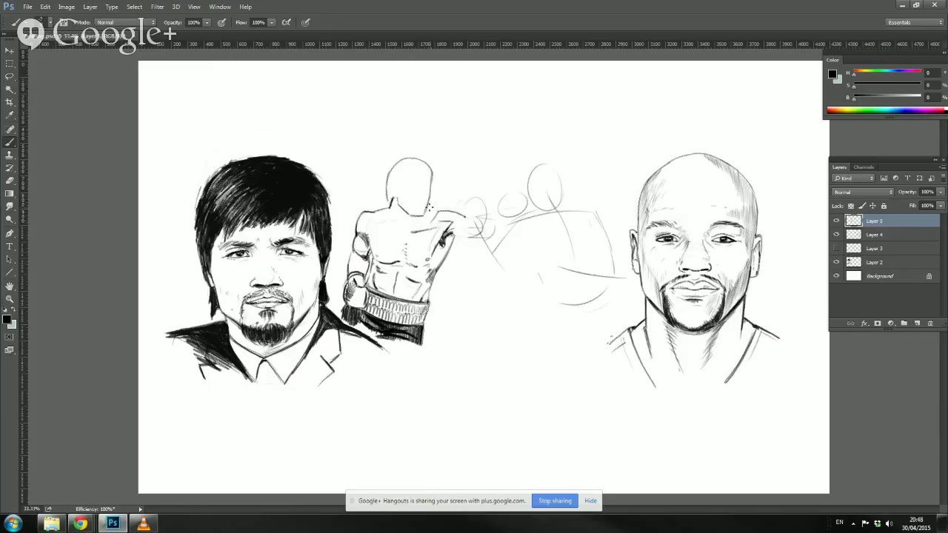
left_click_drag(432, 212, 459, 216)
key("ctrl+z")
mouse_move(423, 217)
left_mouse_down()
mouse_move(417, 226)
mouse_move(427, 211)
mouse_move(421, 221)
left_mouse_up()
Step: Draw the left boxer's fringe and nape hair, and define the edge of his face and back of his head
left_click_drag(387, 204, 391, 201)
mouse_move(416, 169)
left_mouse_down()
mouse_move(430, 176)
mouse_move(400, 177)
mouse_move(393, 191)
mouse_move(398, 183)
left_mouse_up()
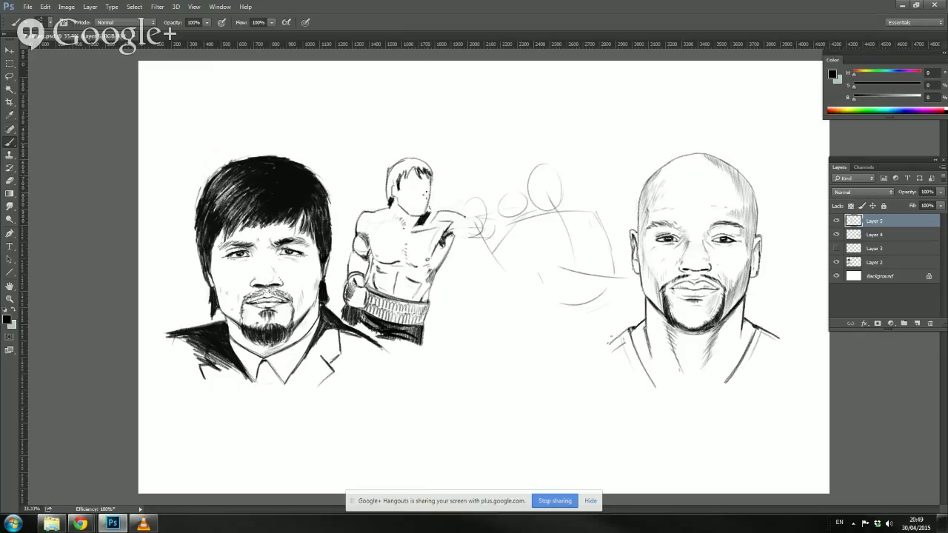
key("ctrl+z")
left_click_drag(430, 194, 426, 211)
key("ctrl+z")
left_click_drag(430, 192, 427, 214)
left_click_drag(388, 173, 386, 200)
Step: Darken the shadow under the left boxer's chin and draw the lower edge of his outstretched arm
left_click_drag(420, 218, 412, 223)
left_click_drag(431, 216, 426, 223)
left_click_drag(366, 229, 360, 237)
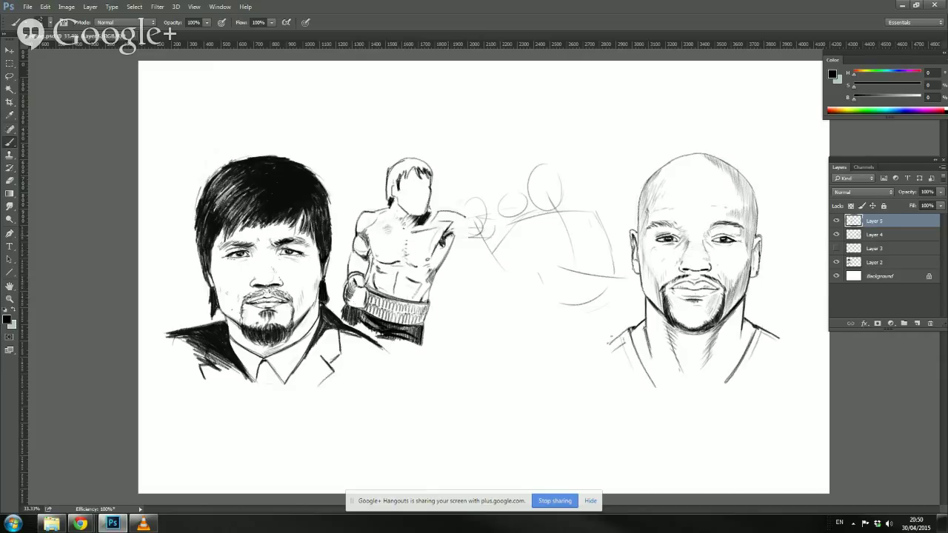
left_click_drag(448, 234, 481, 235)
left_click_drag(460, 231, 478, 233)
Step: Draw the left boxer's beard and mouth, and add his facial features and ear
left_click_drag(411, 219, 419, 213)
left_click_drag(394, 196, 412, 216)
mouse_move(399, 210)
left_mouse_down()
mouse_move(393, 196)
mouse_move(419, 215)
mouse_move(403, 222)
left_mouse_up()
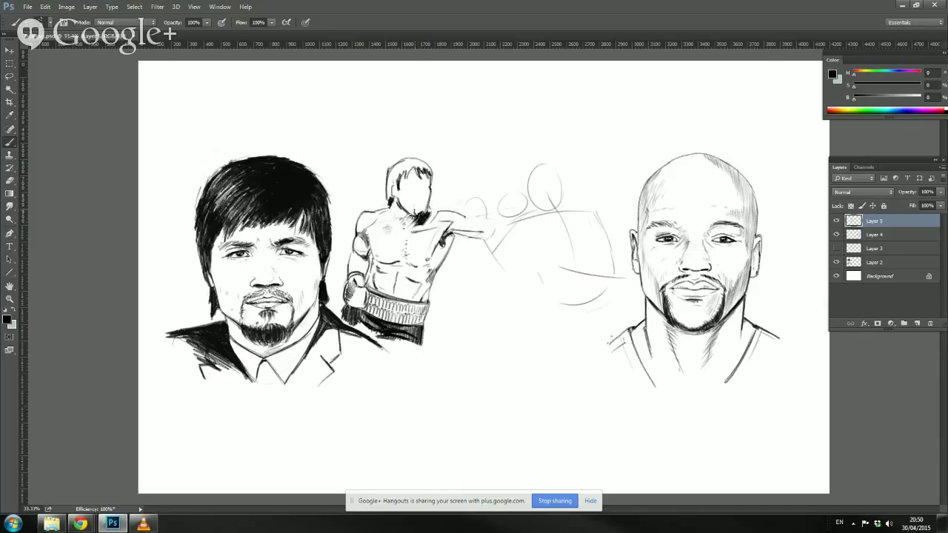
left_click_drag(407, 215, 415, 218)
left_click_drag(423, 215, 421, 217)
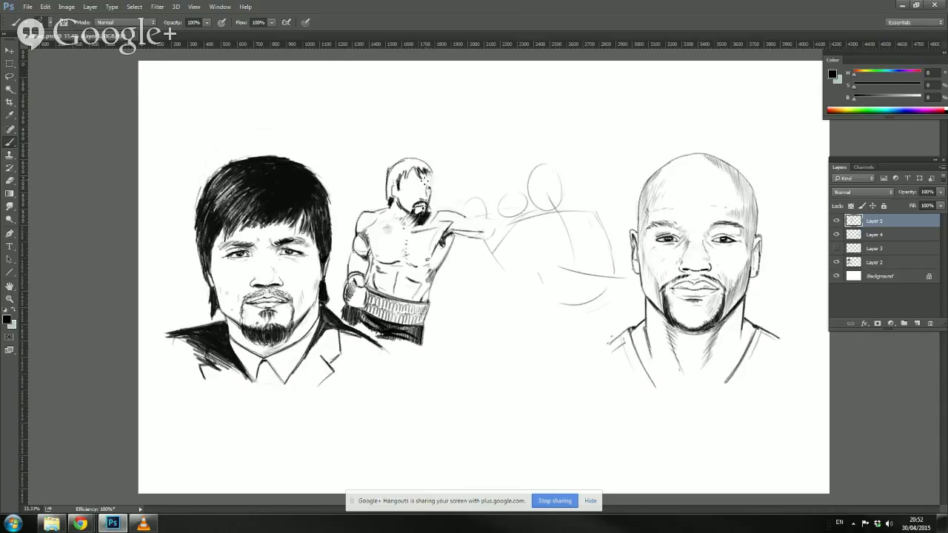
left_click_drag(432, 185, 430, 201)
left_click_drag(399, 181, 393, 197)
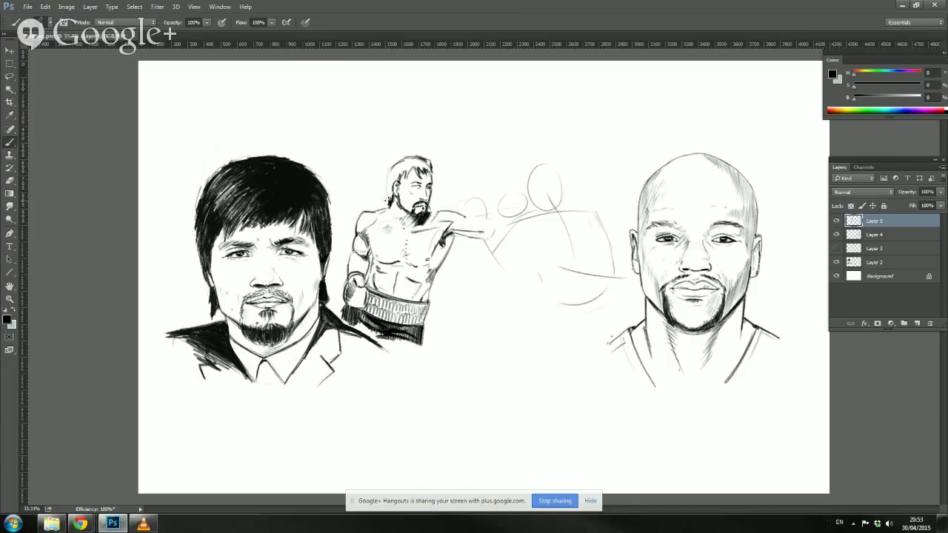
Step: Fill the left boxer's hair with dark strokes and refine his eyes and brows
left_click_drag(390, 170, 386, 194)
mouse_move(391, 164)
left_mouse_down()
mouse_move(403, 157)
mouse_move(390, 166)
mouse_move(396, 202)
mouse_move(389, 182)
left_mouse_up()
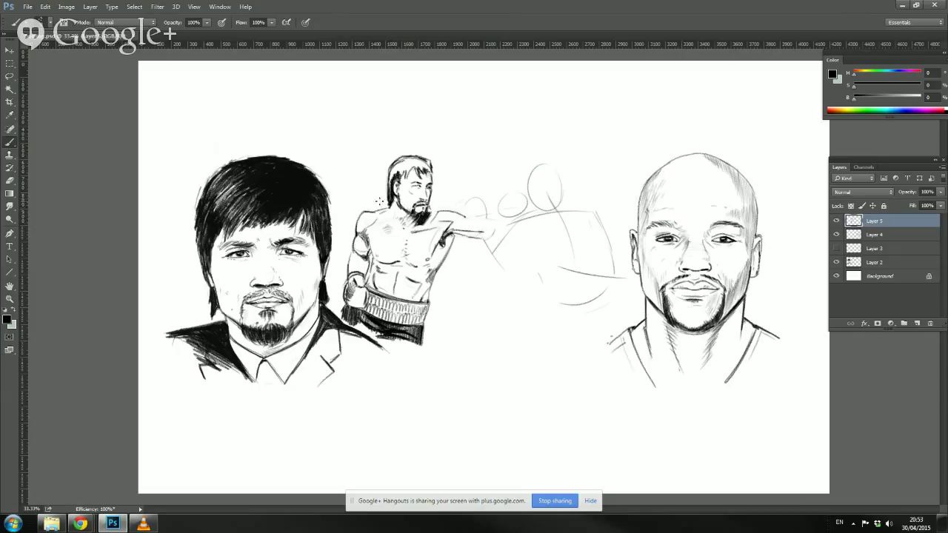
left_click_drag(401, 175, 393, 187)
mouse_move(428, 162)
left_mouse_down()
mouse_move(421, 169)
mouse_move(410, 158)
left_mouse_up()
left_click_drag(398, 173, 402, 188)
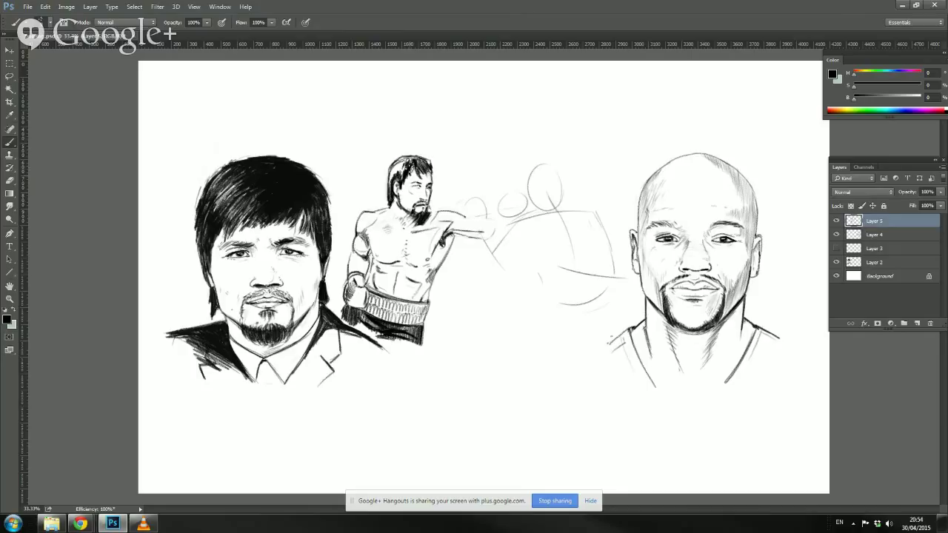
mouse_move(404, 162)
left_mouse_down()
mouse_move(389, 185)
mouse_move(395, 171)
mouse_move(403, 174)
mouse_move(394, 171)
left_mouse_up()
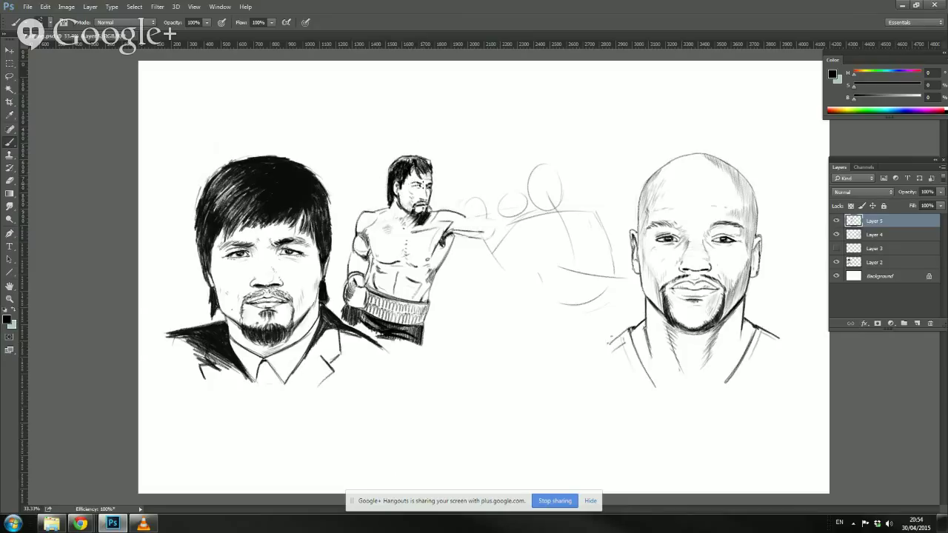
left_click_drag(422, 185, 417, 182)
Step: Extend the left boxer's outstretched forearm to the wrist with two long contour lines
key("alt+Tab")
key("alt")
key("alt")
left_click_drag(470, 237, 497, 236)
key("ctrl+z")
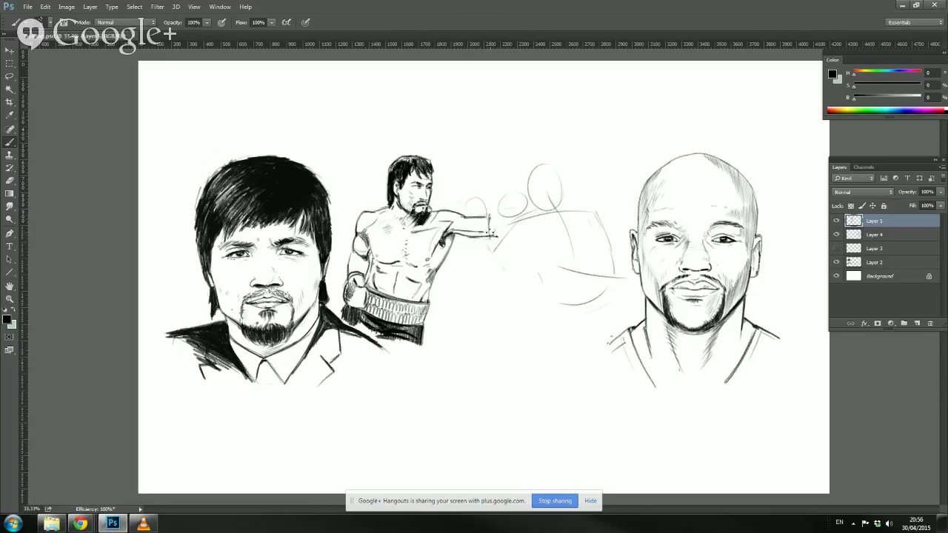
Step: Clear the rough glove circles and delete the right boxer's old rough sketch using a lasso selection
mouse_move(518, 208)
left_mouse_down()
mouse_move(495, 191)
mouse_move(479, 212)
left_mouse_up()
left_click(9, 77)
mouse_move(575, 159)
left_mouse_down()
mouse_move(515, 154)
mouse_move(495, 212)
mouse_move(503, 238)
mouse_move(481, 252)
mouse_move(608, 334)
mouse_move(634, 282)
mouse_move(575, 152)
left_mouse_up()
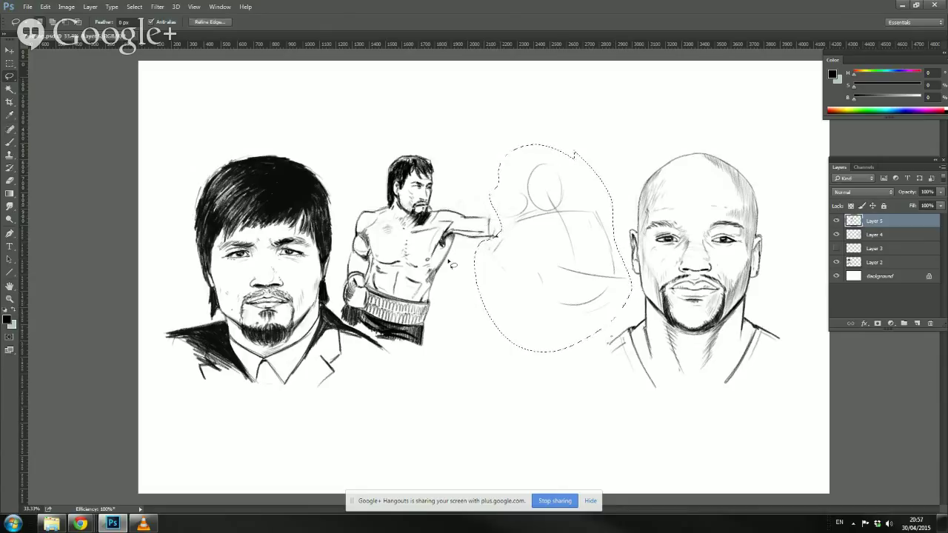
key("Delete")
key("ctrl+d")
left_click(9, 141)
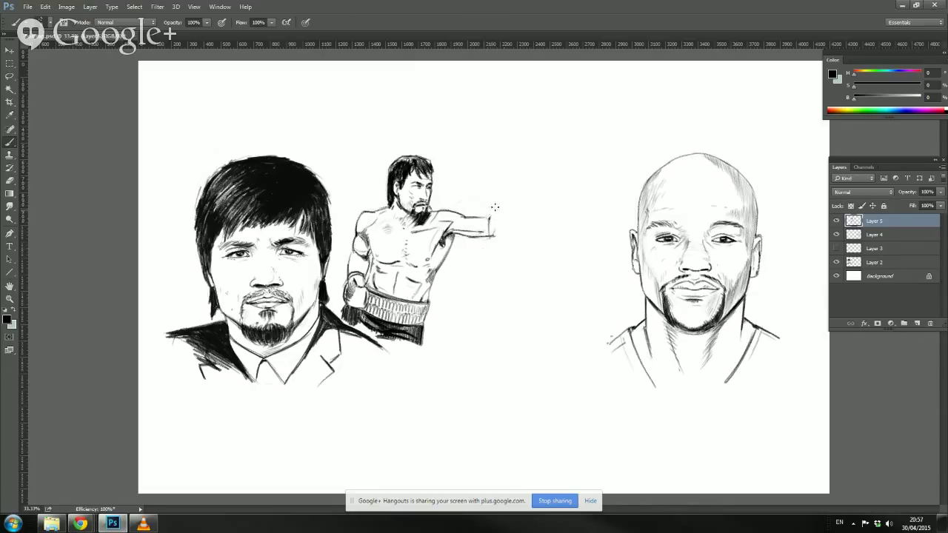
Step: Draw the right boxer's raised glove with thumb and cuff at the end of the left boxer's outstretched arm
left_click_drag(508, 201, 489, 218)
mouse_move(508, 204)
left_mouse_down()
mouse_move(504, 231)
mouse_move(492, 224)
mouse_move(498, 232)
mouse_move(519, 213)
left_mouse_up()
mouse_move(522, 213)
left_mouse_down()
mouse_move(524, 227)
mouse_move(508, 242)
left_mouse_up()
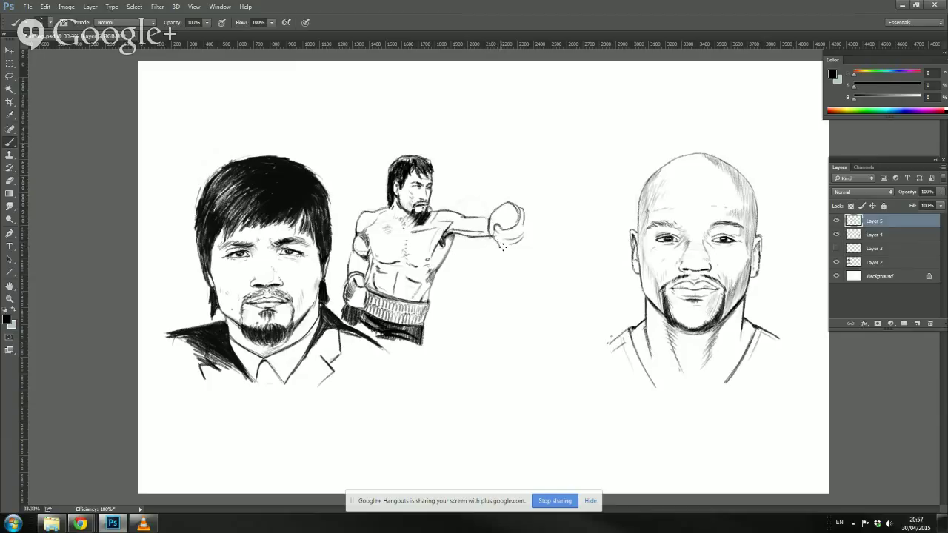
mouse_move(501, 248)
left_mouse_down()
mouse_move(522, 241)
mouse_move(523, 224)
left_mouse_up()
Step: Rough in the right boxer's raised forearm, upper arm and shoulder line
mouse_move(526, 263)
left_mouse_down()
mouse_move(494, 250)
mouse_move(500, 267)
mouse_move(500, 251)
mouse_move(523, 245)
mouse_move(530, 293)
left_mouse_up()
left_click_drag(544, 288, 561, 250)
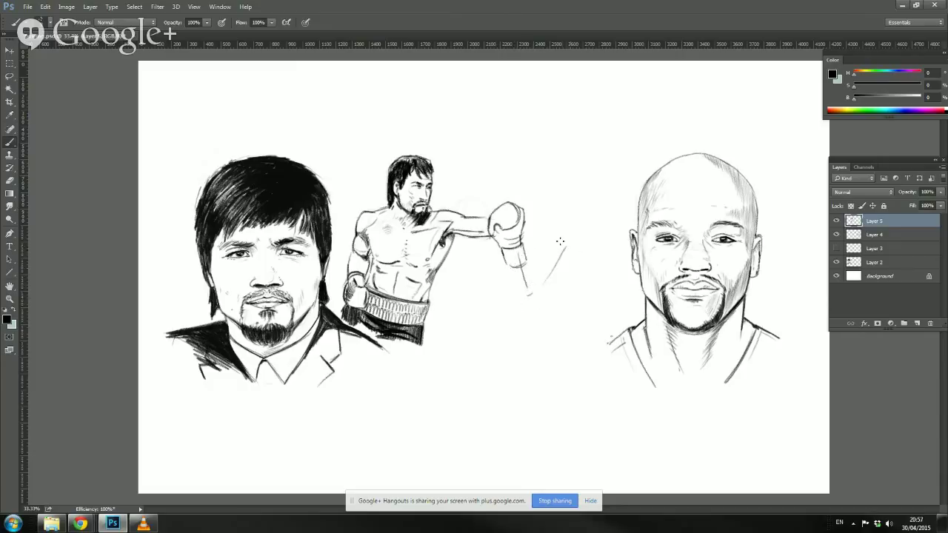
left_click_drag(566, 240, 549, 246)
left_click_drag(613, 238, 552, 243)
Step: Move the boxers' drawing left towards the dark-haired man's portrait and switch back to the Brush tool
key("v")
mouse_move(398, 298)
left_mouse_down()
mouse_move(353, 297)
mouse_move(363, 323)
left_mouse_up()
key("b")
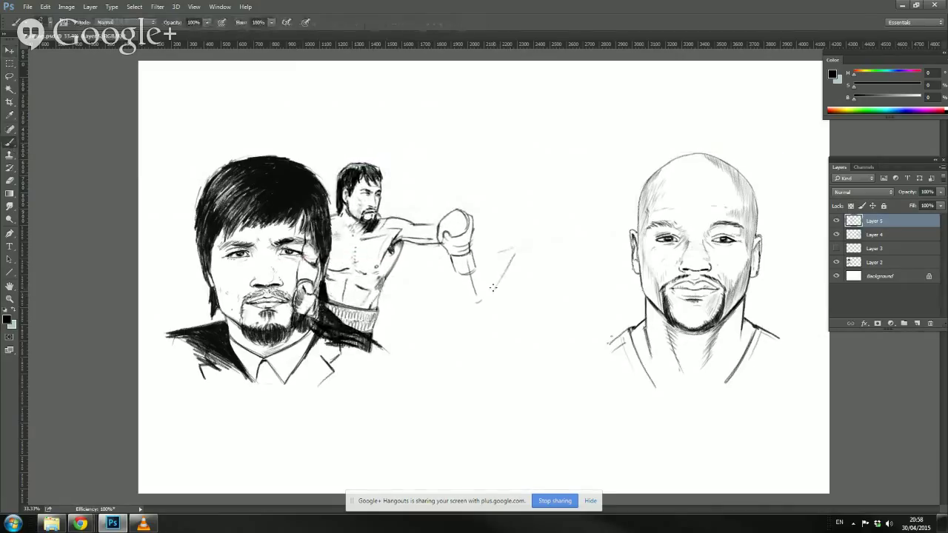
Step: Lengthen the right boxer's shoulder line and sketch an oval glove just beyond his raised glove
left_click_drag(539, 246, 515, 249)
mouse_move(477, 217)
left_mouse_down()
mouse_move(511, 219)
mouse_move(497, 243)
mouse_move(476, 238)
left_mouse_up()
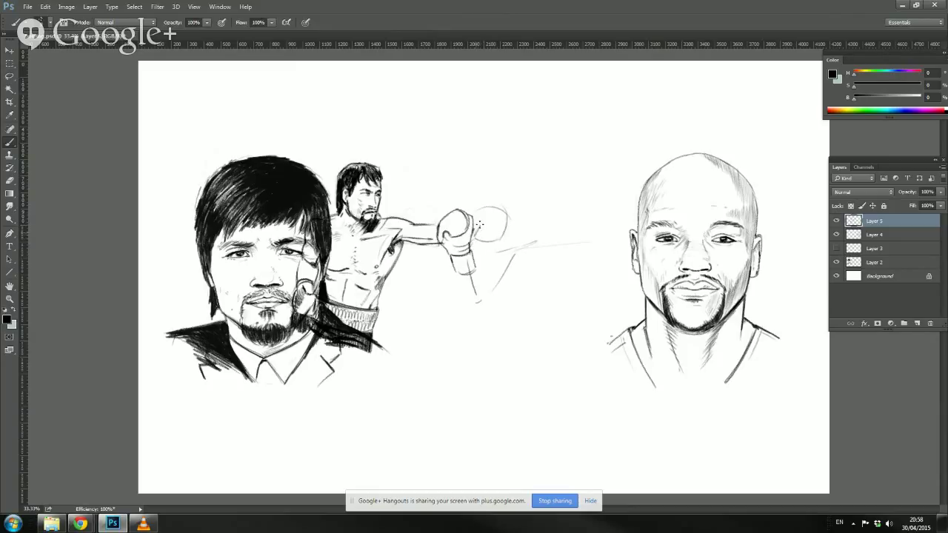
mouse_move(473, 215)
left_mouse_down()
mouse_move(499, 219)
mouse_move(503, 232)
mouse_move(504, 212)
mouse_move(506, 225)
mouse_move(475, 232)
left_mouse_up()
Step: Sketch the right boxer's head with jaw and ear, and rough in his neck, shoulder and bent arm
mouse_move(512, 206)
left_mouse_down()
mouse_move(542, 227)
mouse_move(512, 223)
left_mouse_up()
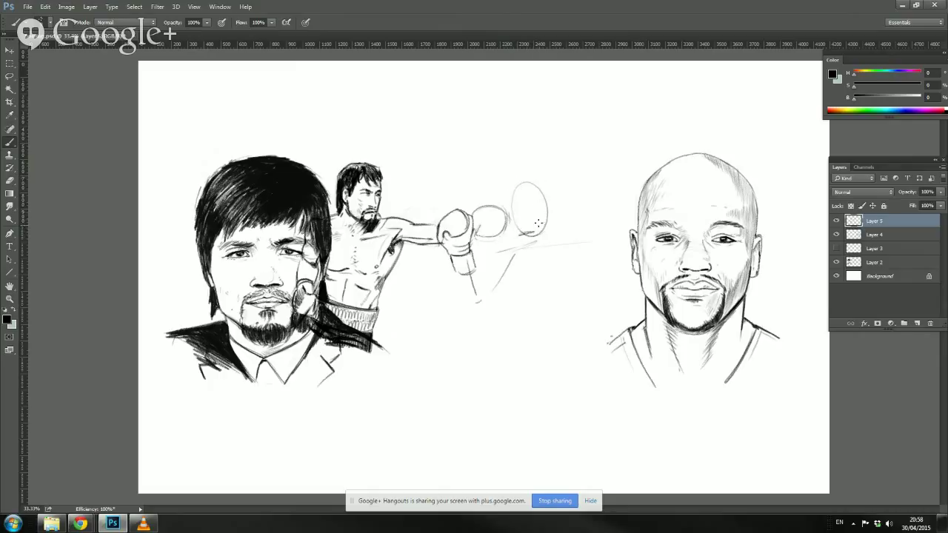
left_click_drag(541, 214, 541, 220)
left_click_drag(542, 215, 526, 232)
mouse_move(542, 198)
left_mouse_down()
mouse_move(510, 203)
mouse_move(510, 213)
mouse_move(517, 189)
mouse_move(551, 191)
mouse_move(542, 223)
mouse_move(551, 210)
mouse_move(505, 211)
mouse_move(514, 189)
mouse_move(550, 187)
mouse_move(511, 259)
mouse_move(551, 211)
left_mouse_up()
key("ctrl+z")
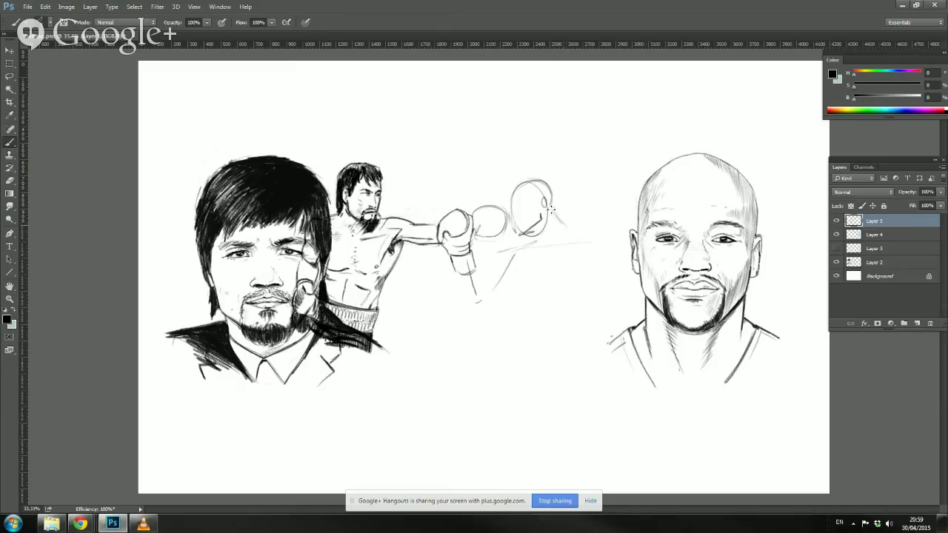
mouse_move(532, 241)
left_mouse_down()
mouse_move(589, 231)
mouse_move(613, 251)
mouse_move(598, 301)
mouse_move(534, 274)
left_mouse_up()
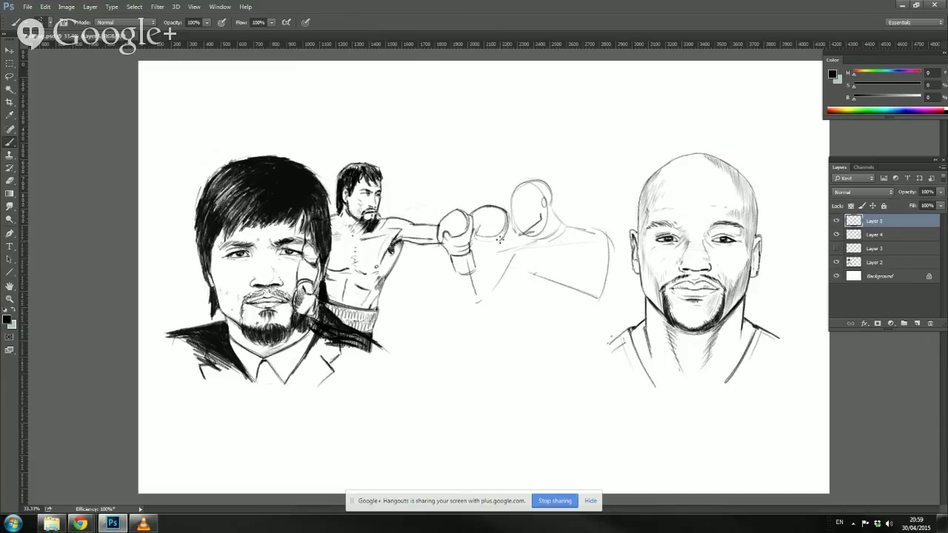
Step: Strengthen the outline of the oval glove beside the right boxer's raised glove
mouse_move(504, 210)
left_mouse_down()
mouse_move(499, 243)
mouse_move(507, 237)
mouse_move(505, 225)
mouse_move(499, 237)
mouse_move(475, 235)
left_mouse_up()
key("ctrl+z")
key("ctrl+z")
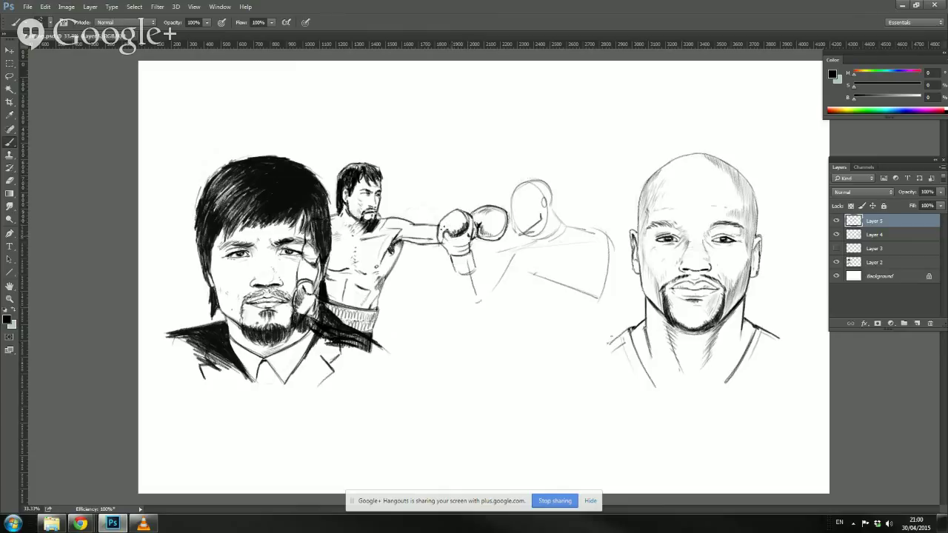
Step: Shade the right boxer's raised glove black, leaving light highlights on its upper part
mouse_move(447, 232)
left_mouse_down()
mouse_move(456, 250)
mouse_move(465, 247)
mouse_move(447, 237)
left_mouse_up()
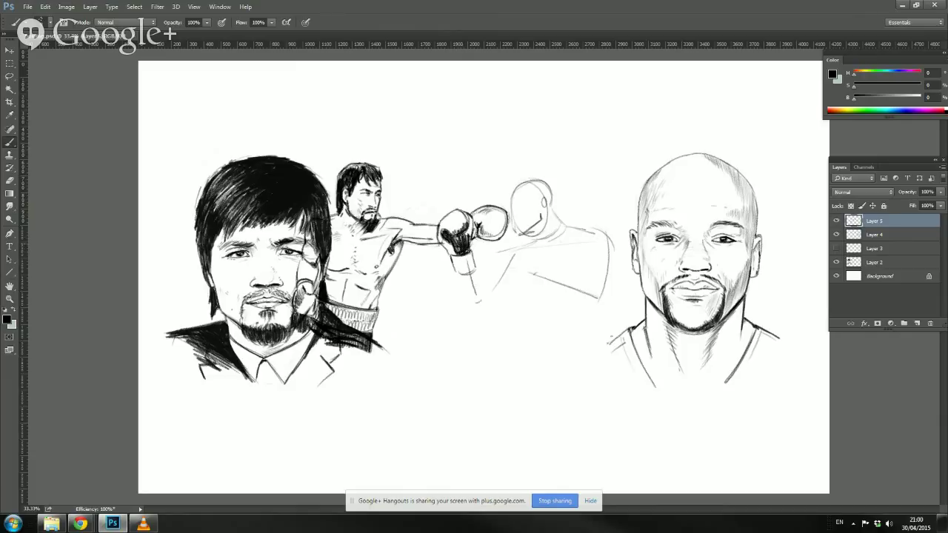
mouse_move(462, 236)
left_mouse_down()
mouse_move(467, 221)
mouse_move(466, 245)
mouse_move(468, 222)
left_mouse_up()
left_click_drag(451, 241, 444, 249)
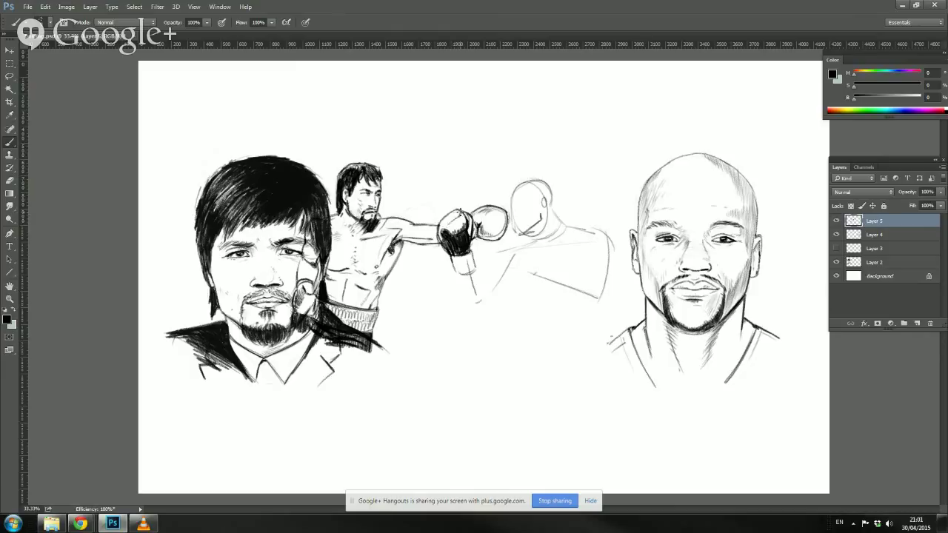
left_click_drag(460, 210, 452, 216)
left_click_drag(440, 232, 459, 216)
left_click_drag(464, 217, 459, 214)
Step: Draw the cuff of the right boxer's raised glove and the contours of his forearm below it
left_click_drag(472, 255, 459, 271)
left_click_drag(454, 270, 474, 309)
key("ctrl+z")
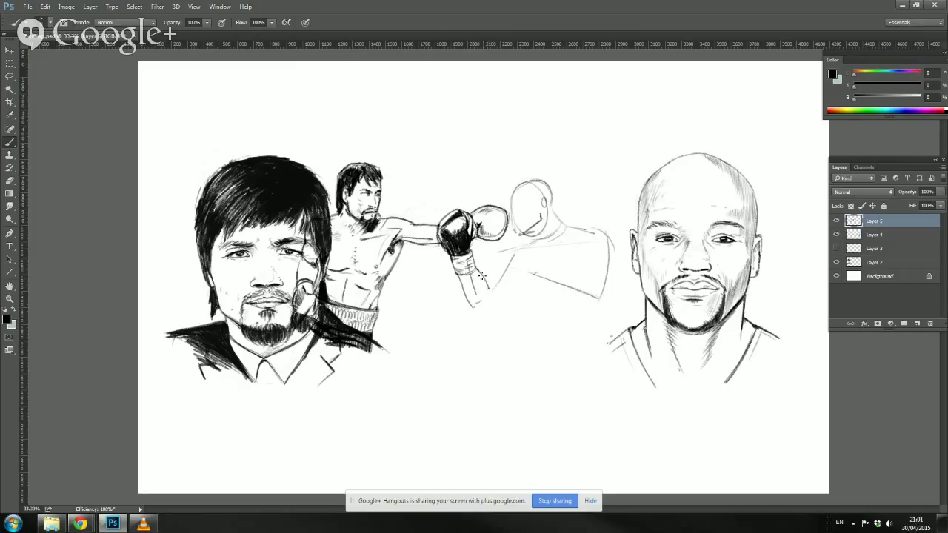
left_click_drag(470, 264, 483, 278)
Step: Draw the right boxer's elbow and upper arm up to the shoulder, shading the inner edge
mouse_move(507, 272)
left_mouse_down()
mouse_move(511, 251)
mouse_move(490, 289)
mouse_move(510, 280)
mouse_move(480, 310)
left_mouse_up()
key("ctrl+z")
left_click_drag(510, 275, 489, 301)
left_click_drag(508, 270, 494, 296)
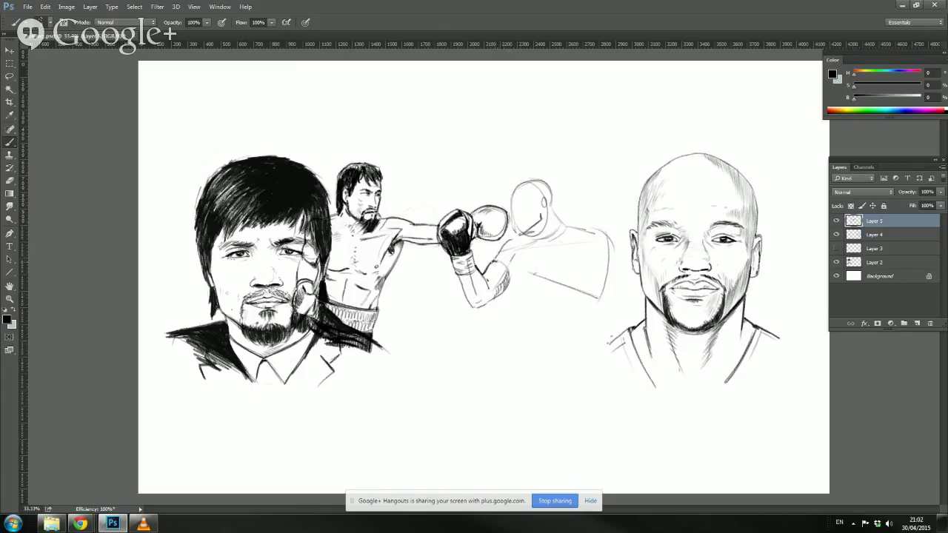
mouse_move(507, 242)
left_mouse_down()
mouse_move(523, 238)
mouse_move(510, 242)
left_mouse_up()
Step: Draw the right boxer's second glove in front of his chest and shade its lower half black
mouse_move(506, 265)
left_mouse_down()
mouse_move(498, 287)
mouse_move(530, 264)
mouse_move(546, 267)
mouse_move(508, 260)
mouse_move(544, 268)
mouse_move(541, 289)
left_mouse_up()
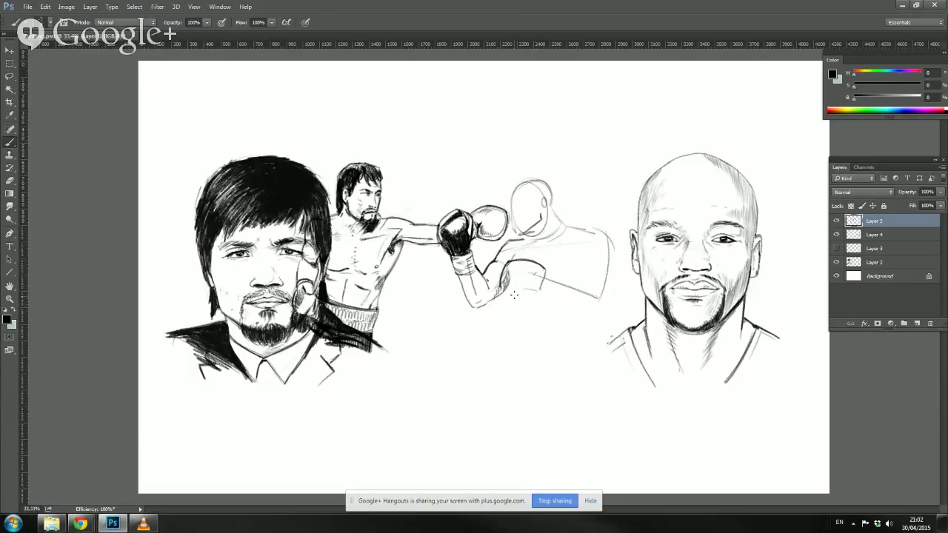
mouse_move(514, 295)
left_mouse_down()
mouse_move(498, 288)
mouse_move(523, 296)
left_mouse_up()
left_click_drag(509, 294, 538, 288)
mouse_move(540, 284)
left_mouse_down()
mouse_move(544, 277)
mouse_move(513, 275)
mouse_move(545, 289)
mouse_move(511, 294)
mouse_move(504, 265)
mouse_move(503, 295)
mouse_move(519, 280)
mouse_move(543, 279)
mouse_move(522, 273)
mouse_move(518, 283)
left_mouse_up()
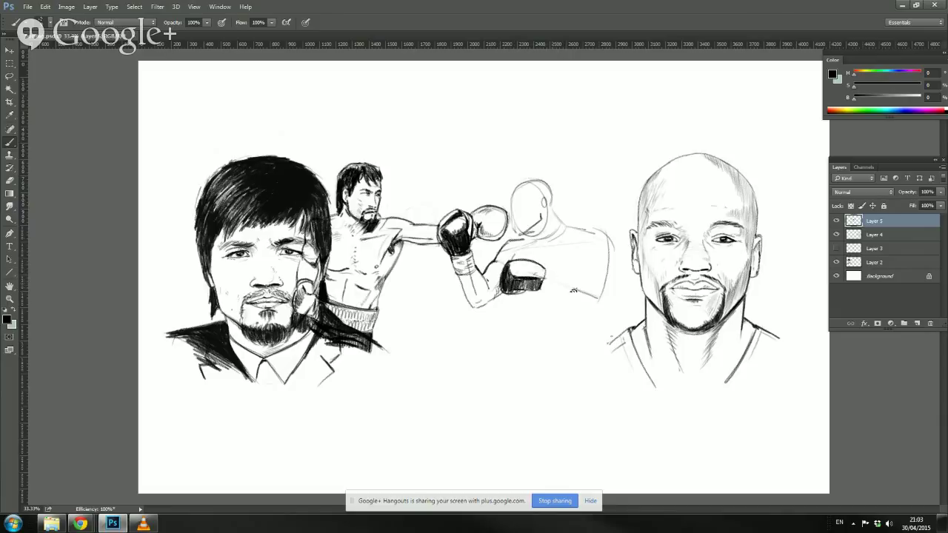
Step: Replace the rough guide line with the upper and lower contours of the right boxer's second forearm
key("ctrl+z")
mouse_move(545, 272)
left_mouse_down()
mouse_move(583, 272)
mouse_move(572, 302)
mouse_move(590, 309)
left_mouse_up()
key("ctrl+z")
mouse_move(542, 289)
left_mouse_down()
mouse_move(608, 307)
mouse_move(598, 303)
mouse_move(609, 255)
mouse_move(596, 205)
mouse_move(600, 303)
left_mouse_up()
key("ctrl+z")
key("ctrl+z")
Step: Draw the inner and outer contours of the right boxer's bent upper arm, from shoulder to elbow
left_click_drag(575, 257, 572, 274)
key("ctrl+z")
left_click_drag(577, 256, 576, 273)
left_click_drag(610, 256, 603, 297)
left_click_drag(610, 249, 602, 292)
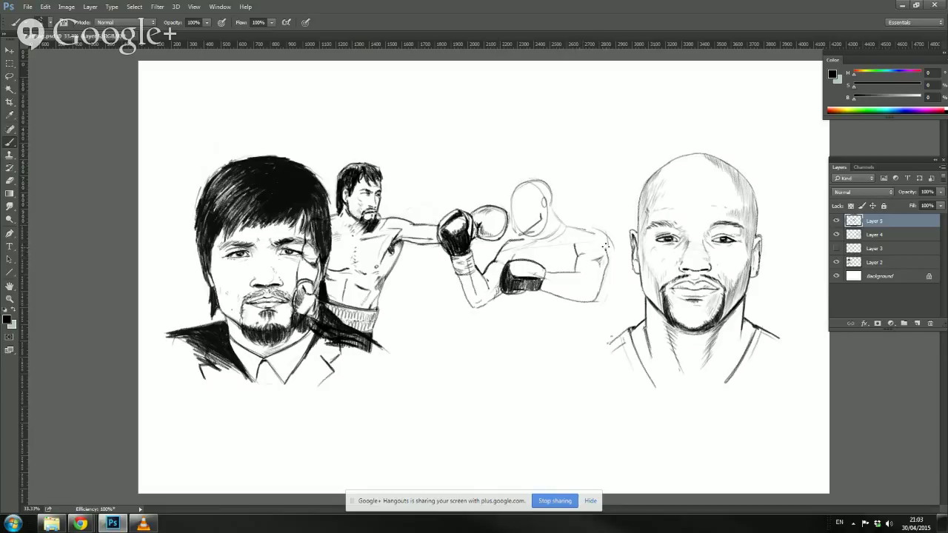
Step: Refine the right boxer's outer shoulder contour and hatch the underside of his horizontal forearm
mouse_move(605, 247)
left_mouse_down()
mouse_move(570, 221)
mouse_move(608, 248)
left_mouse_up()
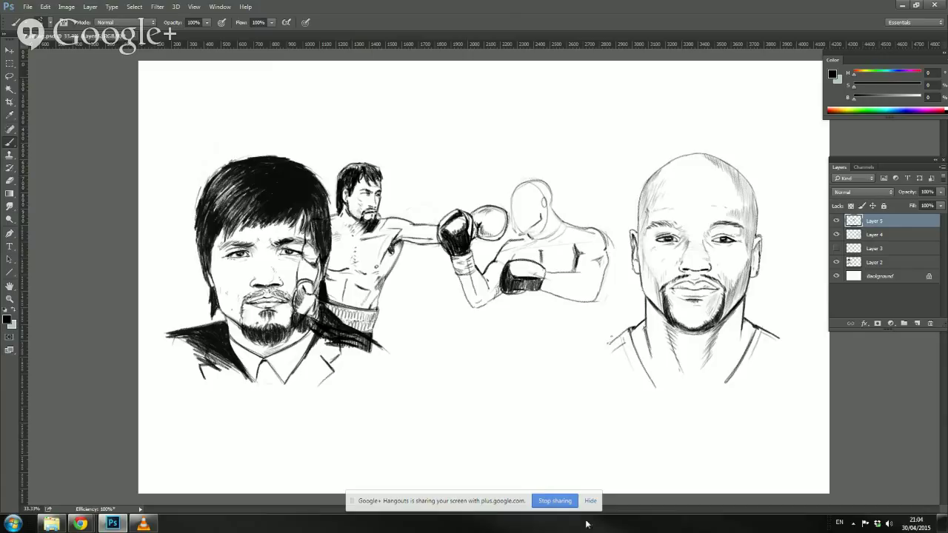
left_click_drag(599, 298, 549, 283)
left_click_drag(586, 299, 543, 289)
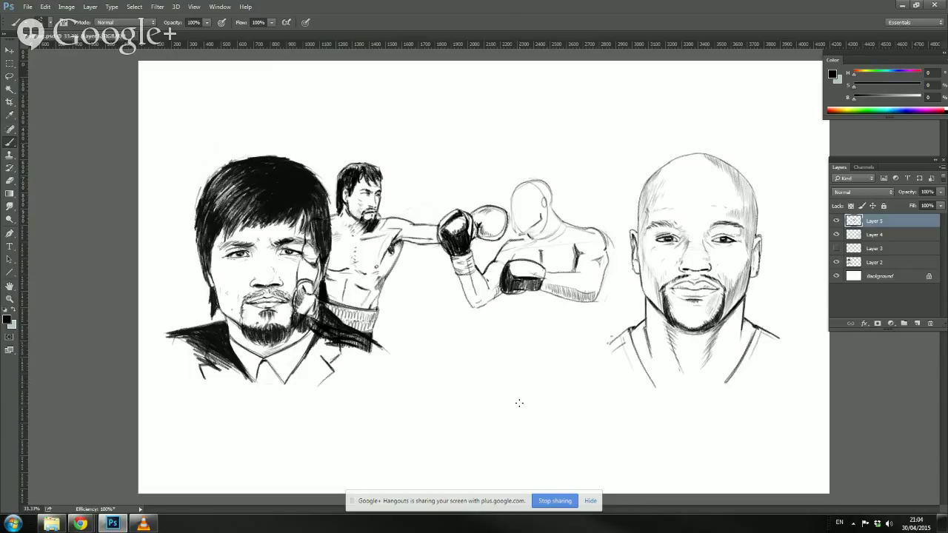
Step: Scale the boxers' layer down to about 88% and center both fighters in the gap between the two portraits
key("ctrl+t")
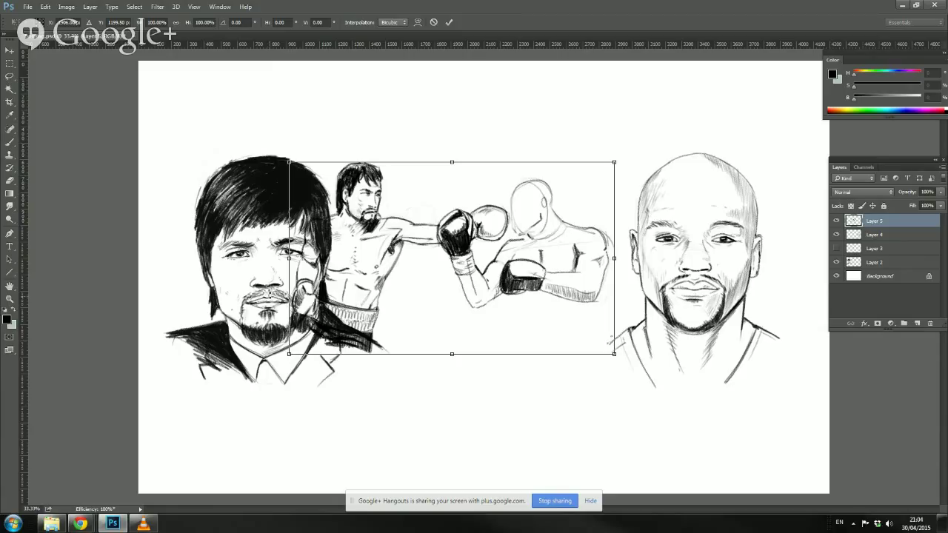
left_click_drag(288, 161, 331, 186)
left_click_drag(391, 304, 402, 292)
left_click_drag(342, 174, 336, 173)
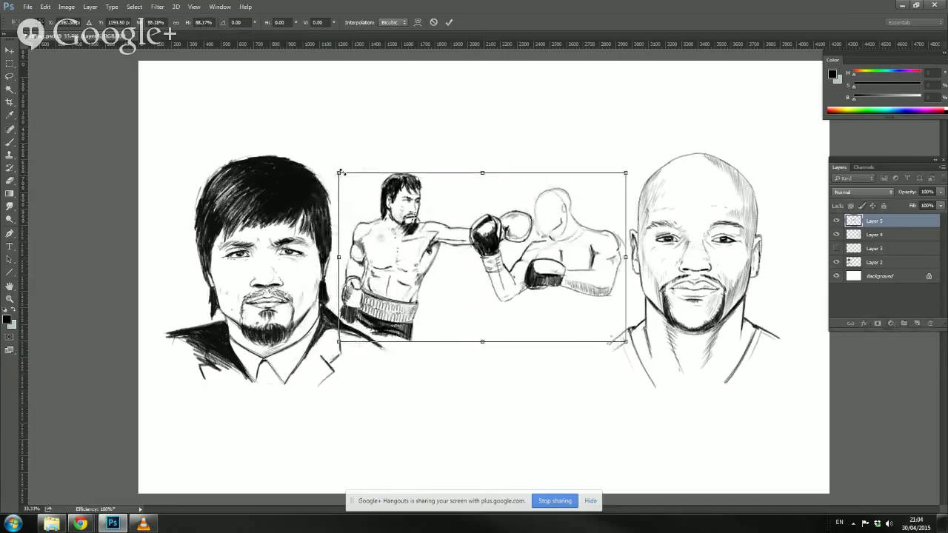
key("Return")
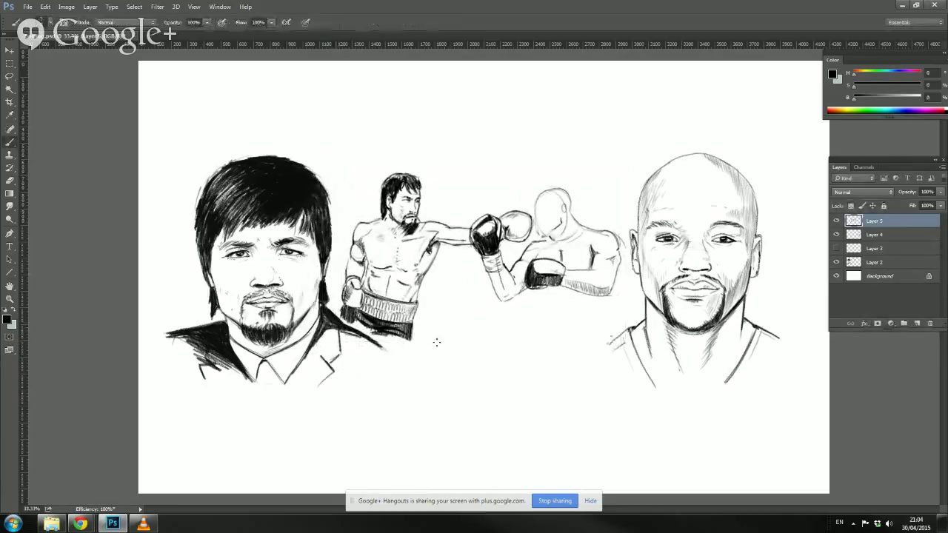
Step: Sketch the side contour of the right boxer's torso running down from beneath the front glove
key("b")
left_click_drag(564, 288, 574, 316)
left_click_drag(535, 289, 545, 316)
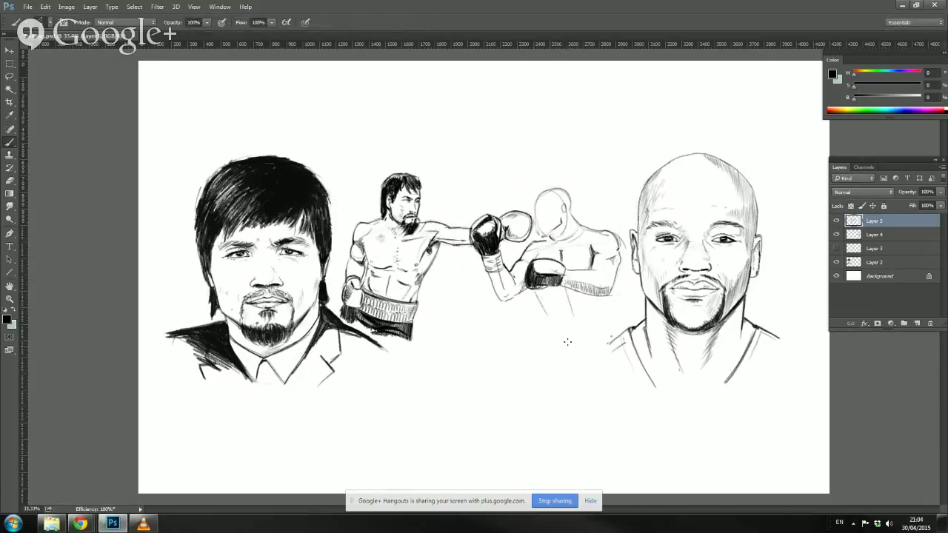
key("ctrl+z")
left_click_drag(535, 291, 545, 307)
Step: Draw the curved upper and lower edges of the right boxer's waistband, redoing strokes until they fit
left_click_drag(611, 308, 547, 315)
key("ctrl+z")
mouse_move(611, 308)
left_mouse_down()
mouse_move(571, 331)
mouse_move(547, 314)
left_mouse_up()
key("ctrl+z")
mouse_move(611, 307)
left_mouse_down()
mouse_move(589, 322)
mouse_move(550, 319)
left_mouse_up()
left_click_drag(615, 324, 558, 335)
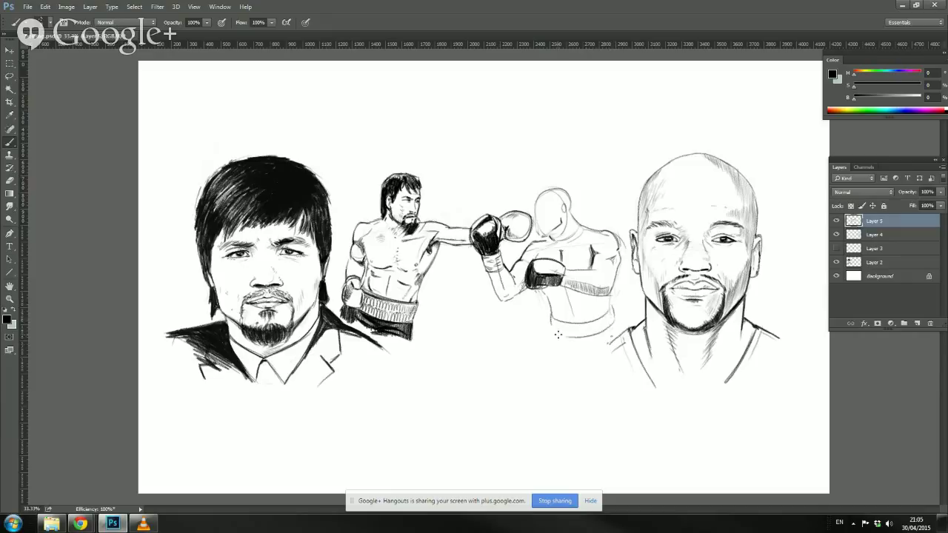
key("ctrl+z")
left_click_drag(613, 327, 558, 335)
Step: Firm up the right boxer's skull outline and ear, and darken the beard along his jaw
left_click_drag(554, 186, 575, 199)
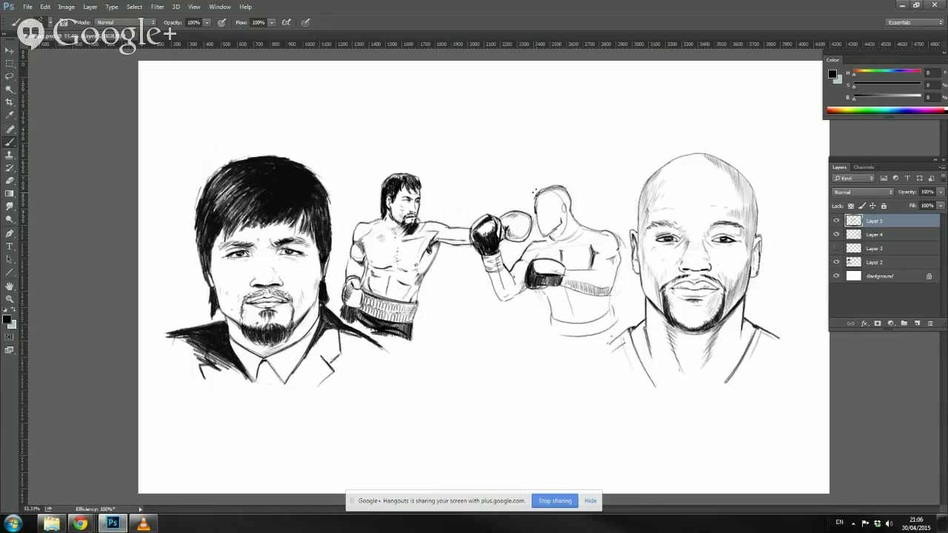
mouse_move(537, 196)
left_mouse_down()
mouse_move(565, 188)
mouse_move(541, 189)
mouse_move(558, 185)
mouse_move(534, 193)
mouse_move(565, 218)
left_mouse_up()
left_click_drag(564, 206, 561, 215)
mouse_move(561, 221)
left_mouse_down()
mouse_move(550, 235)
mouse_move(563, 243)
mouse_move(550, 238)
left_mouse_up()
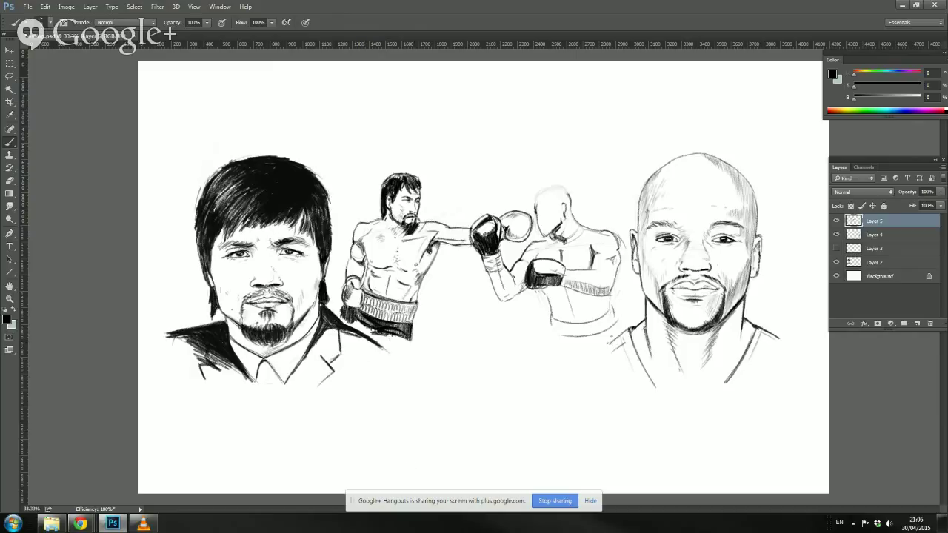
key("alt+Tab")
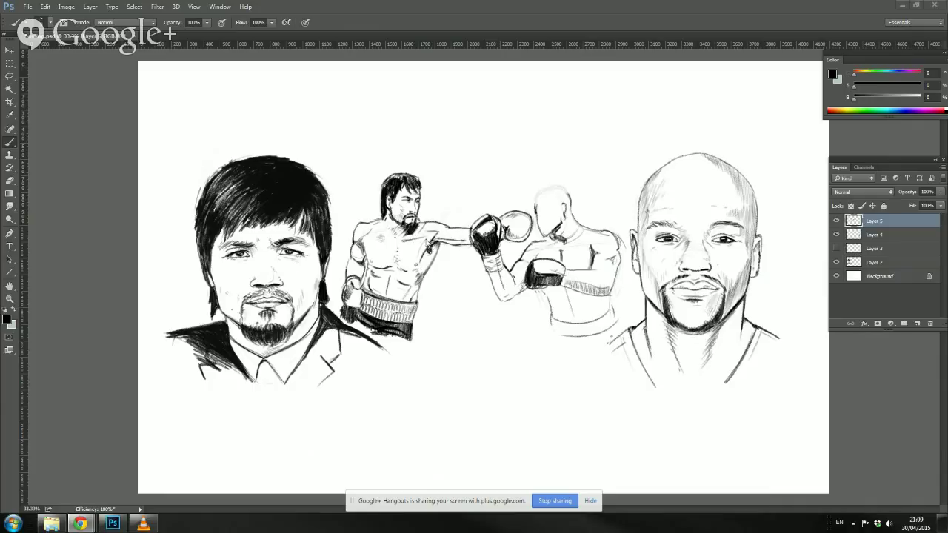
left_click(430, 244)
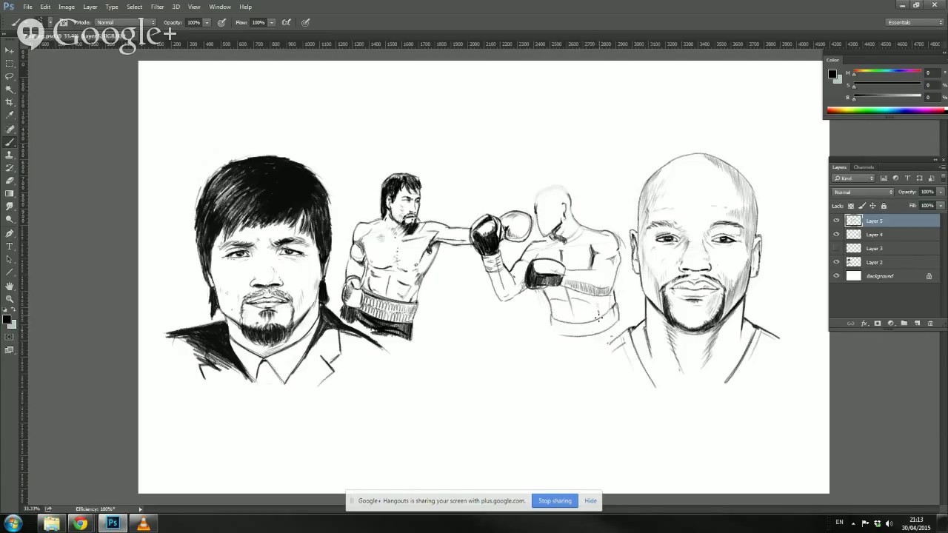
Step: Try filling the right boxer's midsection and waistband with dense black hatching down to the trunks
mouse_move(552, 300)
left_mouse_down()
mouse_move(575, 295)
mouse_move(574, 327)
mouse_move(589, 323)
mouse_move(603, 341)
mouse_move(583, 348)
mouse_move(557, 319)
left_mouse_up()
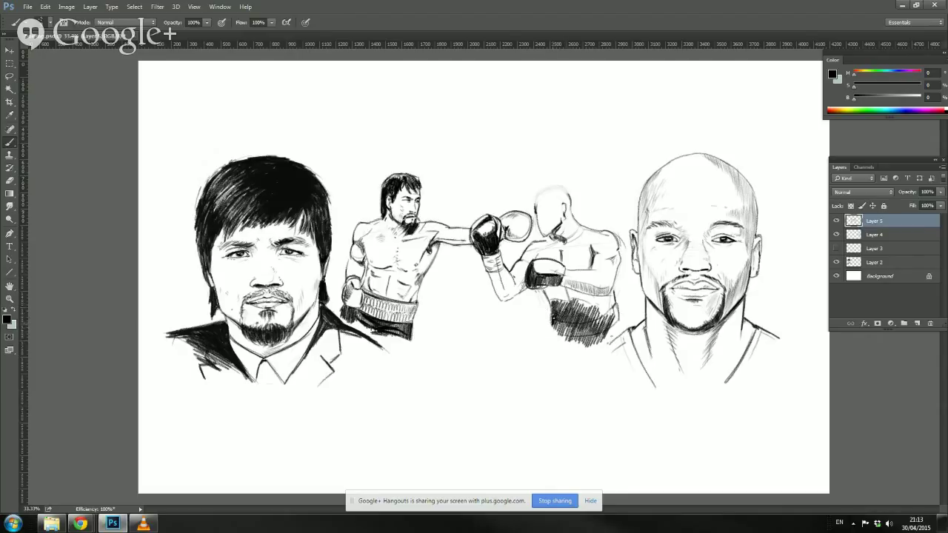
mouse_move(553, 338)
left_mouse_down()
mouse_move(549, 303)
mouse_move(564, 301)
mouse_move(551, 300)
mouse_move(554, 322)
mouse_move(565, 298)
mouse_move(573, 299)
mouse_move(569, 314)
mouse_move(575, 301)
mouse_move(594, 299)
left_mouse_up()
left_click_drag(583, 314, 600, 305)
left_click_drag(592, 317, 599, 305)
left_click_drag(577, 309, 589, 301)
mouse_move(589, 314)
left_mouse_down()
mouse_move(602, 305)
mouse_move(583, 301)
mouse_move(599, 313)
left_mouse_up()
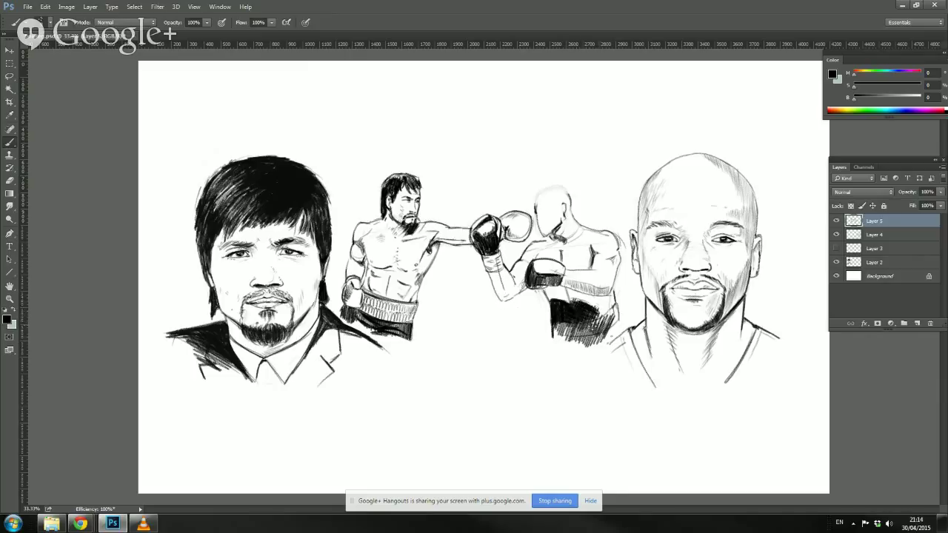
mouse_move(594, 327)
left_mouse_down()
mouse_move(607, 319)
mouse_move(599, 341)
mouse_move(596, 333)
left_mouse_up()
mouse_move(557, 330)
left_mouse_down()
mouse_move(567, 323)
mouse_move(593, 333)
left_mouse_up()
left_click_drag(558, 330, 573, 326)
left_click_drag(582, 345, 594, 329)
left_click_drag(575, 349, 590, 330)
left_click_drag(553, 342, 584, 330)
left_click_drag(556, 345, 579, 330)
mouse_move(553, 346)
left_mouse_down()
mouse_move(583, 330)
mouse_move(572, 333)
left_mouse_up()
mouse_move(553, 342)
left_mouse_down()
mouse_move(568, 333)
mouse_move(558, 323)
mouse_move(570, 314)
mouse_move(582, 329)
left_mouse_up()
left_click_drag(578, 344, 590, 323)
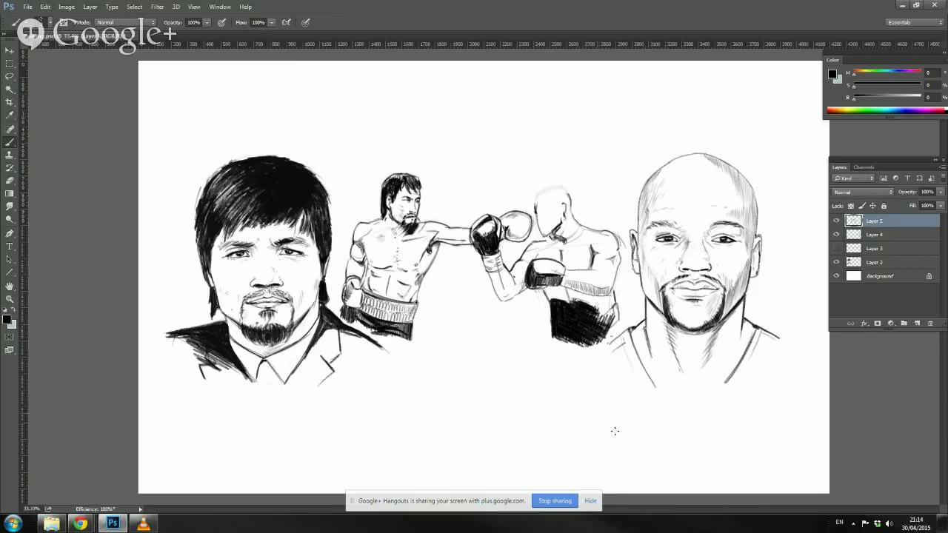
Step: Undo the black hatching over the right boxer's midsection and waistband
key("ctrl+z")
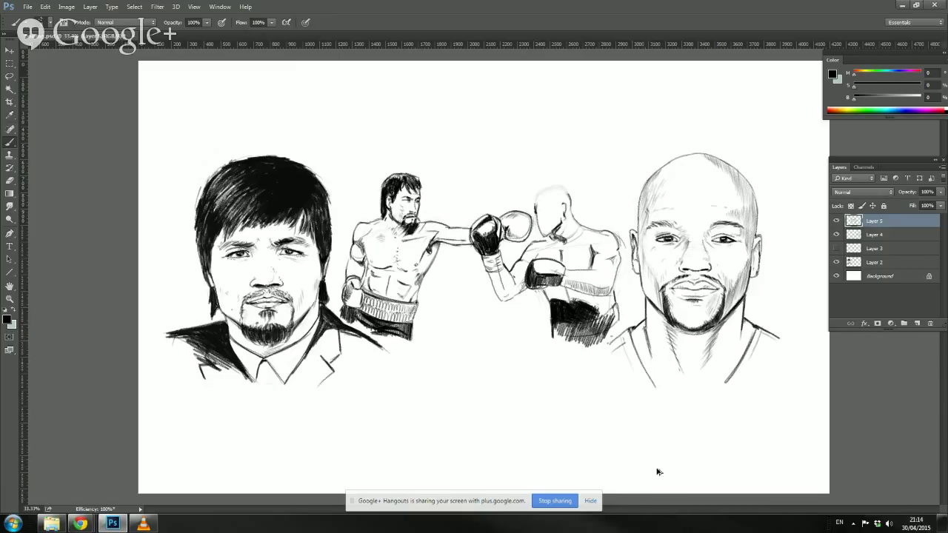
key("ctrl+alt+z")
key("ctrl+alt+z")
key("ctrl+alt+z")
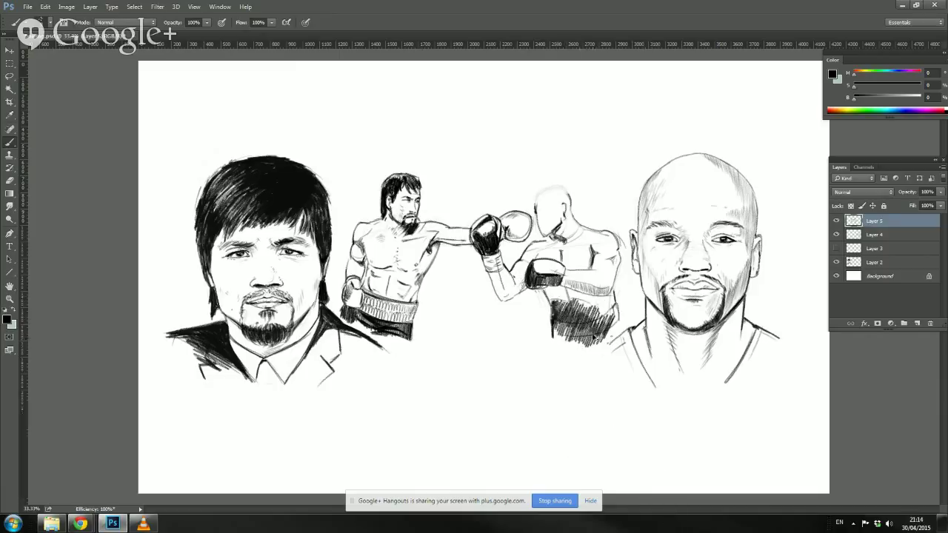
key("ctrl+alt+z")
key("ctrl+alt+z")
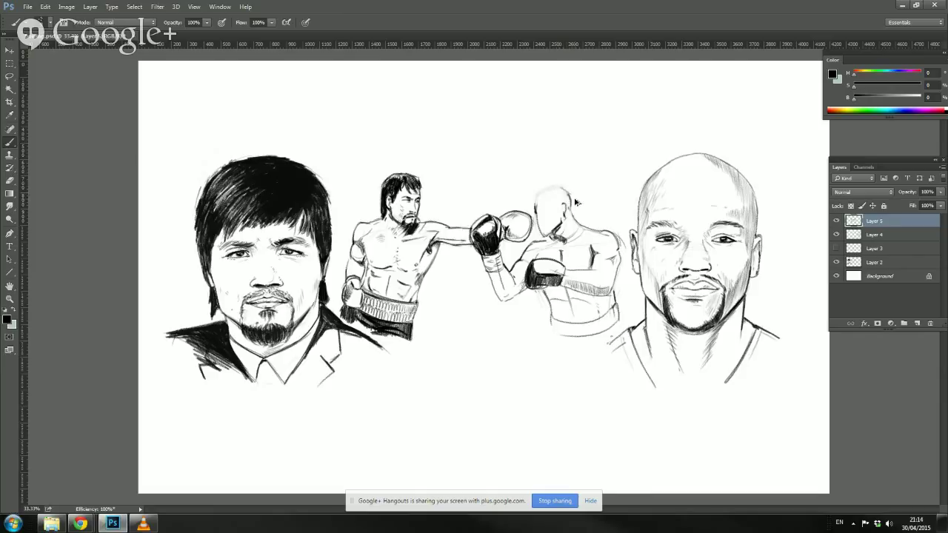
Step: Redraw the right boxer's bald head outline and forehead, and add his beard, eye and brow strokes
left_click_drag(571, 195, 556, 187)
left_click_drag(558, 185, 529, 200)
left_click_drag(561, 186, 530, 207)
left_click_drag(549, 235, 554, 230)
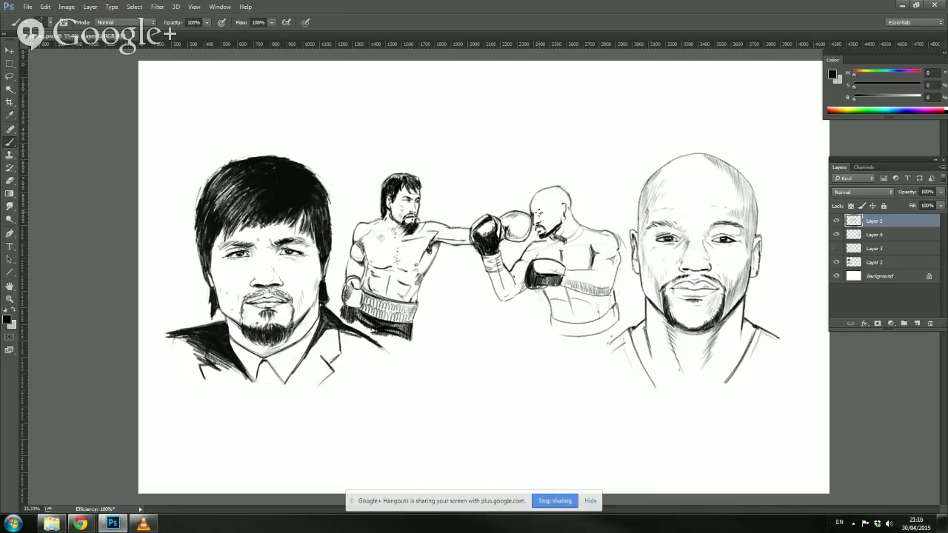
left_click_drag(540, 211, 548, 212)
left_click_drag(539, 210, 543, 213)
Step: Refine the right boxer's crown and cheek, and darken his beard and the shadow beneath his jaw
key("alt")
key("alt")
left_click_drag(557, 184, 570, 194)
mouse_move(558, 184)
left_mouse_down()
mouse_move(572, 206)
mouse_move(561, 226)
left_mouse_up()
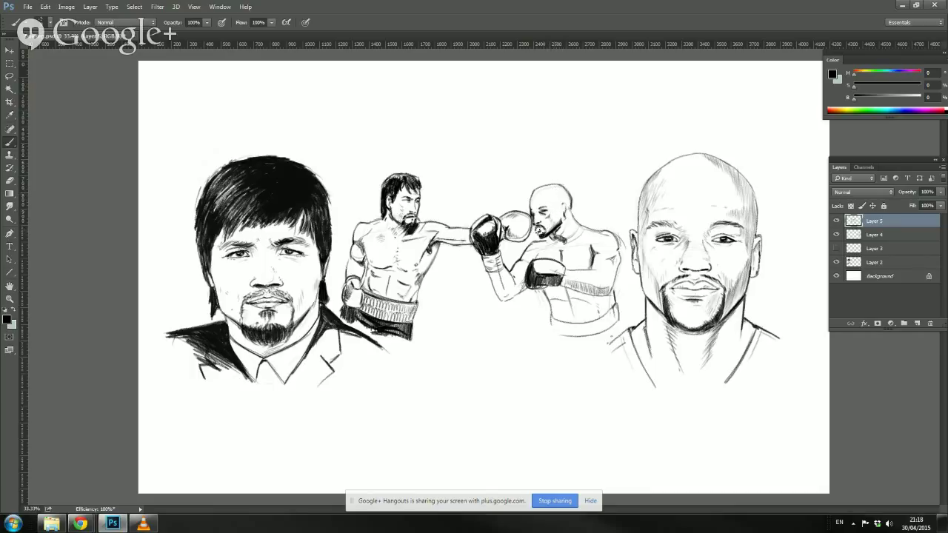
left_click_drag(547, 233, 553, 226)
left_click_drag(564, 206, 567, 215)
key("ctrl+z")
left_click_drag(556, 225, 567, 236)
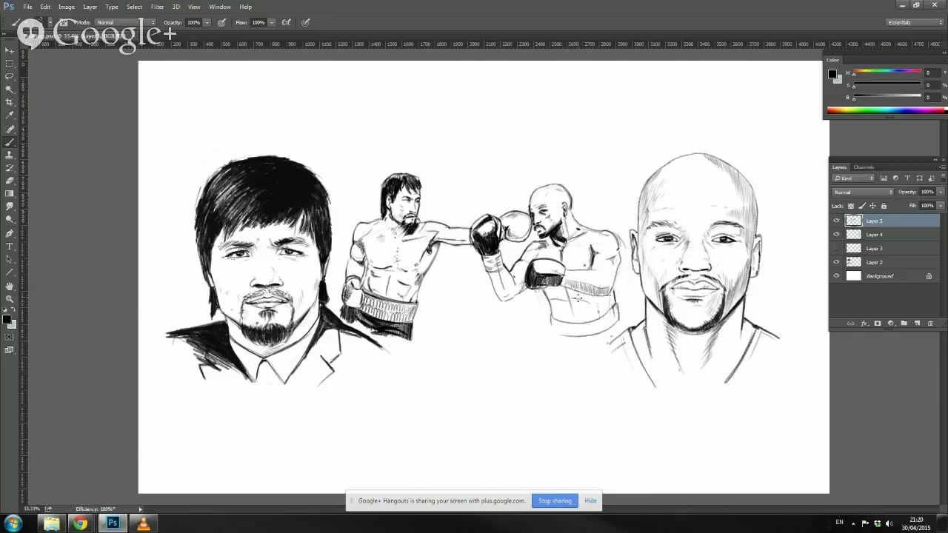
Step: Hatch the right boxer's chest beside the armpit and darken the underside of his front forearm and the glove's edge
left_click_drag(592, 251, 577, 271)
left_click_drag(594, 244, 584, 260)
left_click_drag(594, 243, 591, 258)
left_click_drag(588, 258, 581, 265)
left_click_drag(592, 262, 588, 272)
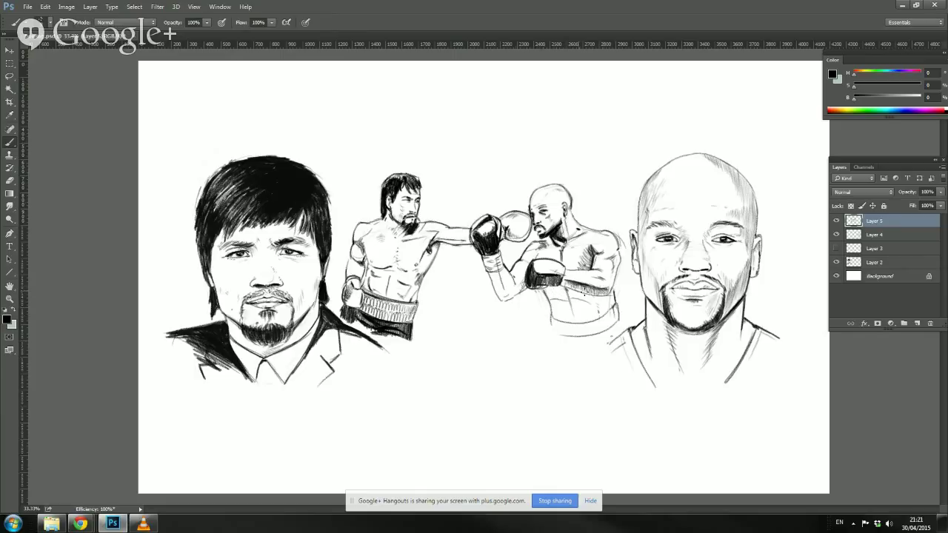
mouse_move(563, 286)
left_mouse_down()
mouse_move(606, 293)
mouse_move(560, 283)
mouse_move(569, 284)
left_mouse_up()
left_click_drag(560, 268, 560, 274)
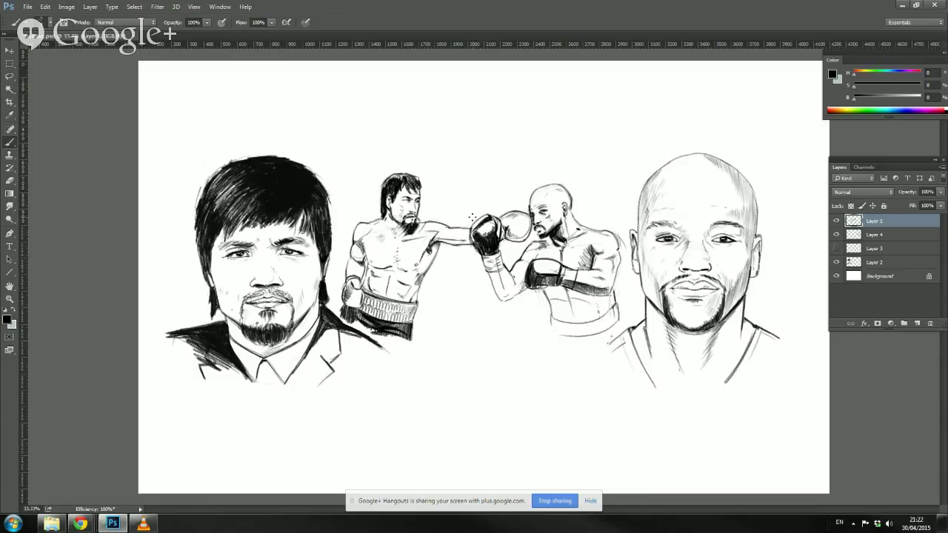
Step: Lasso the right boxer's front glove, shift it slightly away from the forearm, deselect and return to the Brush tool
key("l")
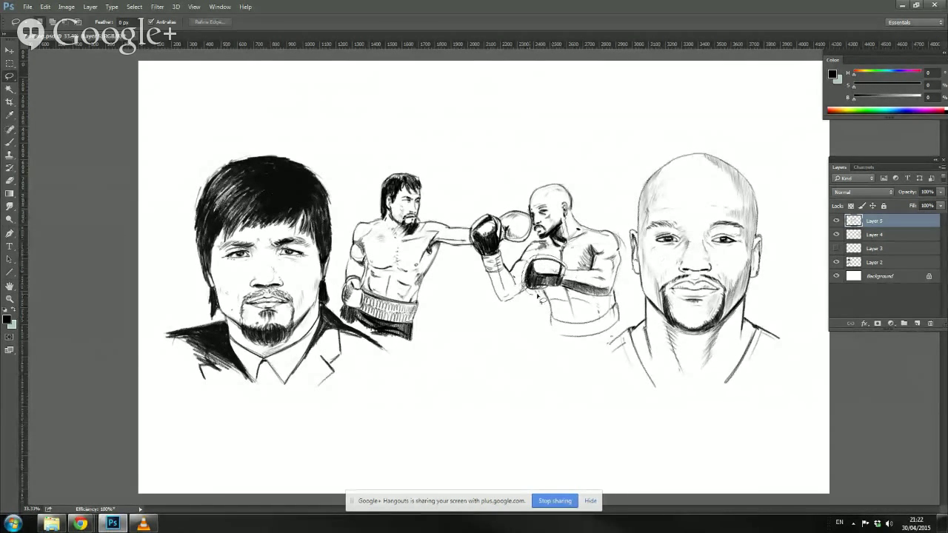
mouse_move(552, 295)
left_mouse_down()
mouse_move(569, 281)
mouse_move(530, 252)
mouse_move(549, 295)
mouse_move(545, 262)
mouse_move(526, 269)
left_mouse_up()
key("v")
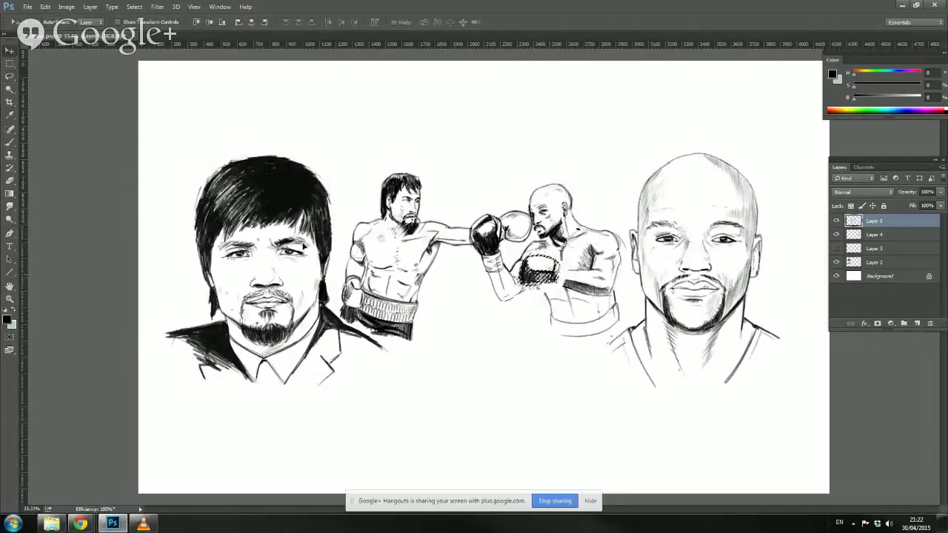
key("m")
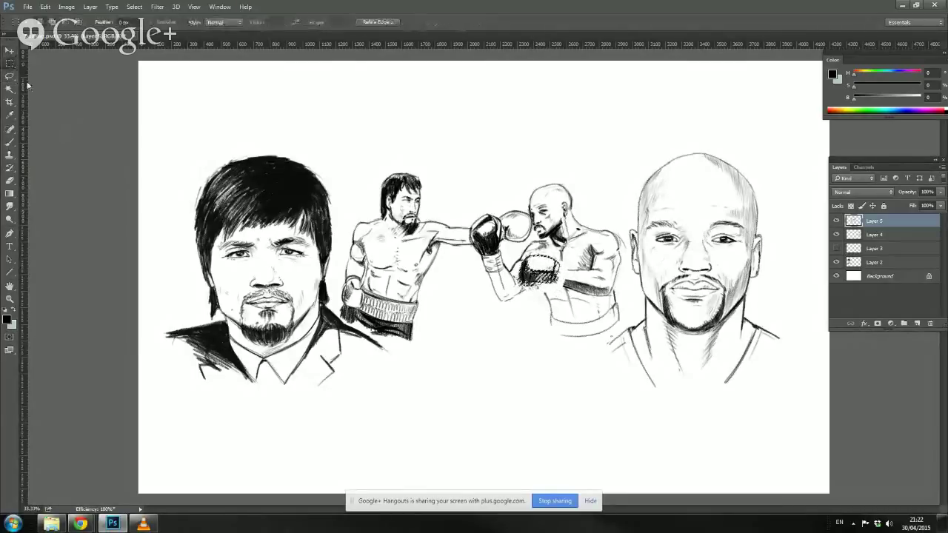
key("v")
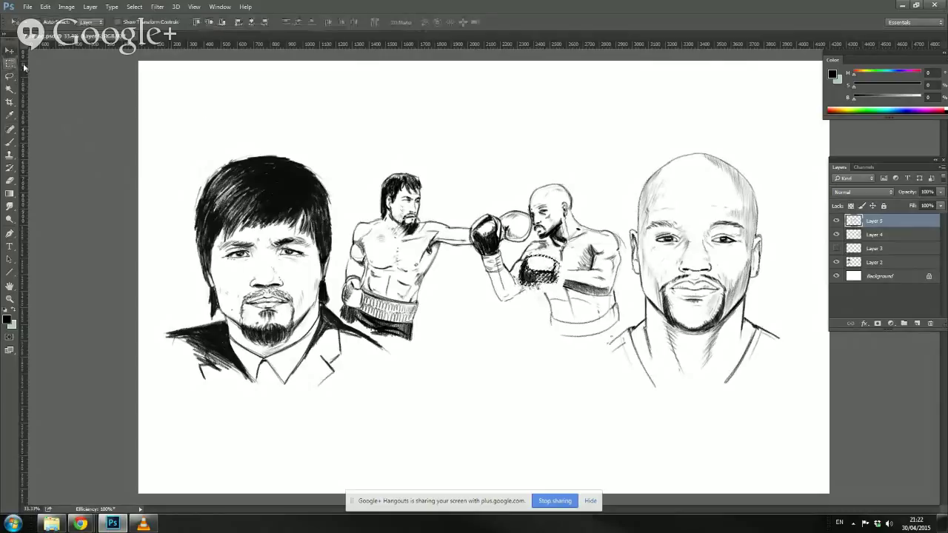
left_click_drag(544, 274, 540, 276)
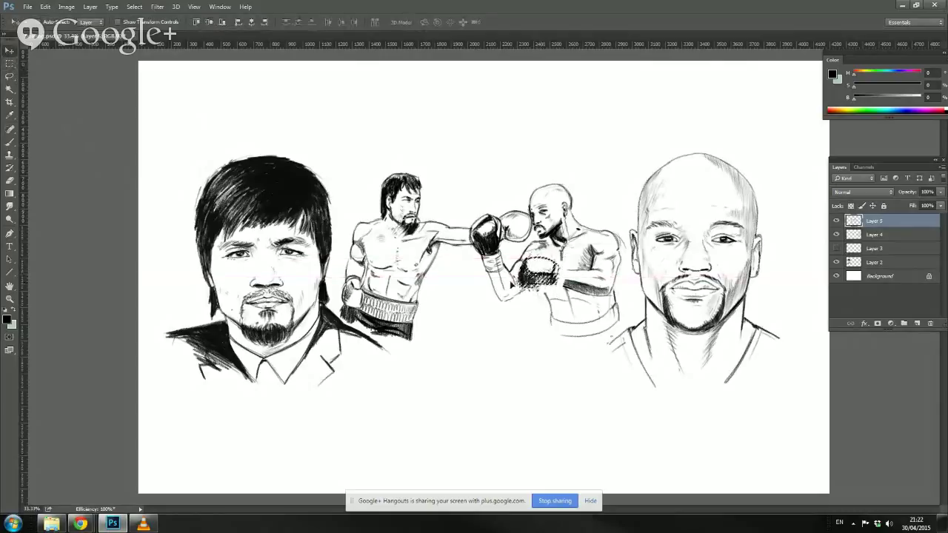
key("m")
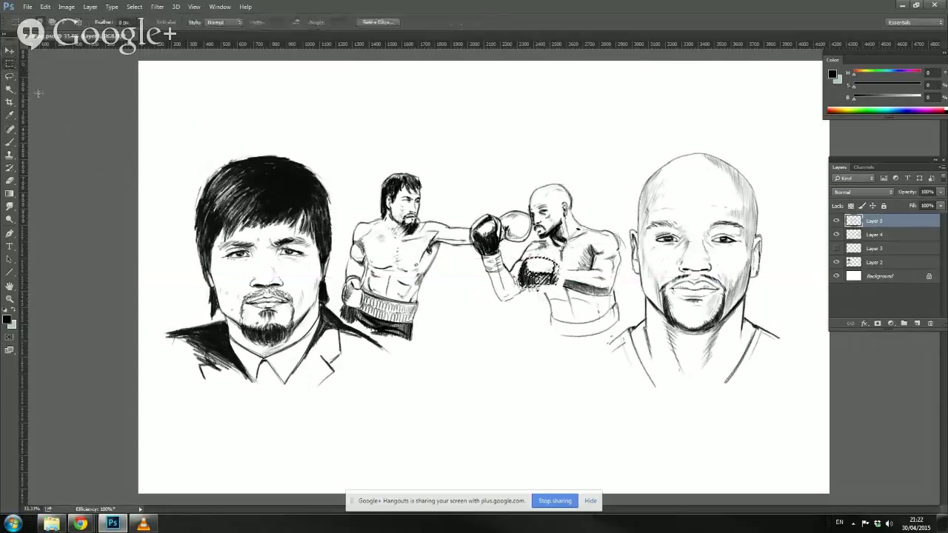
key("ctrl+d")
left_click(9, 141)
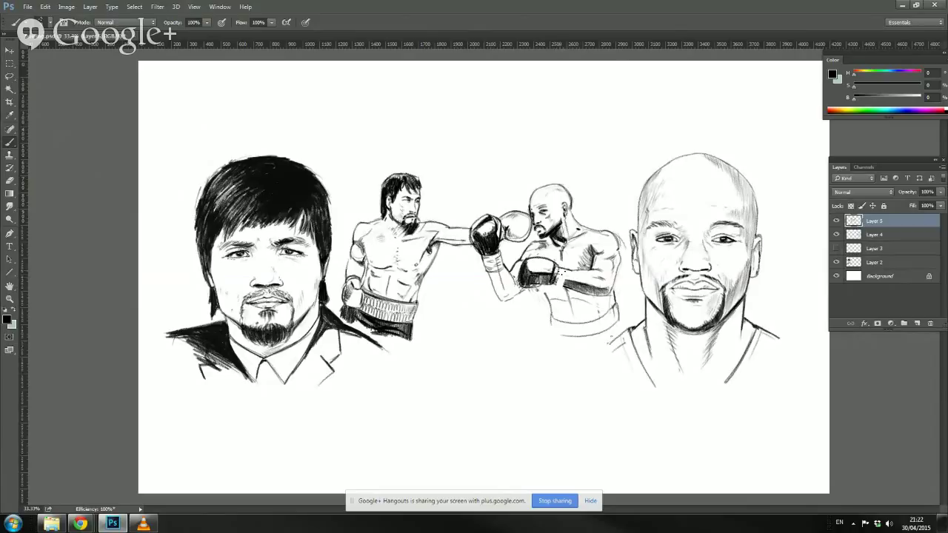
Step: Draw and hatch the cuff joining the right boxer's front glove to his forearm, and touch up the armpit shading
left_click_drag(568, 269, 570, 289)
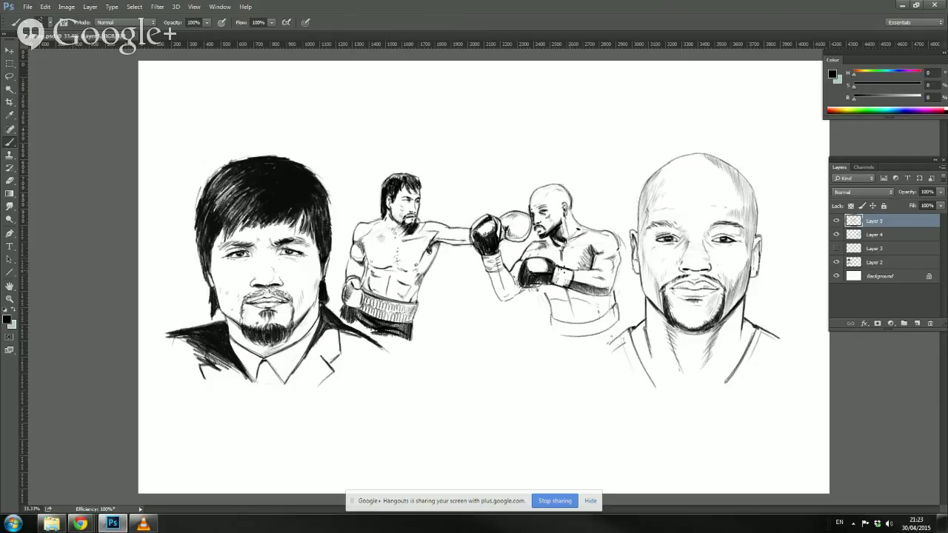
mouse_move(575, 271)
left_mouse_down()
mouse_move(555, 269)
mouse_move(549, 285)
left_mouse_up()
left_click_drag(593, 254, 591, 267)
Step: Try redrawing the outer contour of the right boxer's upper arm down to the elbow on Layer 5
left_click_drag(619, 265, 614, 290)
key("alt+")
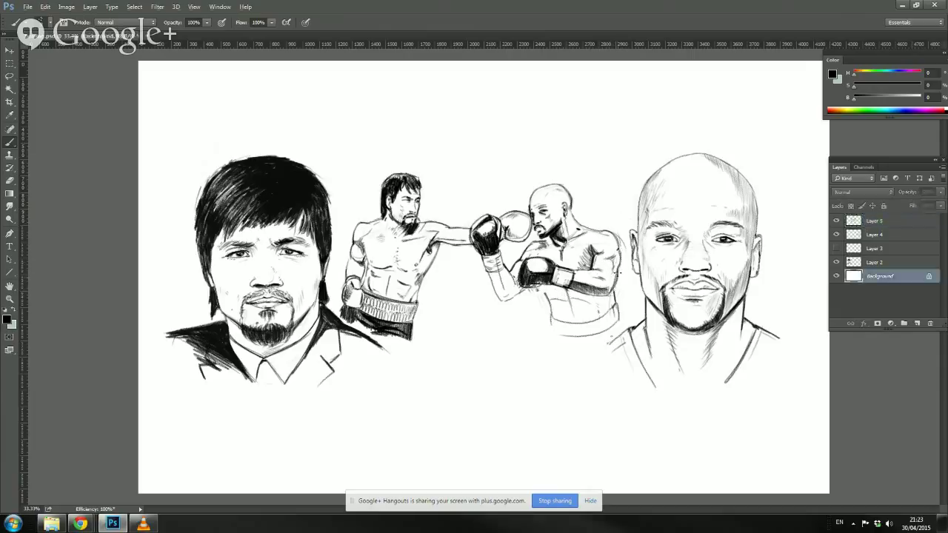
left_click(856, 224)
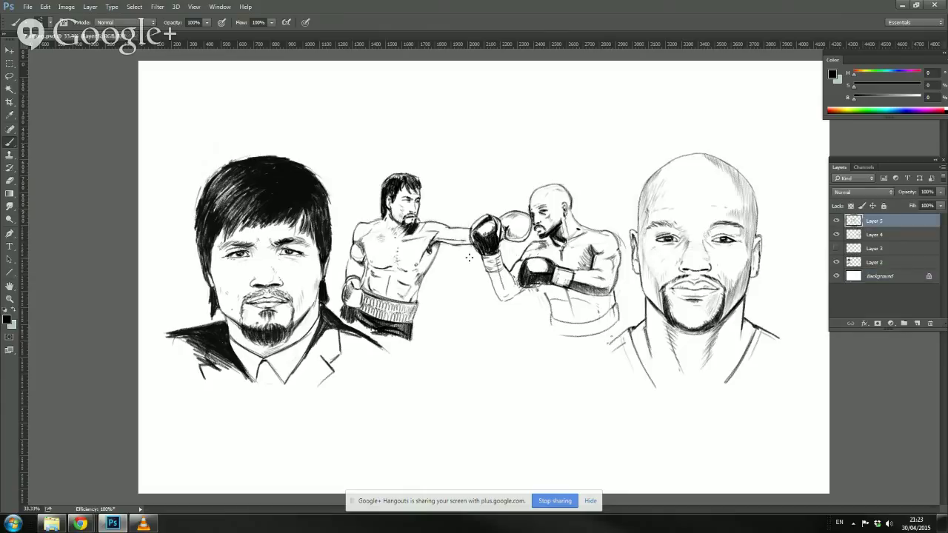
key("ctrl+z")
left_click_drag(618, 269, 612, 291)
key("ctrl+z")
Step: Strengthen the upper edge of the right boxer's front cuff and add shading across his chest below the collarbone
left_click_drag(567, 266, 580, 270)
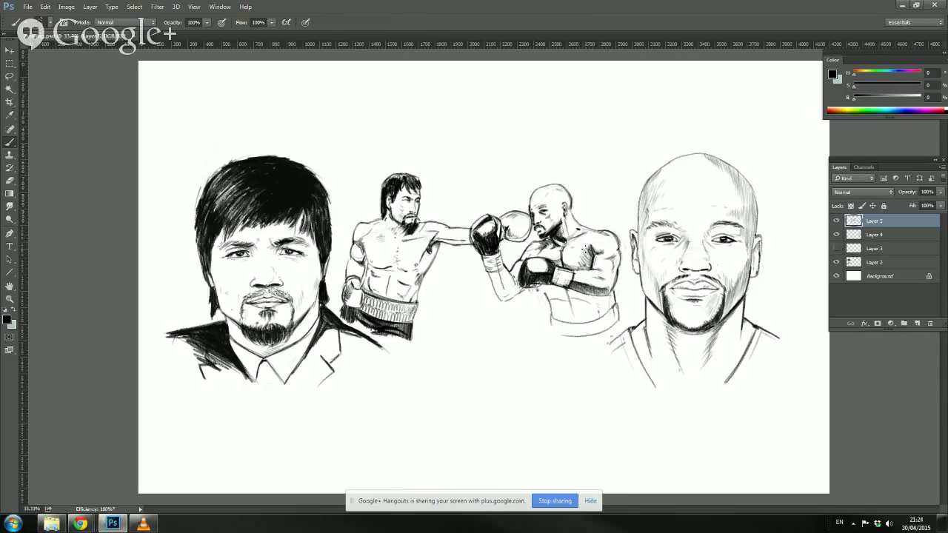
left_click_drag(585, 249, 573, 242)
left_click_drag(589, 234, 576, 240)
Step: Hatch the shadow side of the right boxer's raised forearm down to the elbow
left_click(278, 373)
mouse_move(508, 270)
left_mouse_down()
mouse_move(516, 285)
mouse_move(511, 273)
left_mouse_up()
left_click_drag(503, 289, 515, 289)
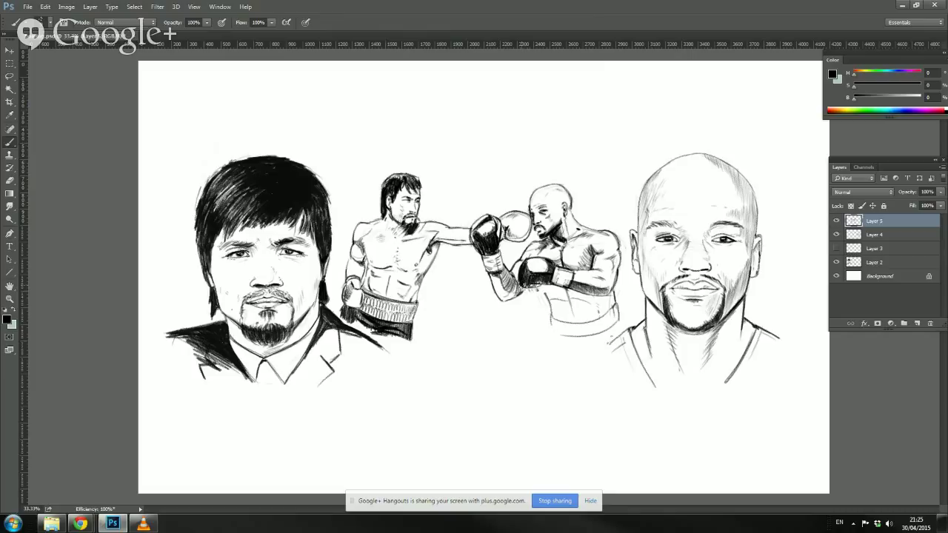
Step: Hatch the right boxer's midsection below the front glove and forearm, and fill his waistband with black
left_click_drag(524, 287, 539, 288)
left_click_drag(541, 286, 544, 295)
mouse_move(549, 284)
left_mouse_down()
mouse_move(551, 321)
mouse_move(568, 323)
mouse_move(580, 304)
mouse_move(588, 321)
mouse_move(597, 314)
mouse_move(553, 319)
mouse_move(555, 330)
mouse_move(570, 323)
mouse_move(562, 333)
mouse_move(619, 318)
mouse_move(561, 319)
mouse_move(623, 319)
mouse_move(610, 309)
mouse_move(570, 321)
mouse_move(557, 327)
mouse_move(585, 329)
mouse_move(597, 318)
mouse_move(560, 340)
mouse_move(552, 330)
mouse_move(623, 318)
mouse_move(615, 328)
left_mouse_up()
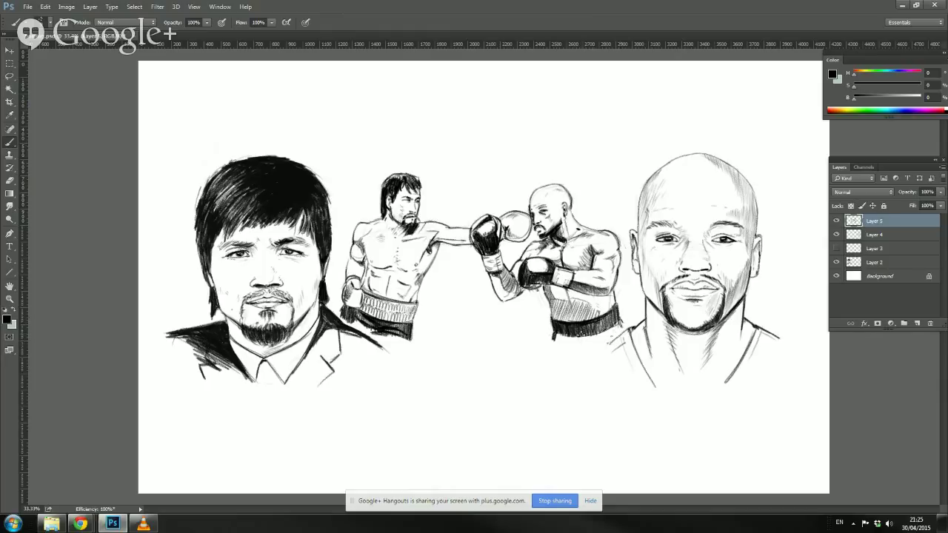
Step: Hatch the right boxer's shorts below the waistband, and shift the boxers' layer slightly up with a small rotation adjustment
mouse_move(609, 326)
left_mouse_down()
mouse_move(557, 332)
mouse_move(594, 346)
mouse_move(623, 327)
mouse_move(603, 330)
mouse_move(593, 350)
mouse_move(598, 338)
left_mouse_up()
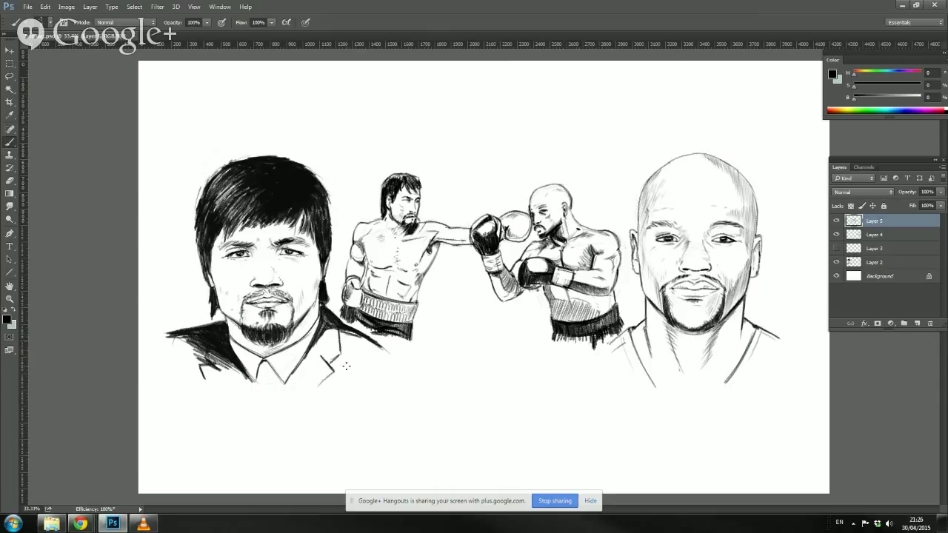
key("v")
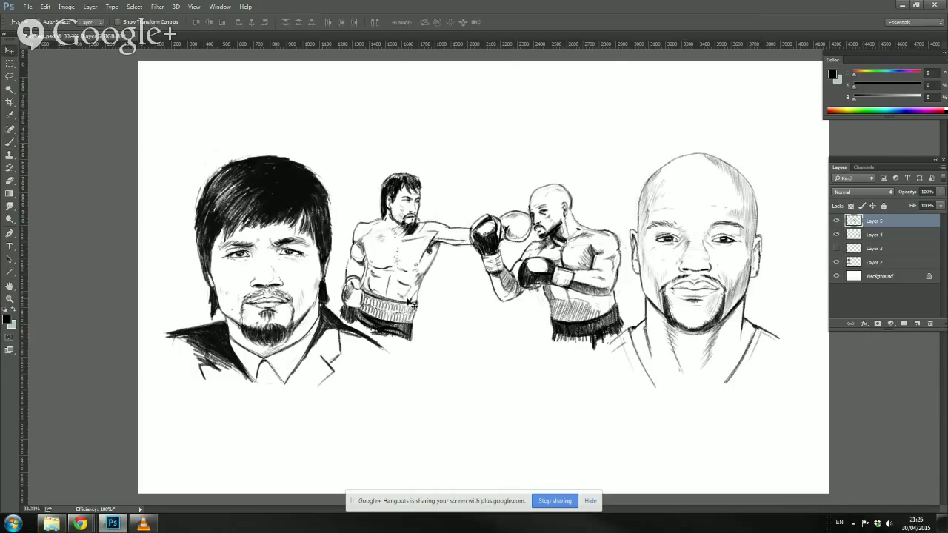
left_click_drag(410, 303, 382, 323)
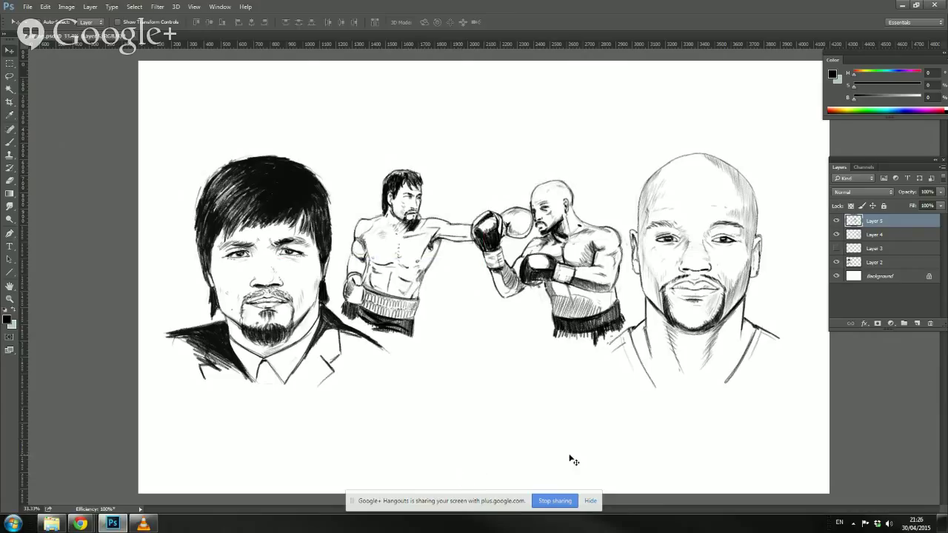
key("ctrl+t")
left_click_drag(312, 195, 311, 198)
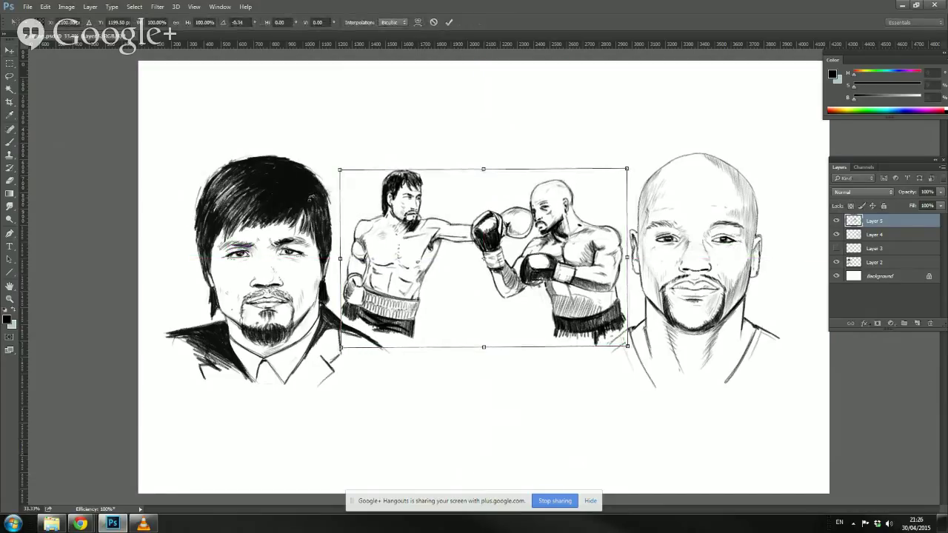
key("Return")
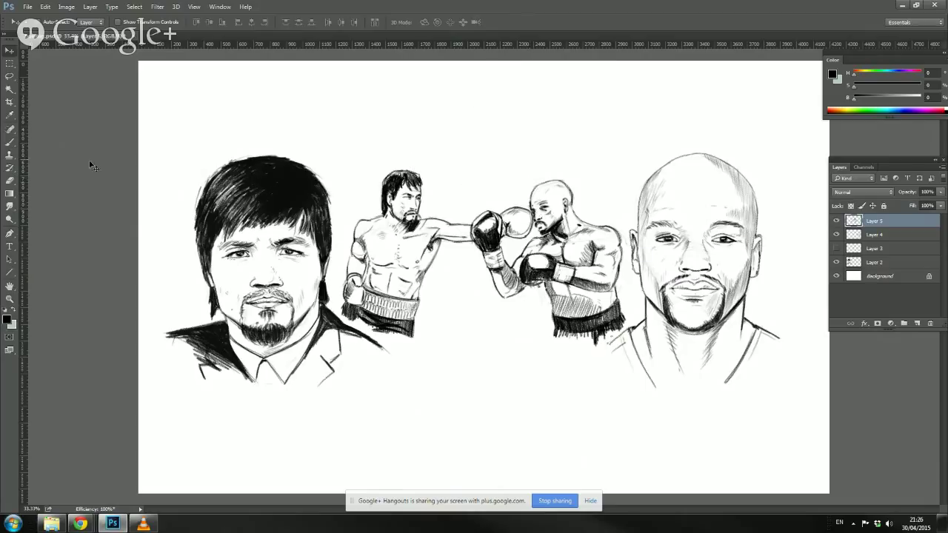
Step: Try vertical background hatching between the two boxers on a new layer, and delete that layer
key("b")
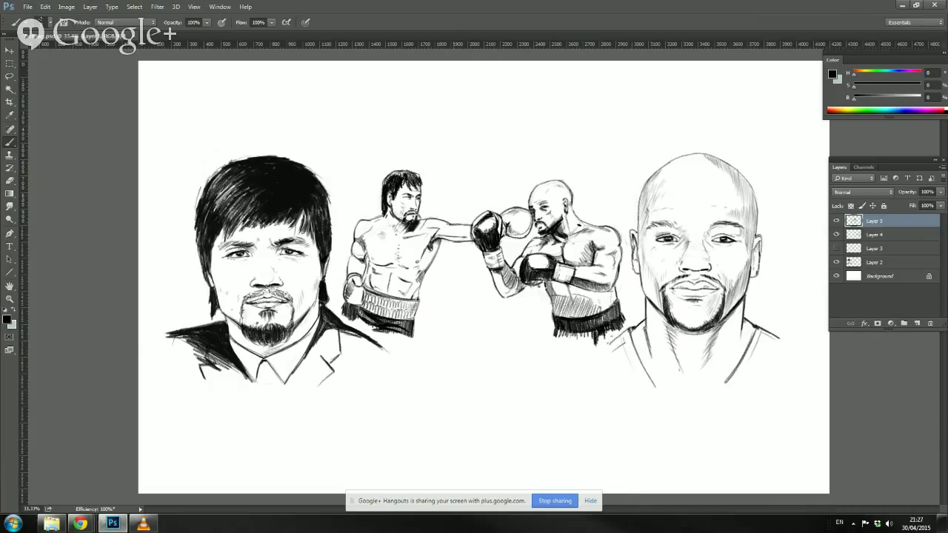
left_click(918, 323)
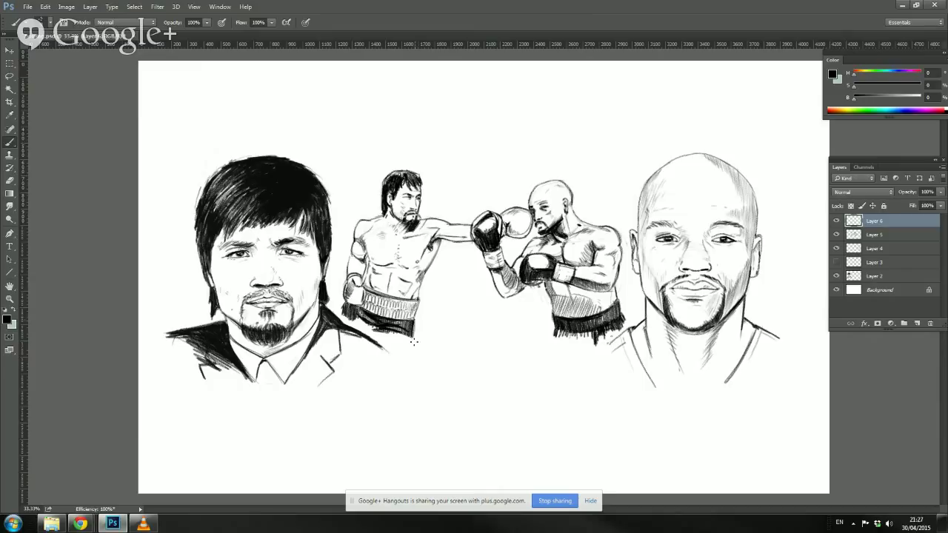
left_click_drag(417, 307, 417, 341)
mouse_move(421, 284)
left_mouse_down()
mouse_move(420, 329)
mouse_move(426, 297)
mouse_move(424, 320)
left_mouse_up()
mouse_move(431, 268)
left_mouse_down()
mouse_move(427, 325)
mouse_move(436, 318)
left_mouse_up()
mouse_move(442, 251)
left_mouse_down()
mouse_move(440, 325)
mouse_move(442, 311)
left_mouse_up()
mouse_move(447, 240)
left_mouse_down()
mouse_move(447, 310)
mouse_move(451, 271)
left_mouse_up()
left_click_drag(452, 247, 453, 305)
left_click_drag(458, 243, 457, 300)
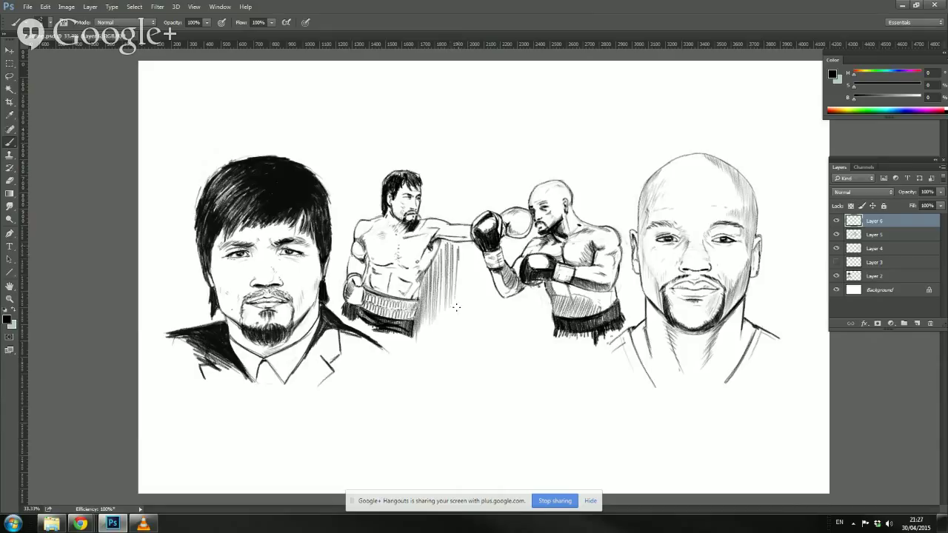
left_click_drag(459, 261, 457, 301)
mouse_move(463, 253)
left_mouse_down()
mouse_move(461, 300)
mouse_move(472, 296)
left_mouse_up()
left_click_drag(475, 244, 477, 298)
left_click_drag(480, 243, 481, 308)
left_click_drag(484, 247, 487, 319)
left_click_drag(490, 268, 494, 331)
left_click_drag(496, 285, 497, 333)
left_click_drag(500, 289, 501, 332)
left_click_drag(505, 297, 506, 331)
left_click_drag(508, 302, 509, 336)
left_click_drag(512, 298, 513, 341)
left_click_drag(516, 304, 518, 339)
left_click_drag(521, 293, 524, 333)
left_click_drag(529, 286, 529, 338)
left_click_drag(532, 289, 534, 334)
left_click_drag(535, 287, 537, 340)
left_click_drag(540, 299, 541, 337)
left_click_drag(547, 288, 553, 341)
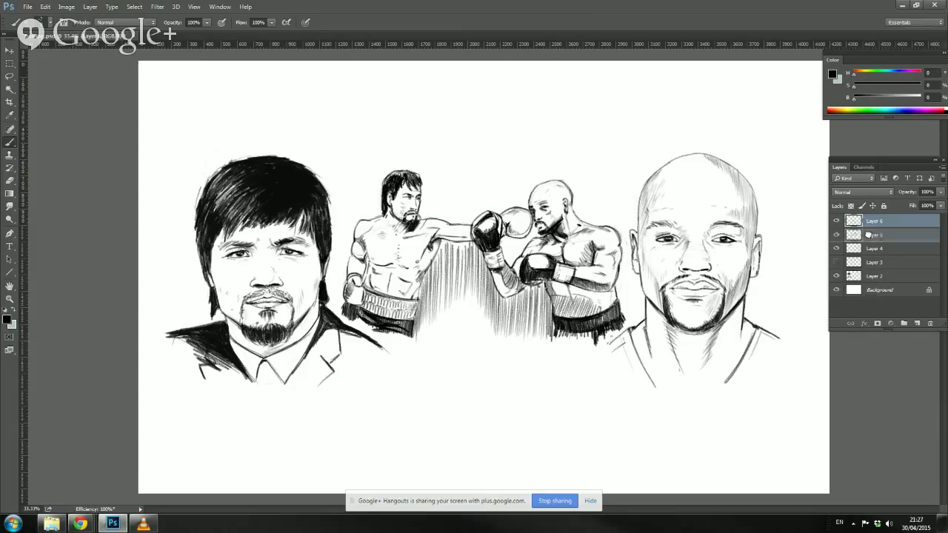
mouse_move(868, 234)
left_mouse_down()
mouse_move(919, 320)
mouse_move(930, 323)
left_mouse_up()
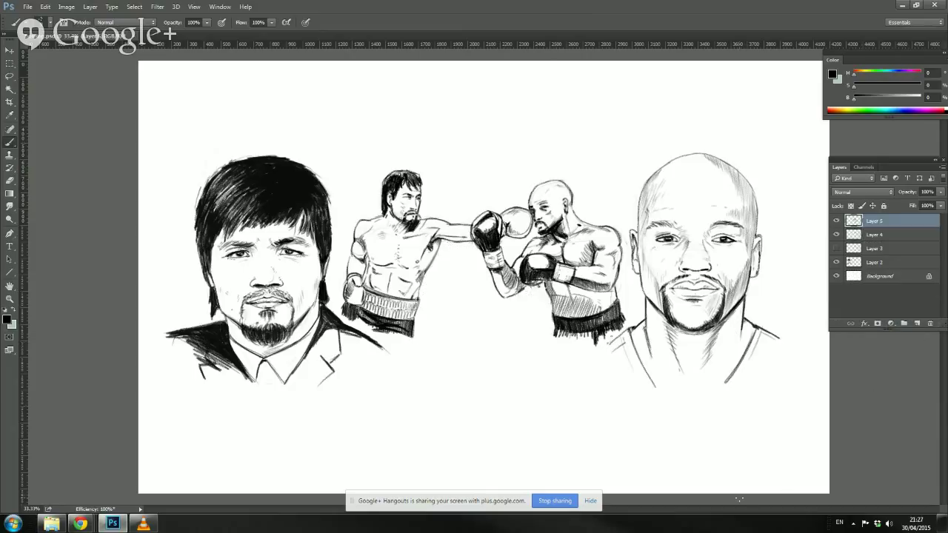
Step: Crop the empty canvas above and below the figures down to a wide banner format
left_click(10, 103)
left_click_drag(488, 67, 485, 102)
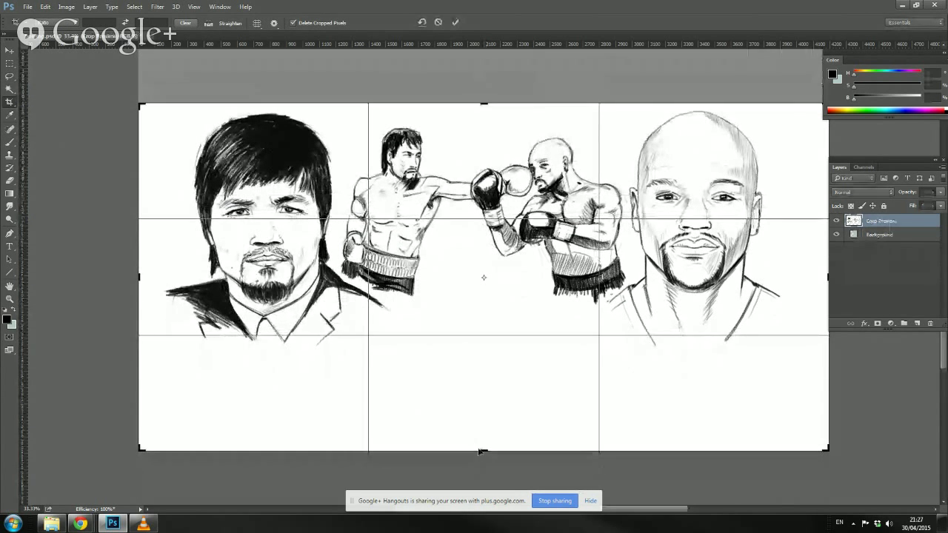
left_click_drag(482, 451, 475, 405)
key("Return")
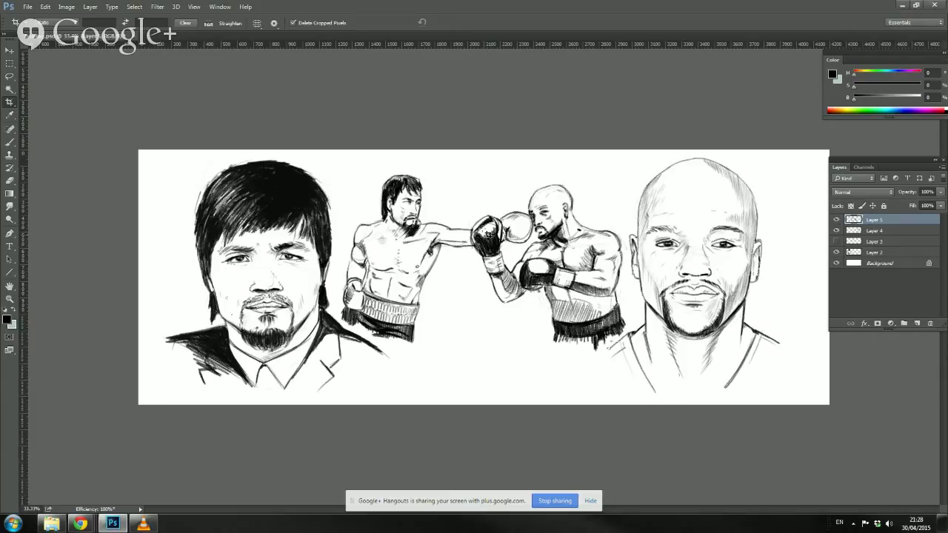
Step: Darken the right boxer's raised glove with solid black strokes
left_click(9, 146)
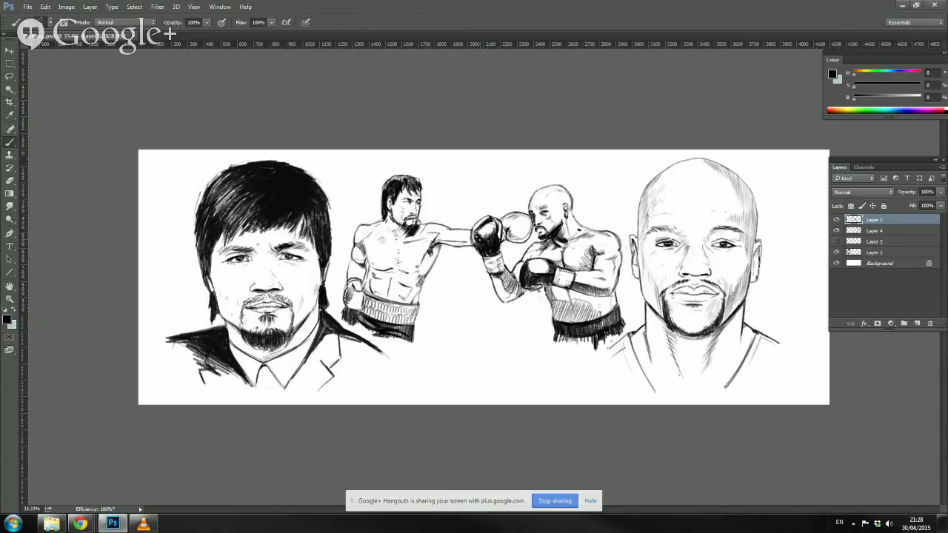
left_click_drag(479, 243, 492, 258)
Step: Move the two boxers and the bald man's portrait on Layer 4 closer to the dark-haired man's portrait
key("v")
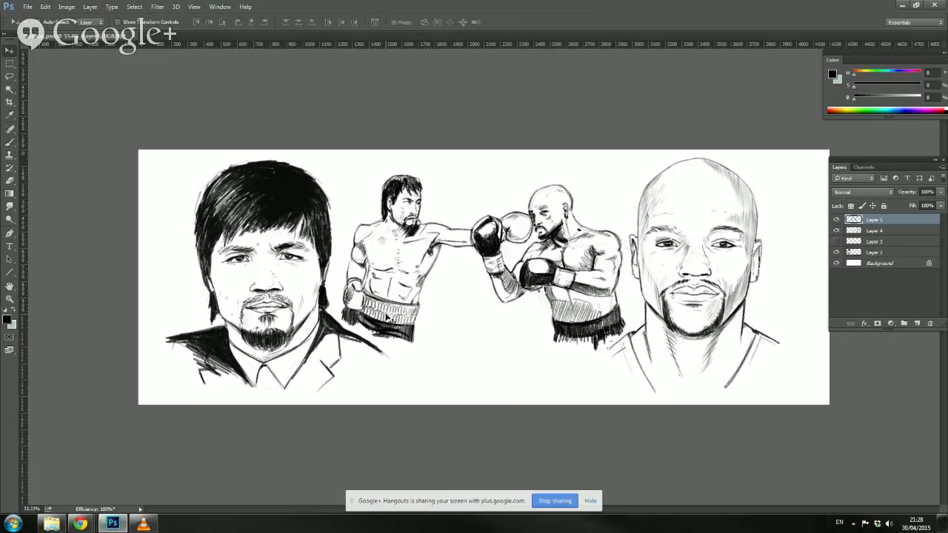
left_click_drag(391, 319, 375, 317)
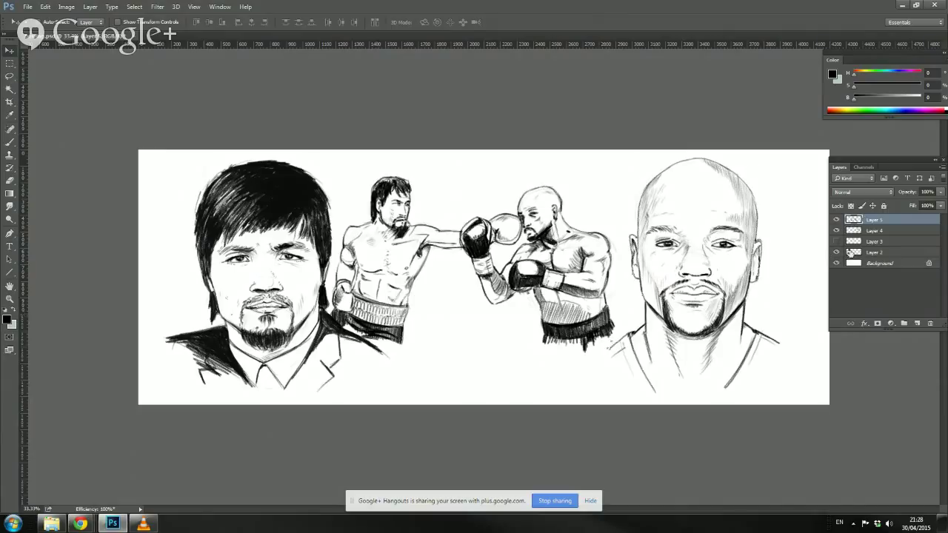
left_click(863, 230)
mouse_move(670, 343)
left_mouse_down()
mouse_move(654, 343)
mouse_move(662, 361)
left_mouse_up()
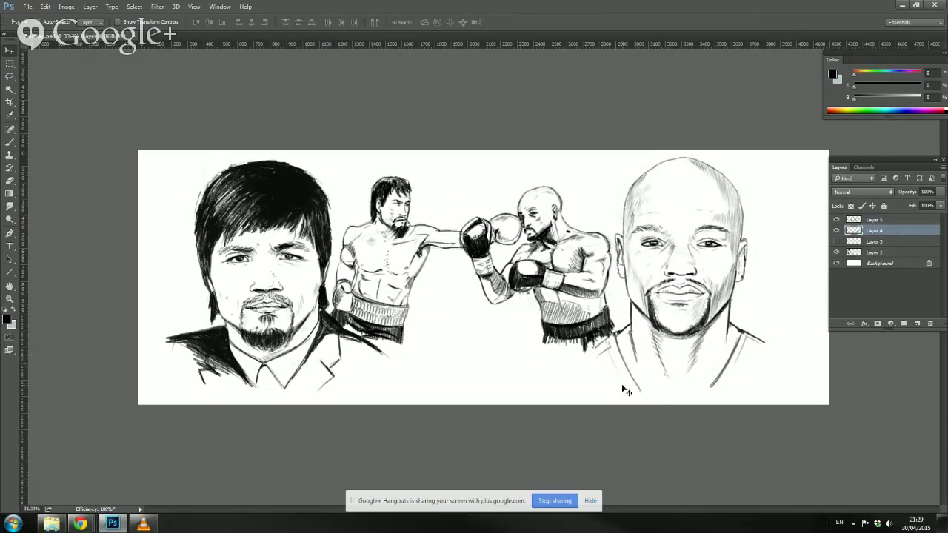
Step: Fill the lower part of the right boxer's shorts with black on Layer 5 and touch up the left boxer's shorts
left_click(854, 220)
left_click(9, 154)
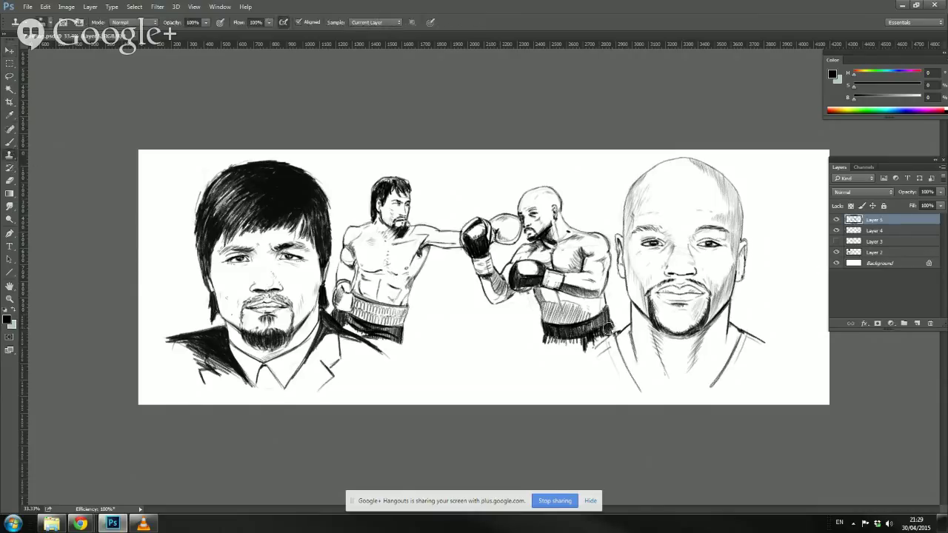
left_click(9, 141)
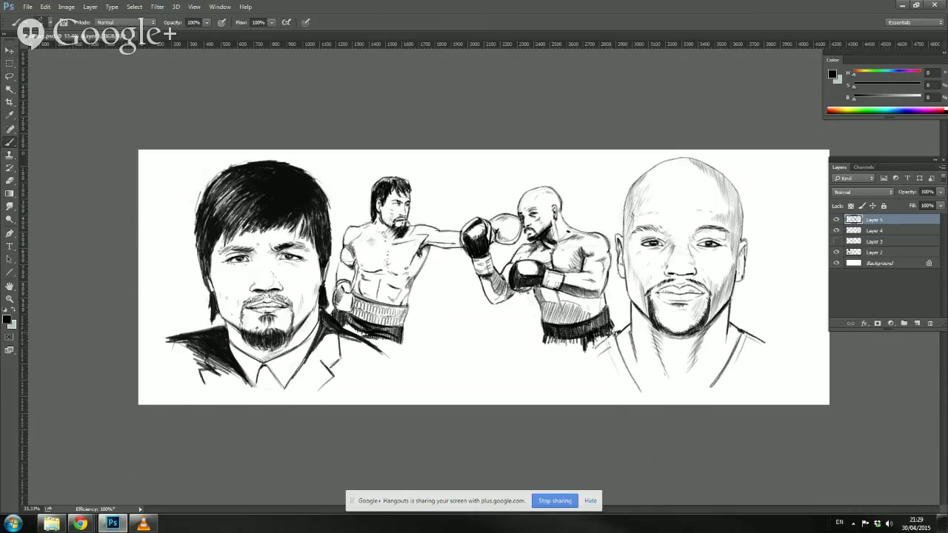
mouse_move(611, 333)
left_mouse_down()
mouse_move(614, 324)
mouse_move(585, 357)
mouse_move(573, 343)
left_mouse_up()
left_click_drag(577, 337, 558, 335)
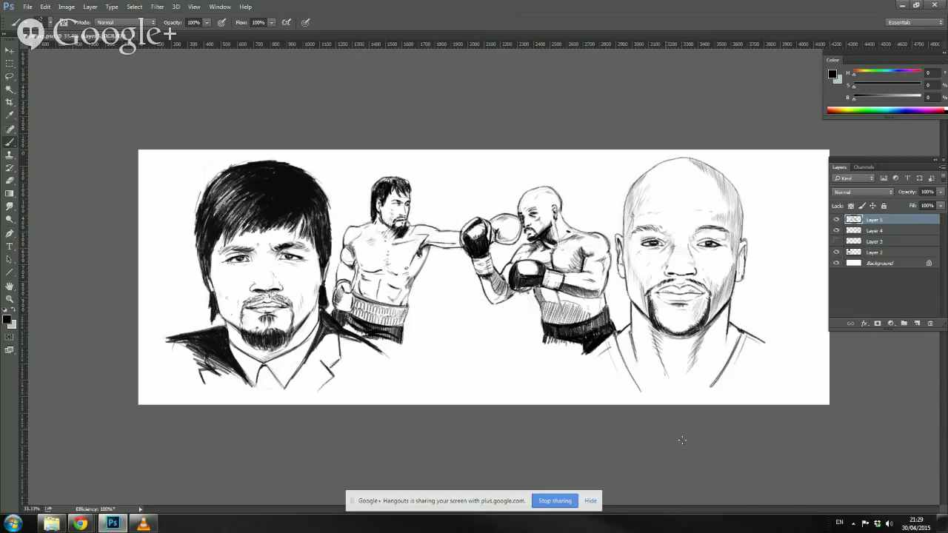
left_click_drag(345, 335, 360, 331)
key("ctrl+z")
left_click_drag(360, 331, 346, 323)
Step: Crop the excess white canvas beyond the bald man's portrait to even out the side margins
left_click(10, 102)
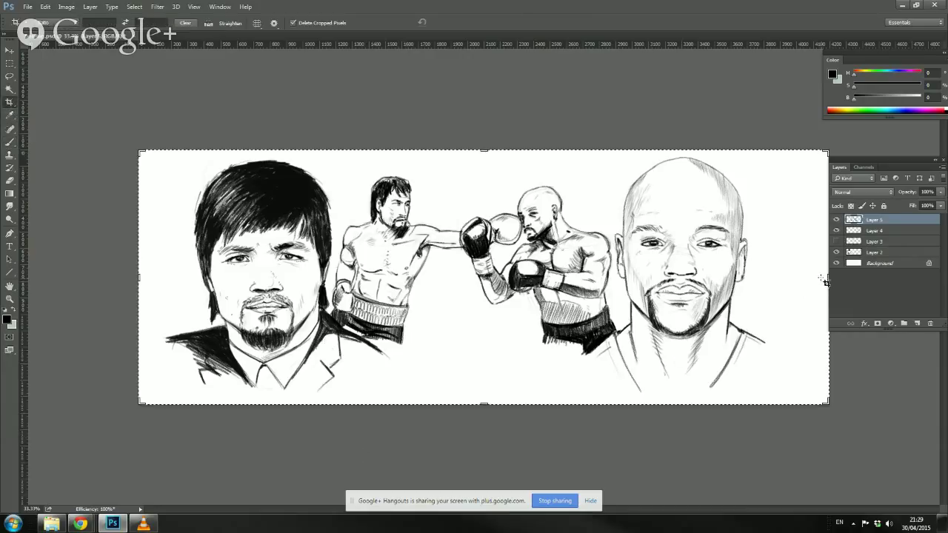
left_click_drag(825, 278, 178, 400)
left_click_drag(163, 279, 141, 277)
left_click_drag(500, 216, 474, 141)
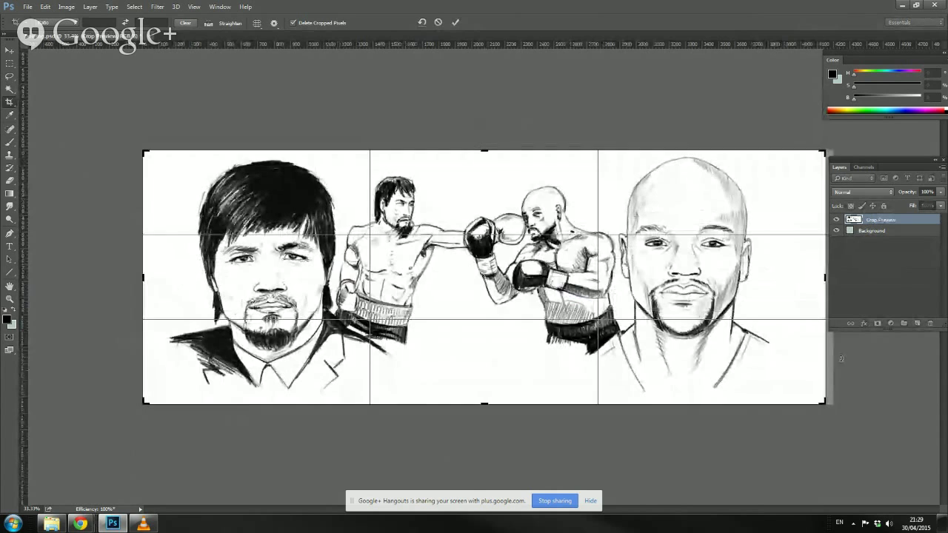
left_click_drag(826, 278, 815, 274)
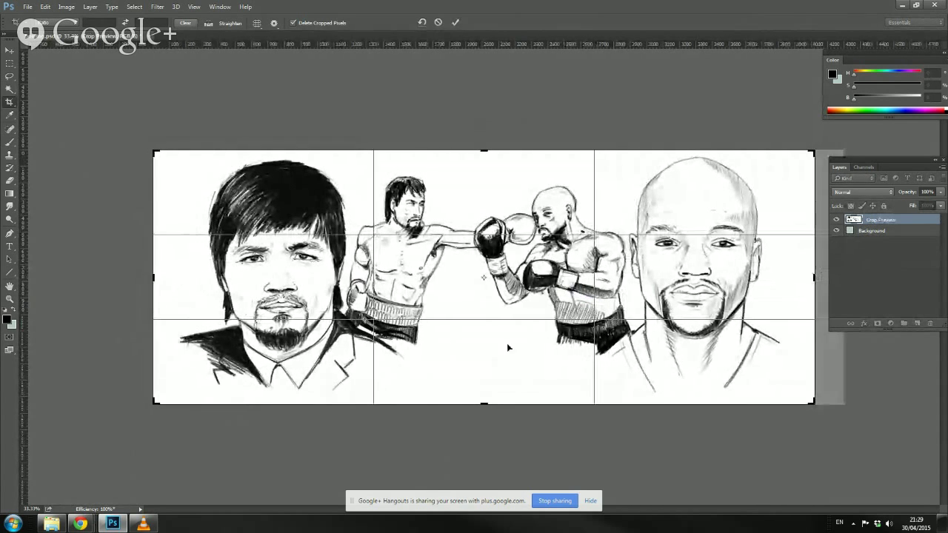
key("Return")
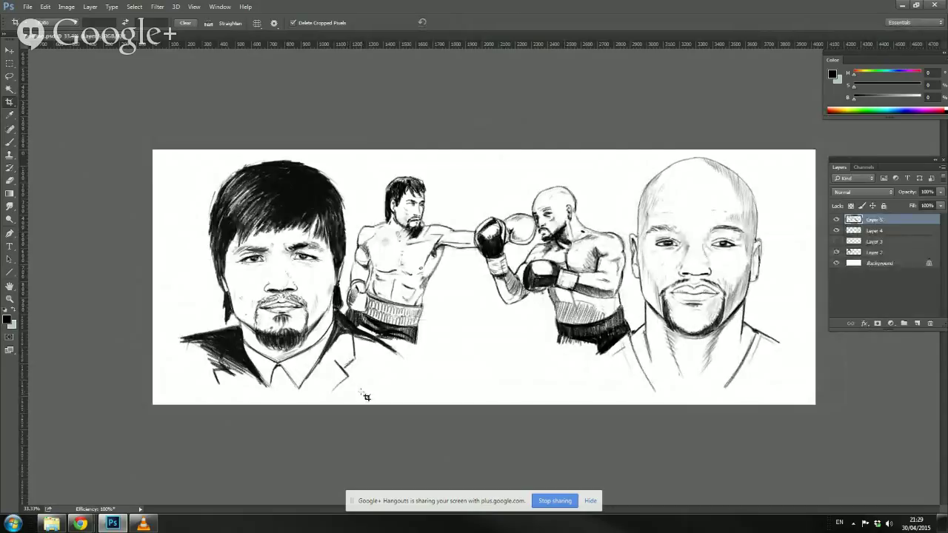
Step: Add a new layer above the drawing, fill it with black and lower its opacity to 48%
left_click(917, 325)
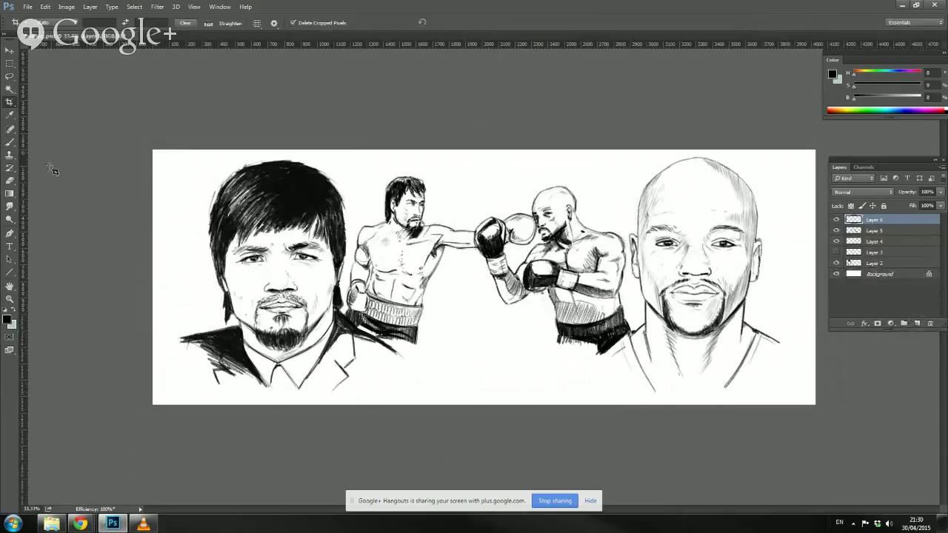
left_click(46, 7)
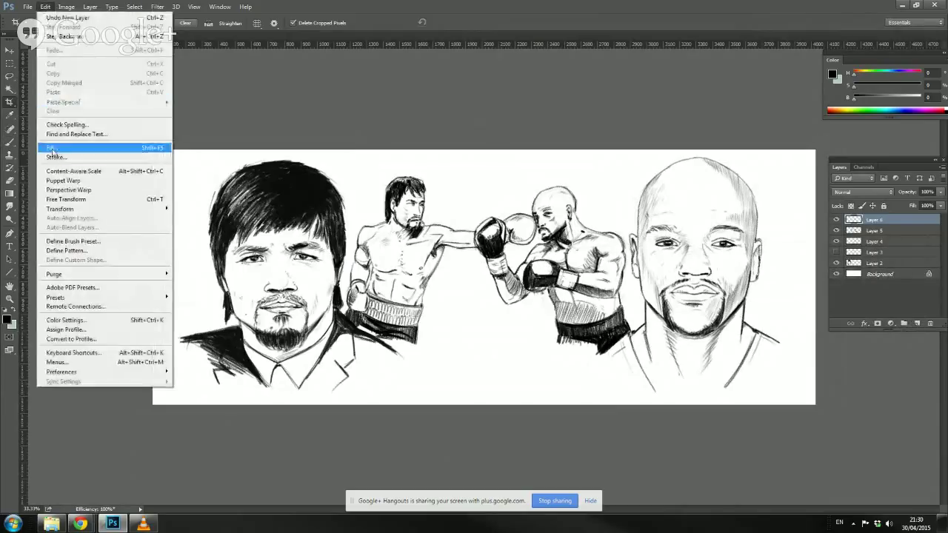
left_click(52, 152)
left_click(541, 153)
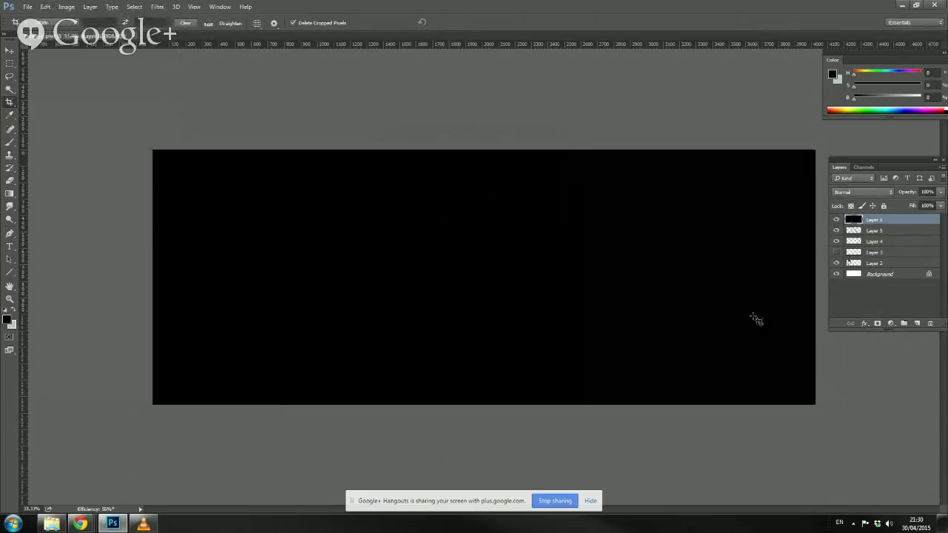
left_click(941, 193)
left_click(915, 203)
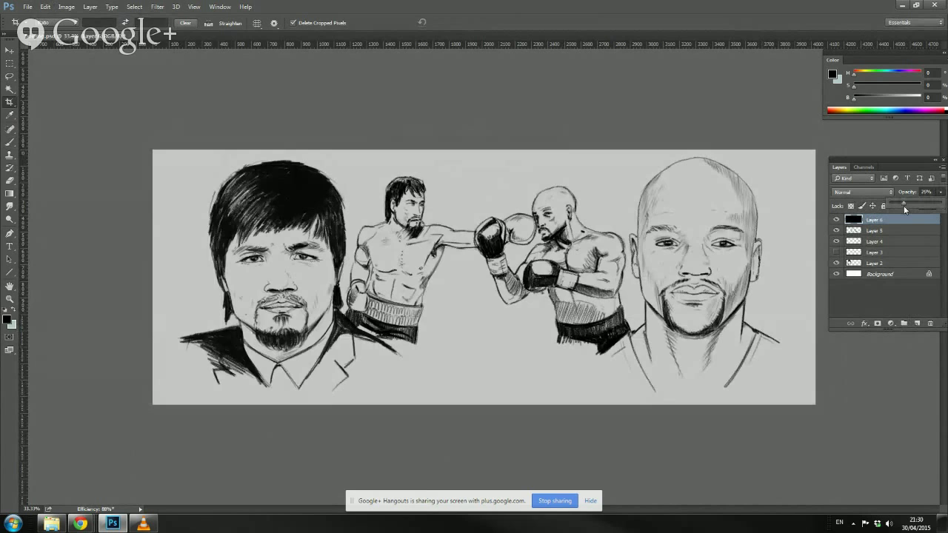
left_click_drag(901, 205, 917, 205)
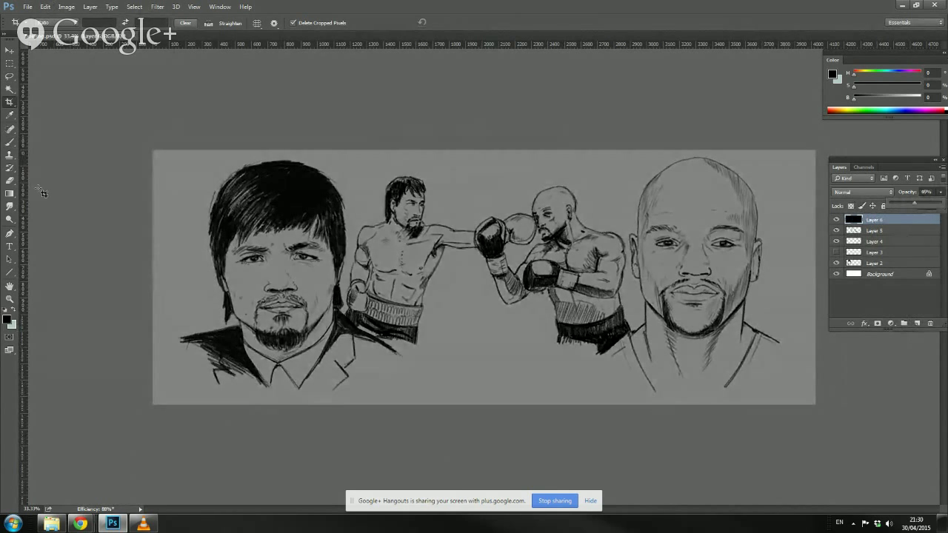
Step: Erase the gray overlay from the dark-haired man's face, neck and shirt collar with a round eraser tip
key("e")
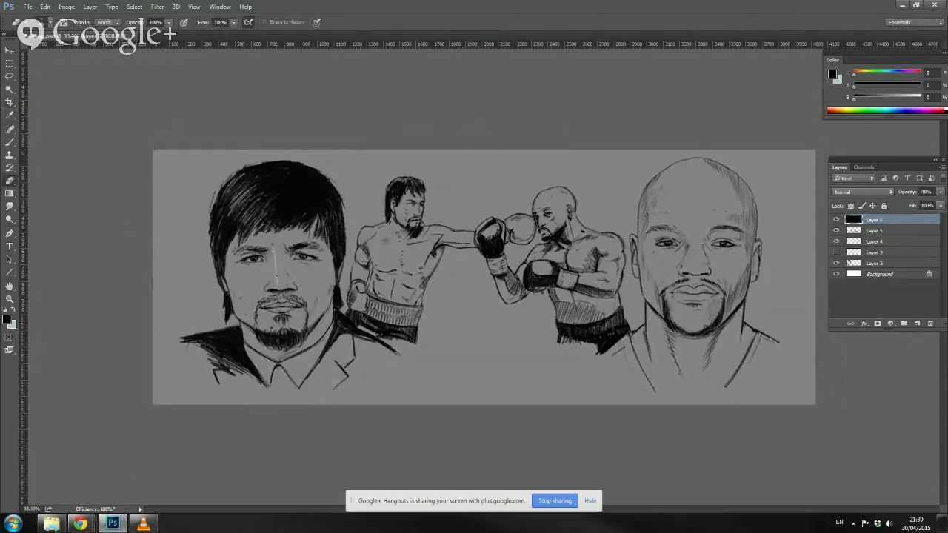
left_click_drag(273, 235, 279, 299)
right_click(283, 311)
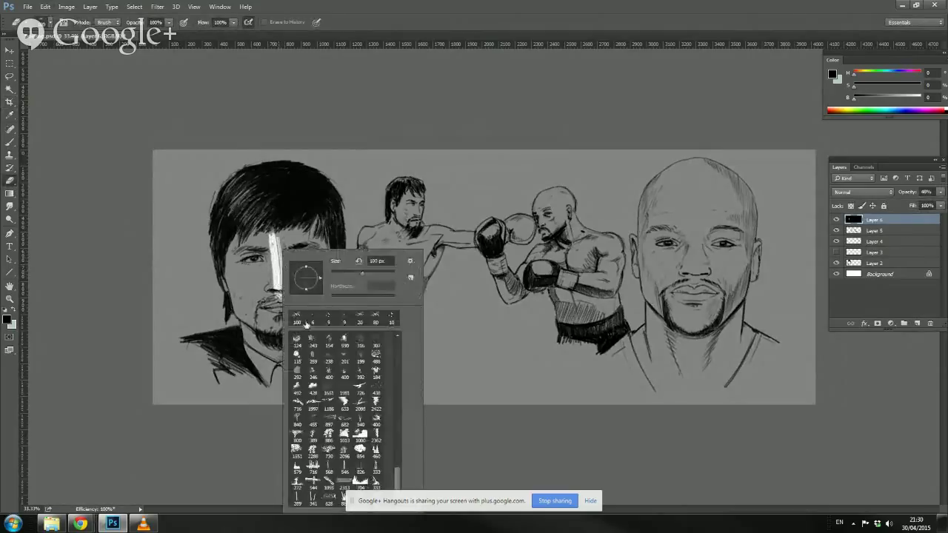
scroll(319, 355, "up", 15)
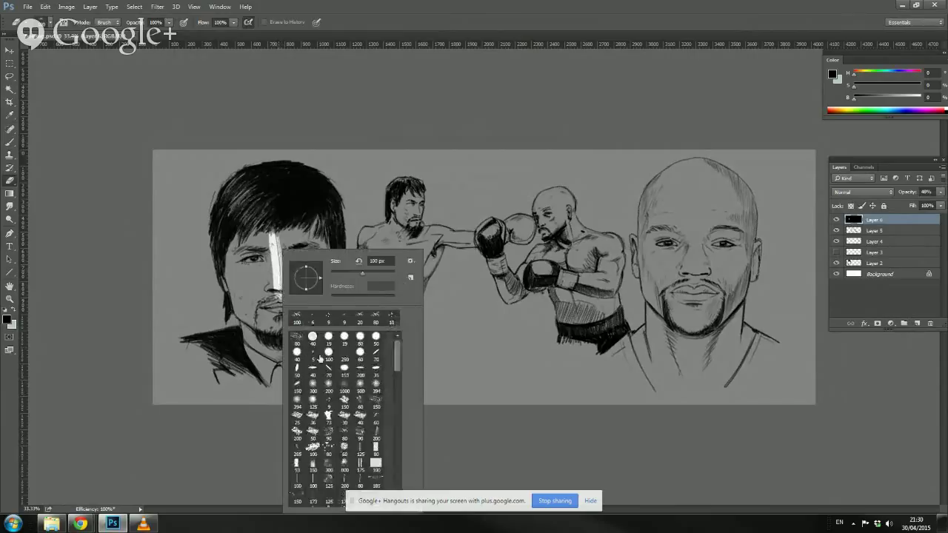
left_click(328, 340)
left_click(114, 351)
mouse_move(248, 343)
left_mouse_down()
mouse_move(250, 335)
mouse_move(249, 352)
mouse_move(245, 325)
mouse_move(259, 370)
left_mouse_up()
mouse_move(258, 271)
left_mouse_down()
mouse_move(272, 244)
mouse_move(259, 296)
mouse_move(236, 200)
mouse_move(241, 181)
mouse_move(261, 190)
mouse_move(245, 212)
mouse_move(237, 311)
mouse_move(252, 326)
mouse_move(245, 269)
mouse_move(280, 335)
mouse_move(293, 281)
mouse_move(326, 326)
mouse_move(337, 215)
mouse_move(329, 267)
mouse_move(320, 226)
mouse_move(300, 223)
mouse_move(282, 245)
mouse_move(270, 236)
left_mouse_up()
mouse_move(313, 341)
left_mouse_down()
mouse_move(322, 332)
mouse_move(303, 369)
left_mouse_up()
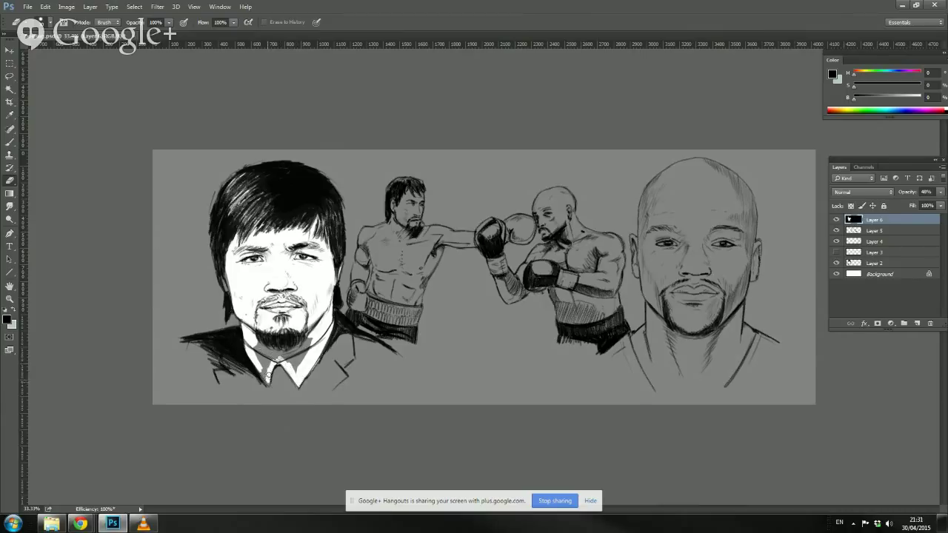
mouse_move(266, 382)
left_mouse_down()
mouse_move(257, 345)
mouse_move(267, 363)
mouse_move(252, 346)
mouse_move(295, 376)
mouse_move(309, 343)
mouse_move(267, 353)
mouse_move(255, 343)
mouse_move(268, 338)
mouse_move(296, 354)
left_mouse_up()
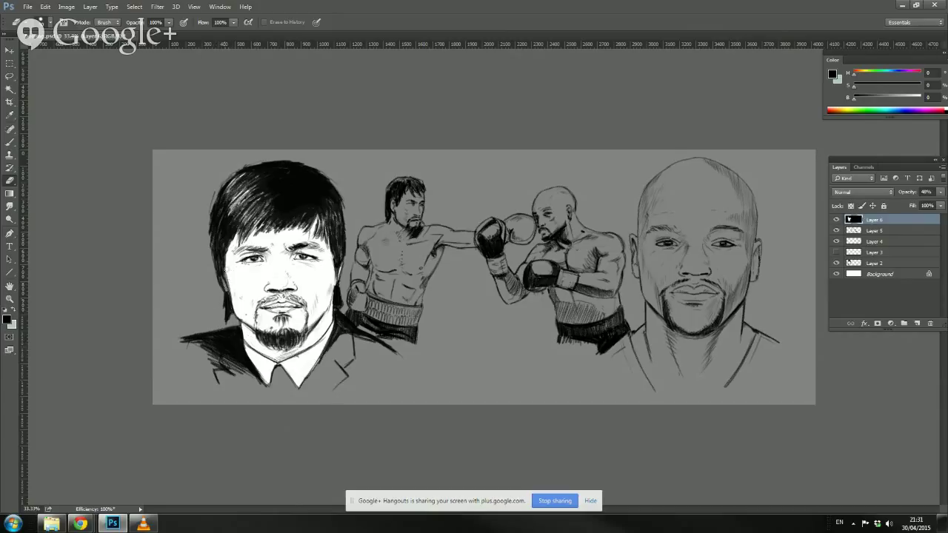
left_click_drag(223, 268, 227, 293)
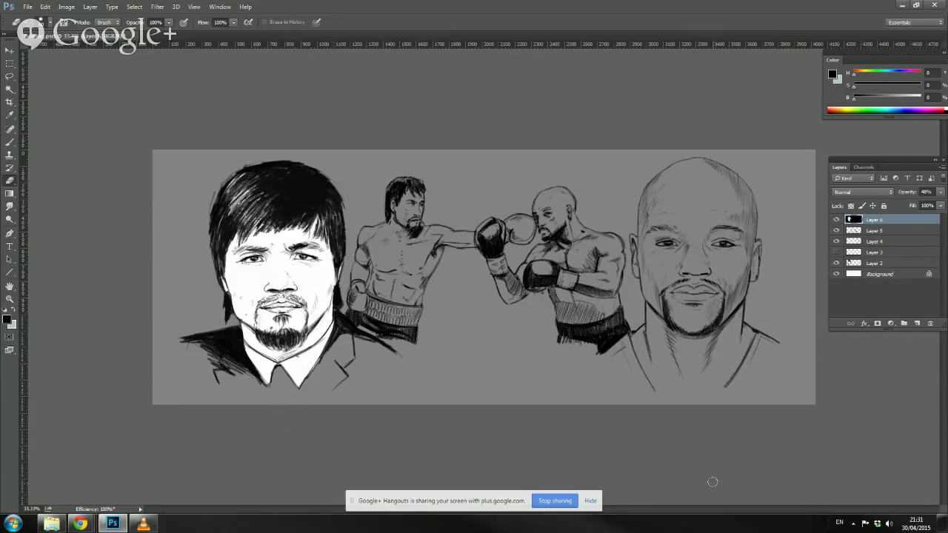
Step: Erase the gray overlay from the left boxer's torso, shorts, lowered glove, face, hair and outstretched arm
mouse_move(414, 253)
left_mouse_down()
mouse_move(419, 285)
mouse_move(440, 244)
left_mouse_up()
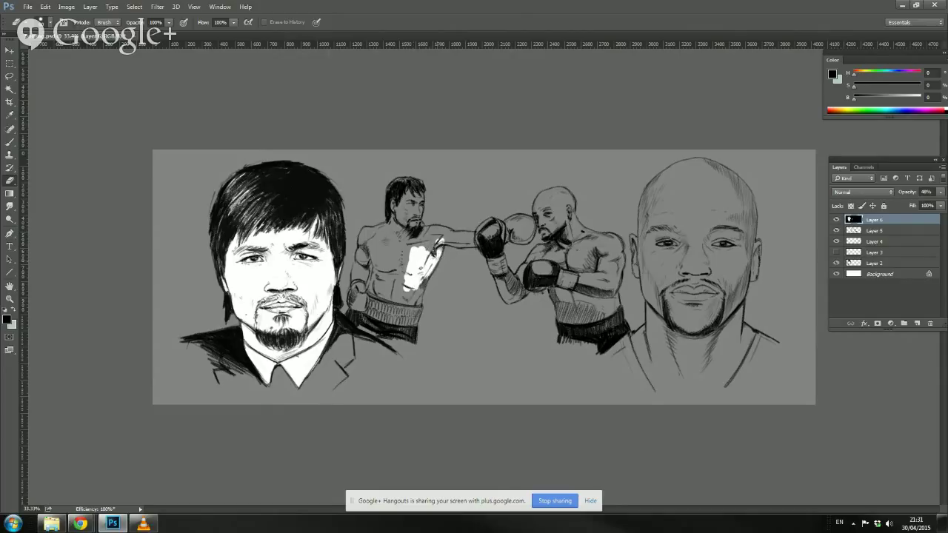
mouse_move(422, 287)
left_mouse_down()
mouse_move(433, 261)
mouse_move(415, 309)
mouse_move(402, 261)
mouse_move(395, 307)
mouse_move(384, 261)
mouse_move(375, 305)
mouse_move(371, 260)
mouse_move(368, 305)
mouse_move(417, 316)
mouse_move(415, 326)
mouse_move(393, 335)
mouse_move(355, 326)
mouse_move(392, 326)
mouse_move(375, 311)
mouse_move(417, 315)
left_mouse_up()
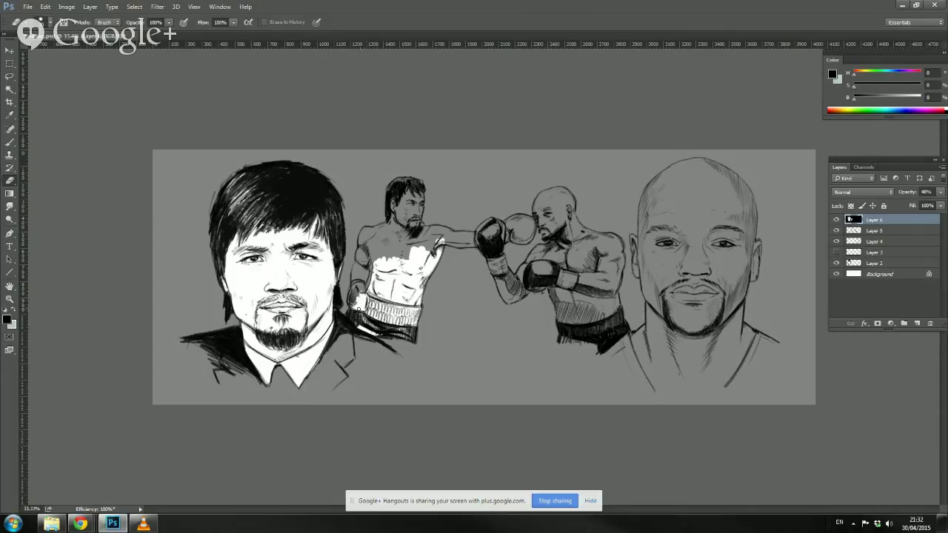
left_click_drag(359, 308, 358, 278)
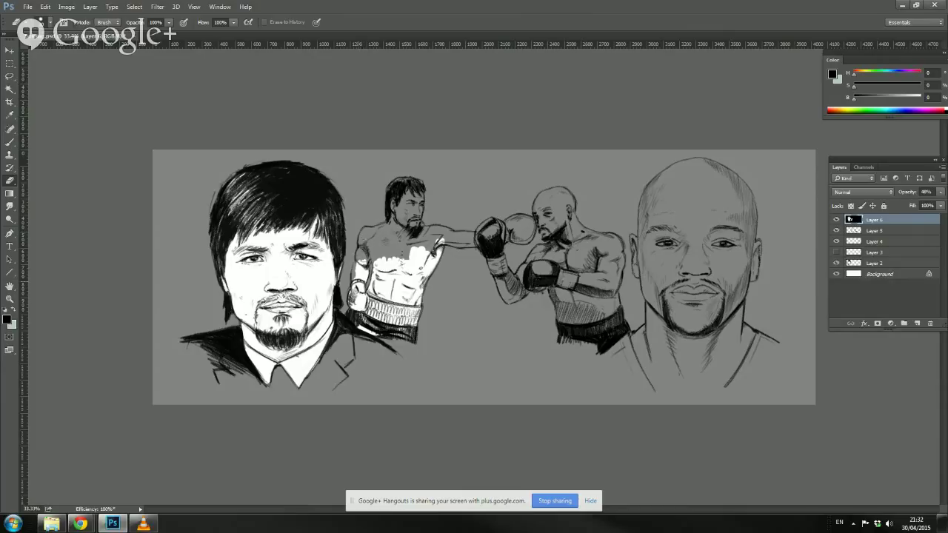
left_click_drag(354, 274, 352, 284)
mouse_move(369, 260)
left_mouse_down()
mouse_move(360, 240)
mouse_move(389, 226)
mouse_move(365, 244)
mouse_move(377, 271)
mouse_move(363, 231)
mouse_move(381, 228)
mouse_move(374, 234)
mouse_move(397, 286)
mouse_move(391, 236)
mouse_move(399, 227)
mouse_move(404, 283)
mouse_move(406, 230)
mouse_move(412, 223)
mouse_move(427, 238)
left_mouse_up()
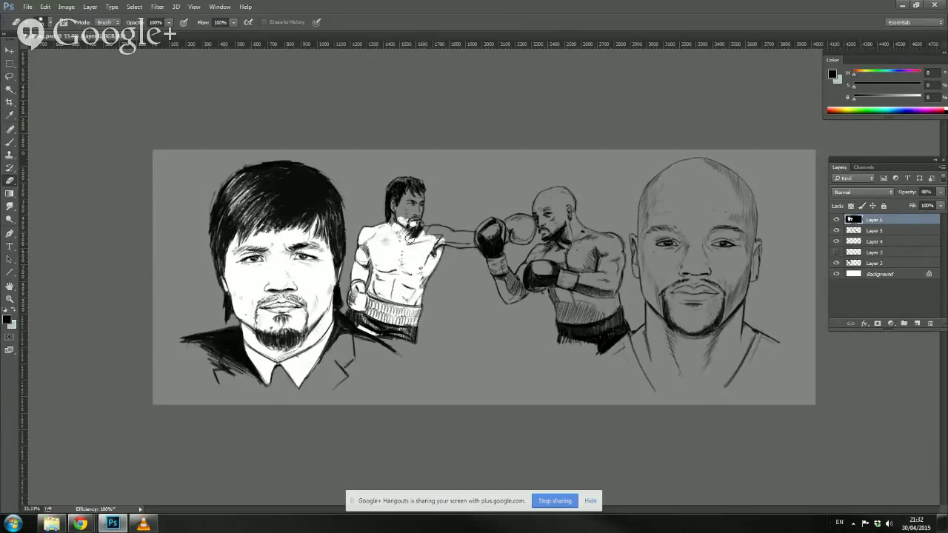
mouse_move(410, 239)
left_mouse_down()
mouse_move(452, 235)
mouse_move(421, 232)
mouse_move(420, 190)
mouse_move(392, 219)
mouse_move(392, 200)
left_mouse_up()
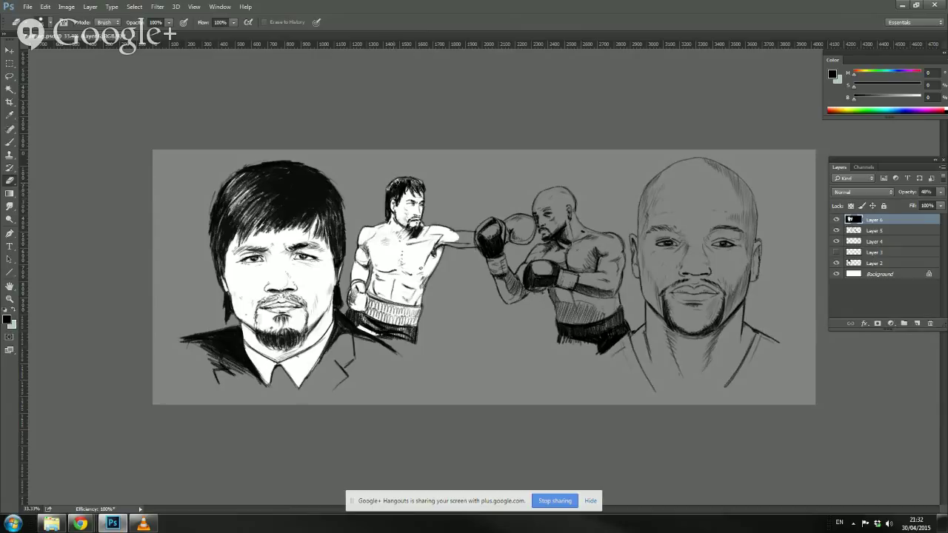
left_click_drag(395, 183, 406, 181)
mouse_move(470, 237)
left_mouse_down()
mouse_move(471, 234)
mouse_move(451, 238)
mouse_move(485, 257)
mouse_move(454, 245)
left_mouse_up()
left_click_drag(471, 236, 450, 243)
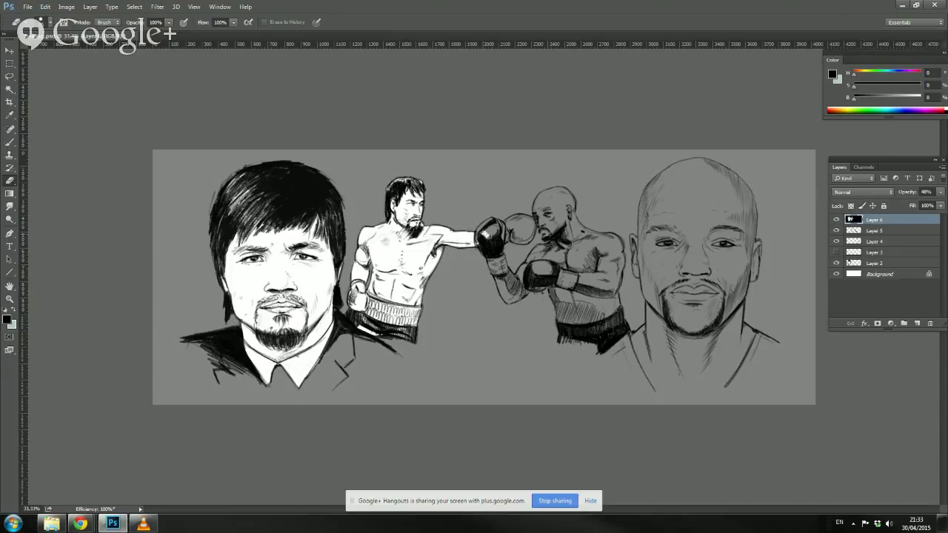
Step: Erase the gray overlay from the two raised gloves between the boxers and from the right boxer's torso, near arm and face
mouse_move(486, 234)
left_mouse_down()
mouse_move(501, 231)
mouse_move(483, 229)
left_mouse_up()
mouse_move(510, 226)
left_mouse_down()
mouse_move(508, 238)
mouse_move(531, 222)
mouse_move(513, 236)
mouse_move(526, 242)
mouse_move(531, 232)
mouse_move(516, 237)
left_mouse_up()
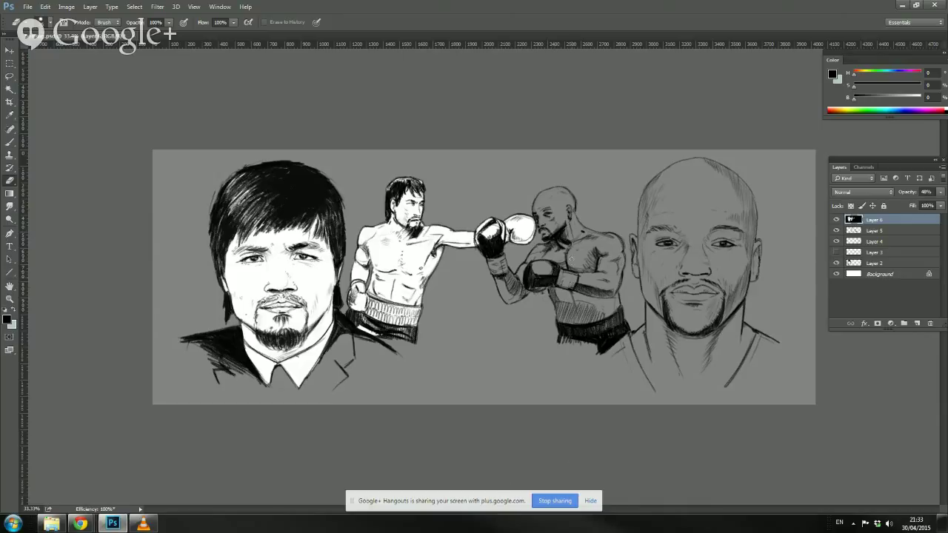
mouse_move(573, 280)
left_mouse_down()
mouse_move(561, 310)
mouse_move(555, 295)
mouse_move(612, 324)
mouse_move(618, 316)
mouse_move(567, 332)
mouse_move(586, 334)
mouse_move(615, 291)
mouse_move(590, 319)
mouse_move(569, 323)
mouse_move(559, 315)
mouse_move(573, 259)
mouse_move(579, 275)
mouse_move(591, 259)
mouse_move(612, 266)
mouse_move(617, 286)
mouse_move(617, 272)
left_mouse_up()
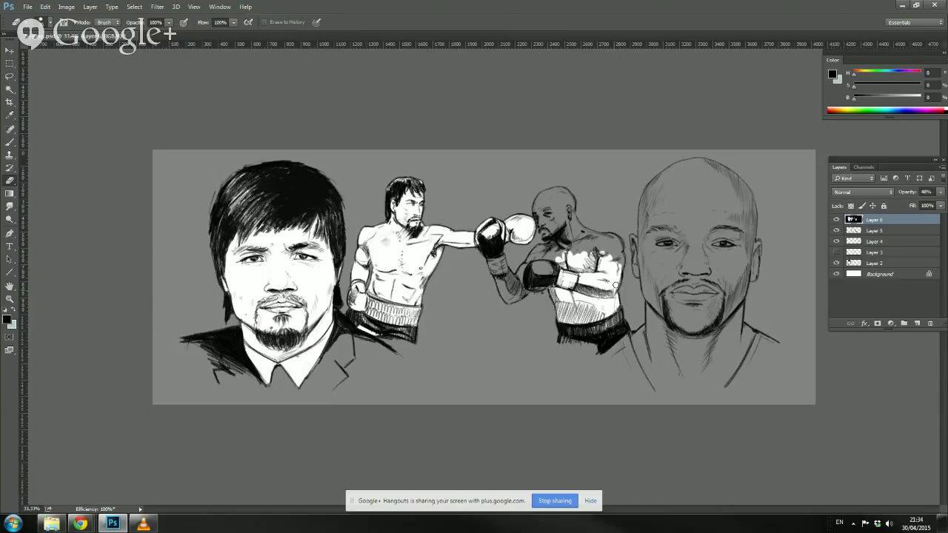
mouse_move(619, 258)
left_mouse_down()
mouse_move(607, 230)
mouse_move(591, 234)
mouse_move(615, 256)
mouse_move(585, 233)
mouse_move(602, 255)
mouse_move(555, 230)
mouse_move(543, 212)
mouse_move(581, 231)
mouse_move(561, 196)
mouse_move(563, 206)
mouse_move(541, 214)
mouse_move(546, 232)
mouse_move(550, 223)
left_mouse_up()
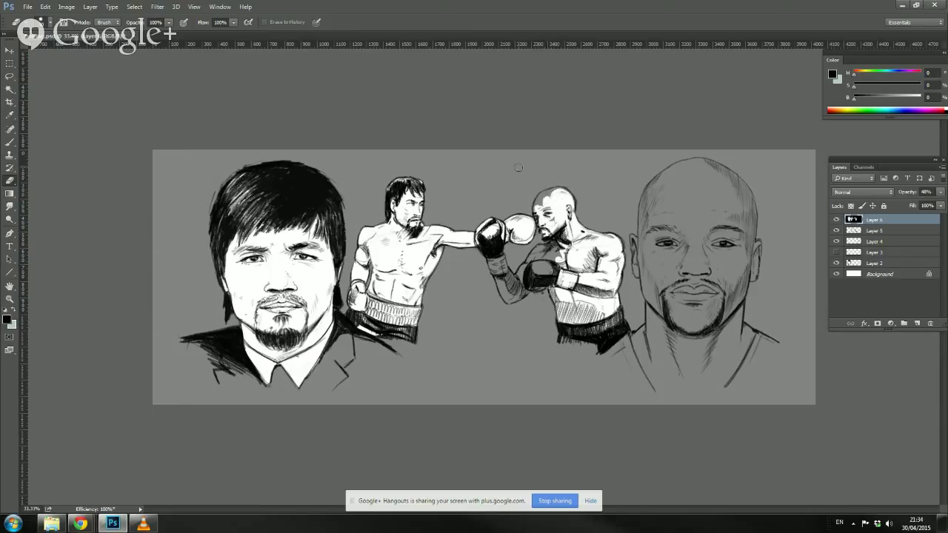
Step: Hide the gray overlay on Layer 6 and flip the whole canvas horizontally
left_click(837, 220)
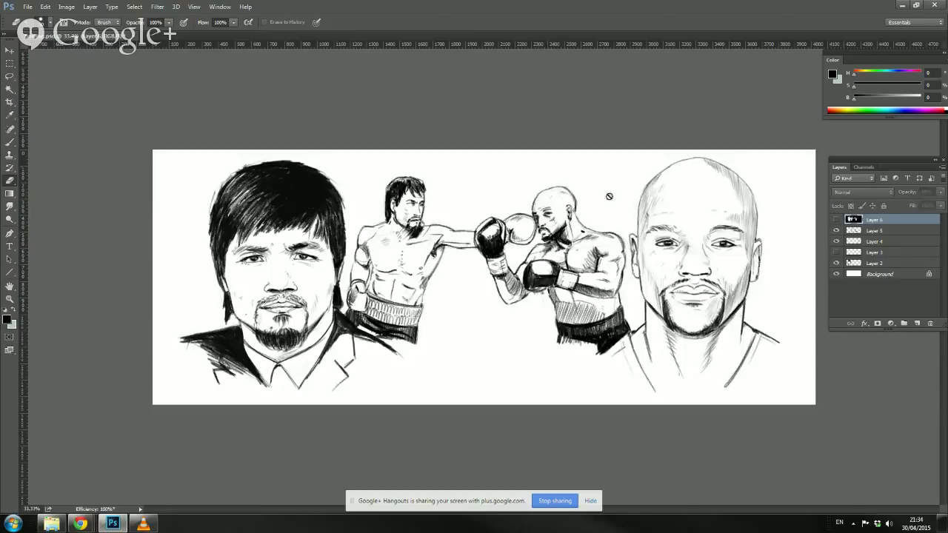
left_click(66, 6)
mouse_move(115, 99)
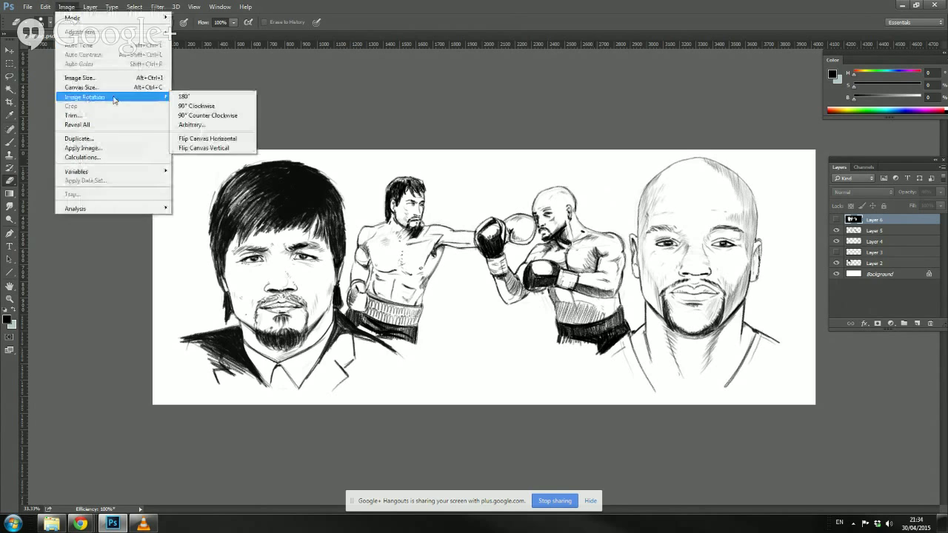
left_click(204, 141)
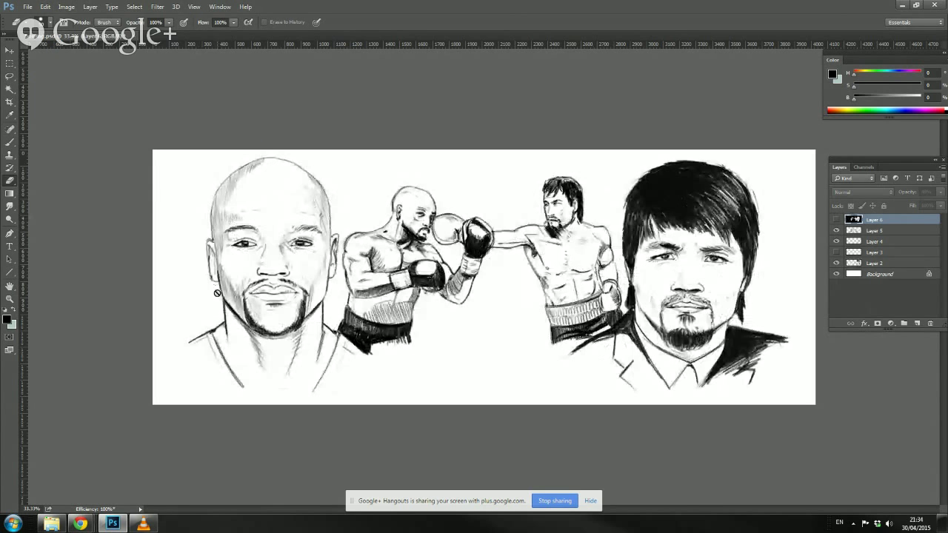
Step: Apply the Liquify filter to Layer 5 to refine the boxers' shapes, using brush sizes of 200 and 100
left_click(158, 7)
left_click(853, 233)
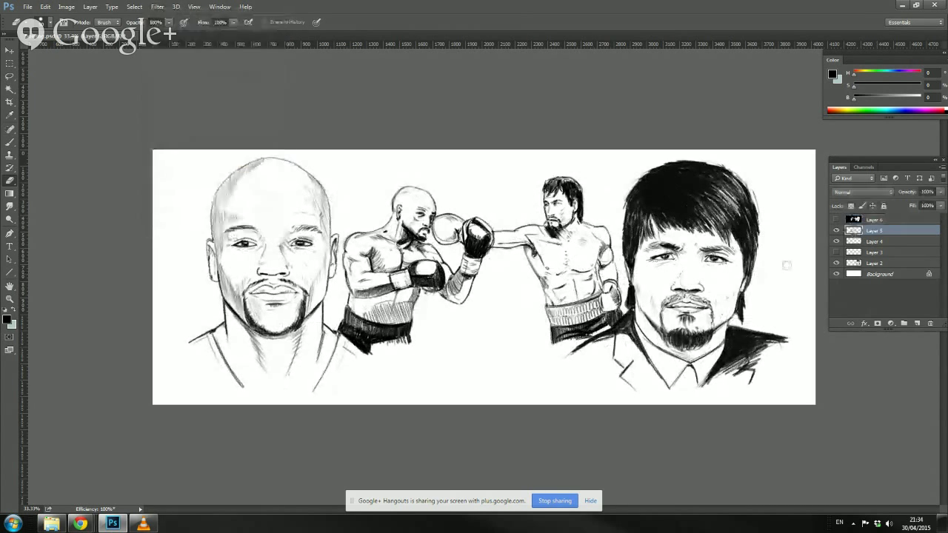
left_click(158, 6)
left_click(192, 83)
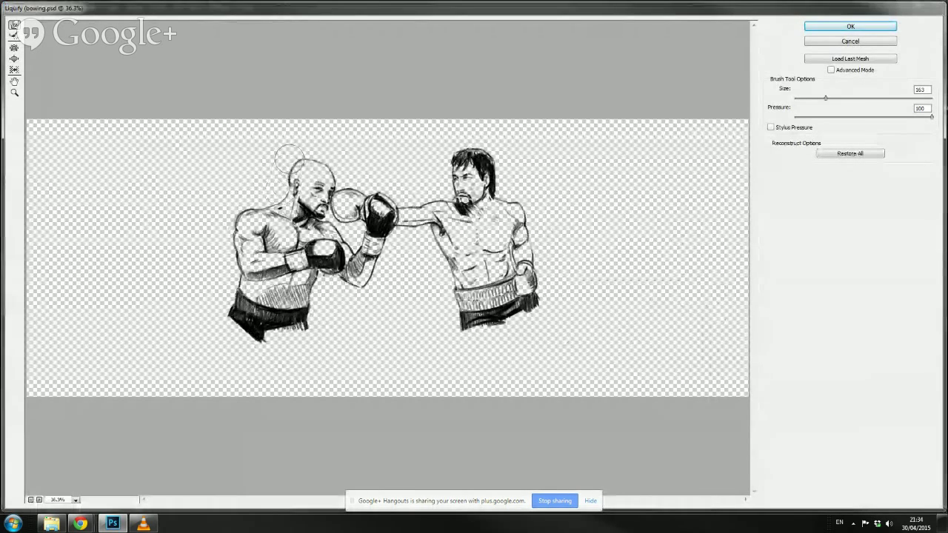
key("bracketright")
key("bracketright")
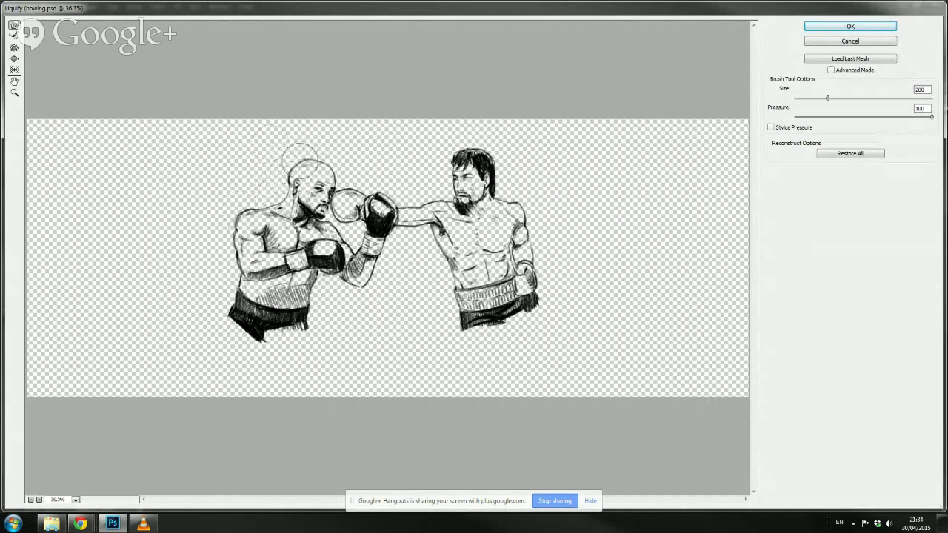
key("alt")
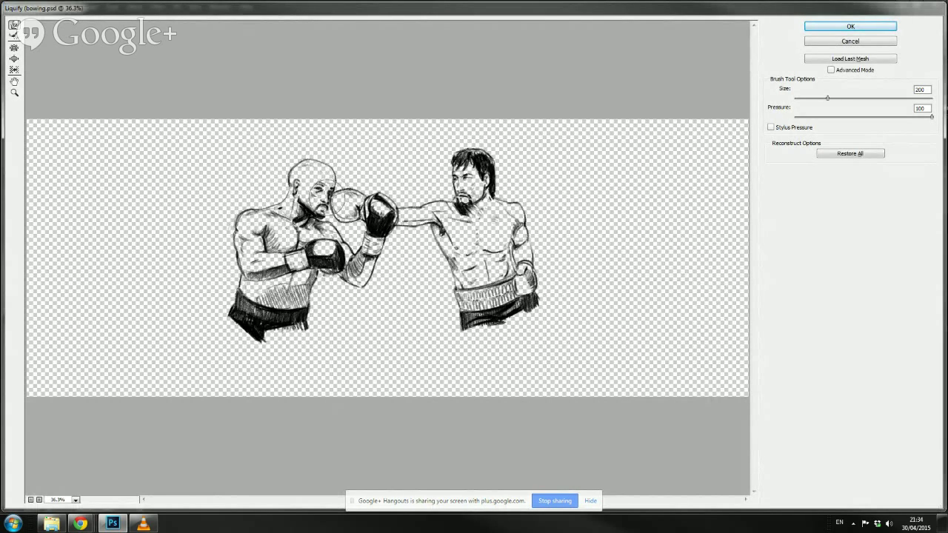
key("alt")
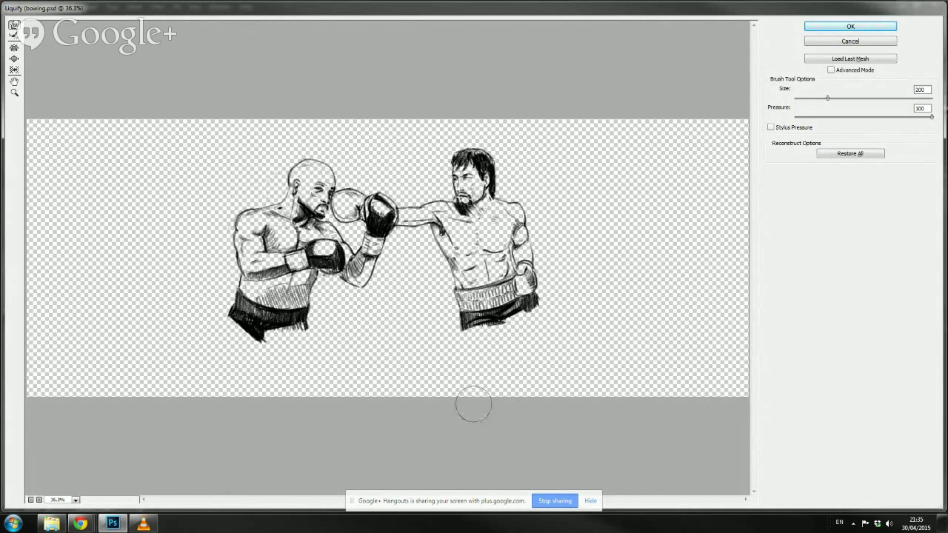
key("bracketleft")
key("bracketleft")
key("bracketleft")
key("bracketleft")
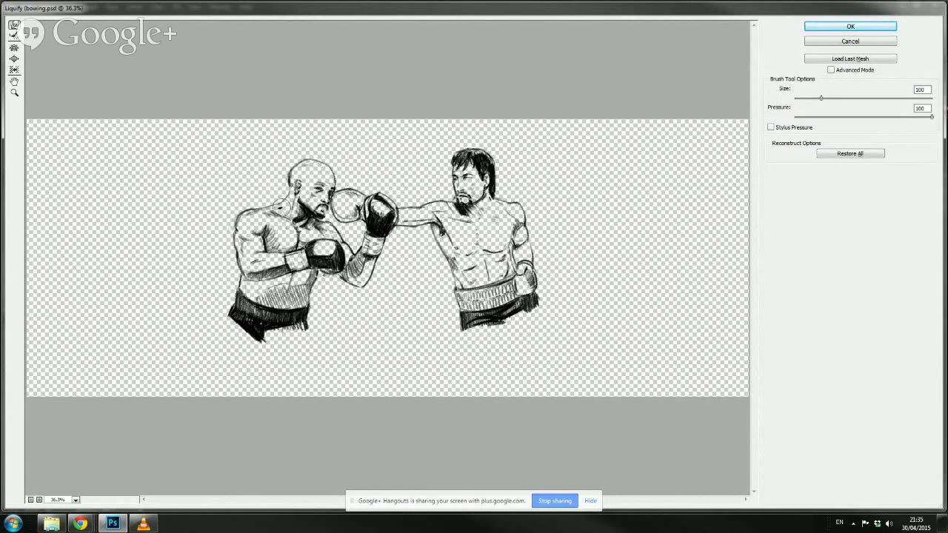
key("bracketleft")
left_click(829, 26)
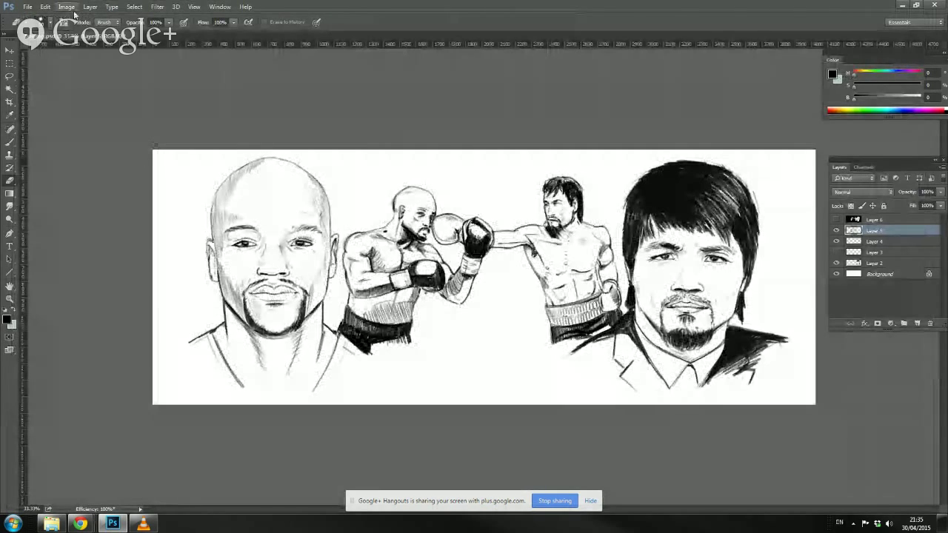
Step: Flip the canvas horizontally back to its original orientation, then show the gray overlay and make Layer 6 active
left_click(67, 8)
mouse_move(111, 97)
left_click(198, 143)
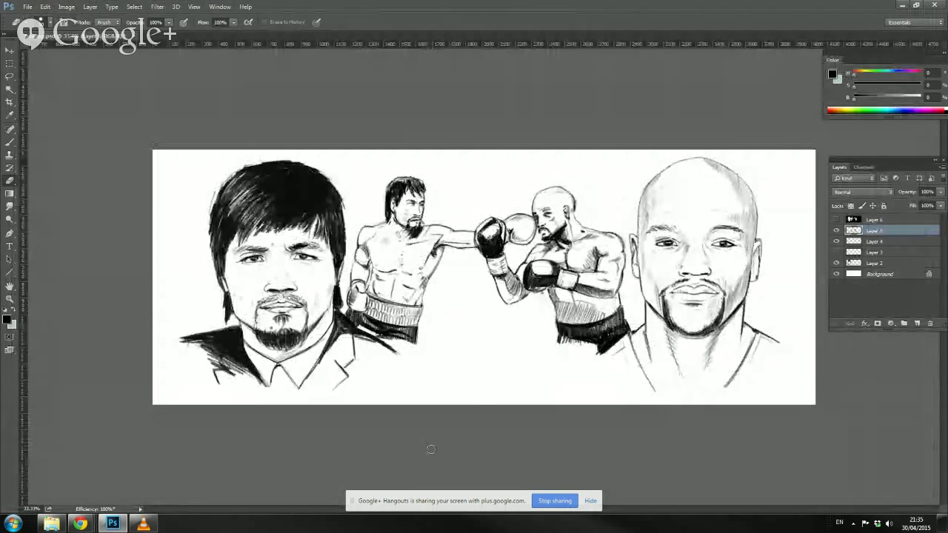
left_click(837, 219)
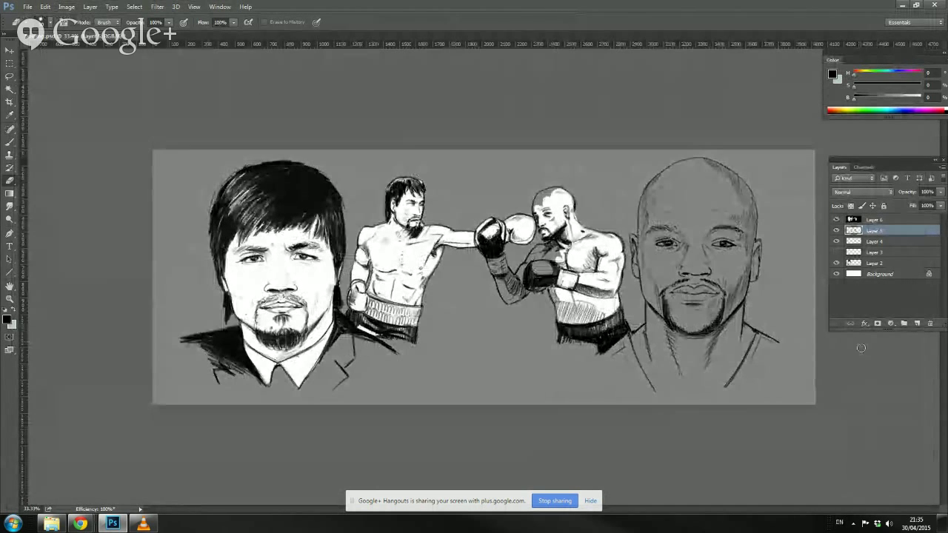
left_click(859, 220)
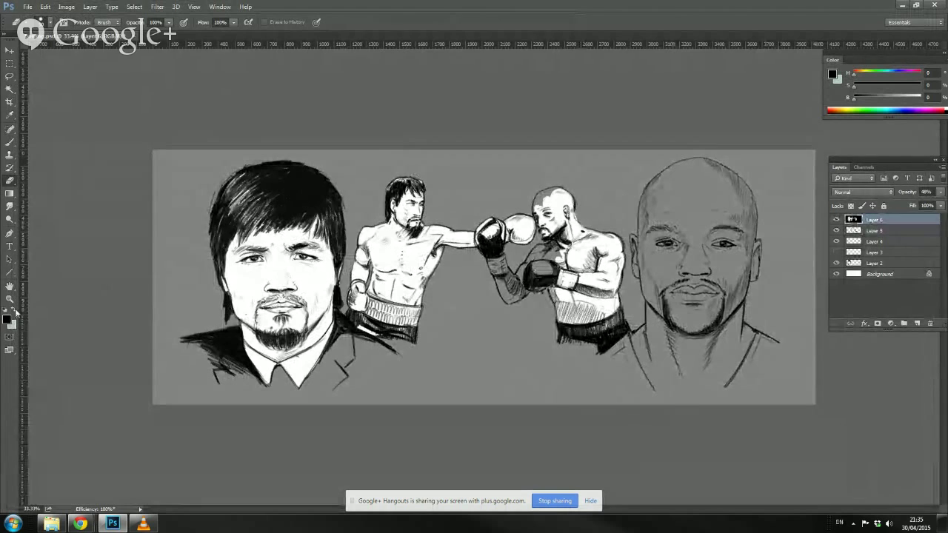
Step: Erase the grey overlay on Layer 6 from the bald boxer's head, gloves and raised forearm
left_click(9, 143)
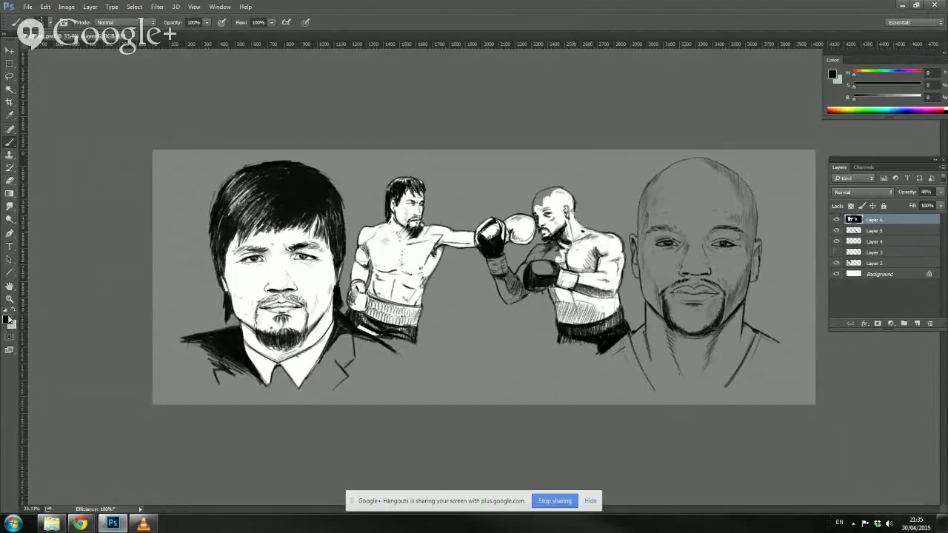
left_click(10, 181)
mouse_move(557, 249)
left_mouse_down()
mouse_move(557, 266)
mouse_move(549, 252)
left_mouse_up()
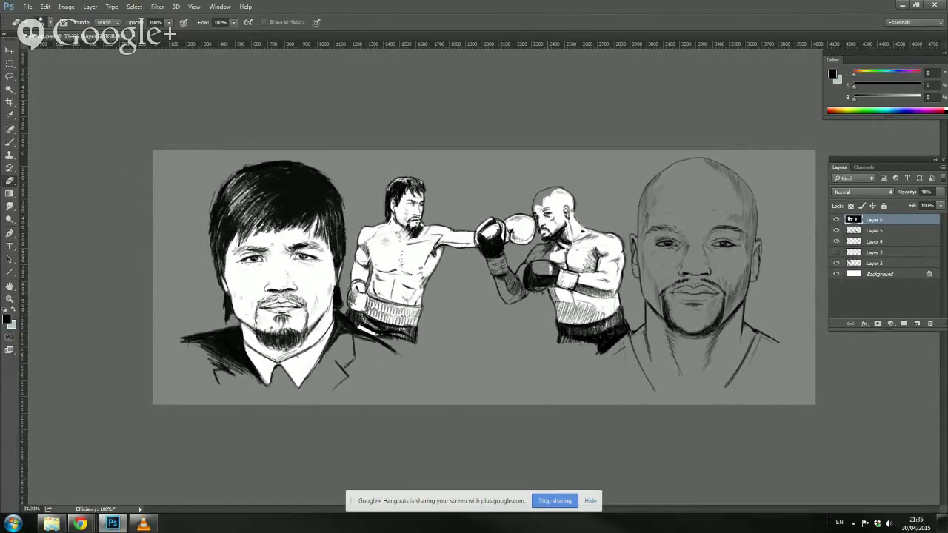
key("alt+Tab")
mouse_move(548, 265)
left_mouse_down()
mouse_move(540, 274)
mouse_move(540, 263)
left_mouse_up()
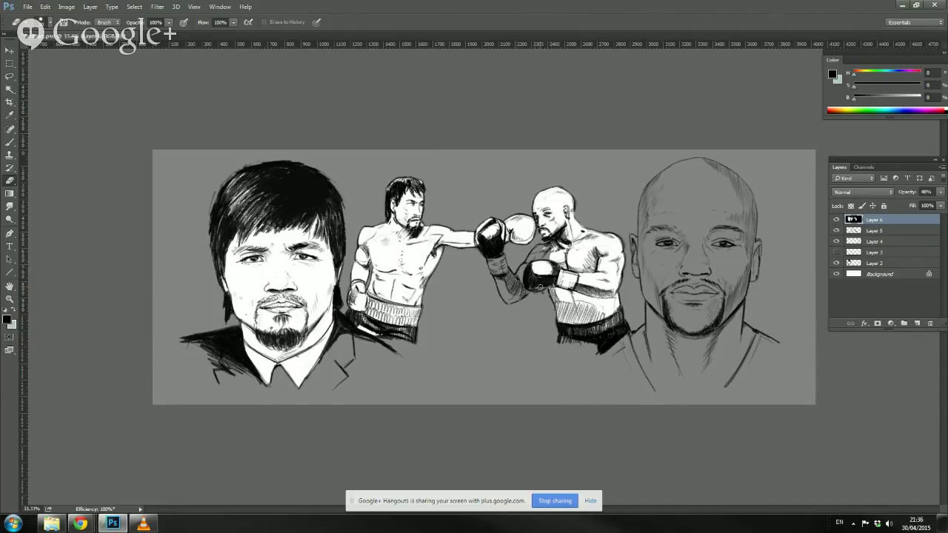
mouse_move(525, 290)
left_mouse_down()
mouse_move(508, 271)
mouse_move(499, 284)
mouse_move(528, 299)
mouse_move(503, 297)
mouse_move(517, 299)
mouse_move(503, 289)
mouse_move(498, 255)
mouse_move(494, 269)
mouse_move(522, 274)
mouse_move(518, 284)
mouse_move(542, 248)
mouse_move(533, 260)
mouse_move(555, 251)
mouse_move(565, 258)
left_mouse_up()
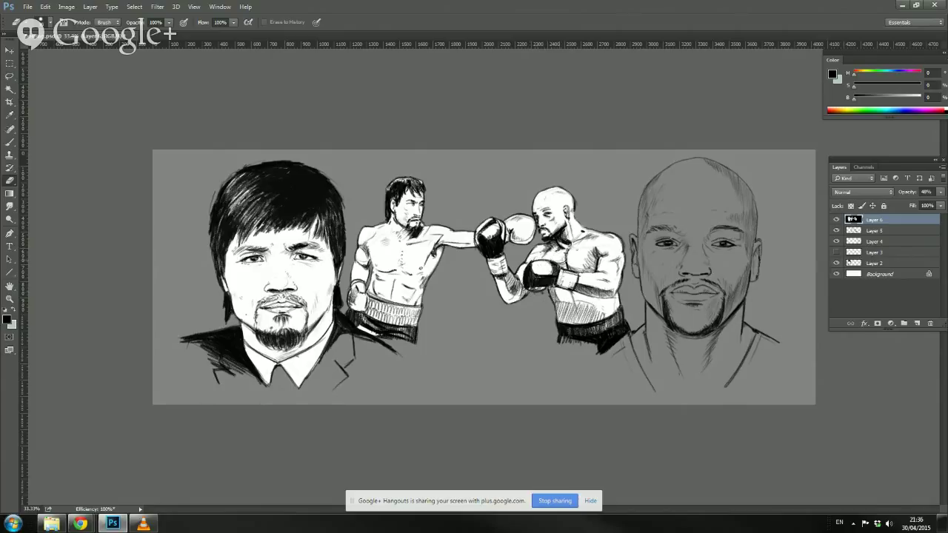
Step: With a larger eraser, clear the grey overlay from the bald portrait's lower face, eyes and neck, undoing the stray chest stroke
key("bracketright")
key("bracketright")
mouse_move(683, 318)
left_mouse_down()
mouse_move(705, 243)
mouse_move(735, 226)
mouse_move(730, 318)
mouse_move(737, 297)
mouse_move(733, 331)
mouse_move(739, 299)
mouse_move(750, 337)
mouse_move(727, 378)
mouse_move(734, 366)
mouse_move(706, 361)
mouse_move(736, 357)
mouse_move(734, 330)
mouse_move(722, 367)
mouse_move(710, 352)
mouse_move(704, 358)
mouse_move(695, 321)
mouse_move(674, 328)
mouse_move(659, 355)
mouse_move(659, 305)
left_mouse_up()
mouse_move(722, 386)
left_mouse_down()
mouse_move(678, 392)
mouse_move(652, 389)
left_mouse_up()
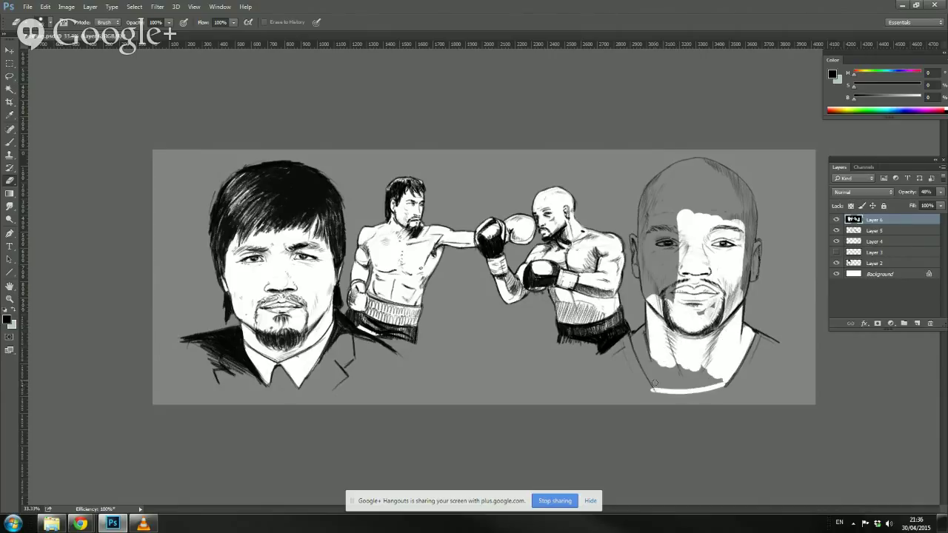
key("ctrl+s")
key("ctrl+z")
mouse_move(667, 364)
left_mouse_down()
mouse_move(652, 273)
mouse_move(656, 296)
mouse_move(670, 256)
mouse_move(674, 285)
mouse_move(675, 226)
mouse_move(666, 275)
mouse_move(656, 237)
mouse_move(646, 290)
mouse_move(636, 232)
mouse_move(636, 275)
mouse_move(638, 253)
left_mouse_up()
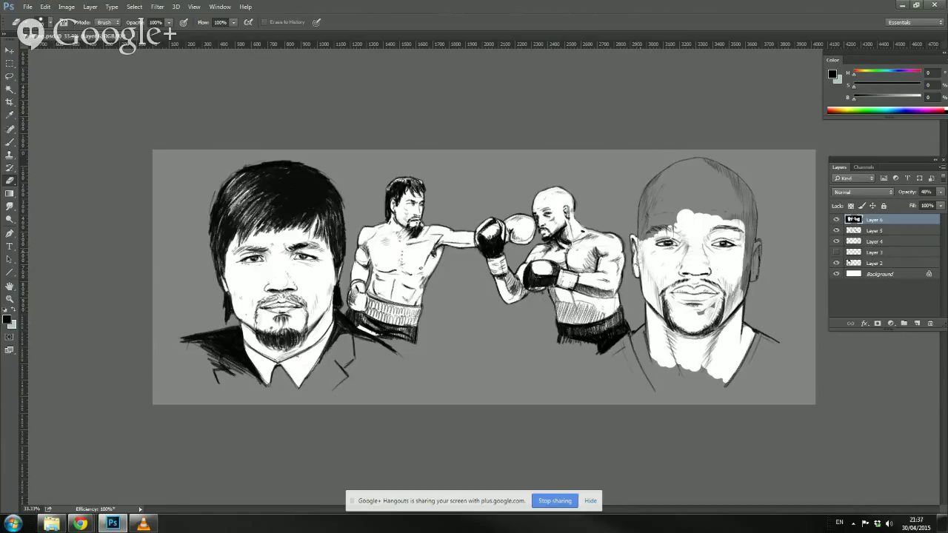
Step: Toggle Layer 4's visibility to check its line art, and make that layer active for the Brush tool
left_click(854, 233)
left_click(837, 243)
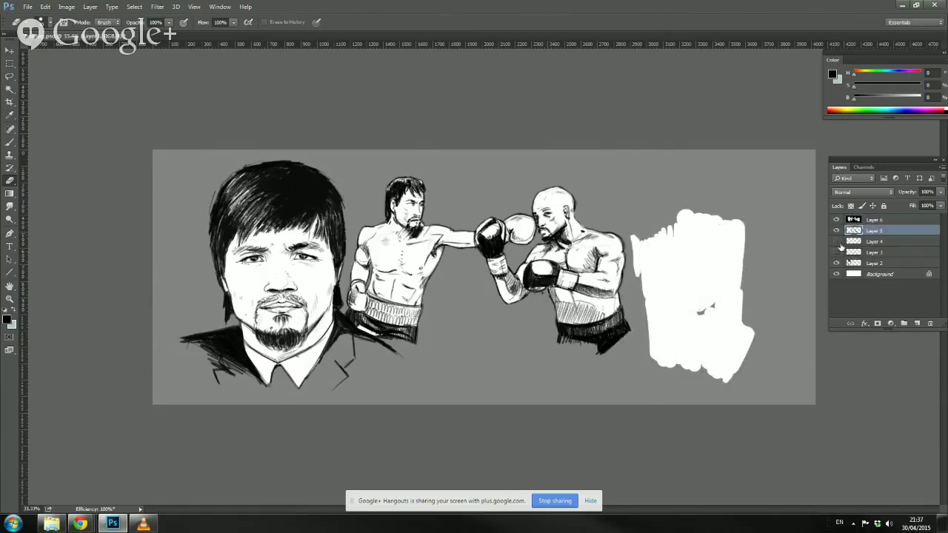
left_click(837, 241)
left_click(874, 242)
key("b")
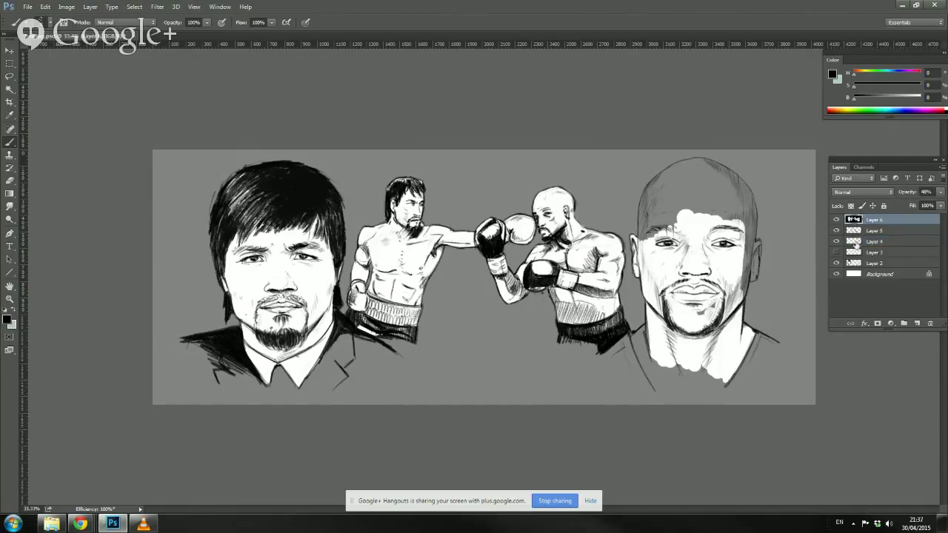
left_click_drag(717, 385, 671, 389)
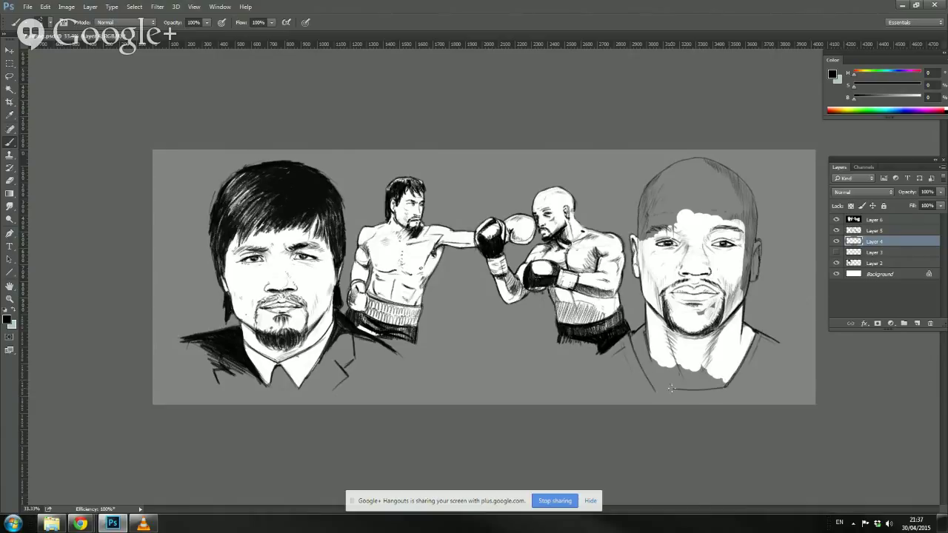
key("ctrl+z")
mouse_move(733, 380)
left_mouse_down()
mouse_move(679, 398)
mouse_move(659, 388)
left_mouse_up()
left_click_drag(729, 381, 707, 394)
left_click_drag(719, 389, 704, 397)
key("ctrl+alt+z")
key("ctrl+alt+z")
key("ctrl+alt+z")
Step: Draw the shirt's curved neckline on Layer 4 below the bald portrait's neck, joining both collar edges
mouse_move(654, 390)
left_mouse_down()
mouse_move(686, 397)
mouse_move(726, 389)
left_mouse_up()
key("ctrl+alt+z")
mouse_move(655, 390)
left_mouse_down()
mouse_move(703, 397)
mouse_move(727, 387)
left_mouse_up()
key("ctrl+z")
left_click_drag(706, 391, 643, 371)
key("ctrl+z")
mouse_move(745, 356)
left_mouse_down()
mouse_move(718, 389)
mouse_move(669, 392)
mouse_move(637, 373)
left_mouse_up()
key("ctrl+z")
mouse_move(730, 382)
left_mouse_down()
mouse_move(700, 392)
mouse_move(647, 373)
left_mouse_up()
Step: Erase Layer 6's grey overlay from the bald portrait's chest and lower neck up to the curved neckline
left_click(855, 221)
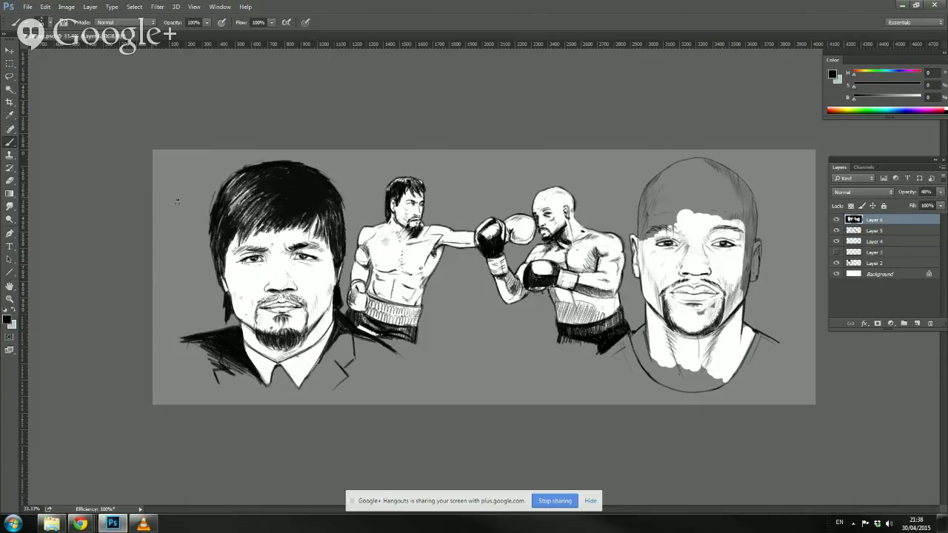
key("e")
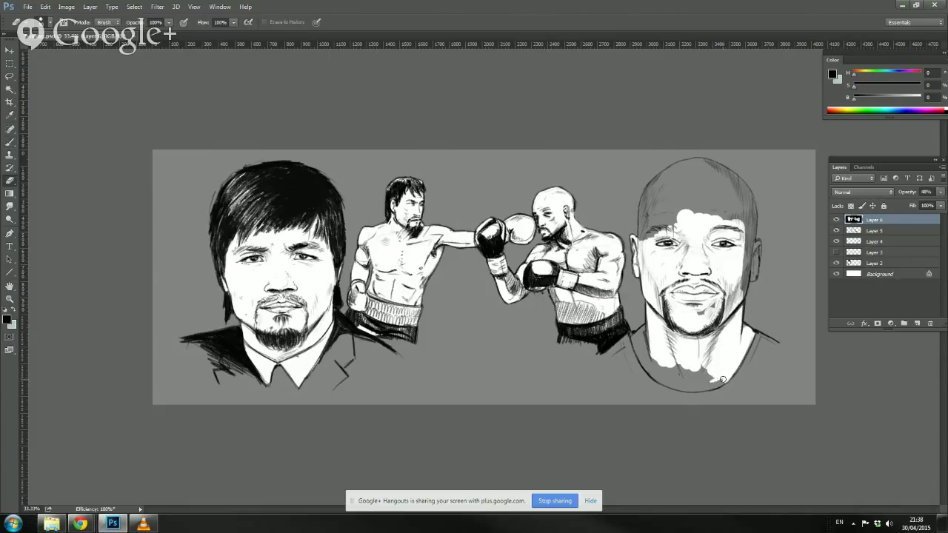
mouse_move(723, 380)
left_mouse_down()
mouse_move(702, 386)
mouse_move(724, 380)
mouse_move(698, 368)
mouse_move(704, 363)
mouse_move(711, 380)
mouse_move(682, 384)
mouse_move(694, 389)
mouse_move(722, 381)
mouse_move(668, 381)
mouse_move(679, 387)
mouse_move(650, 365)
mouse_move(724, 384)
left_mouse_up()
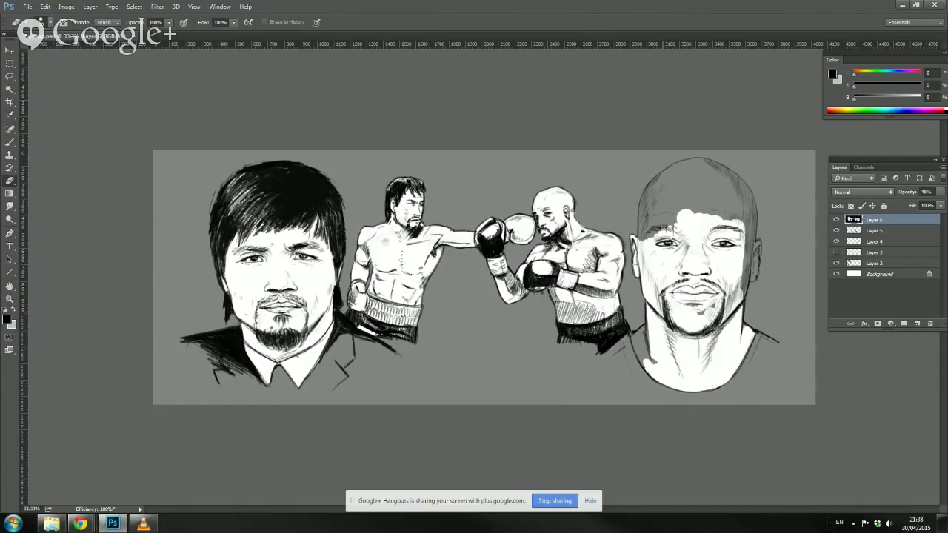
mouse_move(656, 364)
left_mouse_down()
mouse_move(648, 326)
mouse_move(644, 348)
mouse_move(635, 346)
mouse_move(661, 367)
left_mouse_up()
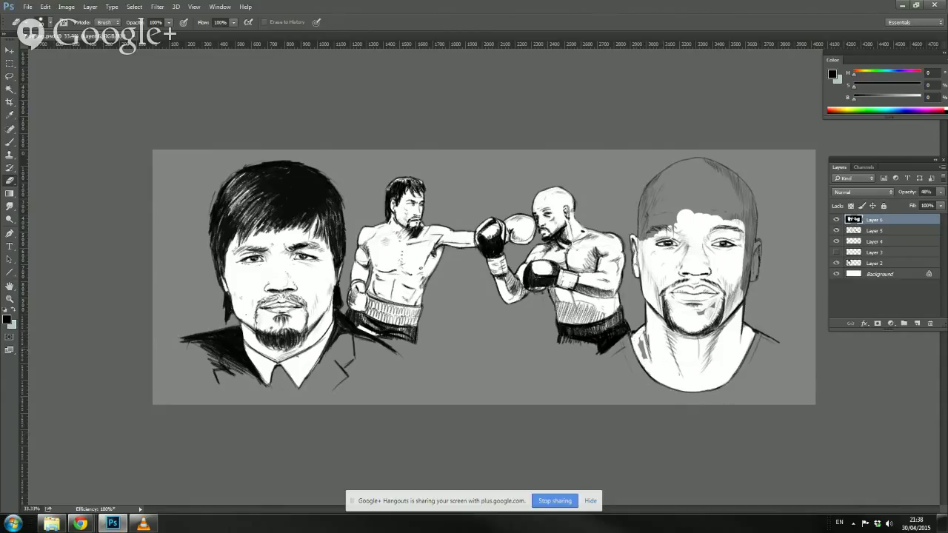
left_click_drag(643, 359, 650, 337)
Step: Erase the remaining grey overlay from the bald portrait's ears, forehead and scalp up to the head outline
mouse_move(746, 293)
left_mouse_down()
mouse_move(759, 252)
mouse_move(757, 243)
mouse_move(748, 282)
mouse_move(748, 200)
mouse_move(748, 213)
mouse_move(719, 200)
mouse_move(709, 216)
mouse_move(697, 208)
mouse_move(671, 222)
mouse_move(661, 208)
mouse_move(652, 230)
mouse_move(646, 210)
mouse_move(643, 232)
mouse_move(642, 211)
mouse_move(641, 232)
mouse_move(643, 210)
left_mouse_up()
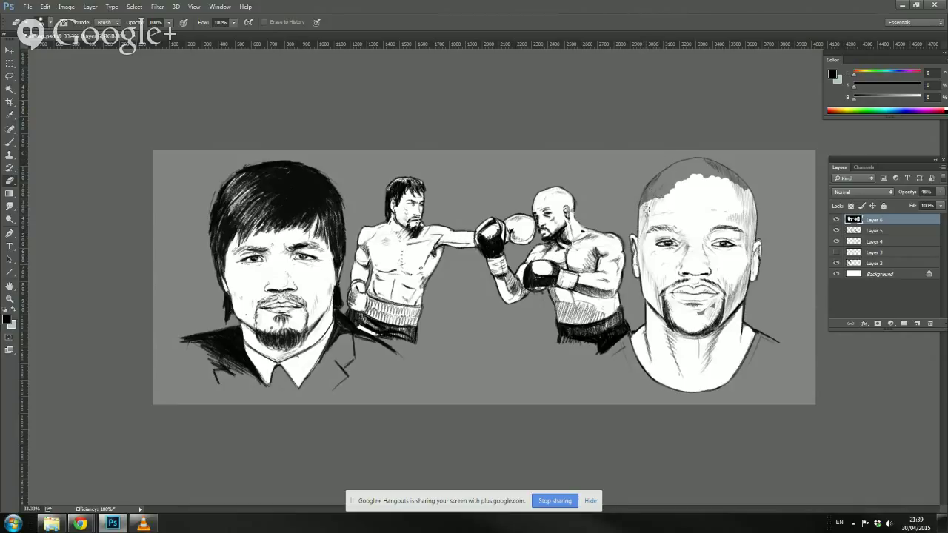
mouse_move(646, 209)
left_mouse_down()
mouse_move(662, 179)
mouse_move(647, 198)
left_mouse_up()
mouse_move(686, 165)
left_mouse_down()
mouse_move(656, 180)
mouse_move(688, 162)
mouse_move(656, 200)
left_mouse_up()
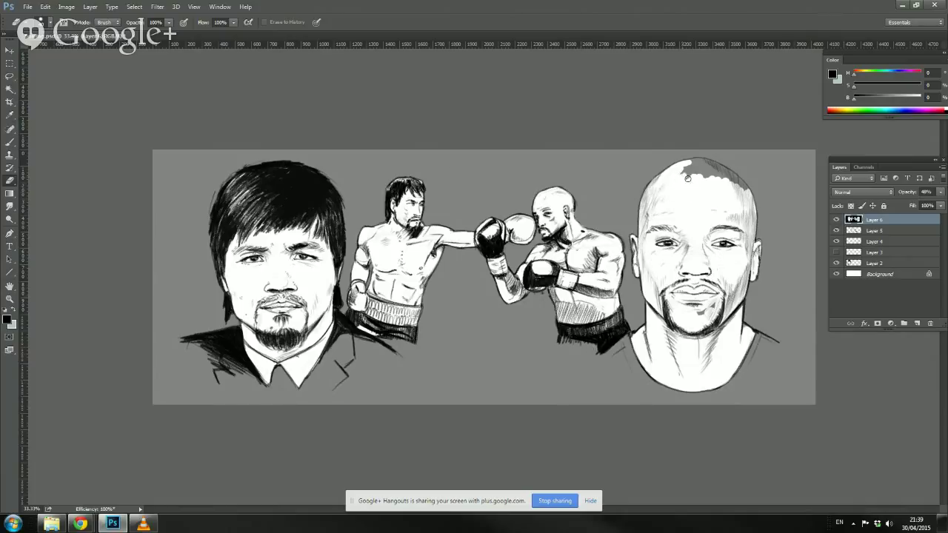
mouse_move(681, 180)
left_mouse_down()
mouse_move(704, 168)
mouse_move(688, 163)
mouse_move(720, 167)
mouse_move(704, 162)
mouse_move(749, 194)
mouse_move(704, 166)
left_mouse_up()
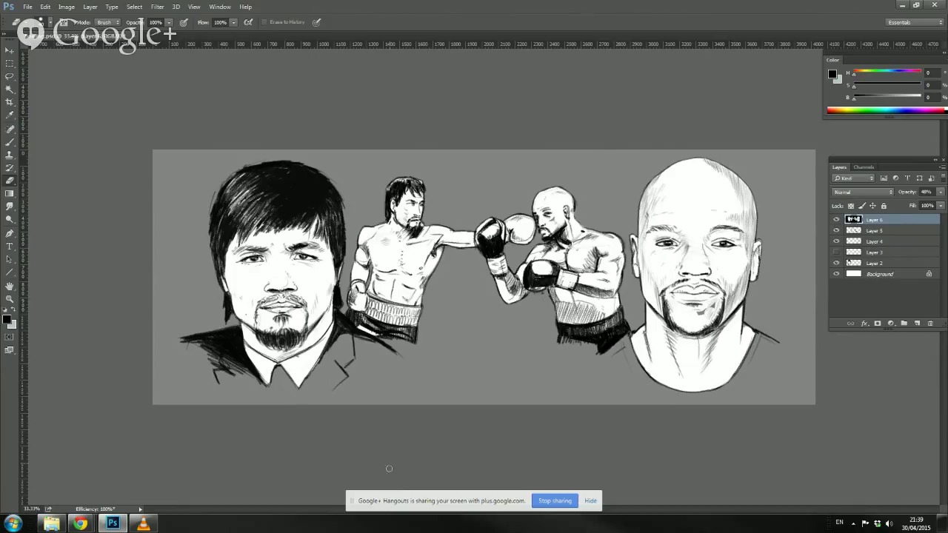
Step: Set the workspace colour around the canvas to black, with the whole illustration in view
key("ctrl+minus")
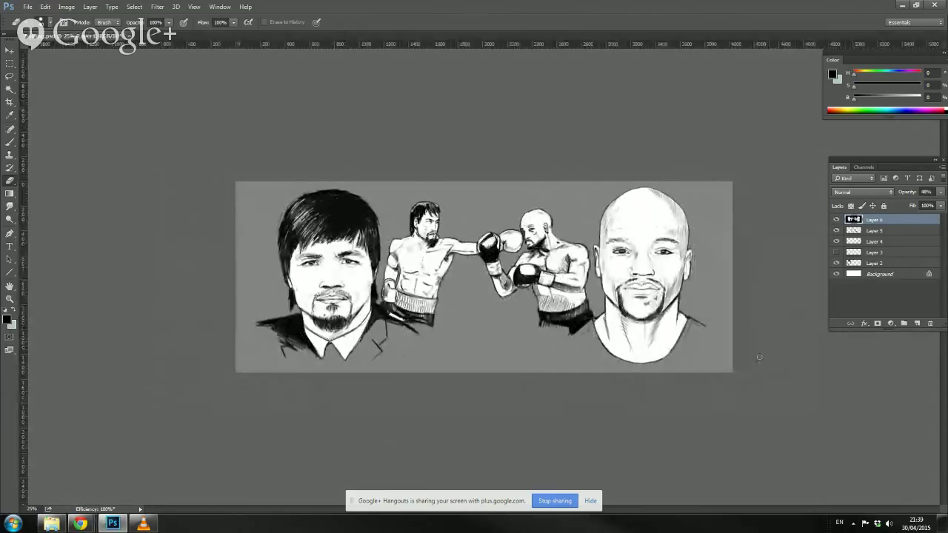
right_click(782, 342)
left_click(807, 363)
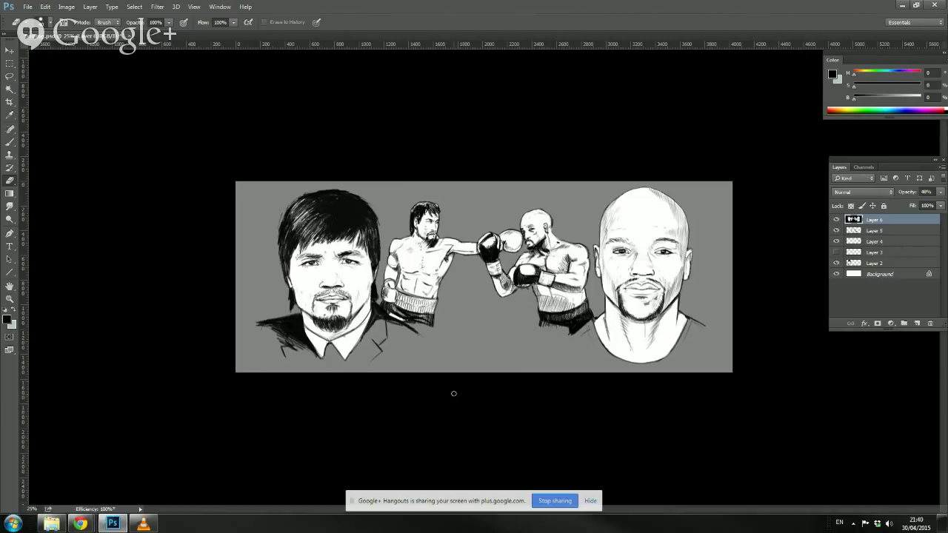
Step: Add a Curves adjustment layer above Layer 6 and pull the curve down in the shadows and highlights to darken the image
left_click(891, 324)
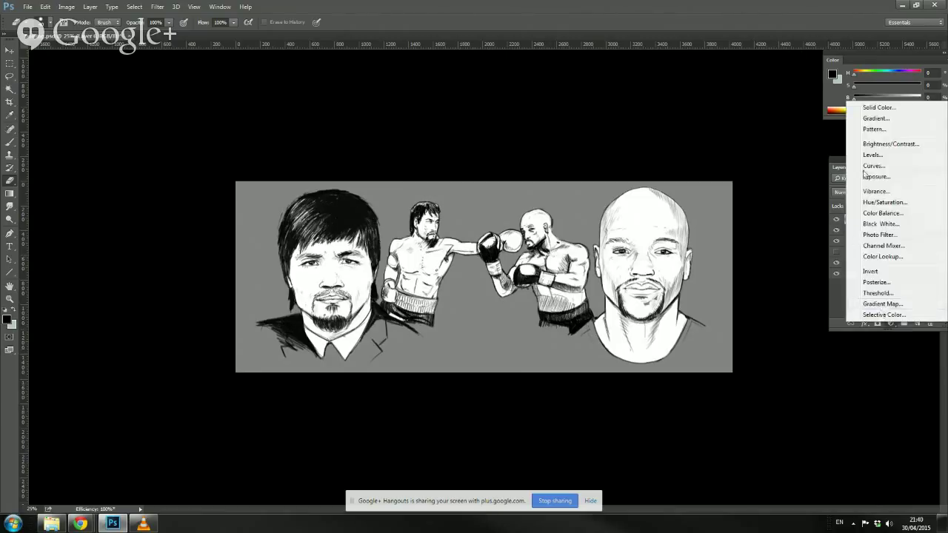
left_click(873, 167)
left_click_drag(763, 377, 755, 401)
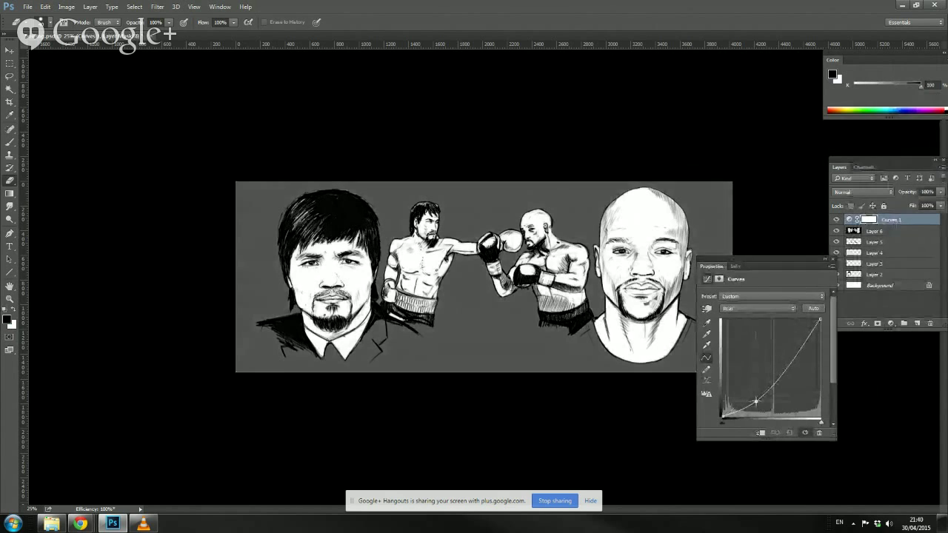
left_click_drag(795, 349, 801, 361)
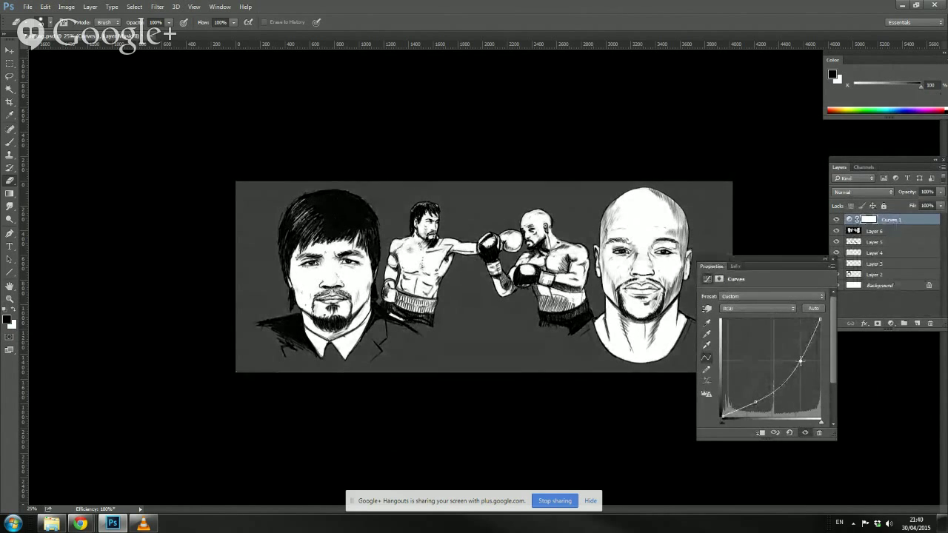
left_click(832, 260)
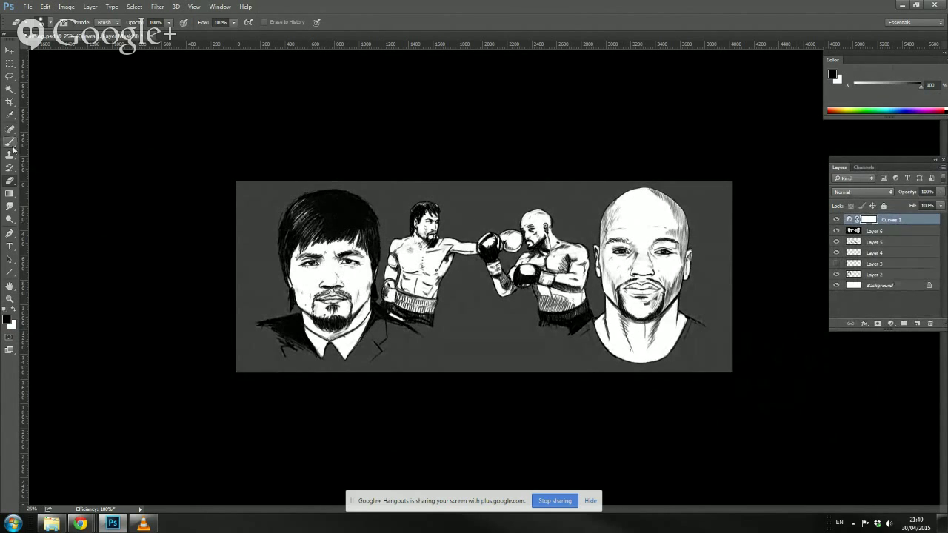
Step: Mask the Curves darkening out of the picture's middle in black with the soft 300 px brush, greatly enlarged, leaving dark edges
key("b")
right_click(500, 335)
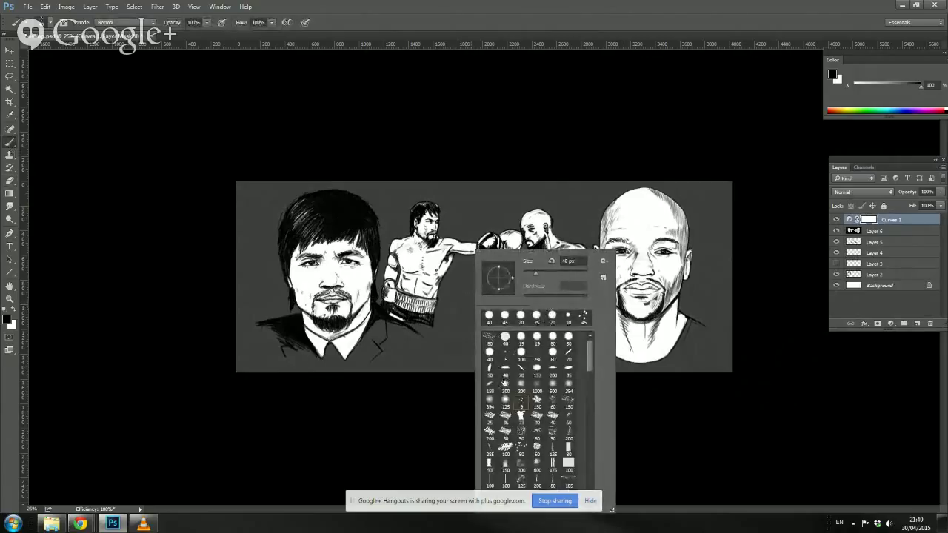
left_click(505, 384)
left_click(368, 20)
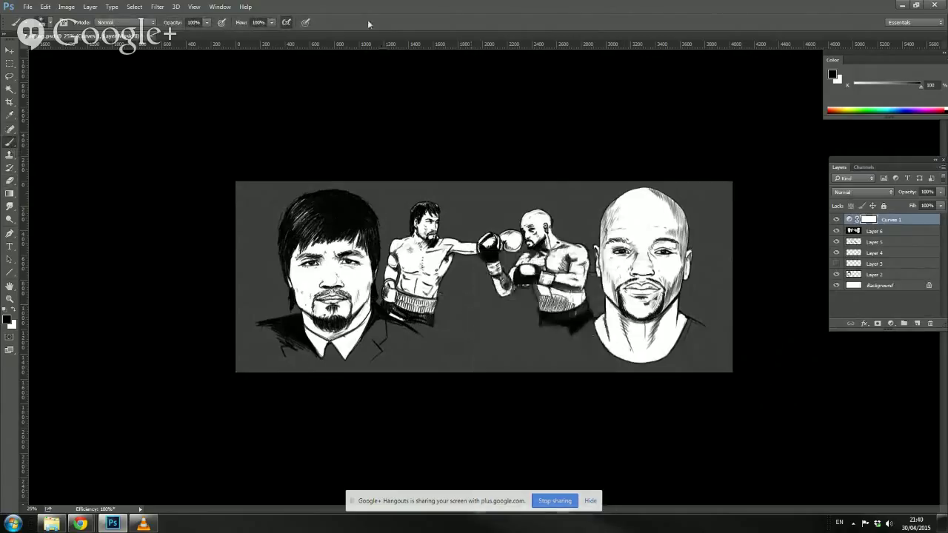
key("bracketright")
key("bracketright")
key("bracketright")
key("bracketright")
key("bracketright")
key("bracketright")
mouse_move(304, 263)
left_mouse_down()
mouse_move(337, 251)
mouse_move(307, 298)
mouse_move(330, 266)
mouse_move(370, 301)
mouse_move(498, 269)
mouse_move(690, 281)
mouse_move(658, 281)
mouse_move(663, 265)
mouse_move(641, 261)
mouse_move(669, 269)
mouse_move(673, 282)
mouse_move(292, 267)
mouse_move(278, 285)
mouse_move(643, 293)
mouse_move(229, 283)
left_mouse_up()
mouse_move(563, 302)
left_mouse_down()
mouse_move(726, 286)
mouse_move(729, 255)
mouse_move(218, 274)
left_mouse_up()
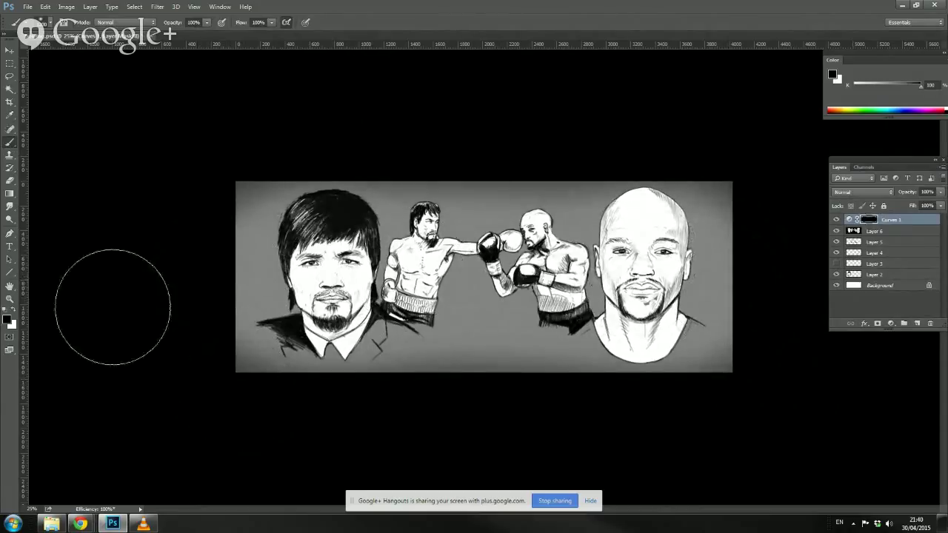
Step: Paint white on the Curves mask along the canvas's lower edge to strengthen the vignette there
left_click(14, 315)
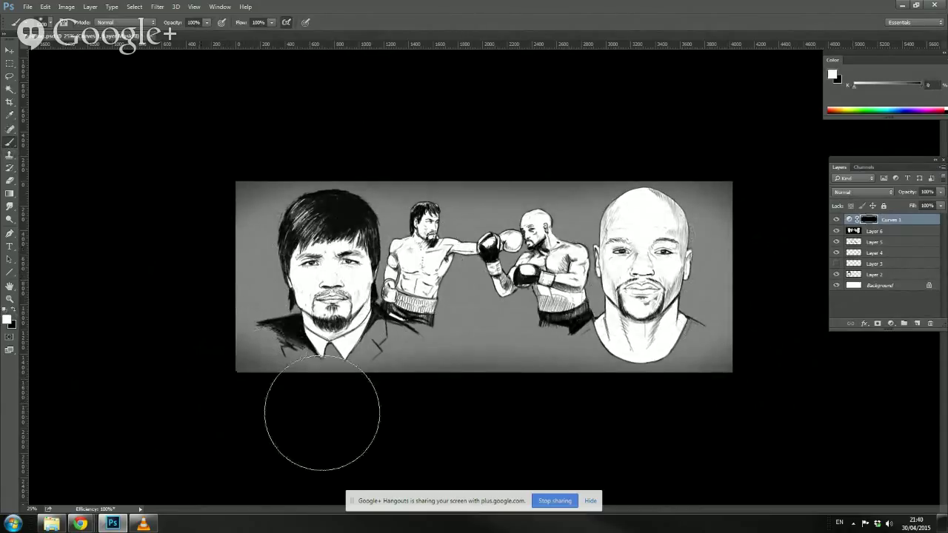
left_click_drag(318, 417, 739, 423)
key("bracketleft")
key("bracketleft")
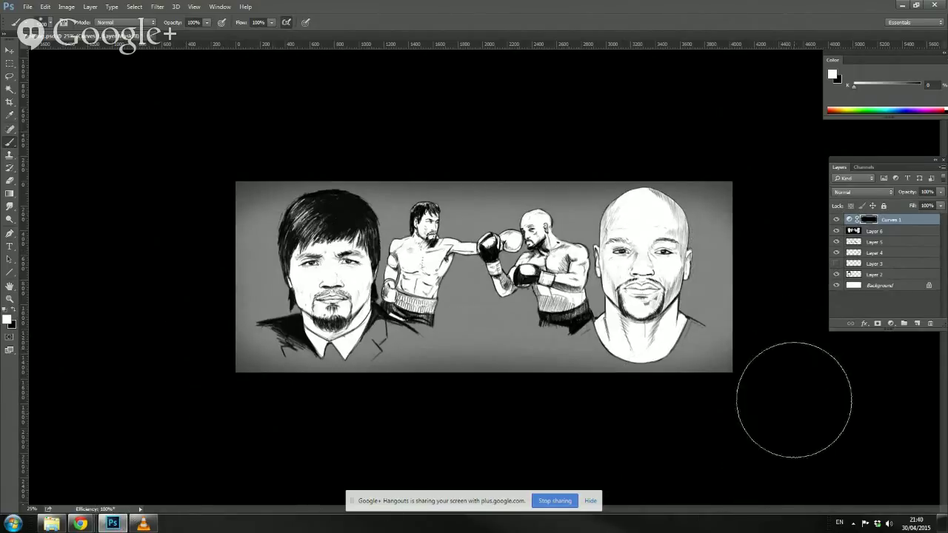
Step: Set the workspace colour around the canvas to dark grey and lower the Curves layer's opacity to 34%
right_click(789, 421)
left_click(807, 448)
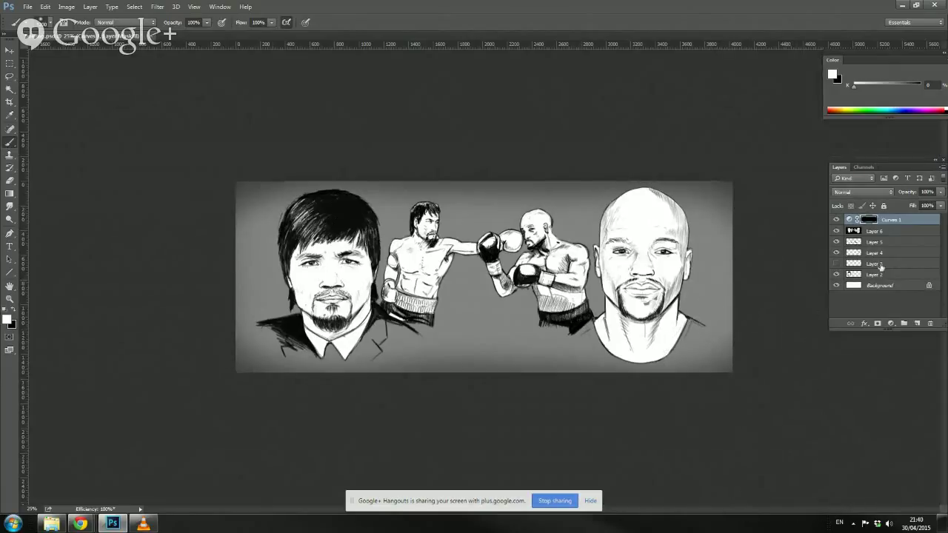
left_click_drag(939, 195, 906, 213)
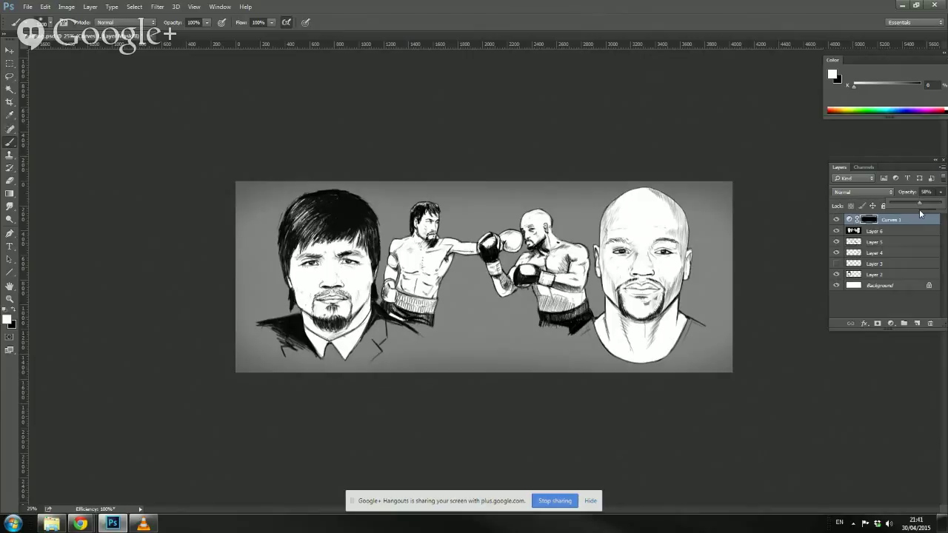
left_click_drag(921, 213, 907, 215)
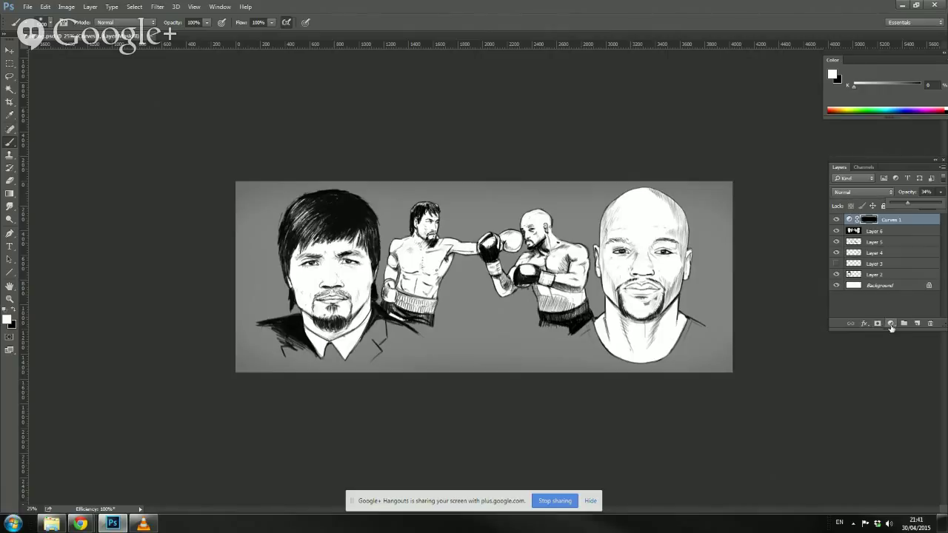
Step: Add the white caption "mayweather vs pacquiao" and centre it below the two boxers
left_click(10, 246)
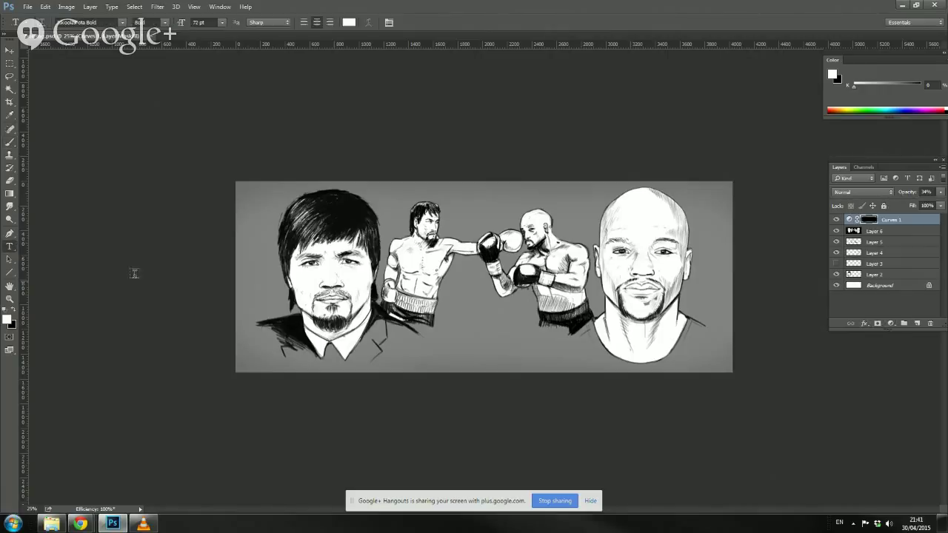
left_click(408, 355)
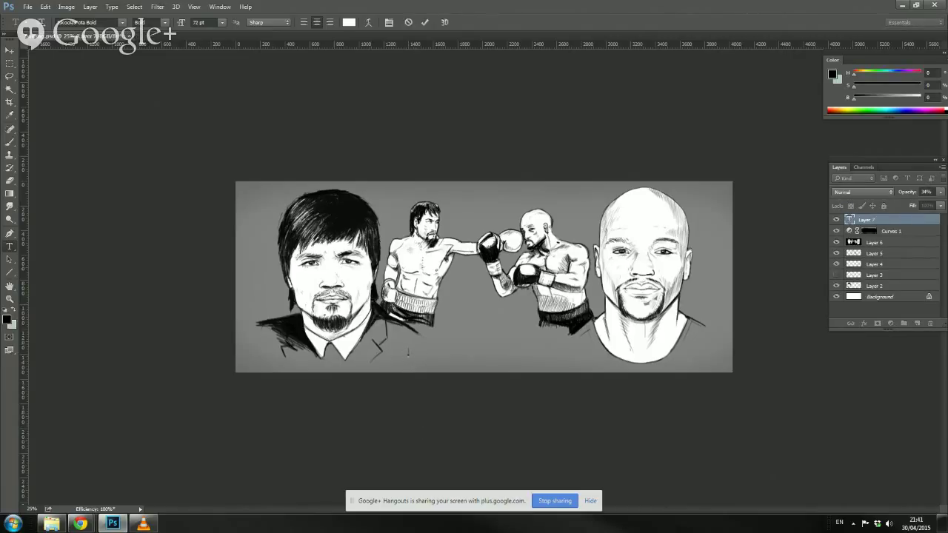
key("alt+Tab")
type("mayweather vs pacquiao")
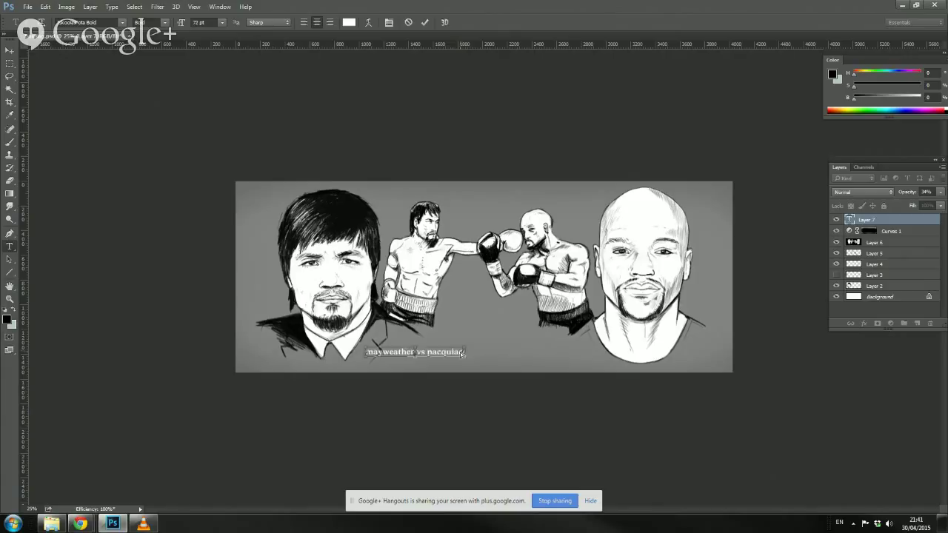
left_click(10, 50)
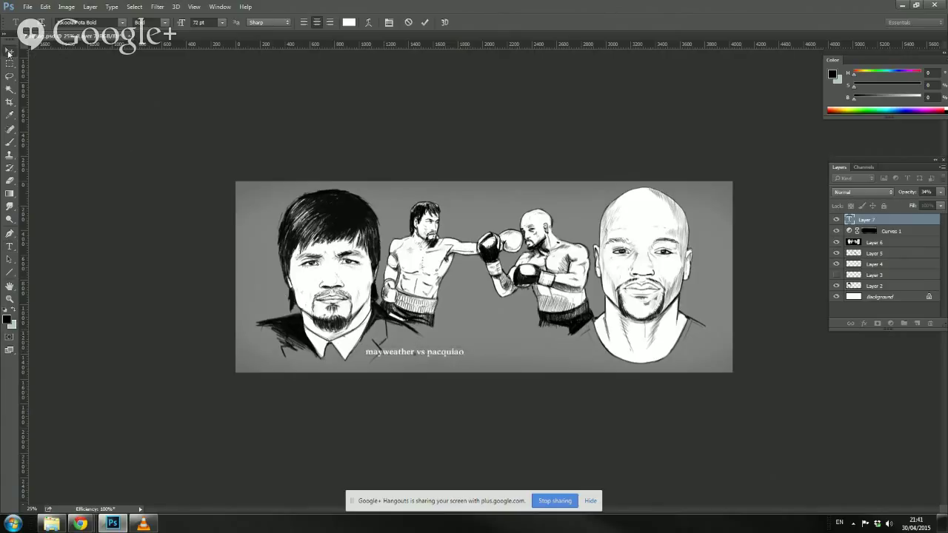
left_click_drag(437, 357, 495, 356)
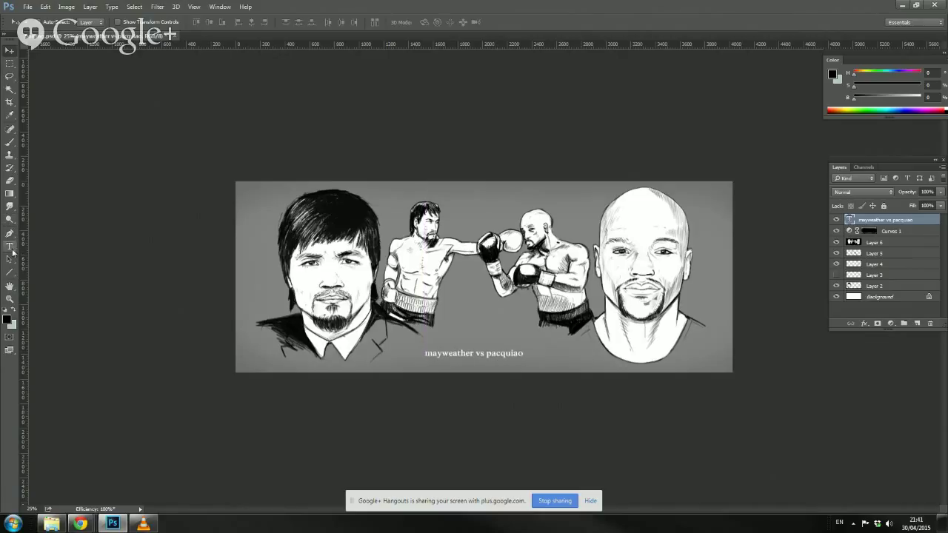
Step: Recapitalise the caption below the boxers so it reads "Mayweather VS Pacquiao"
left_click(9, 246)
left_click(431, 359)
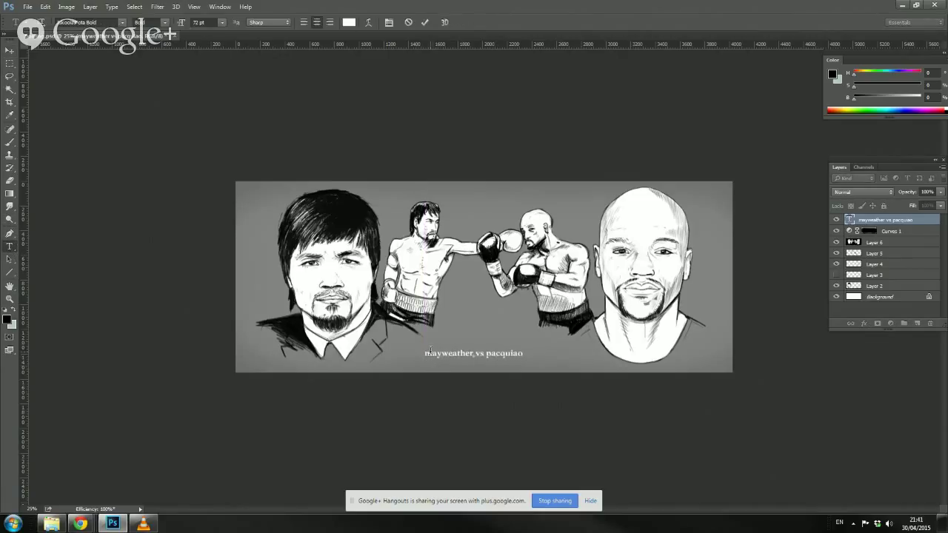
key("Delete")
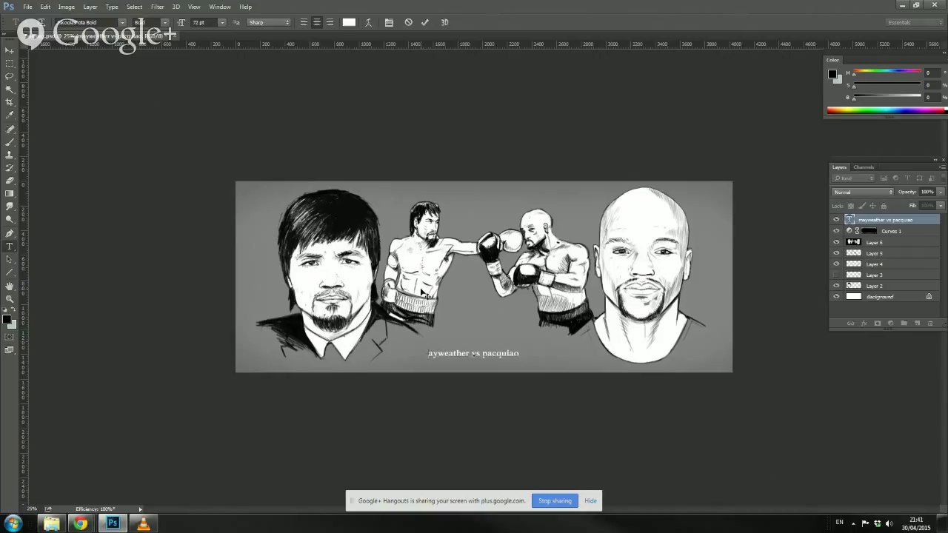
type("M")
key("Delete")
type("P")
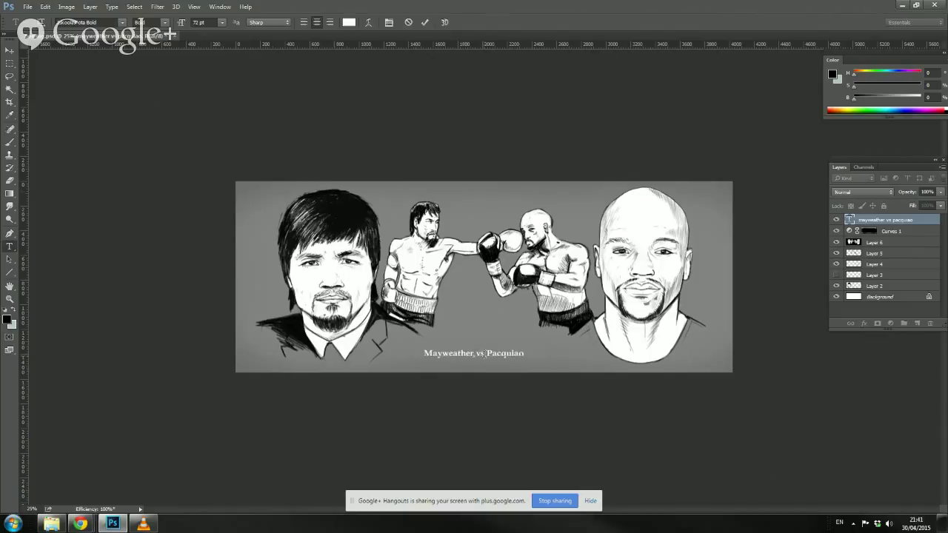
key("BackSpace")
key("BackSpace")
type("VS")
left_click(10, 64)
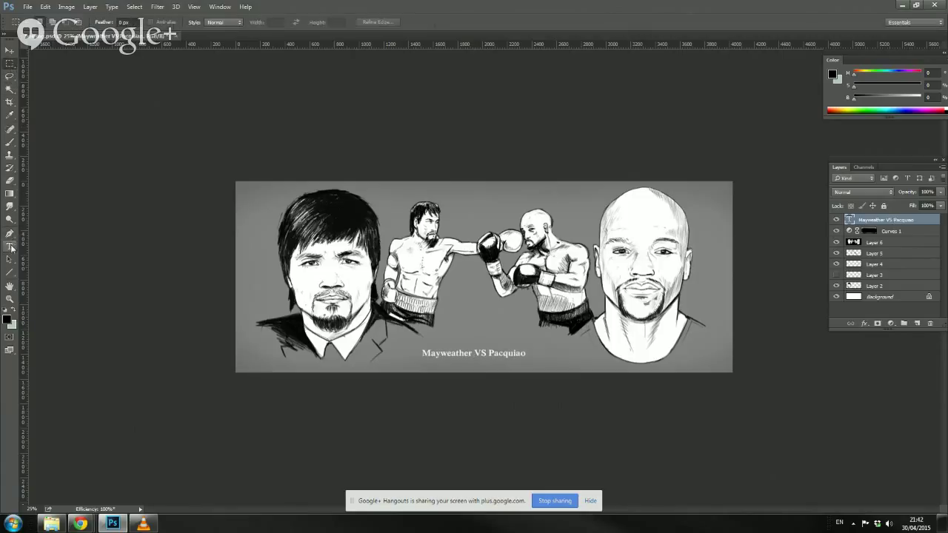
Step: Set the whole caption's font size to 120 pt and move it slightly lower and to the right
left_click(9, 247)
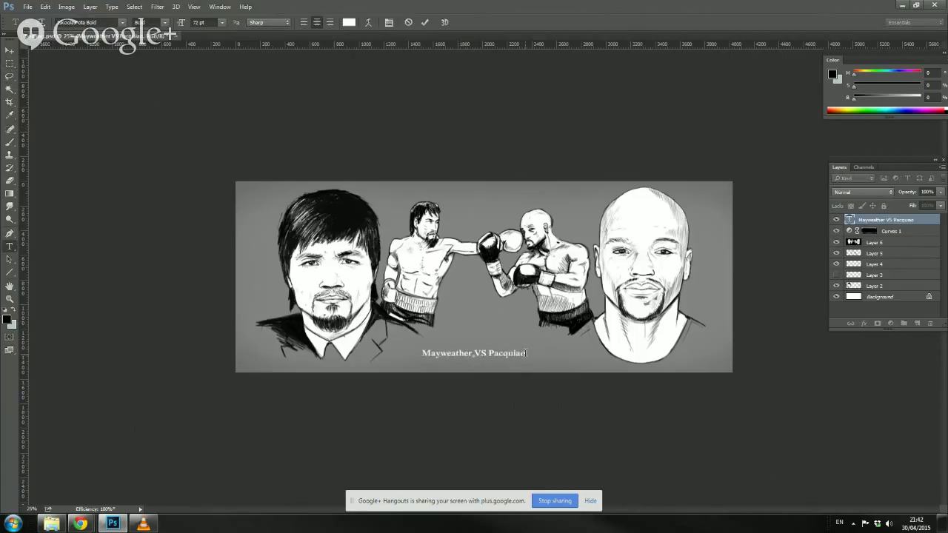
left_click_drag(525, 354, 421, 354)
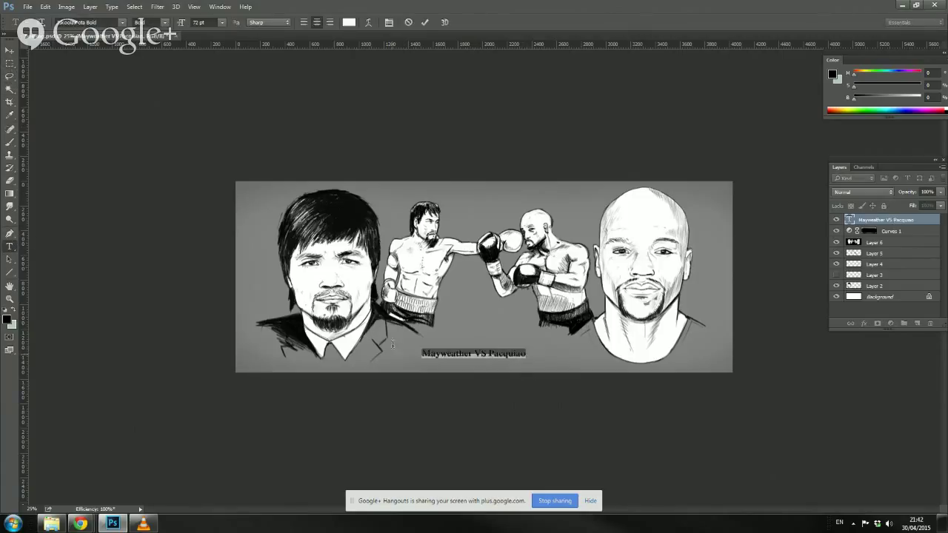
left_click(221, 23)
left_click(195, 30)
double_click(196, 22)
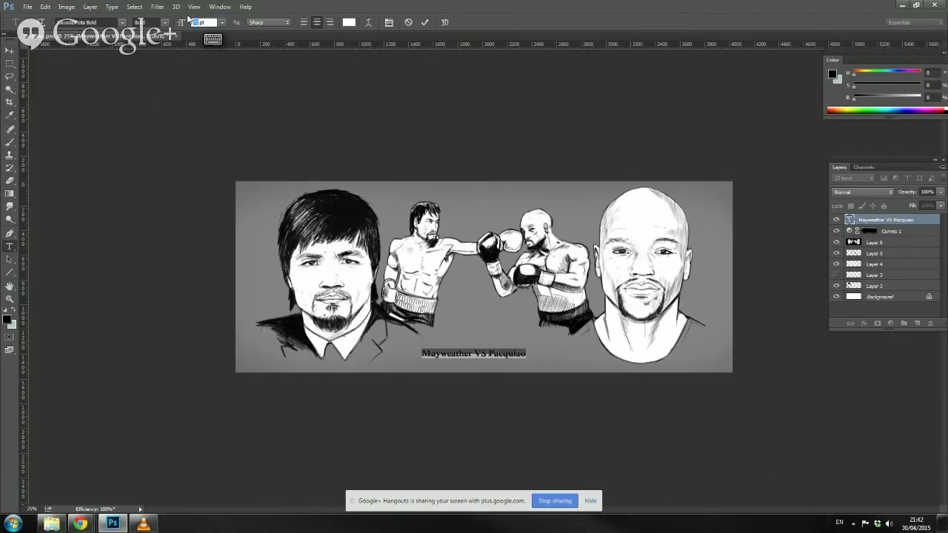
type("50")
key("Return")
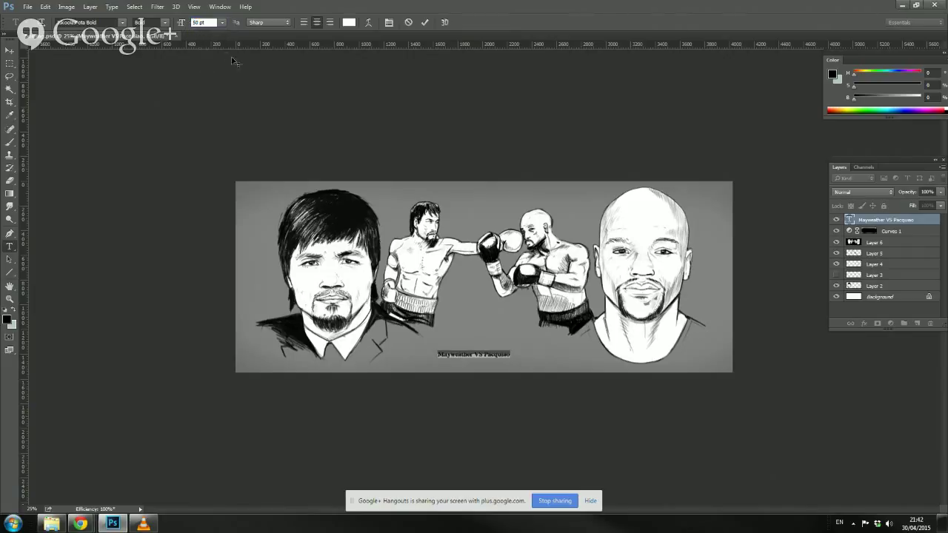
type("1")
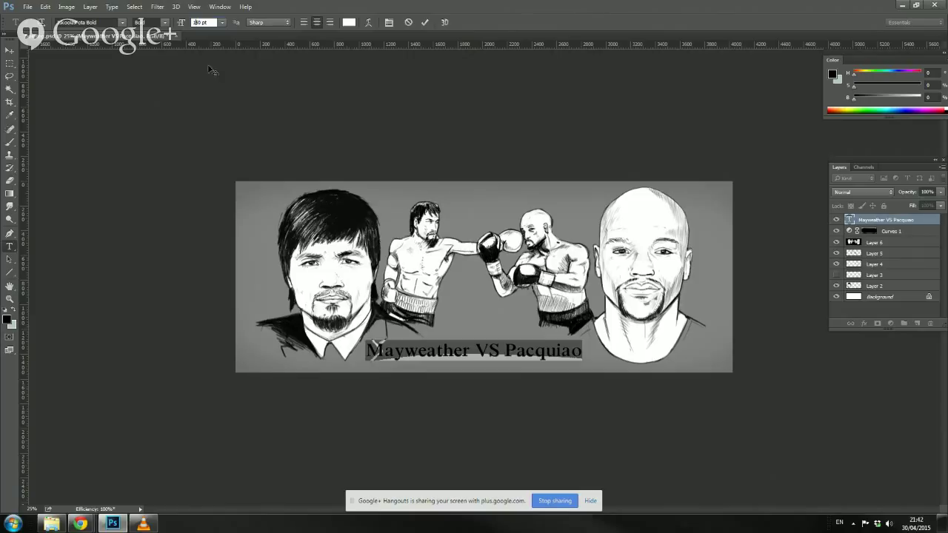
type("1")
key("Return")
type("10")
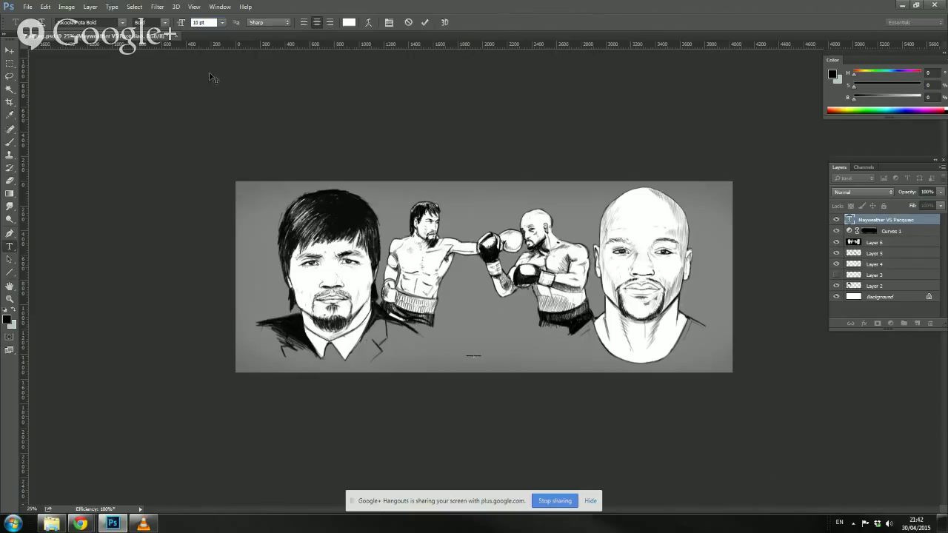
key("Return")
left_click(9, 50)
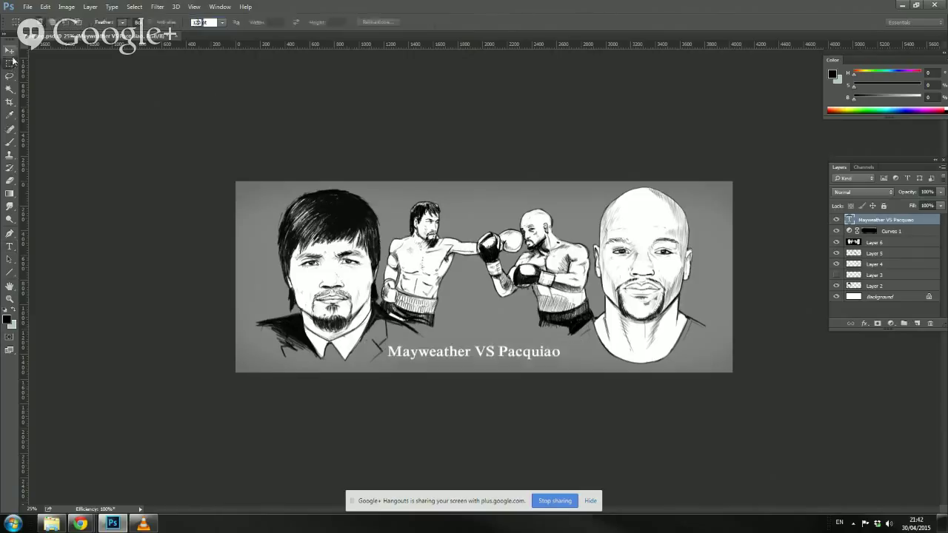
mouse_move(420, 357)
left_mouse_down()
mouse_move(436, 348)
mouse_move(430, 365)
left_mouse_up()
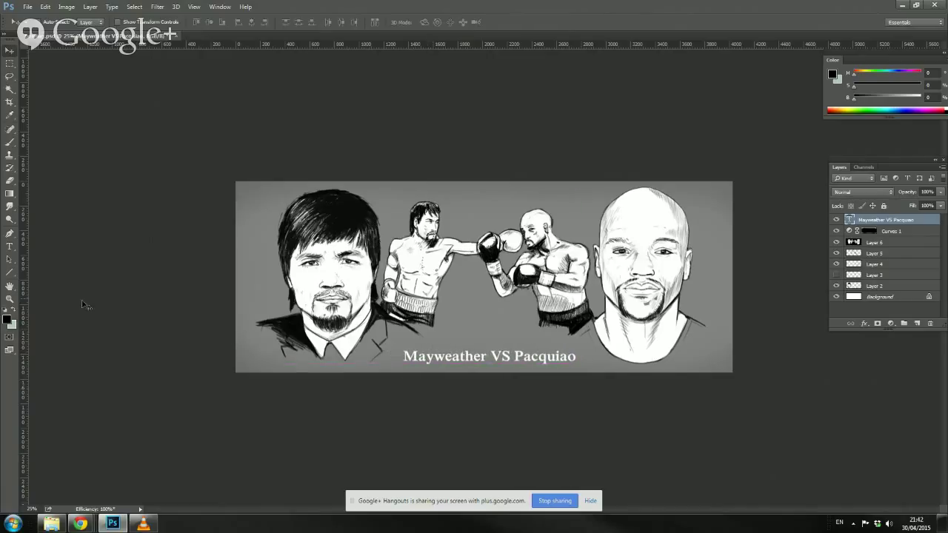
Step: Try successive fonts on the whole caption, settle on Lucida Console Regular, and nudge the caption slightly down and right
left_click(9, 246)
left_click(439, 357)
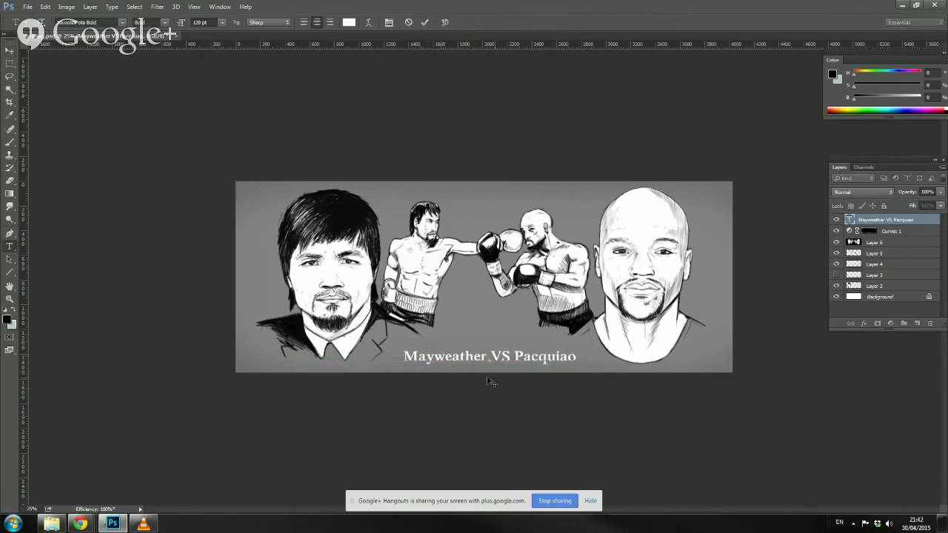
key("ctrl+a")
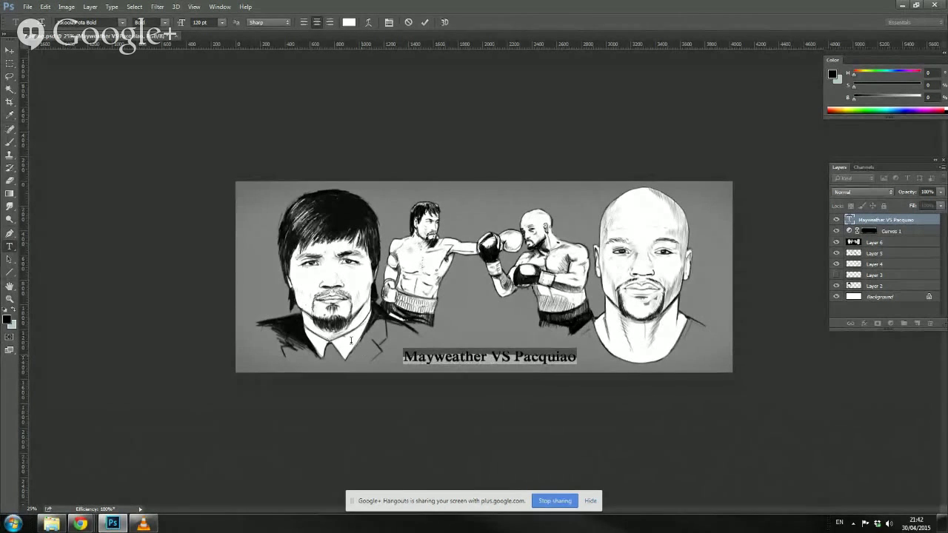
left_click(81, 23)
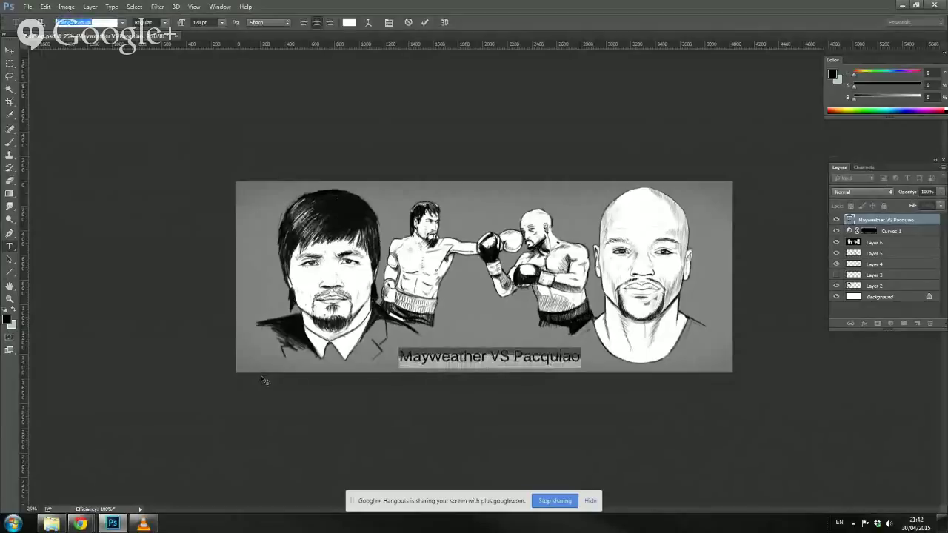
key("Down")
key("Down")
key("Down")
key("Down")
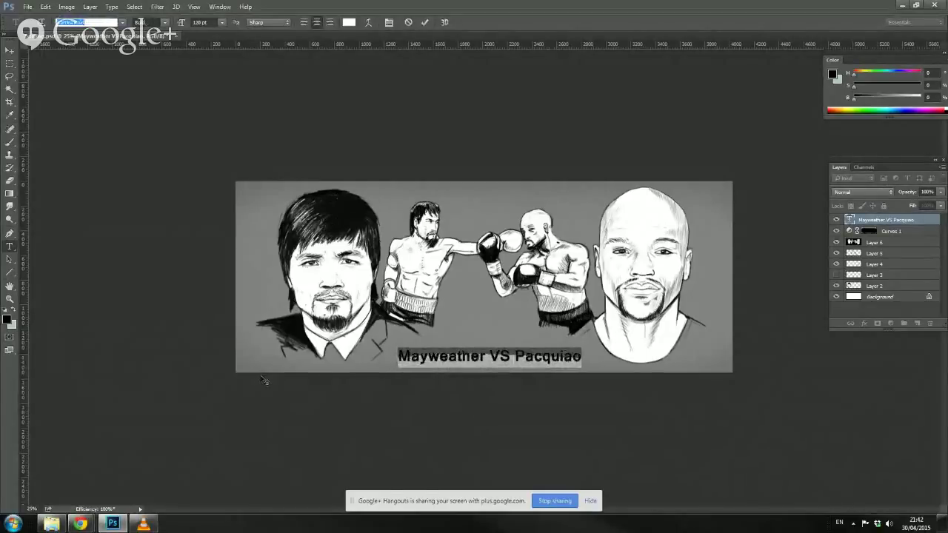
key("Down")
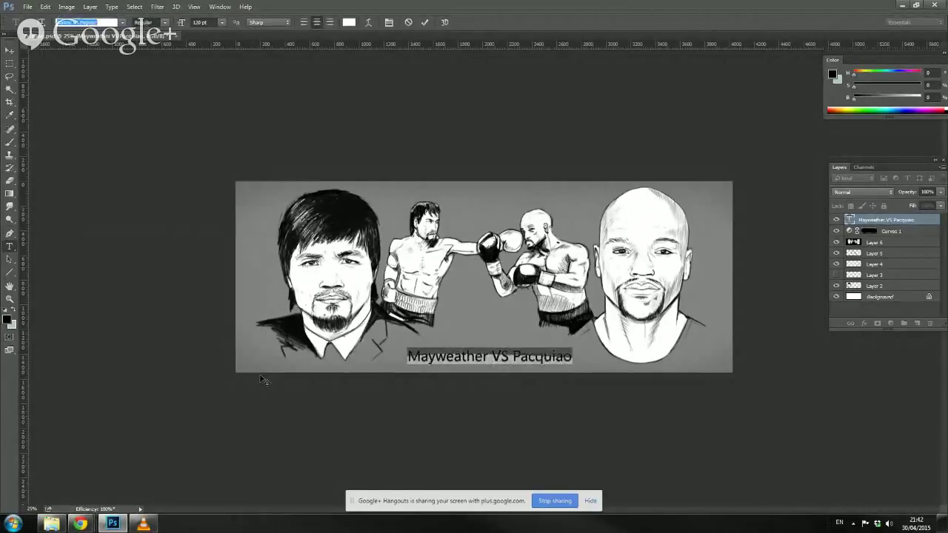
key("Down")
key("Down")
key("Down")
key("Down")
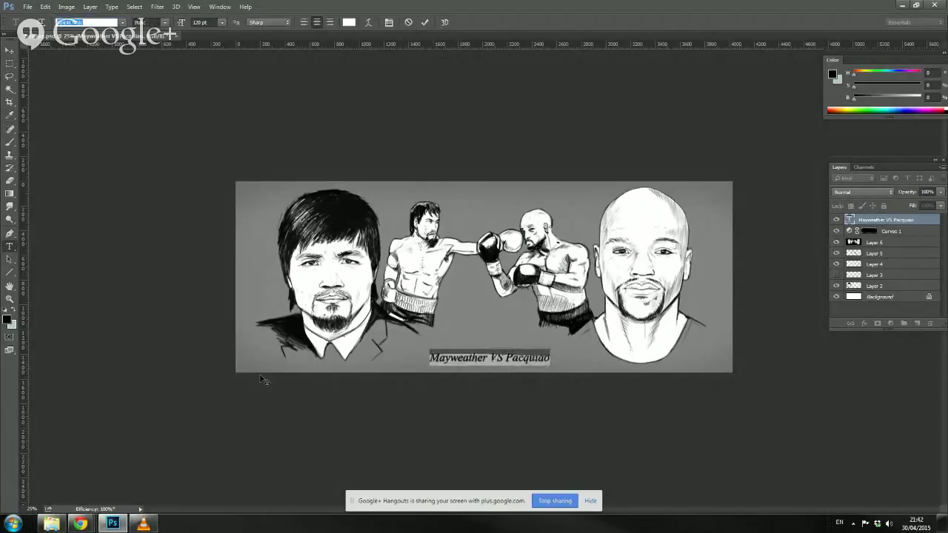
key("Down")
key("Down")
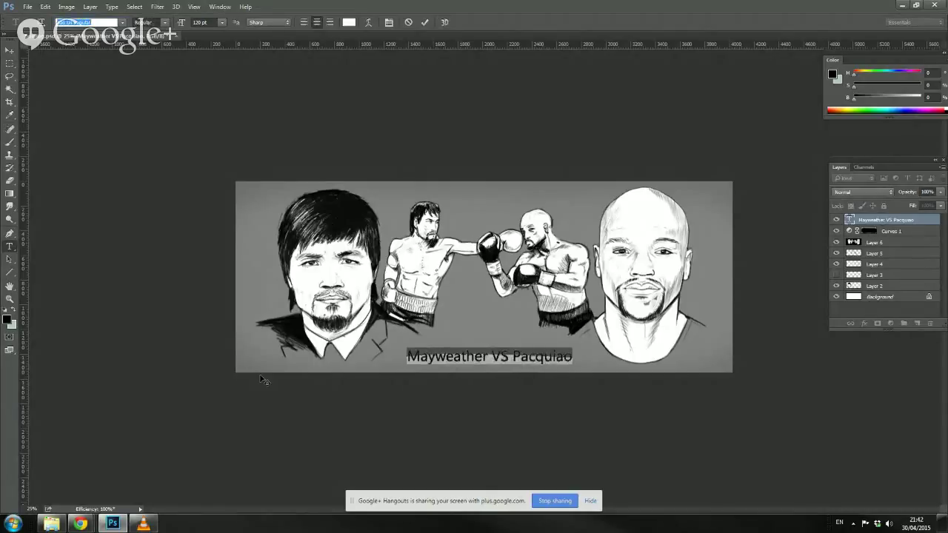
key("Down")
key("Down")
key("Down")
key("Down")
key("Down")
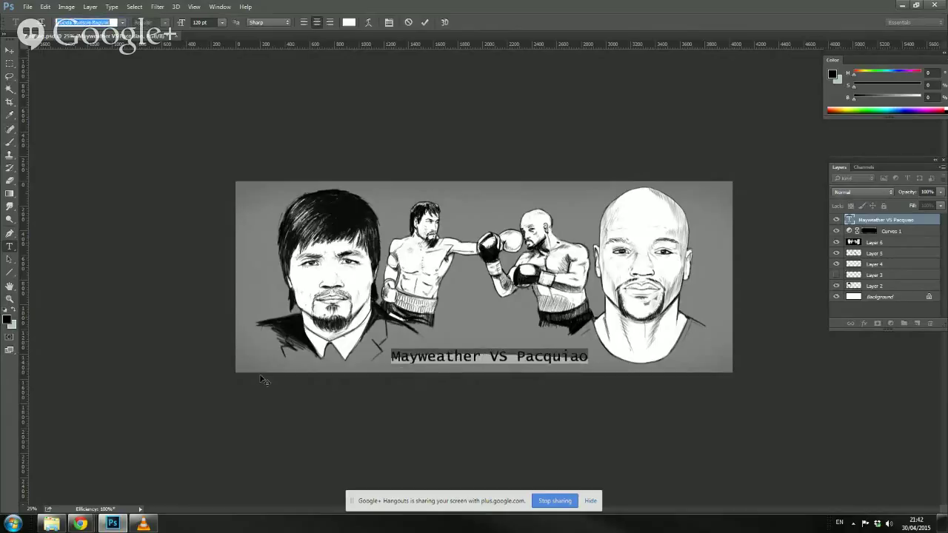
key("Escape")
left_click(10, 51)
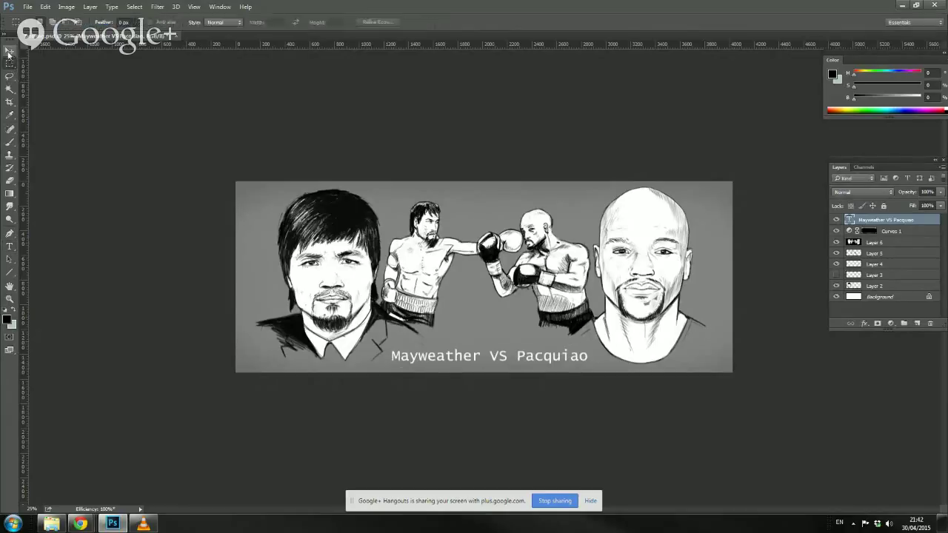
mouse_move(480, 360)
left_mouse_down()
mouse_move(480, 197)
mouse_move(491, 358)
left_mouse_up()
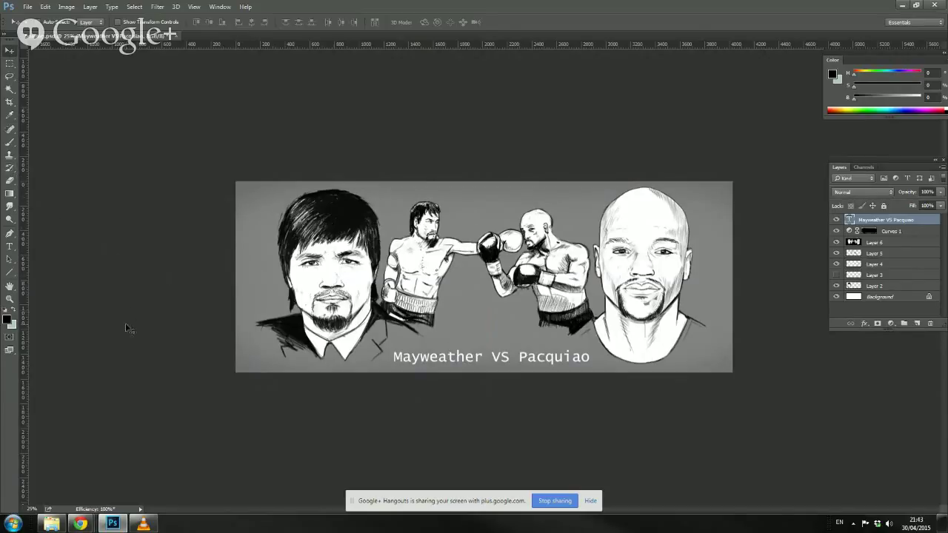
Step: Delete both fighters' names from the caption, leaving only "VS", and move it up into the gap between the two boxers
left_click(11, 247)
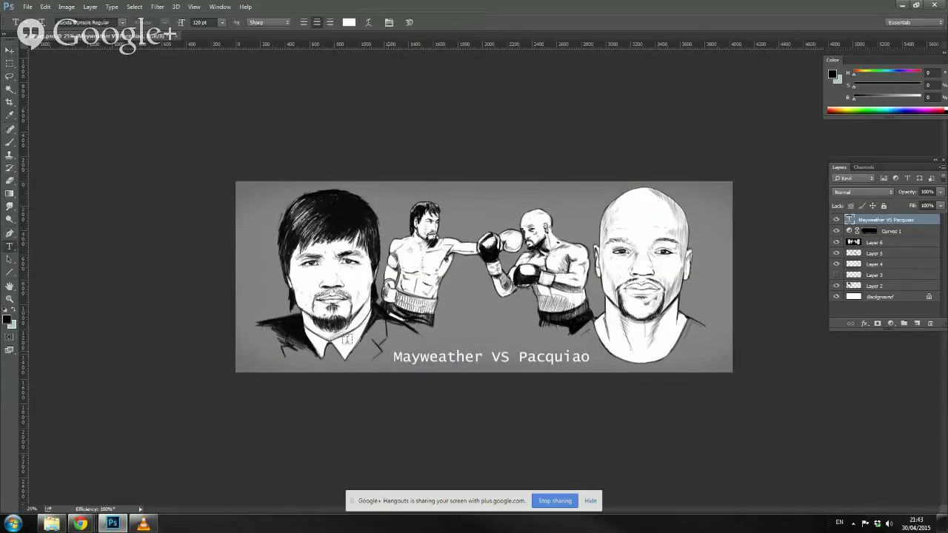
left_click_drag(492, 357, 357, 358)
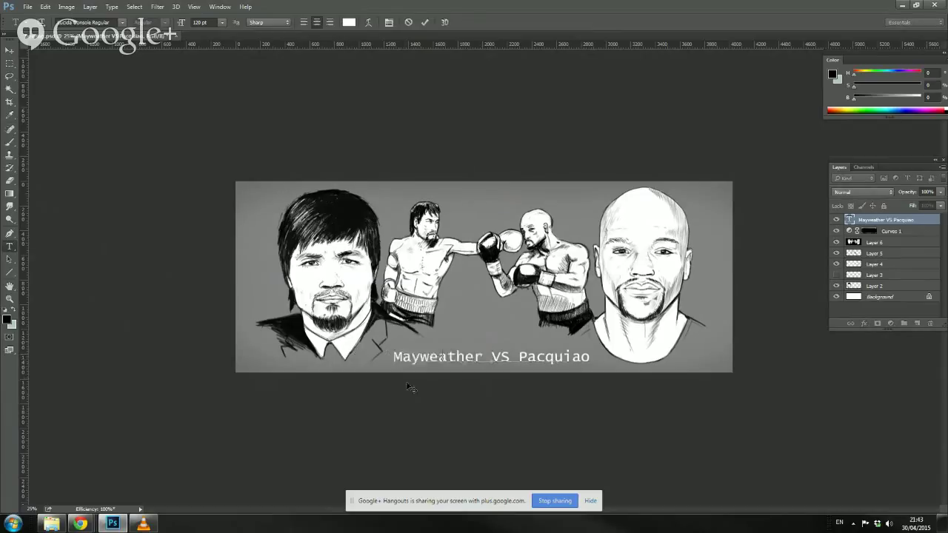
key("BackSpace")
left_click_drag(459, 357, 556, 374)
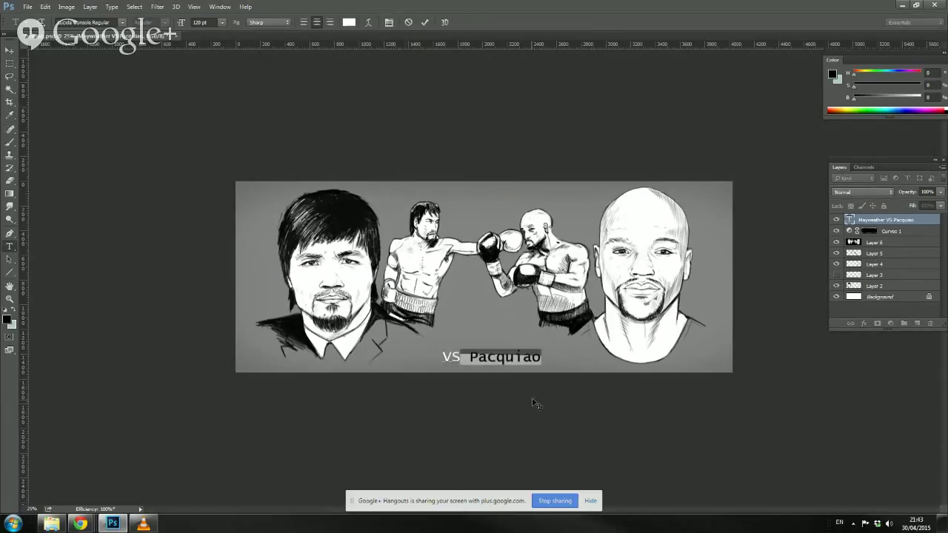
key("BackSpace")
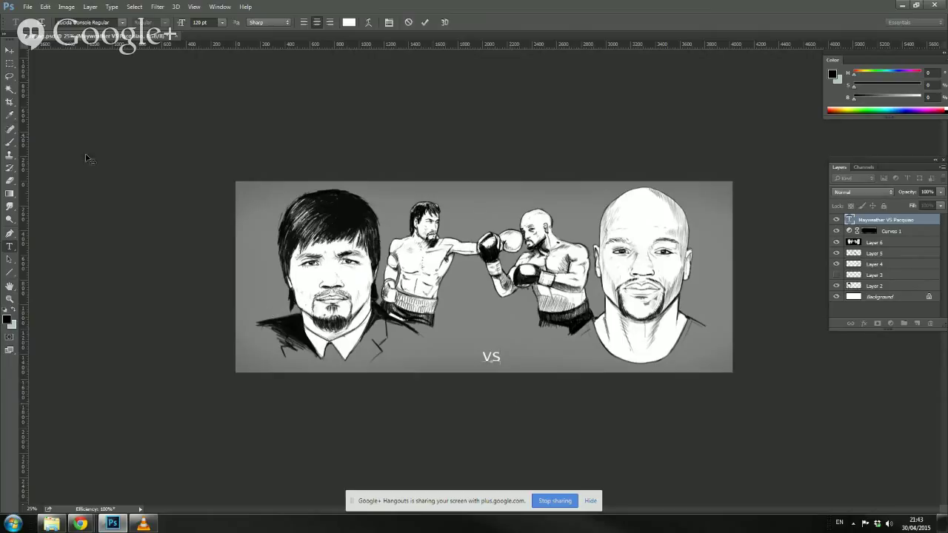
left_click(9, 51)
left_click_drag(491, 363, 476, 328)
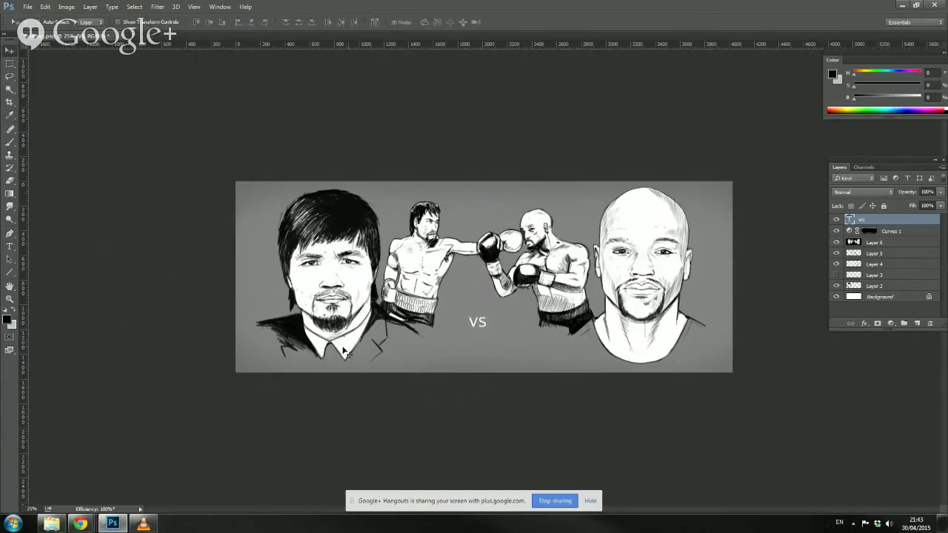
Step: Enlarge the "VS" text to 300 pt and nudge it slightly lower between the boxers
left_click(9, 246)
double_click(478, 324)
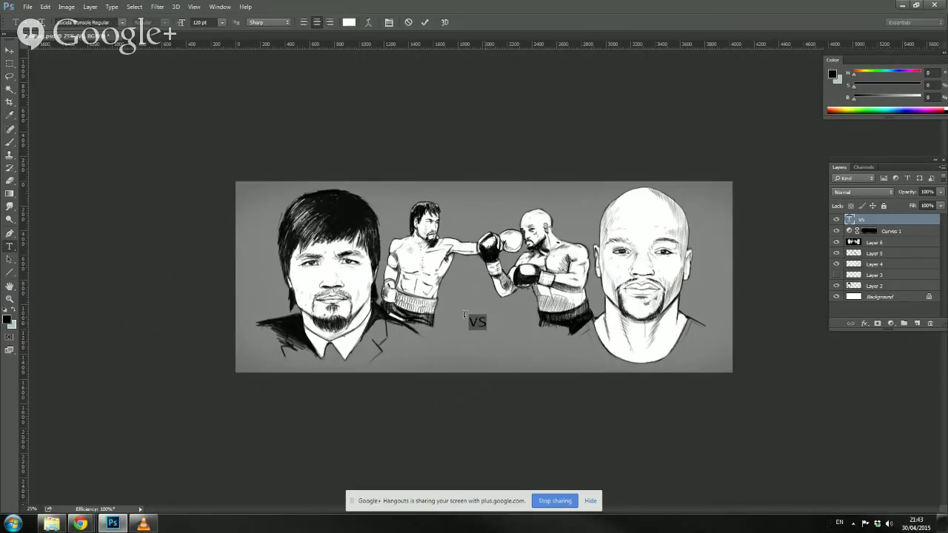
left_click_drag(201, 23, 173, 23)
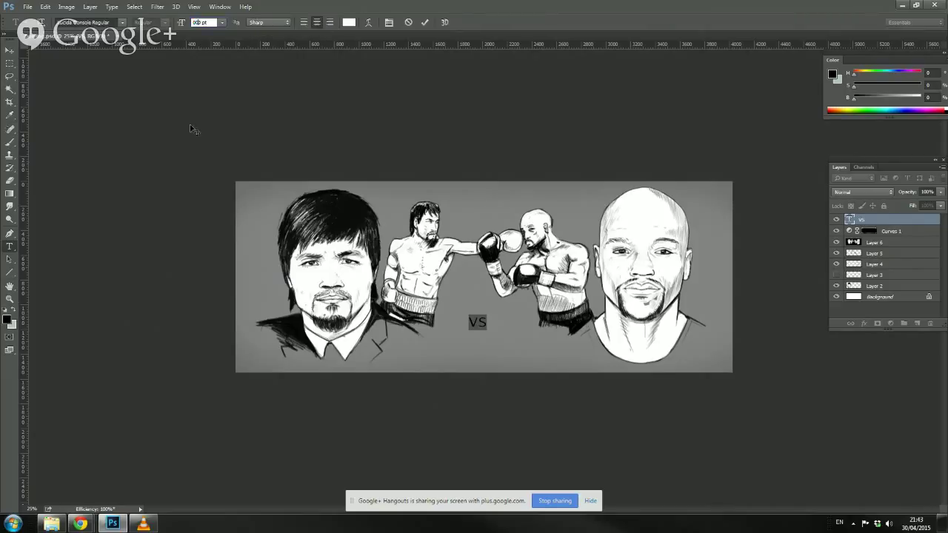
key("BackSpace")
key("BackSpace")
type("36")
left_click(9, 50)
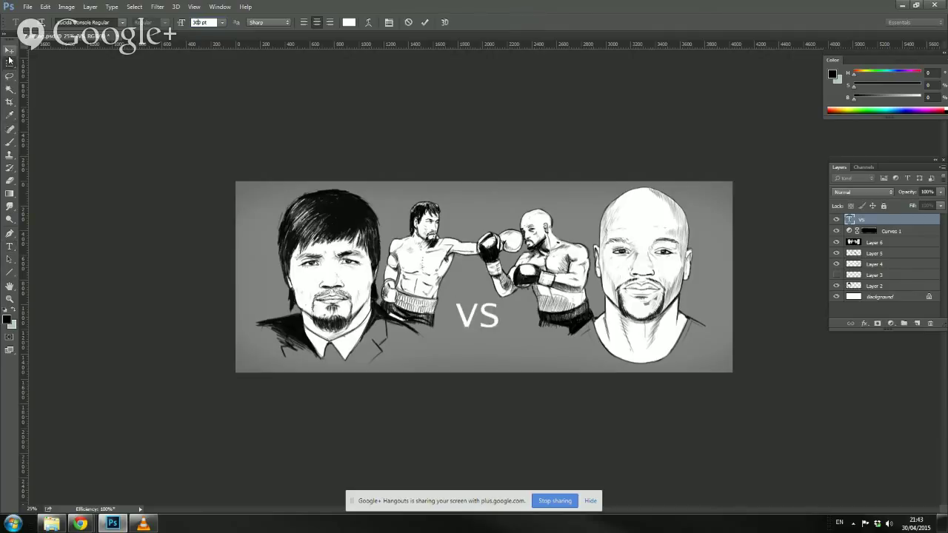
mouse_move(473, 326)
left_mouse_down()
mouse_move(478, 335)
mouse_move(477, 323)
left_mouse_up()
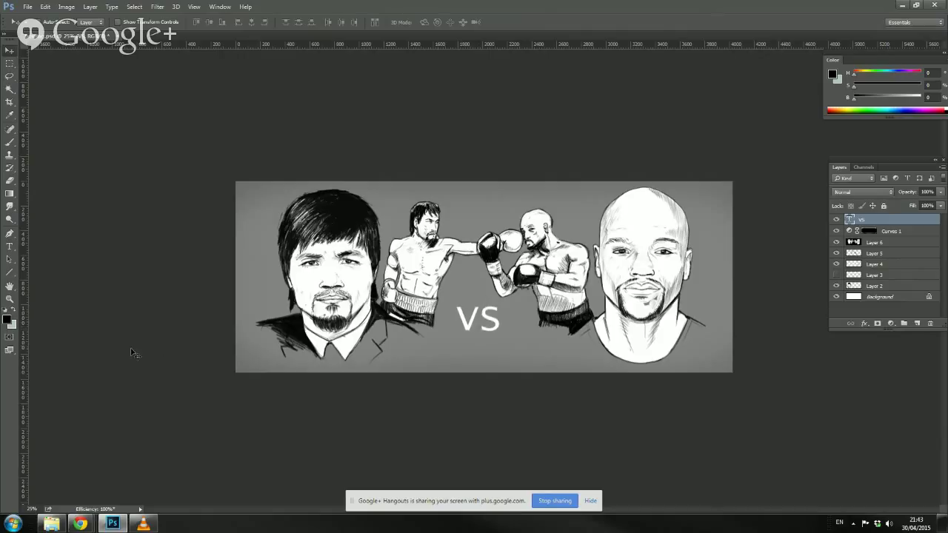
Step: Try successive fonts on the "VS" text between the boxers and settle on Magnum Regular
left_click(10, 248)
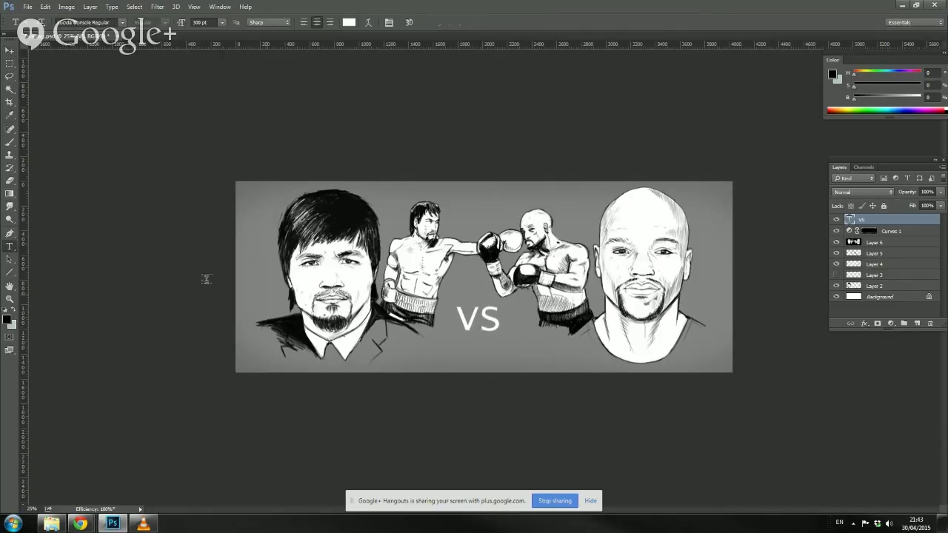
left_click_drag(499, 321, 436, 308)
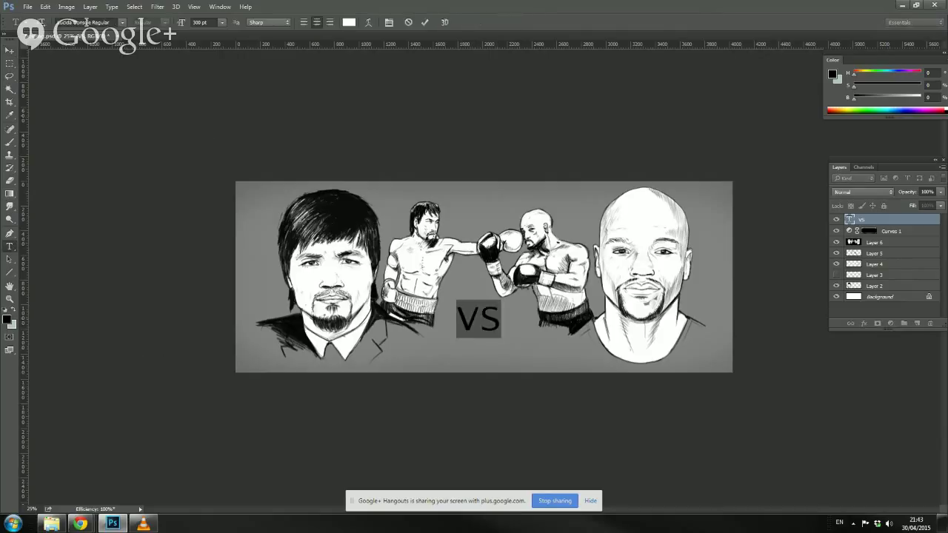
left_click(83, 23)
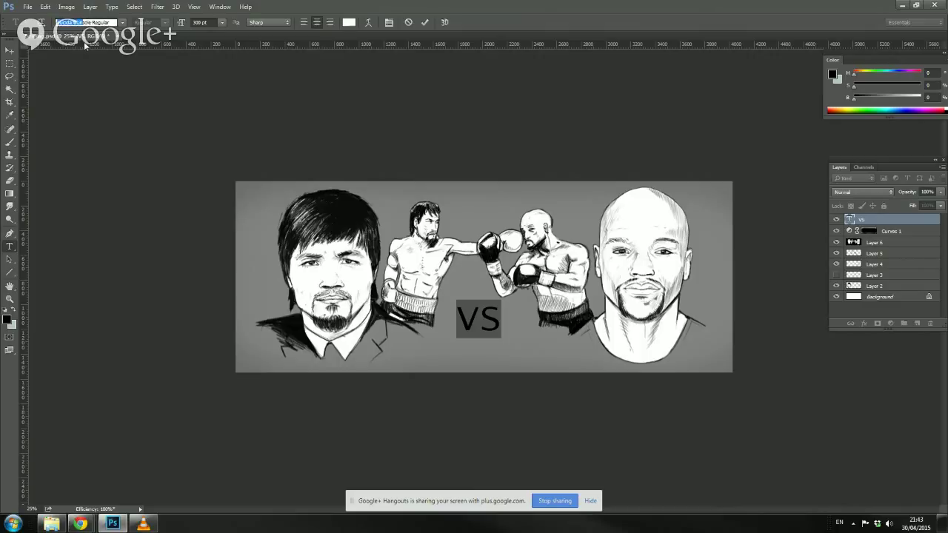
key("Down")
key("Down")
key("Down")
key("Down")
key("Down")
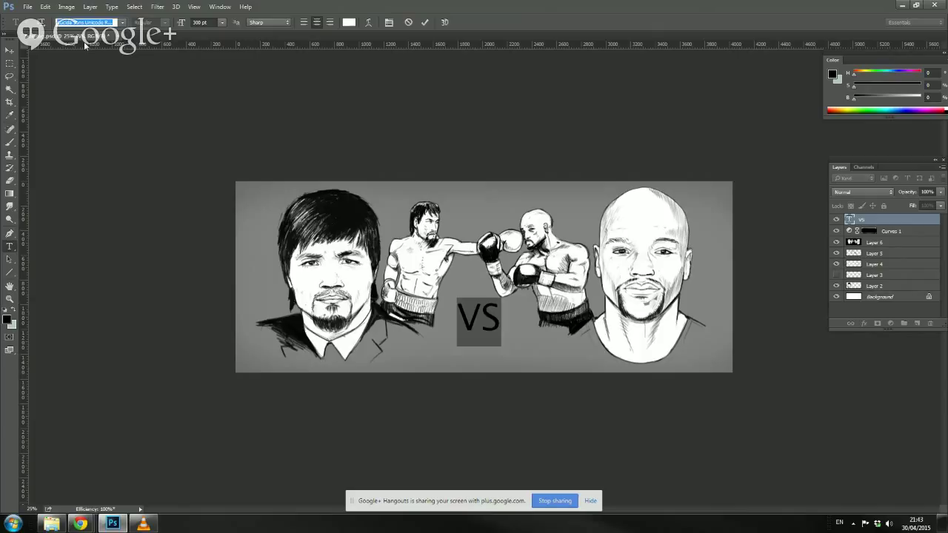
key("Down")
left_click(10, 63)
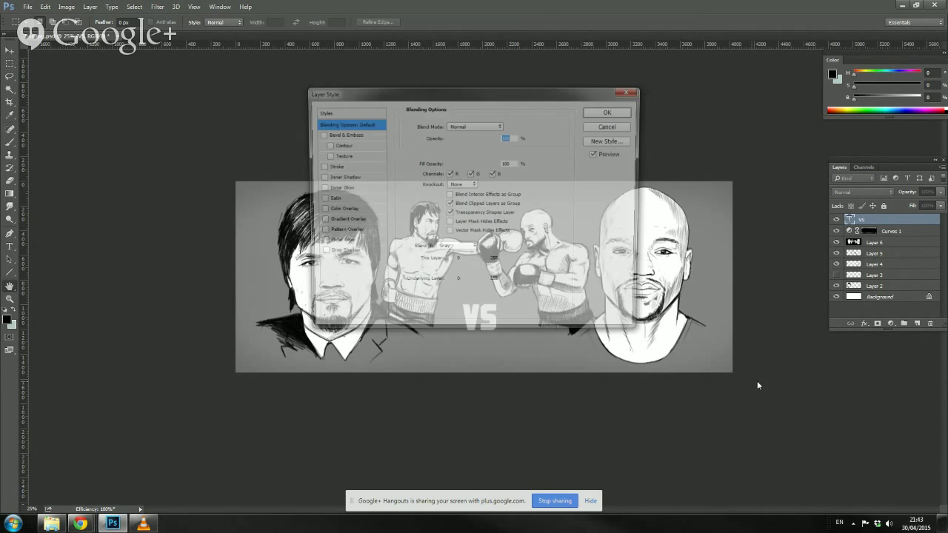
Step: Add a drop shadow to the "VS" text with 60% opacity and an increased size
left_click_drag(404, 91, 150, 57)
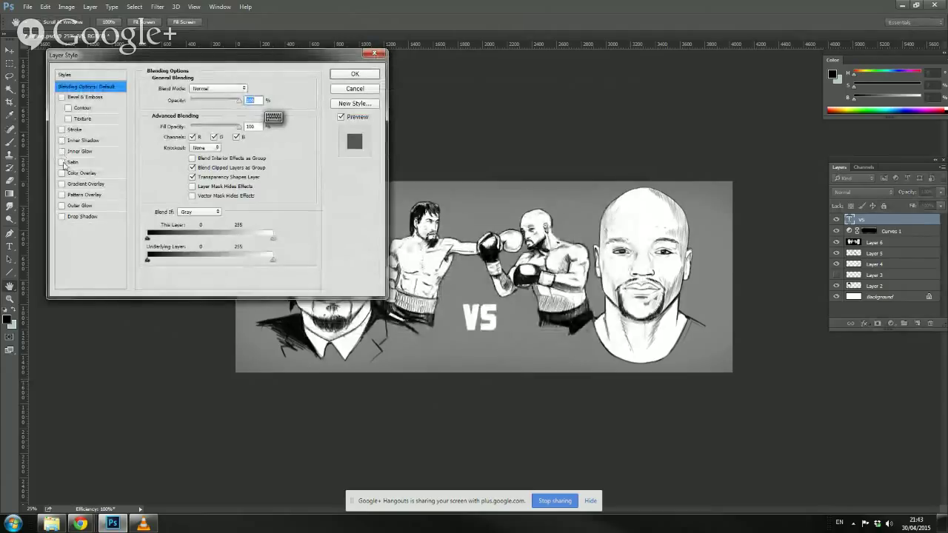
left_click(62, 216)
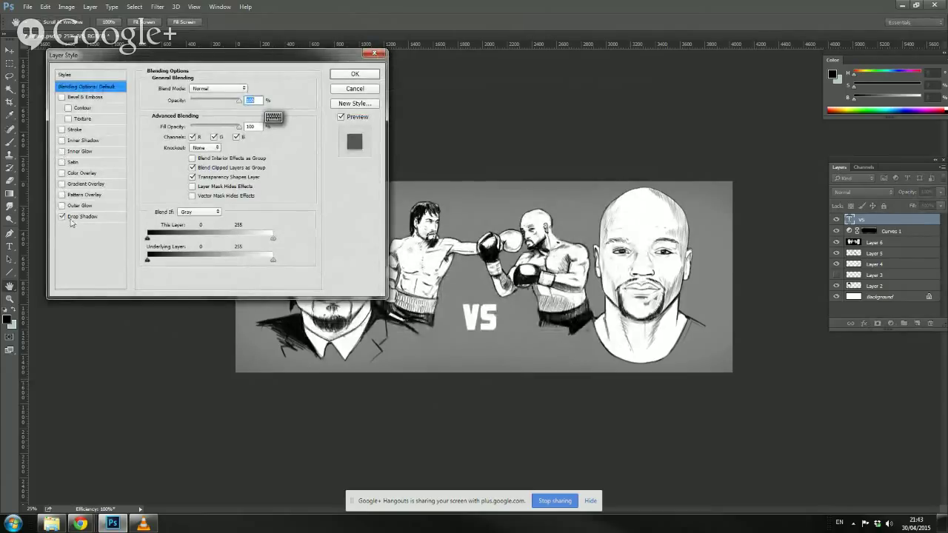
left_click(75, 218)
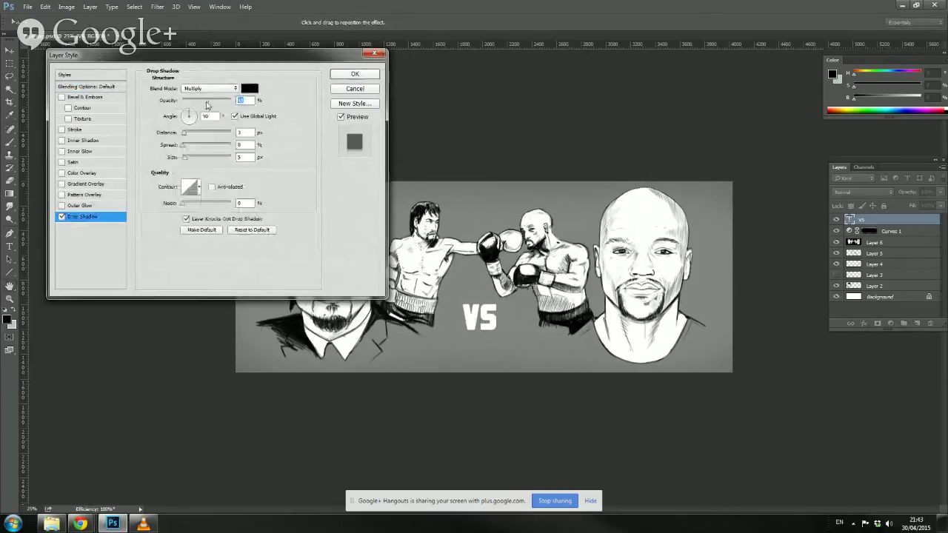
left_click_drag(185, 159, 199, 163)
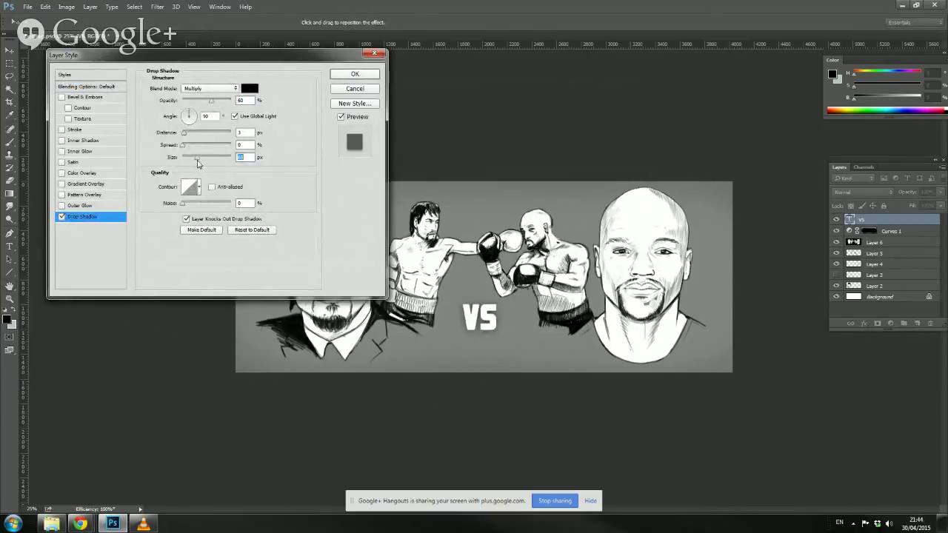
left_click_drag(247, 59, 206, 141)
left_click(315, 150)
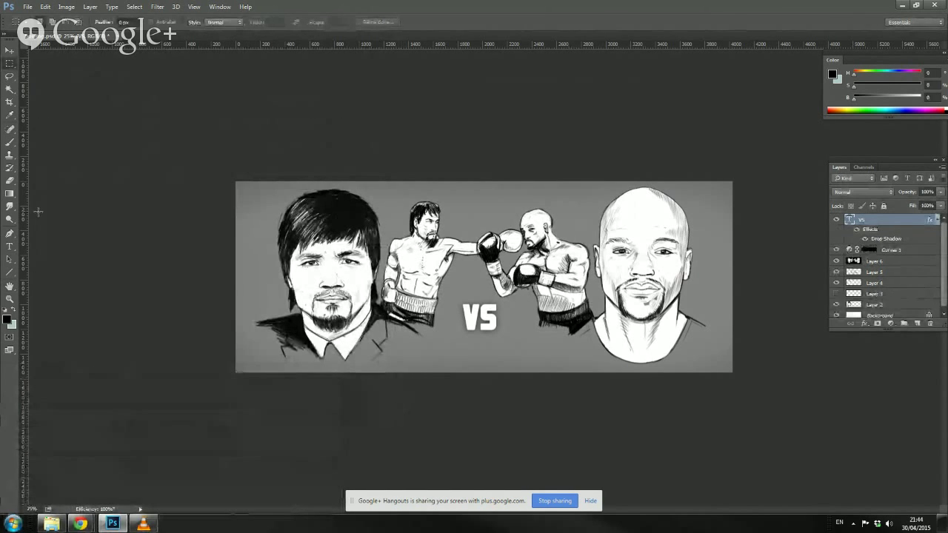
Step: Add a separate 120 pt caption "MAYWEATHER VS PACQUIAO" and centre it beneath the large "VS" near the illustration's lower edge
left_click(10, 246)
left_click(402, 394)
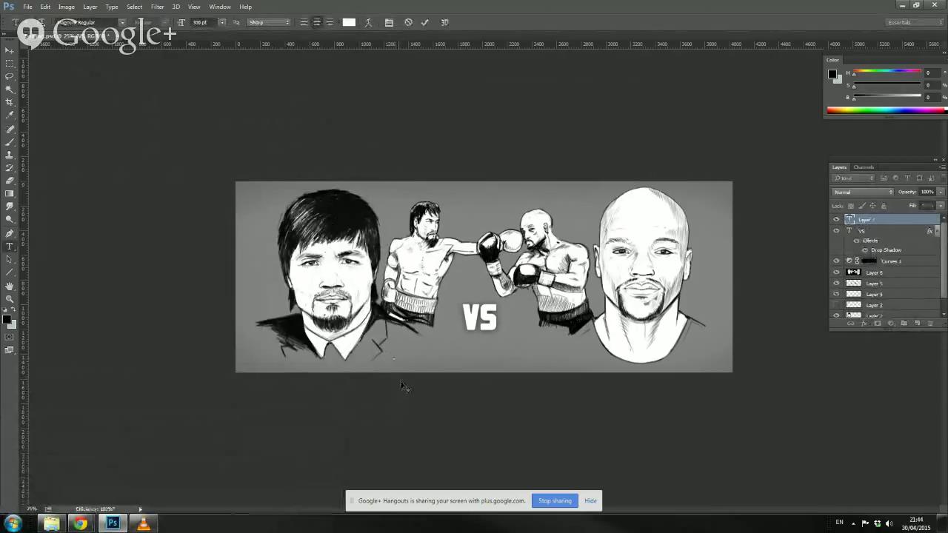
left_click(221, 23)
left_click(201, 22)
left_click(200, 22)
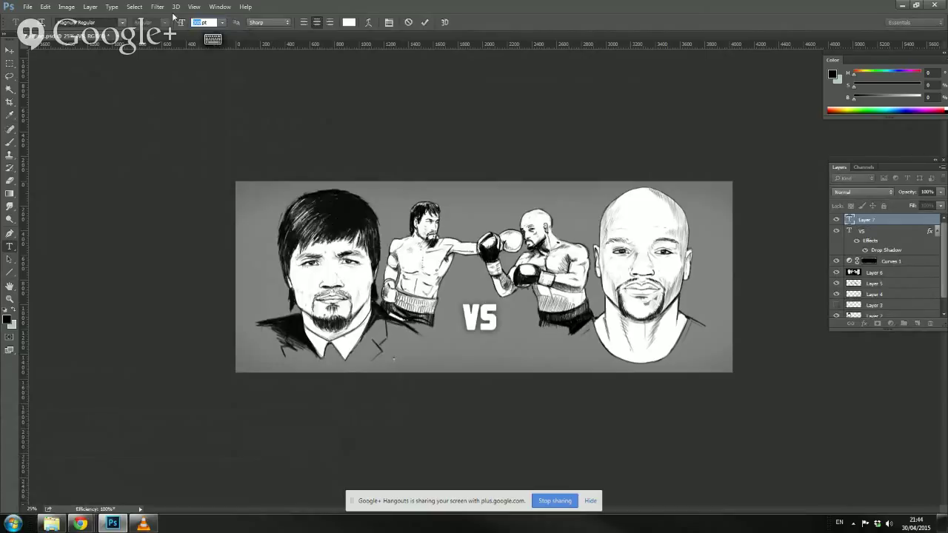
type("1")
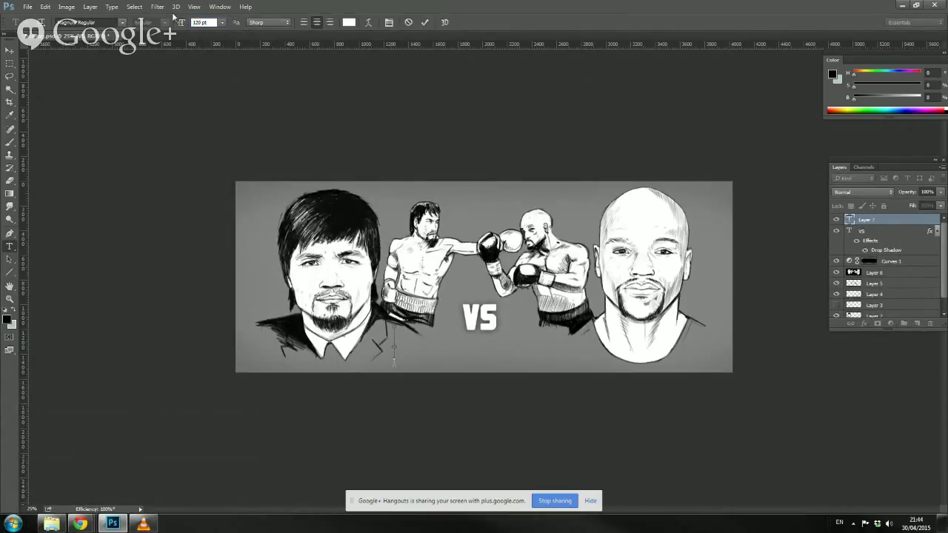
left_click(399, 367)
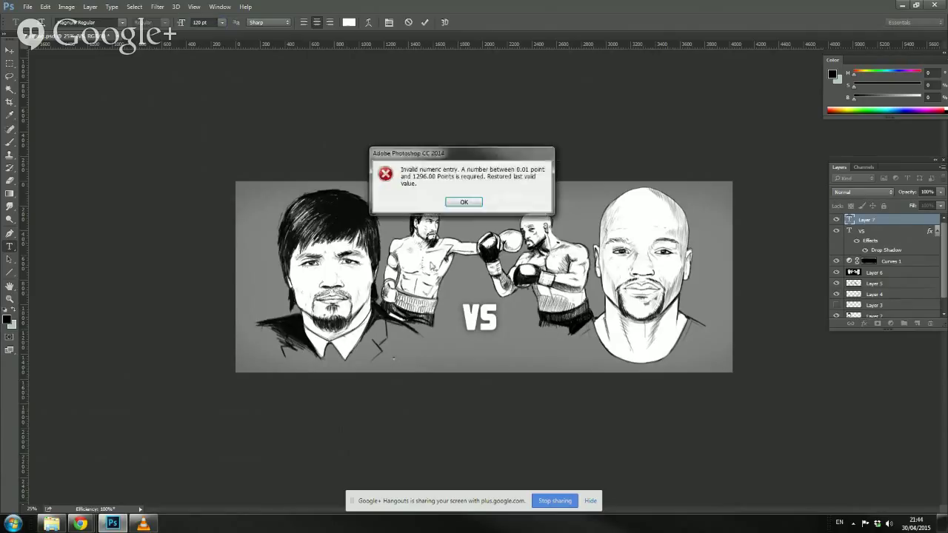
left_click(464, 202)
left_click(403, 367)
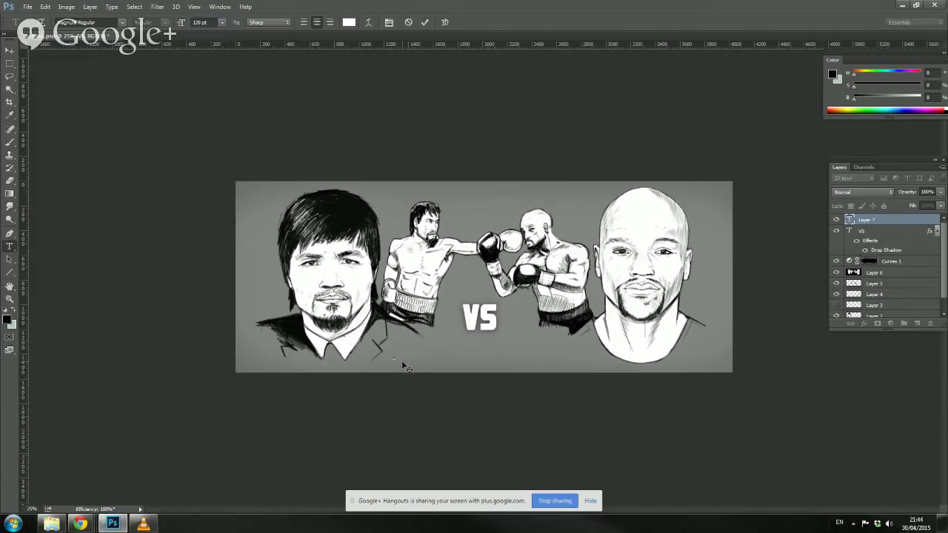
type("MAYWEATHER VS PACQUIAO")
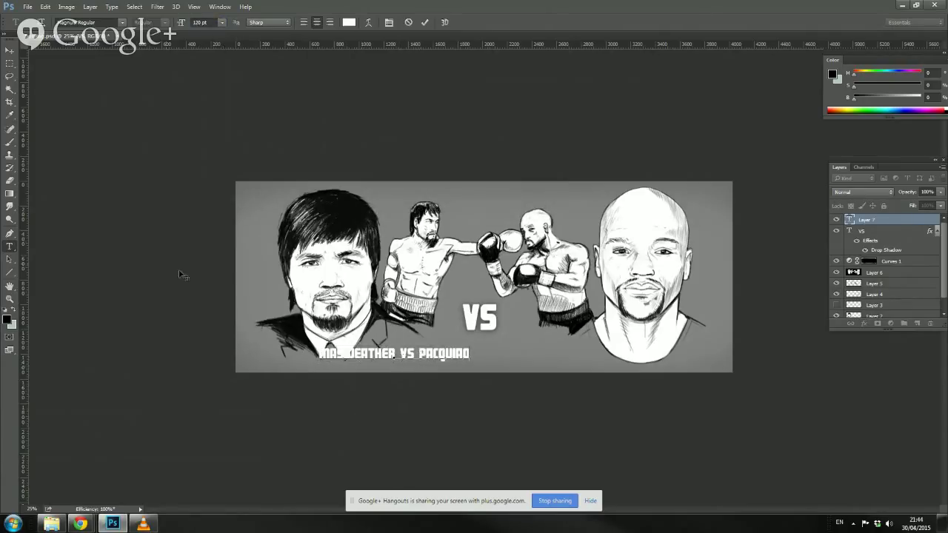
left_click(10, 51)
left_click_drag(393, 359, 469, 360)
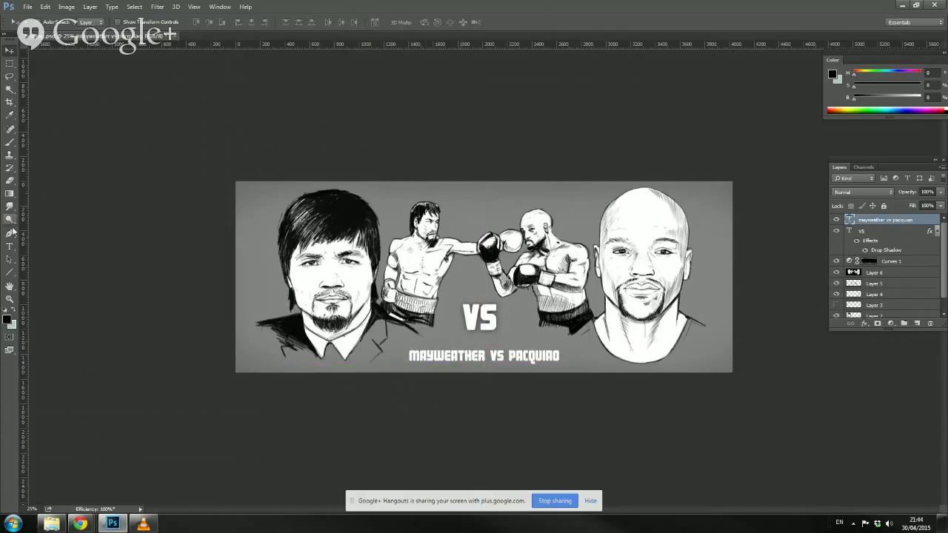
Step: Remove "VS" from the lower caption, keeping both fighters' names, and widen the gap between them with spaces
left_click(9, 246)
left_click(506, 353)
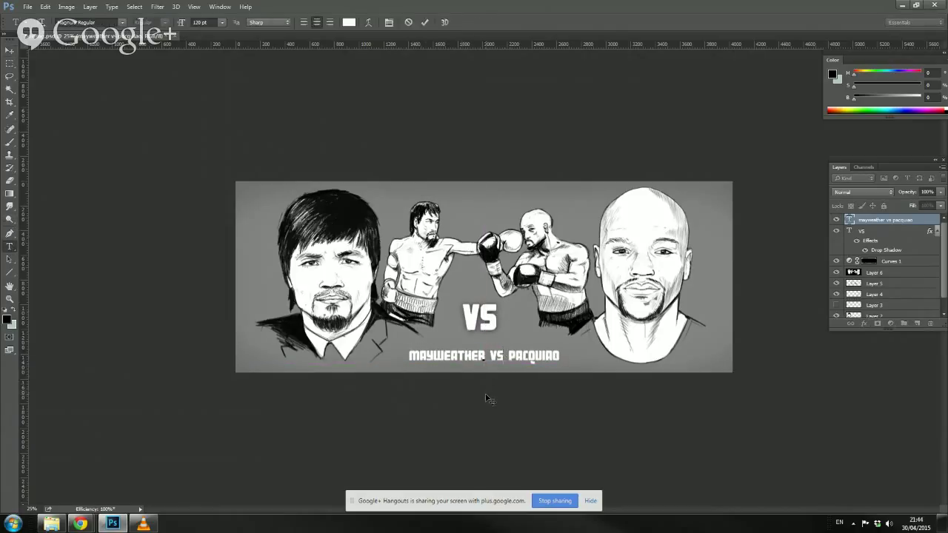
key("BackSpace")
key("BackSpace")
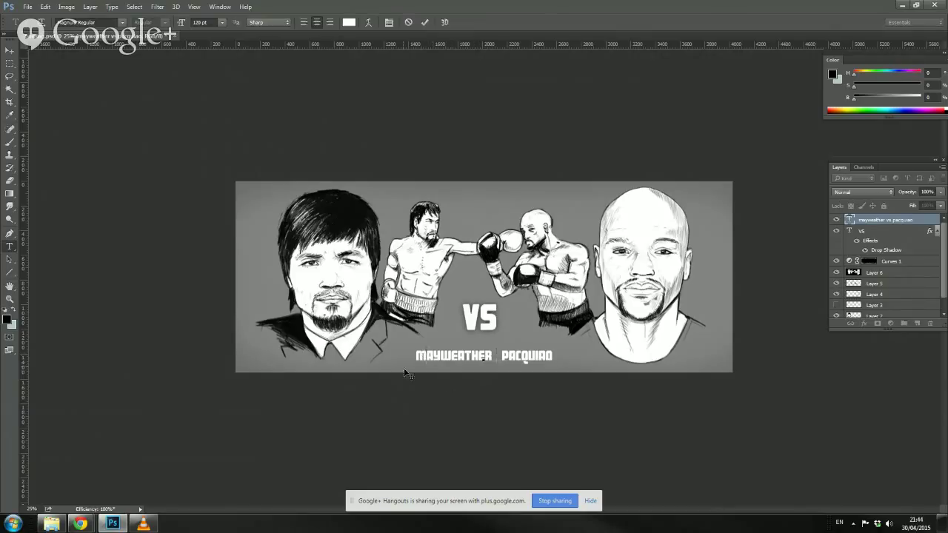
key("BackSpace")
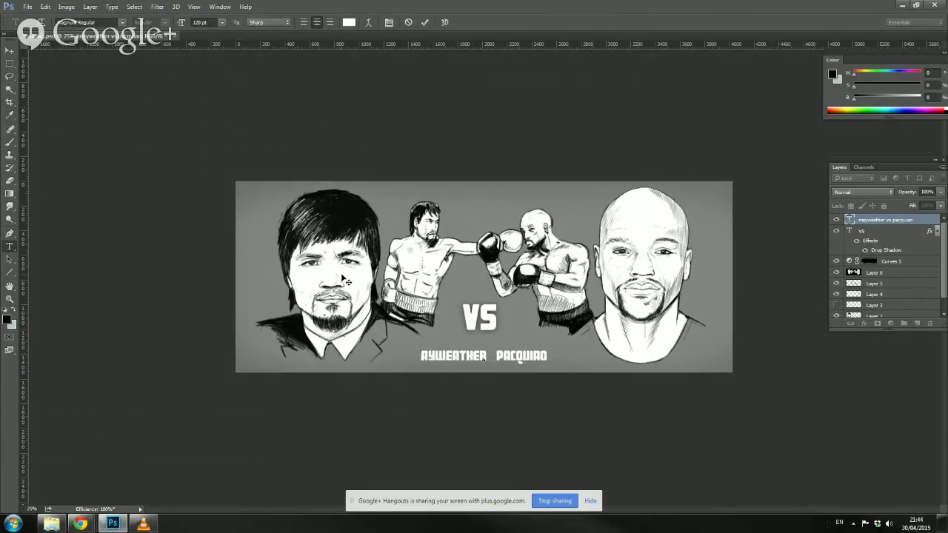
type("M")
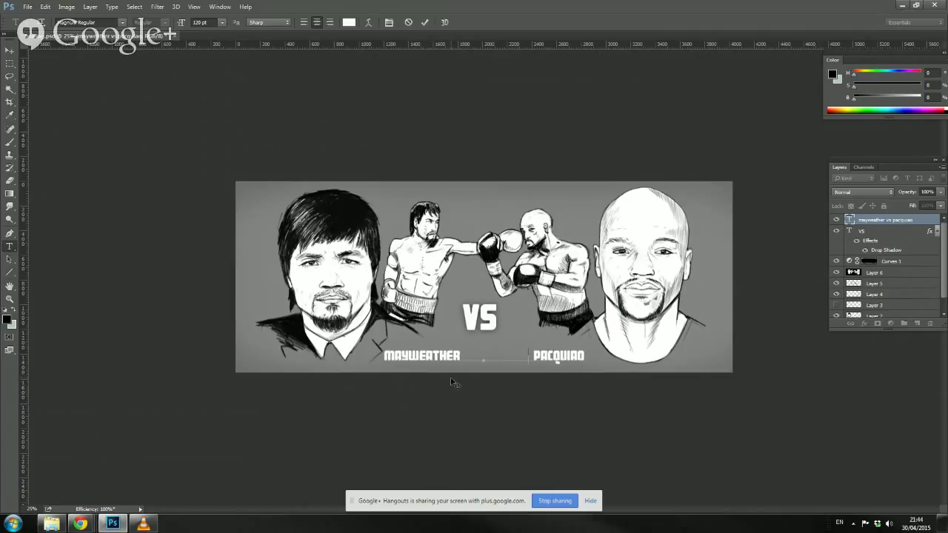
Step: Spread and reposition the names so MAYWEATHER sits in the illustration's lower-left corner and PACQUIAO in its lower-right corner
left_click_drag(413, 369, 280, 381)
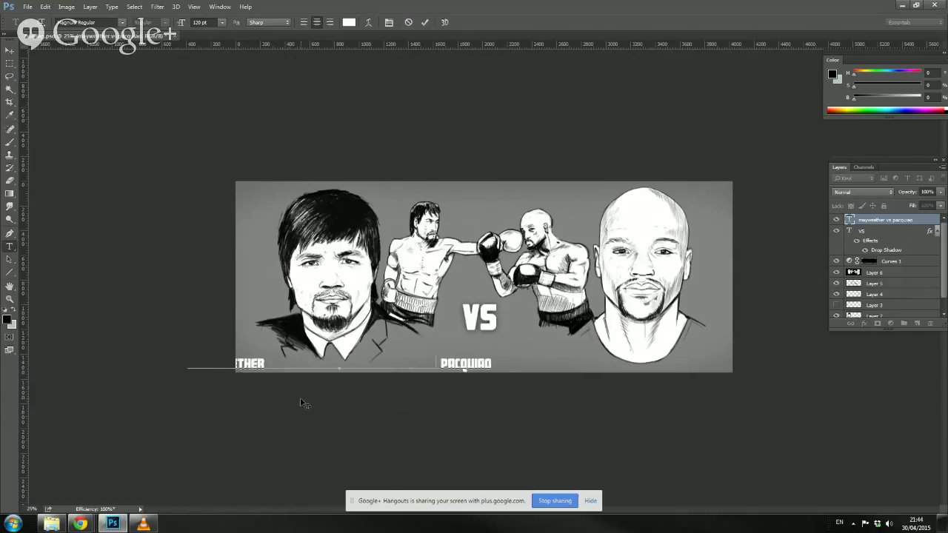
left_click_drag(301, 397, 442, 404)
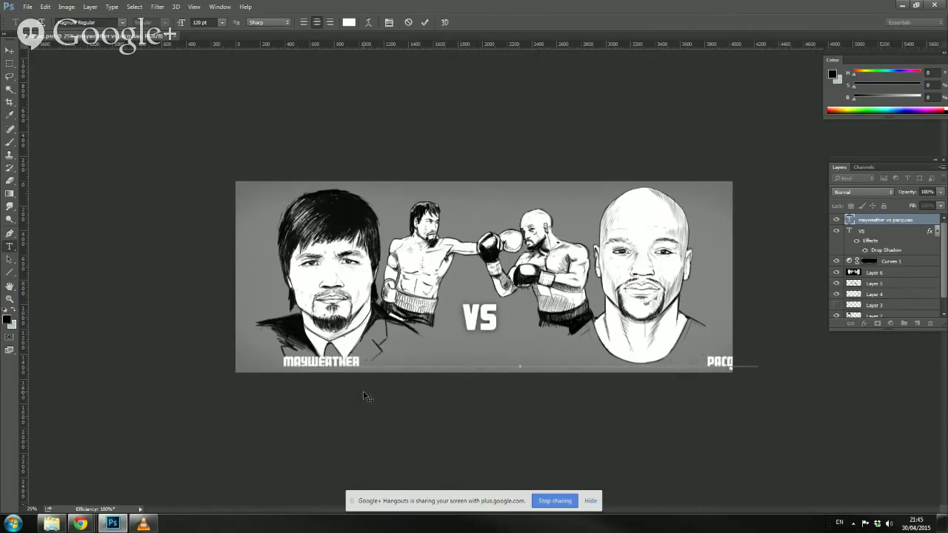
left_click_drag(363, 395, 328, 393)
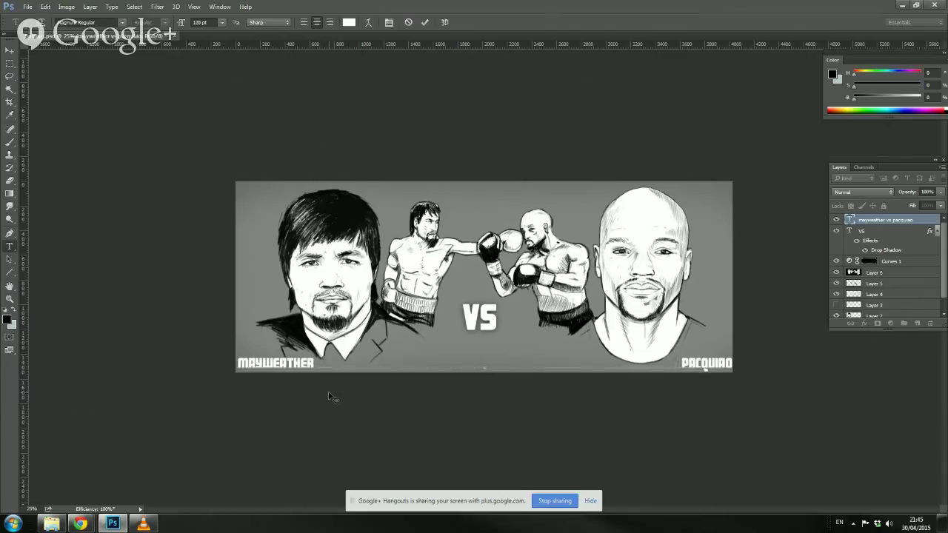
key("BackSpace")
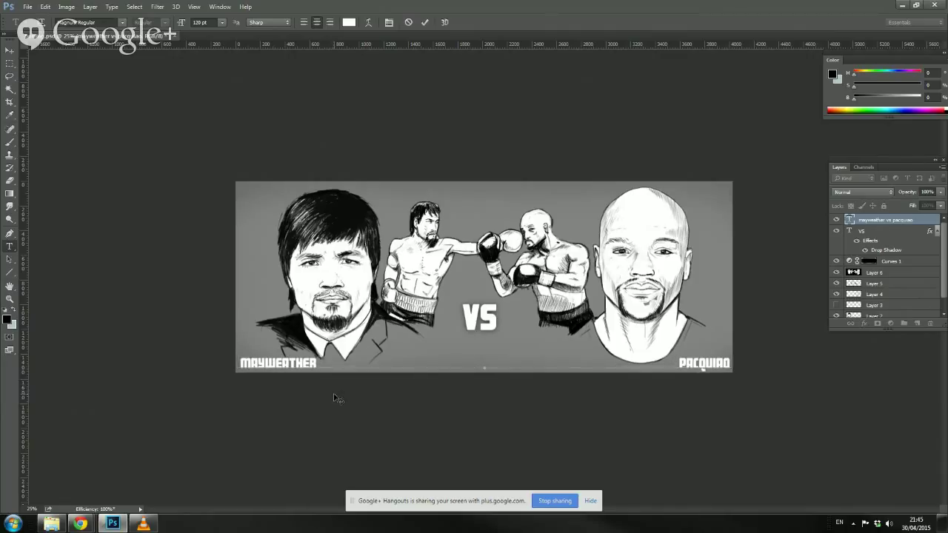
key("BackSpace")
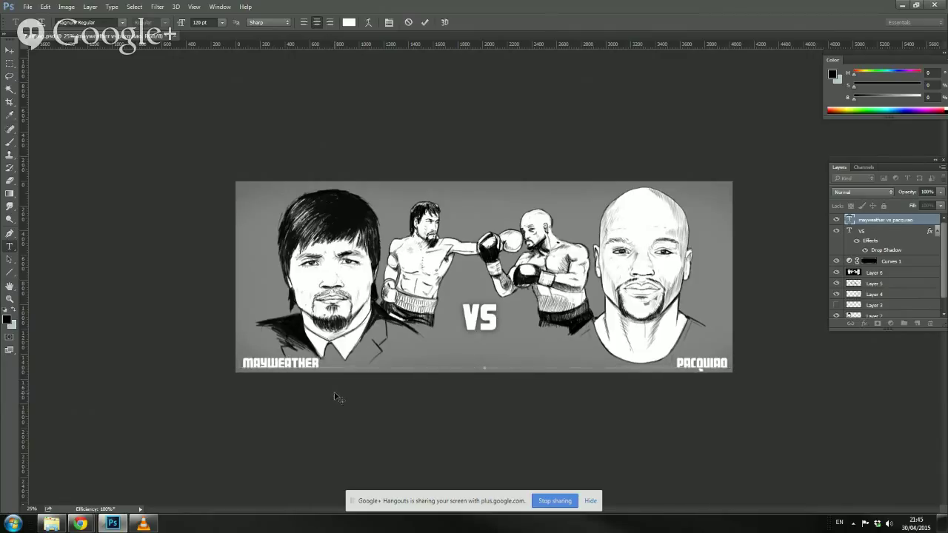
left_click_drag(337, 392, 335, 393)
key("Return")
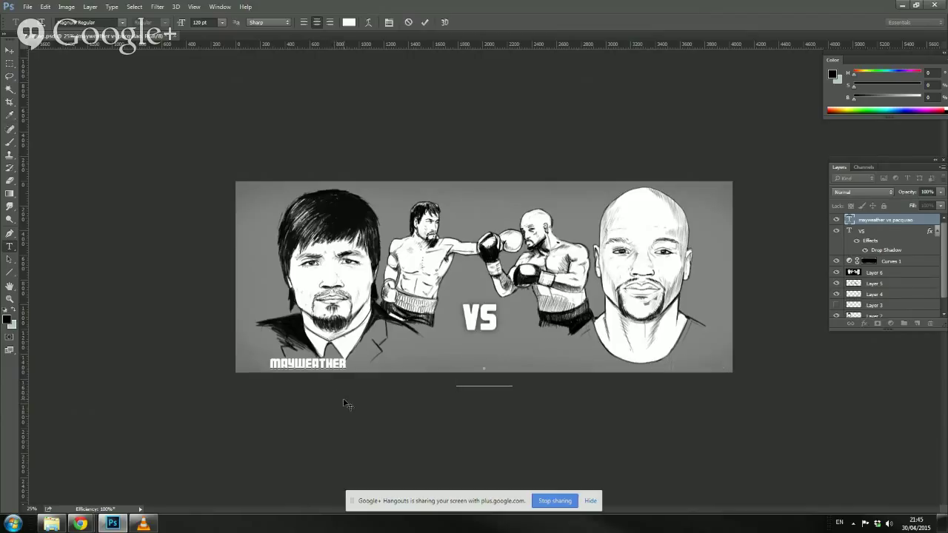
key("BackSpace")
left_click(8, 66)
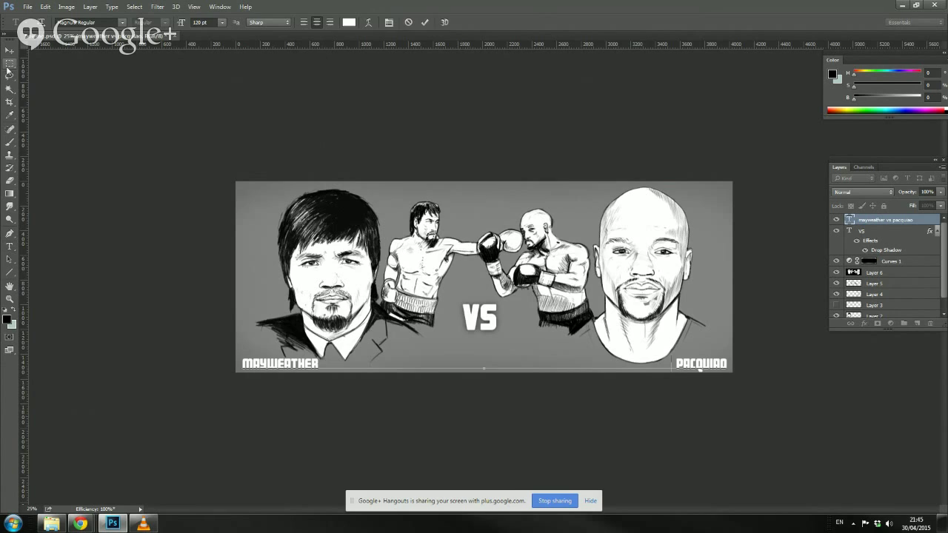
left_click(9, 66)
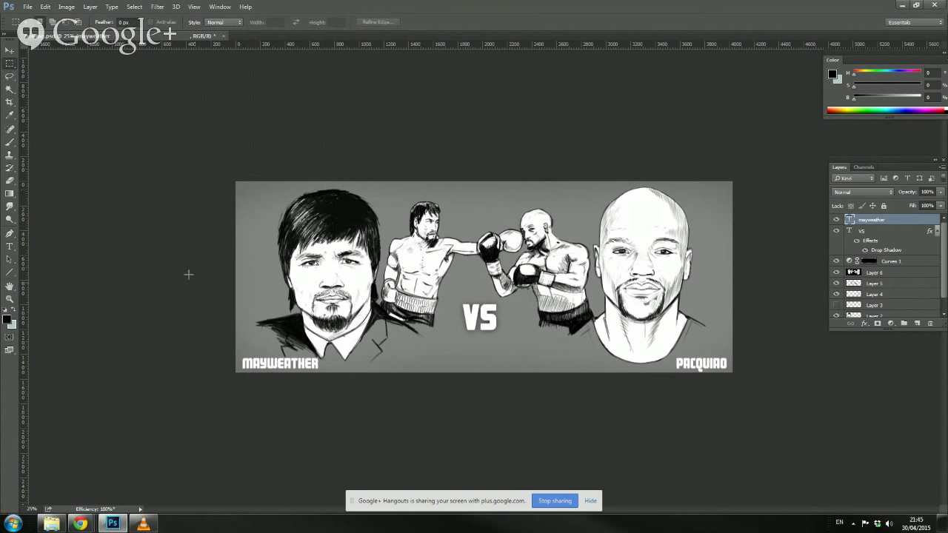
Step: Add a drop shadow to the layer holding the two fighters' names
double_click(895, 220)
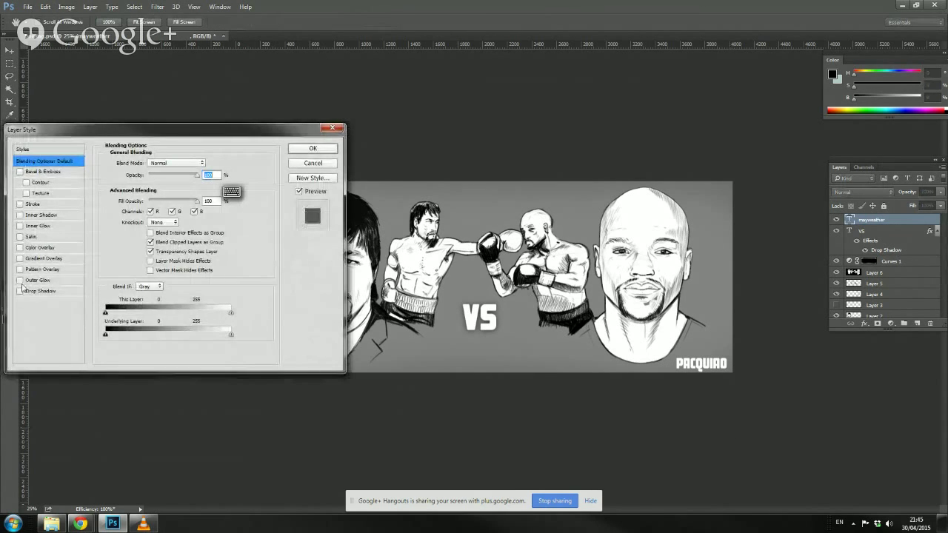
left_click(20, 291)
left_click_drag(133, 130, 99, 12)
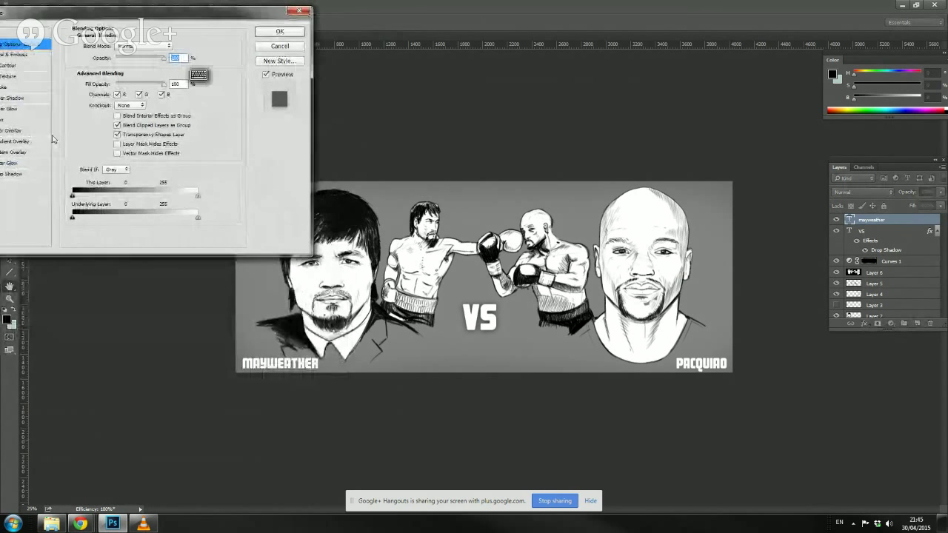
left_click_drag(198, 196, 231, 224)
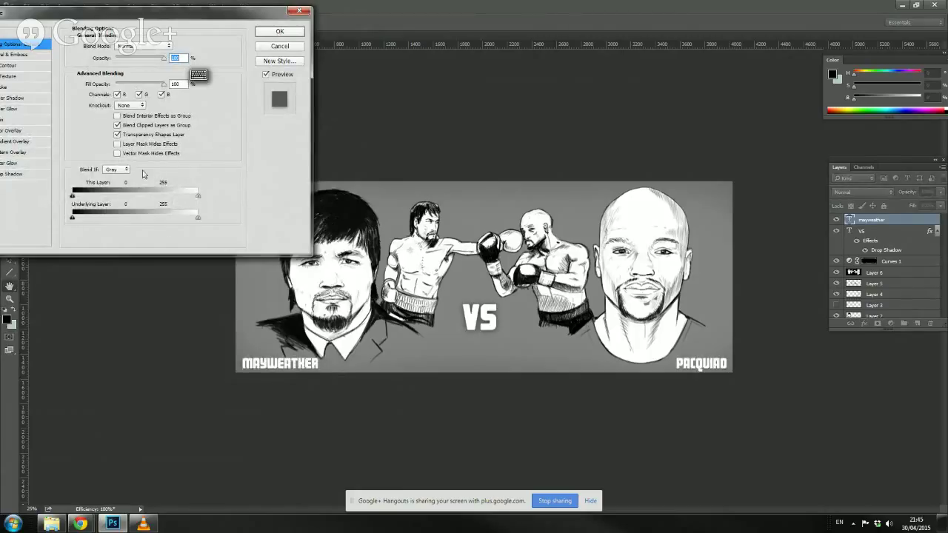
left_click(161, 95)
left_click(275, 34)
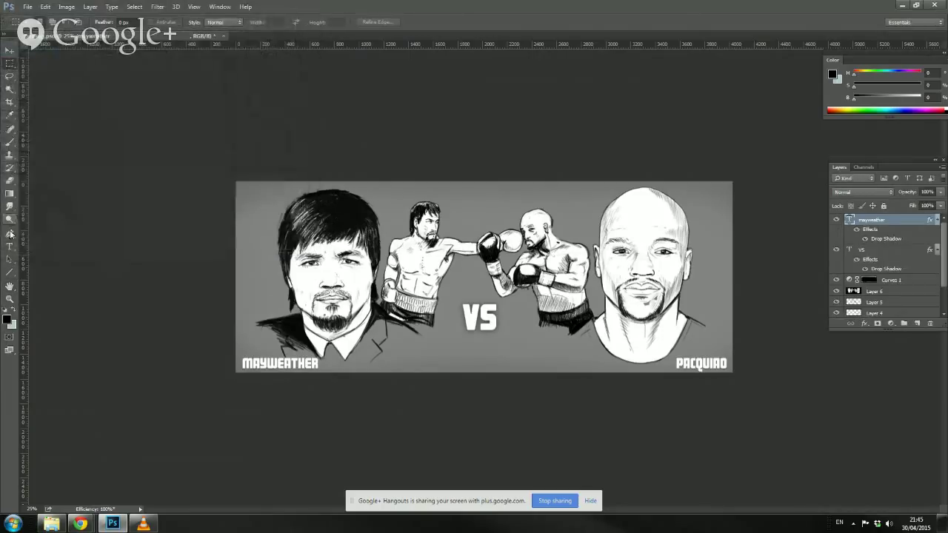
Step: Set the text colour of both fighters' names to black (000000)
left_click_drag(725, 364, 208, 347)
left_click(349, 23)
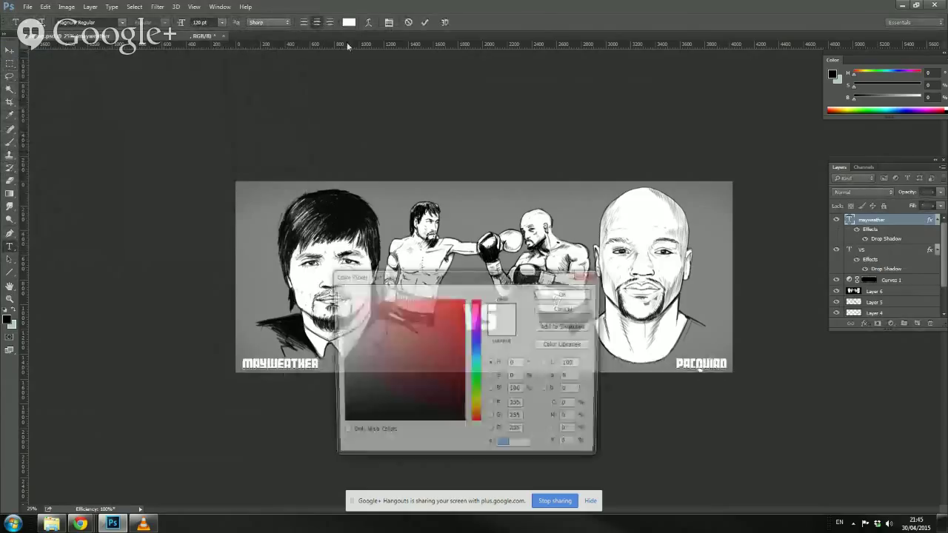
type("000000")
key("Return")
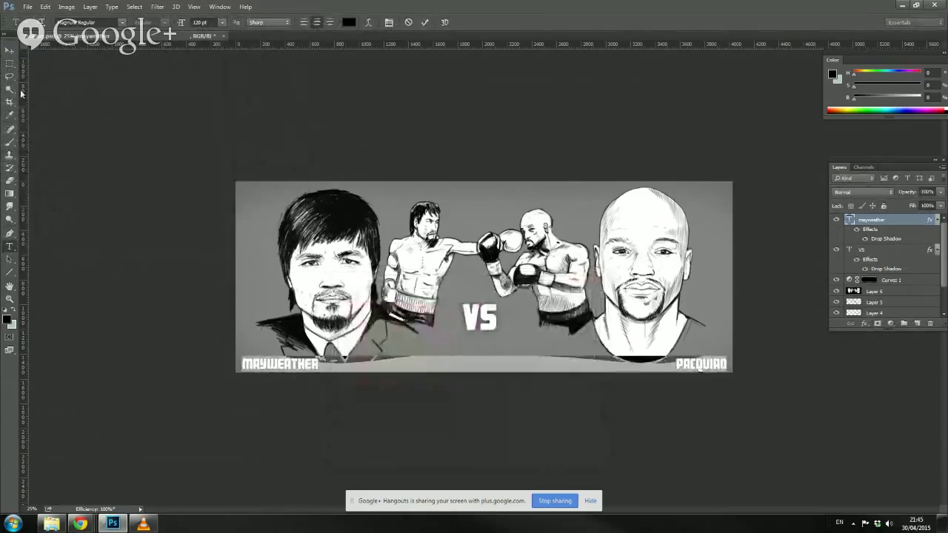
Step: Delete spaces between the two fighters' names to bring them inward from the lower corners, and nudge the caption slightly up
left_click(10, 63)
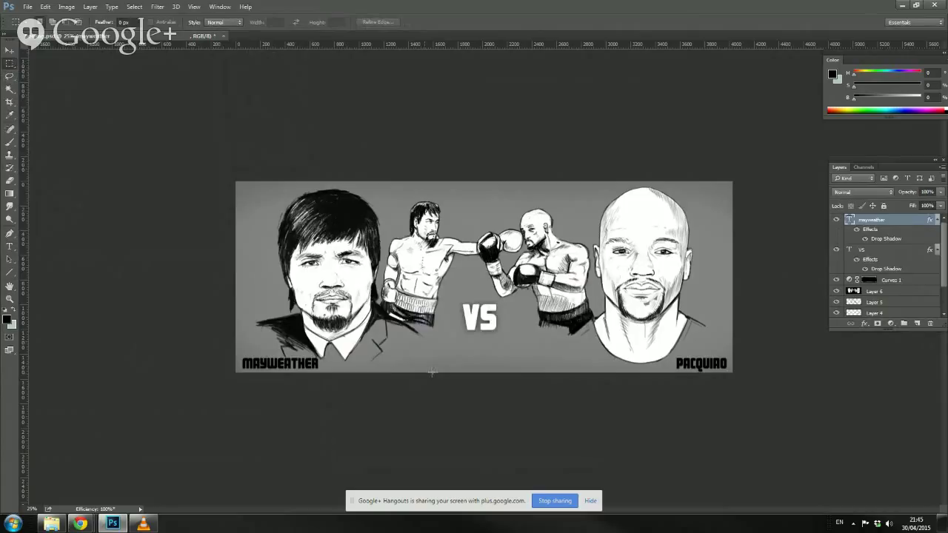
left_click(10, 246)
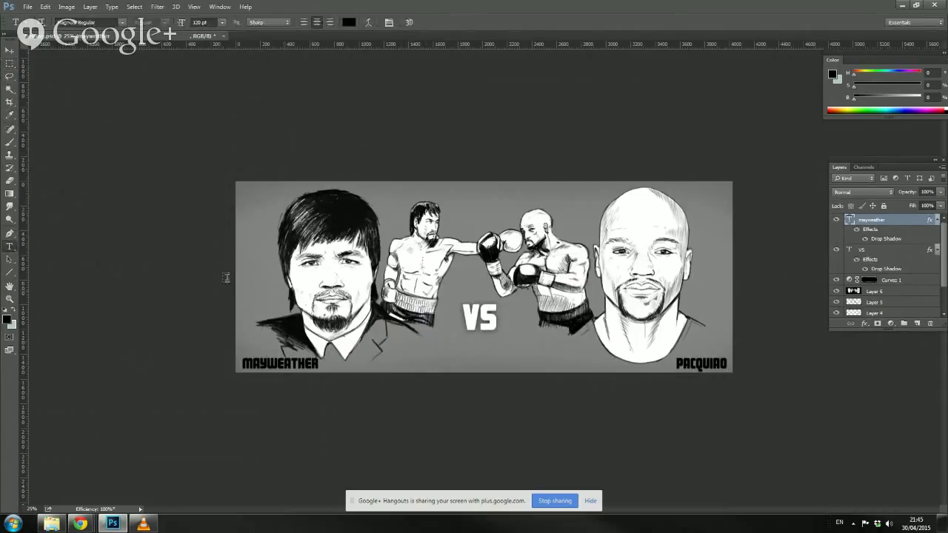
left_click(700, 366)
key("BackSpace")
key("BackSpace")
key("BackSpace")
key("BackSpace")
key("BackSpace")
key("BackSpace")
key("BackSpace")
key("BackSpace")
key("BackSpace")
key("BackSpace")
key("BackSpace")
key("BackSpace")
key("BackSpace")
key("BackSpace")
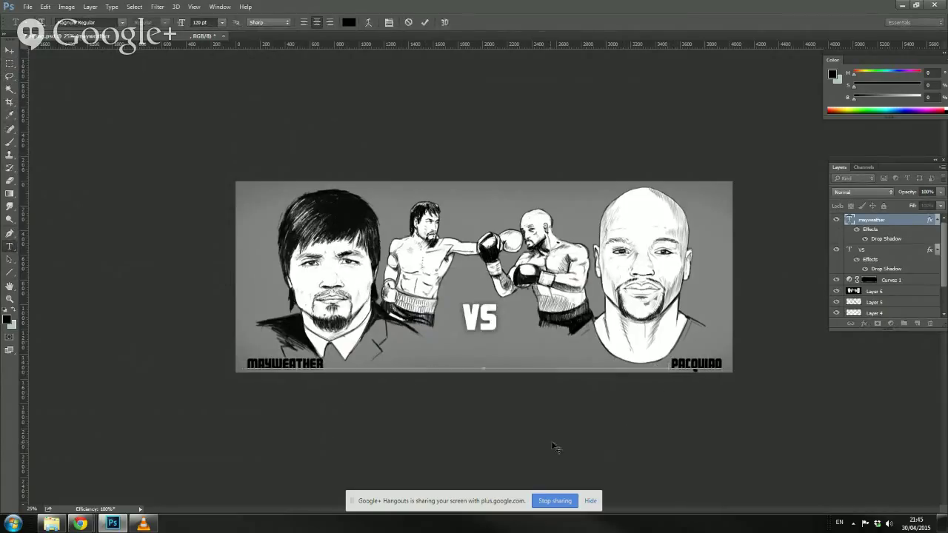
key("BackSpace")
key("BackSpace")
key("BackSpace")
key("BackSpace")
key("BackSpace")
key("BackSpace")
key("BackSpace")
key("BackSpace")
key("BackSpace")
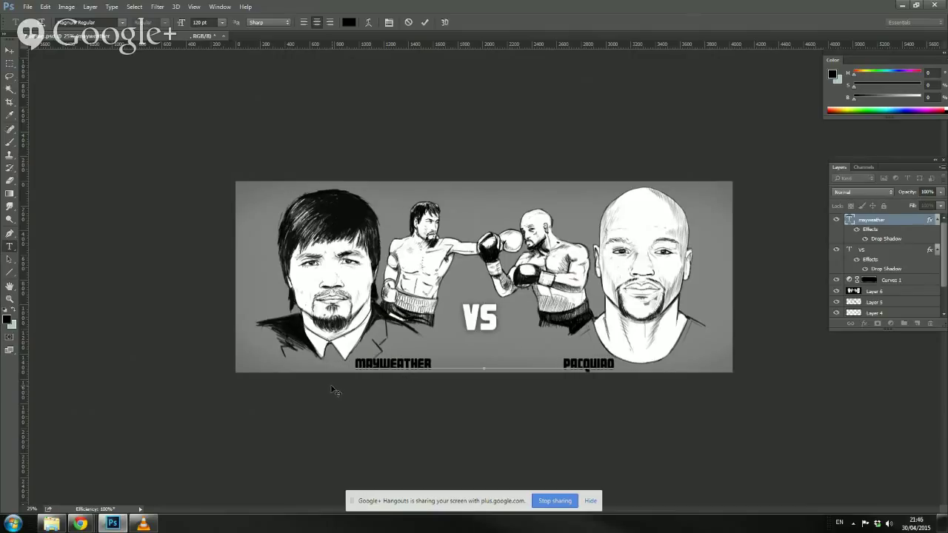
left_click(10, 50)
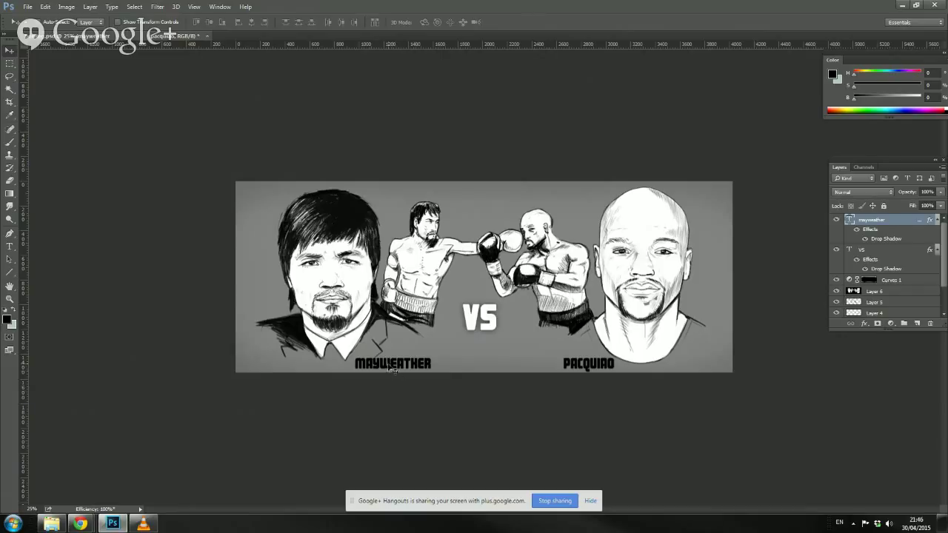
left_click_drag(387, 370, 386, 364)
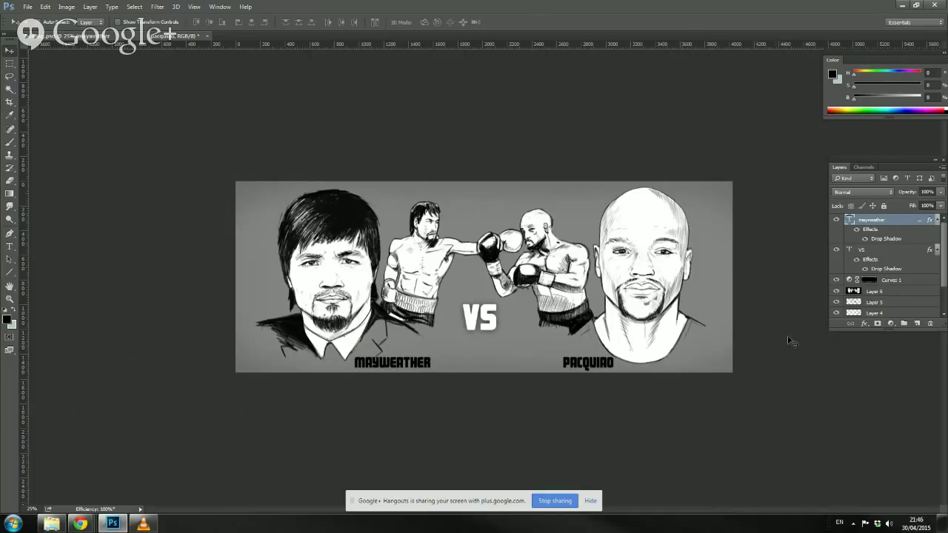
Step: Add an Outer Glow layer effect to the fighters' names
double_click(901, 223)
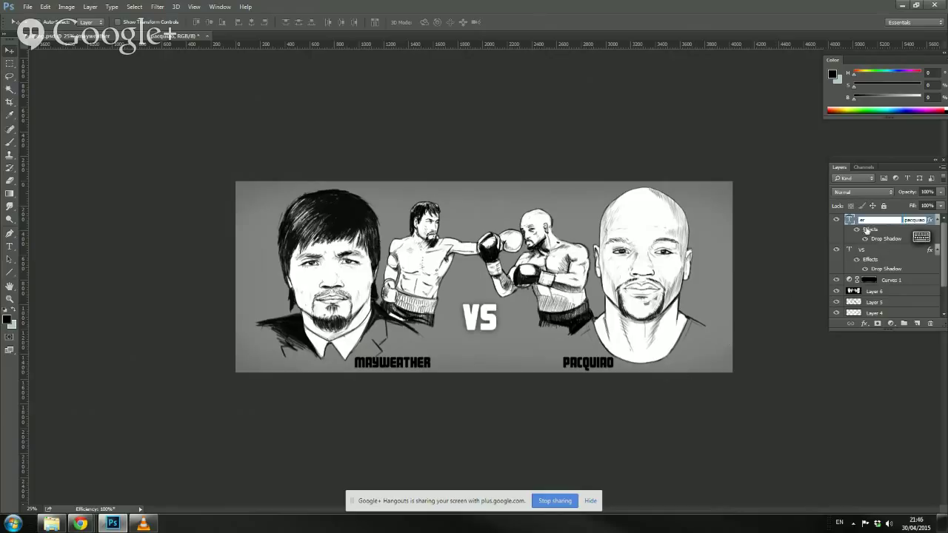
left_click(856, 222)
double_click(855, 226)
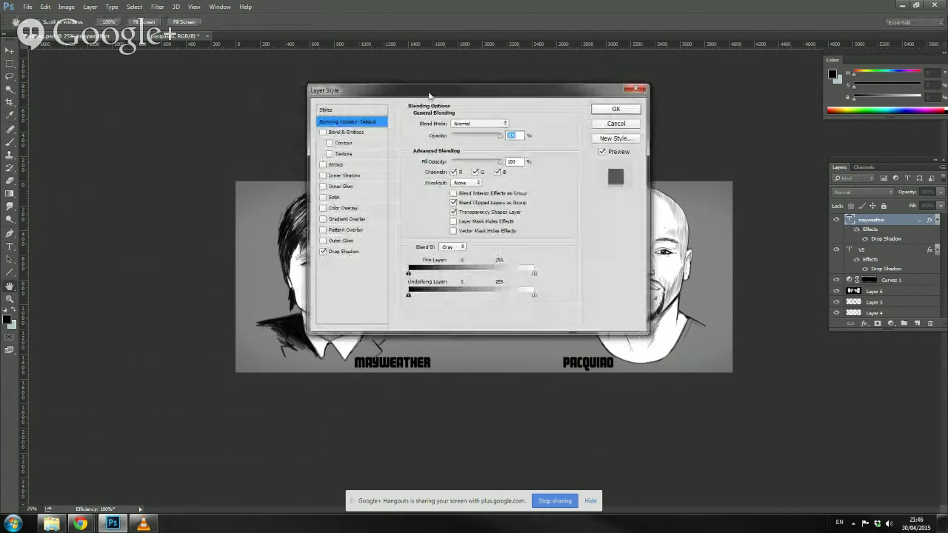
left_click_drag(429, 95, 503, 65)
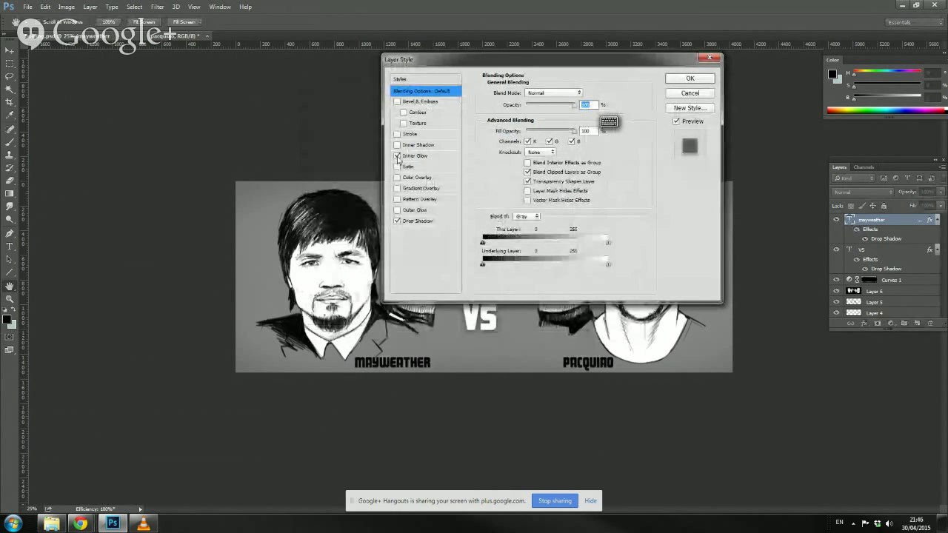
left_click(397, 210)
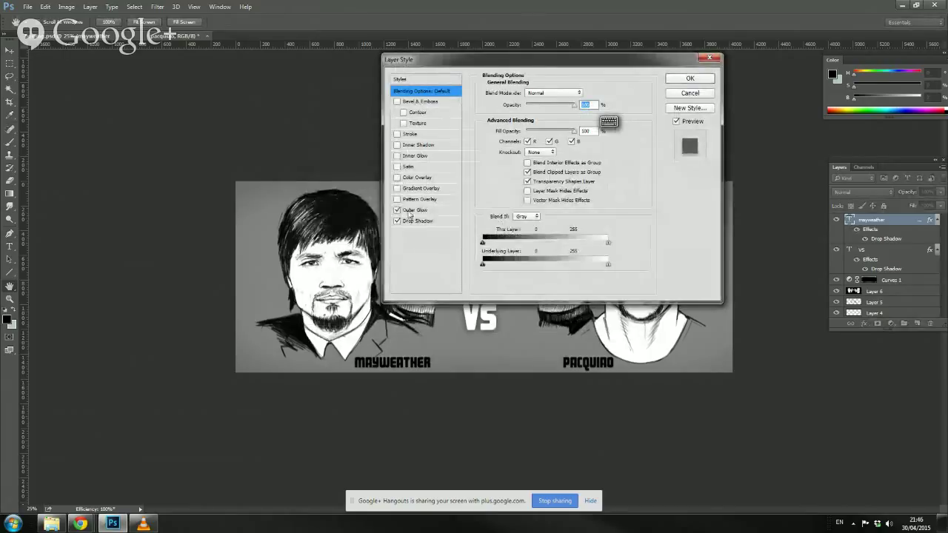
left_click_drag(533, 105, 552, 105)
left_click_drag(522, 184, 525, 186)
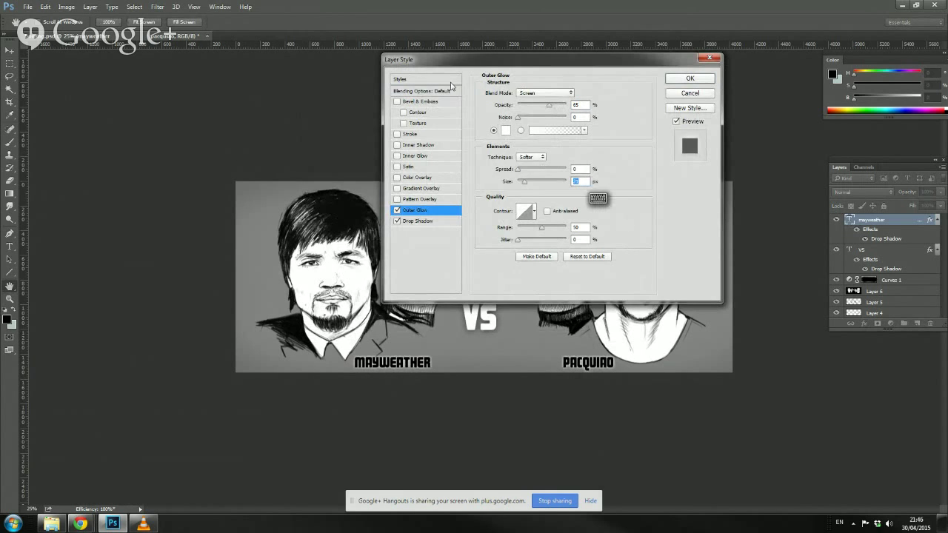
Step: Set the names' outer glow to 56% opacity and 2 px size, and apply the layer style
left_click_drag(486, 63, 117, 49)
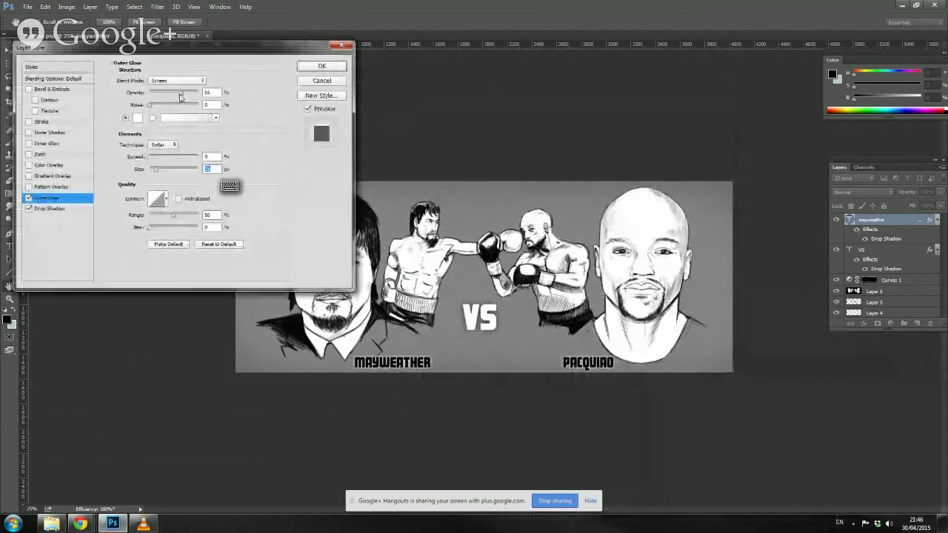
left_click_drag(181, 93, 161, 94)
left_click_drag(156, 170, 152, 170)
type("5")
left_click_drag(162, 97, 177, 97)
left_click_drag(152, 170, 149, 171)
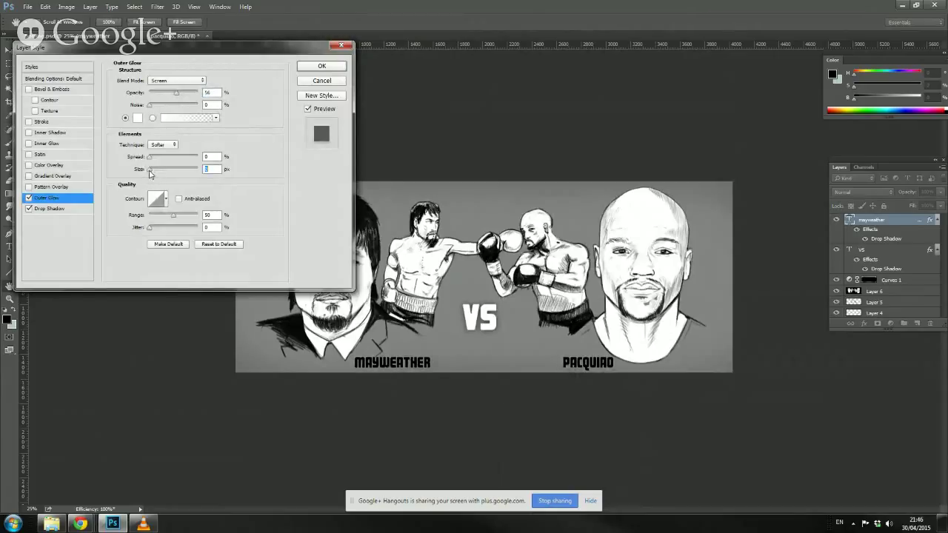
type("2")
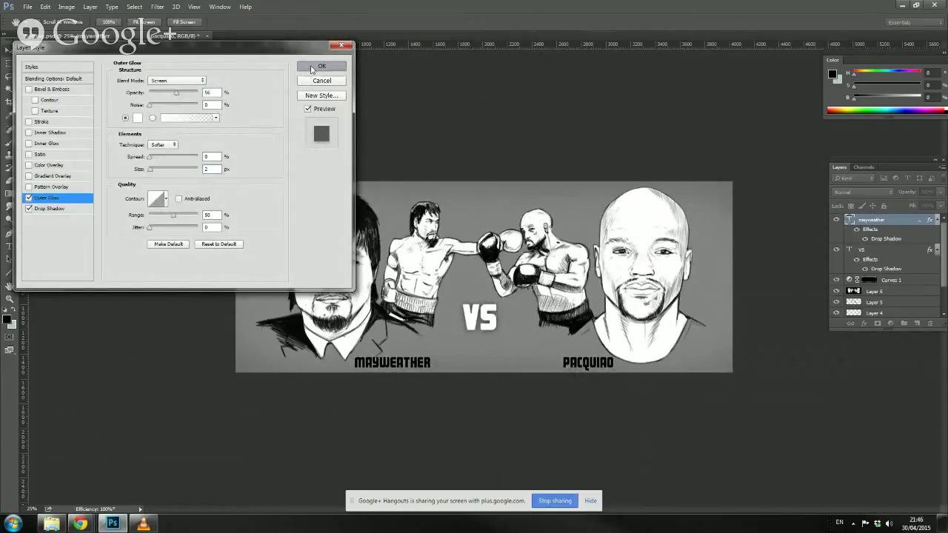
left_click(321, 66)
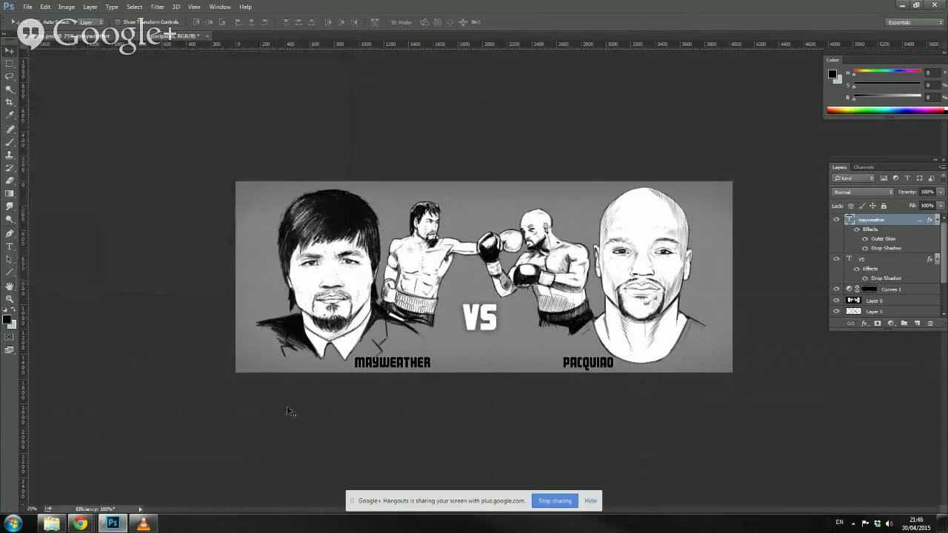
Step: Nudge the "VS" text slightly to the right beneath the two boxing gloves
left_click(867, 261)
key("Right")
key("Right")
key("Right")
key("Right")
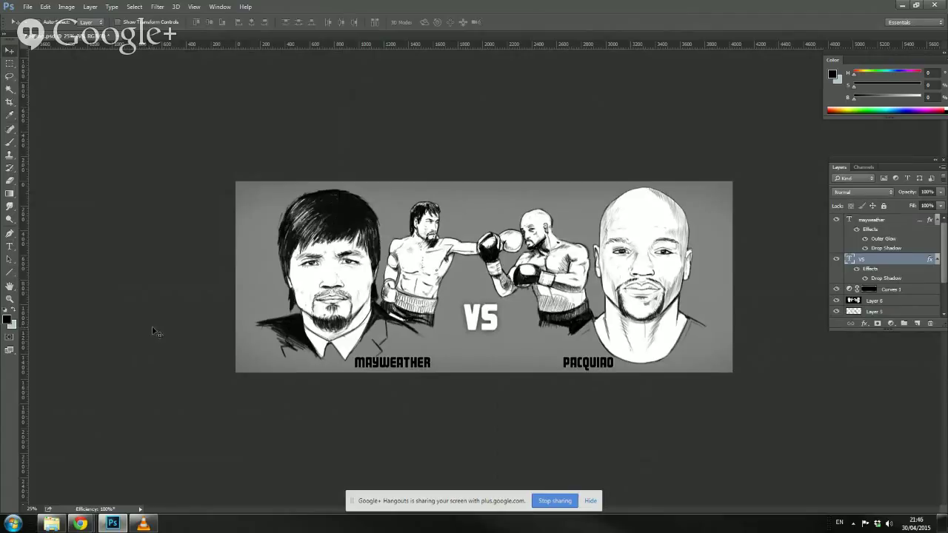
key("Right")
key("Right")
key("Right")
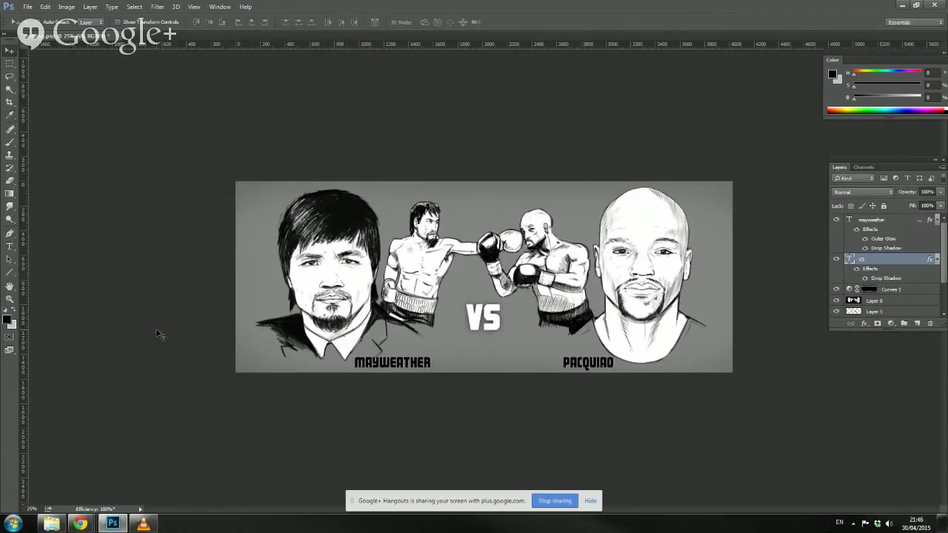
key("Right")
key("Right")
key("Right")
Step: Nudge the fighters' names layer slightly to the left
left_click(889, 220)
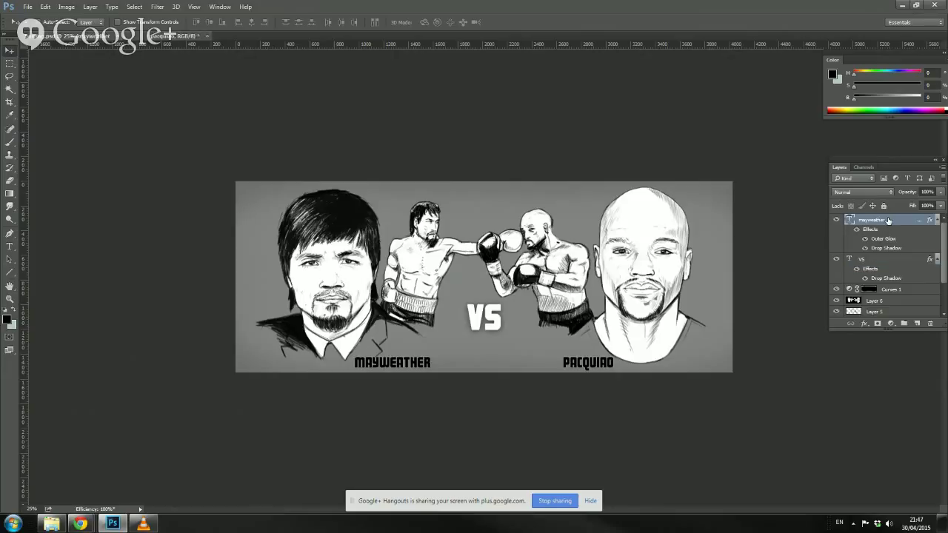
key("Left")
key("Left")
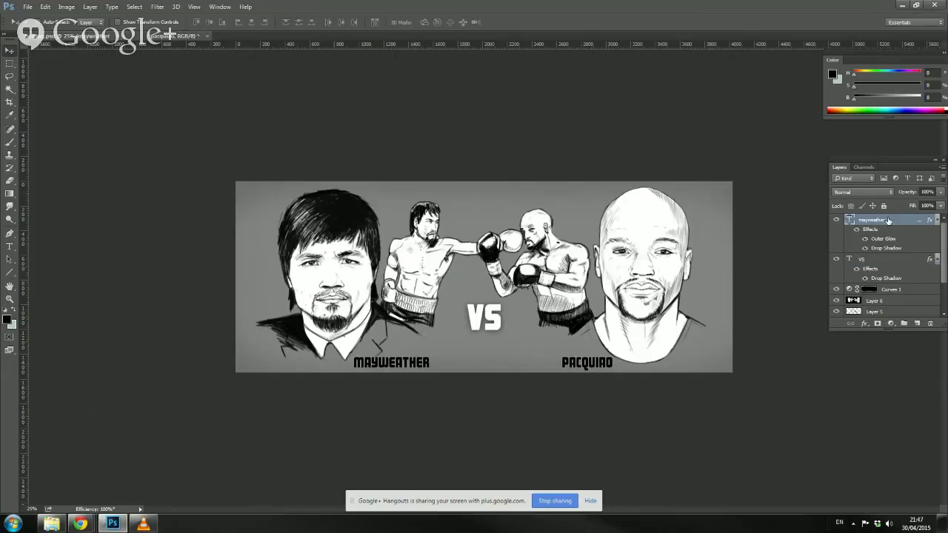
key("Left")
key("Left")
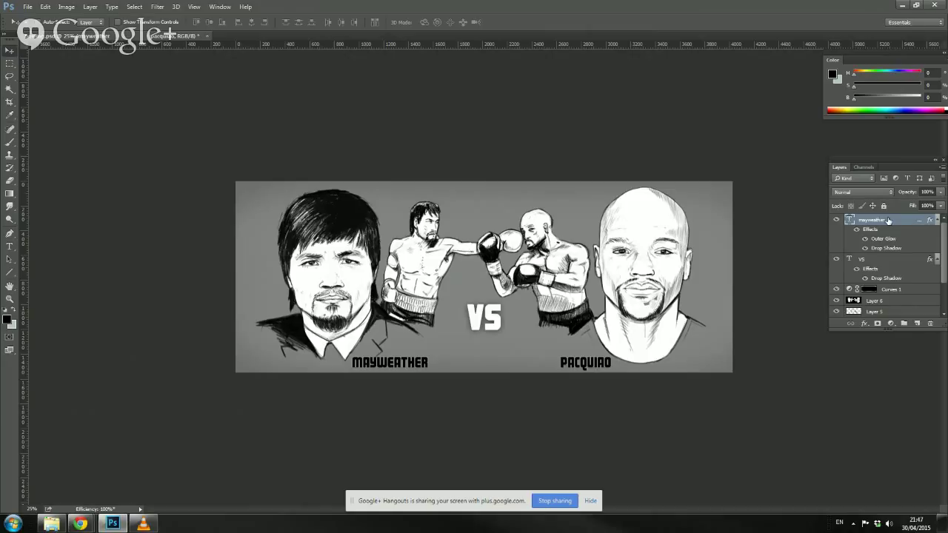
Step: Delete more spaces between the names to gather them near the centre, and move the caption up below the "VS"
left_click(10, 246)
left_click(560, 362)
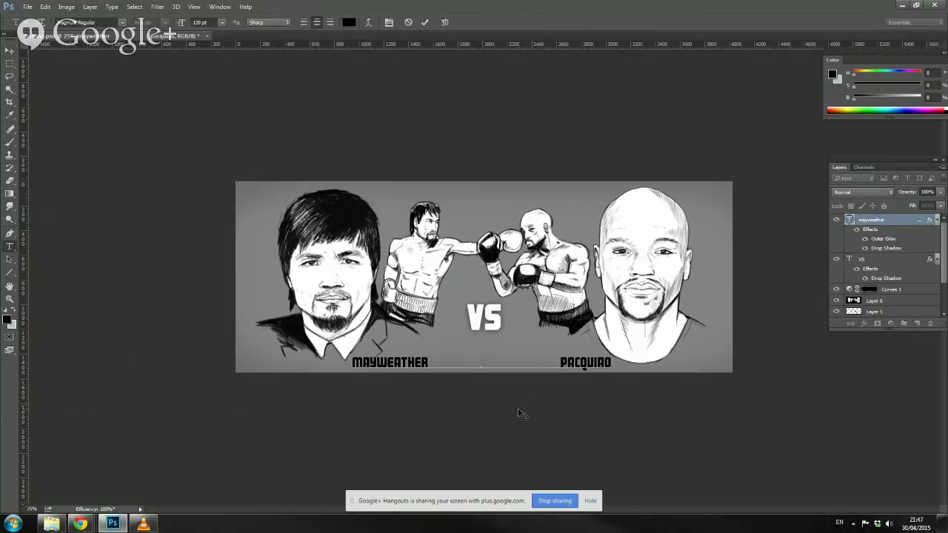
key("BackSpace")
key("BackSpace")
key("BackSpace")
key("BackSpace")
key("BackSpace")
key("BackSpace")
key("BackSpace")
key("BackSpace")
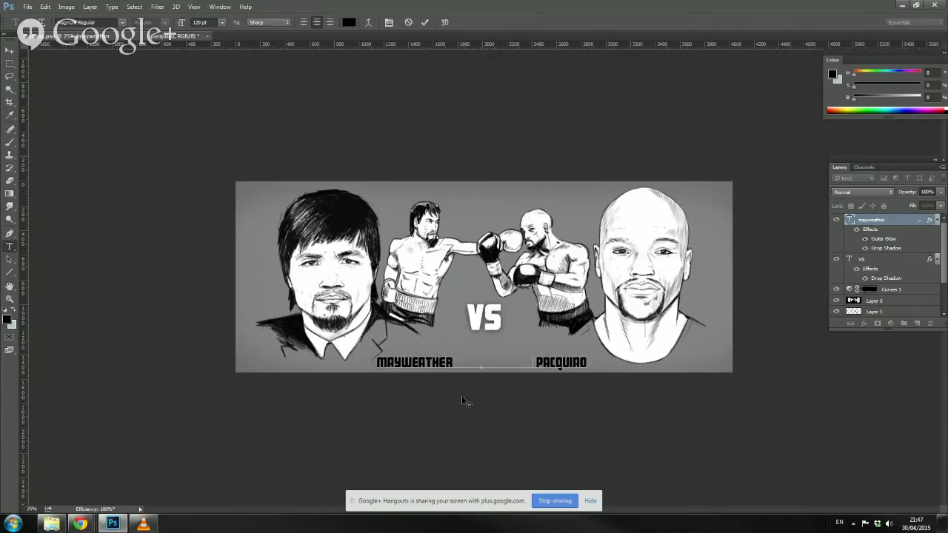
key("BackSpace")
key("BackSpace")
key("BackSpace")
key("BackSpace")
key("BackSpace")
key("BackSpace")
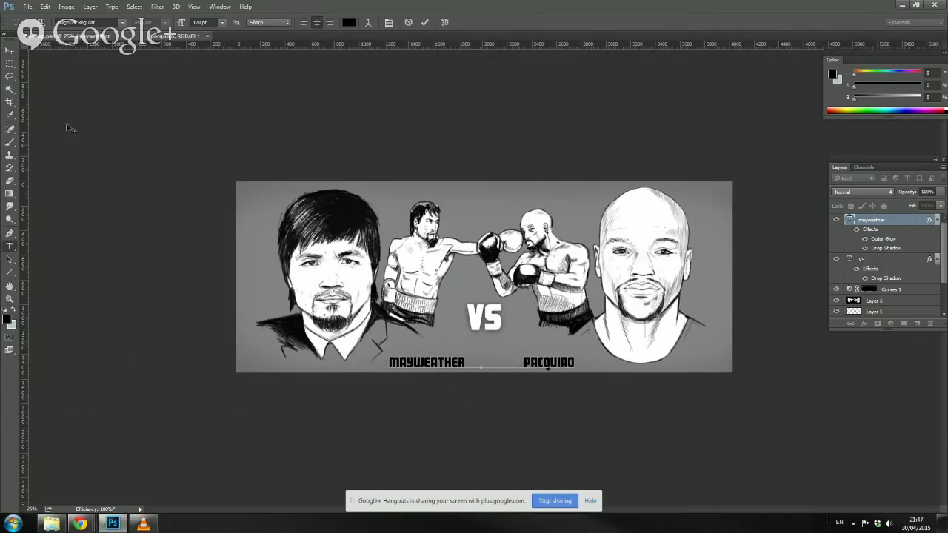
left_click(10, 50)
mouse_move(417, 364)
left_mouse_down()
mouse_move(417, 343)
mouse_move(430, 355)
left_mouse_up()
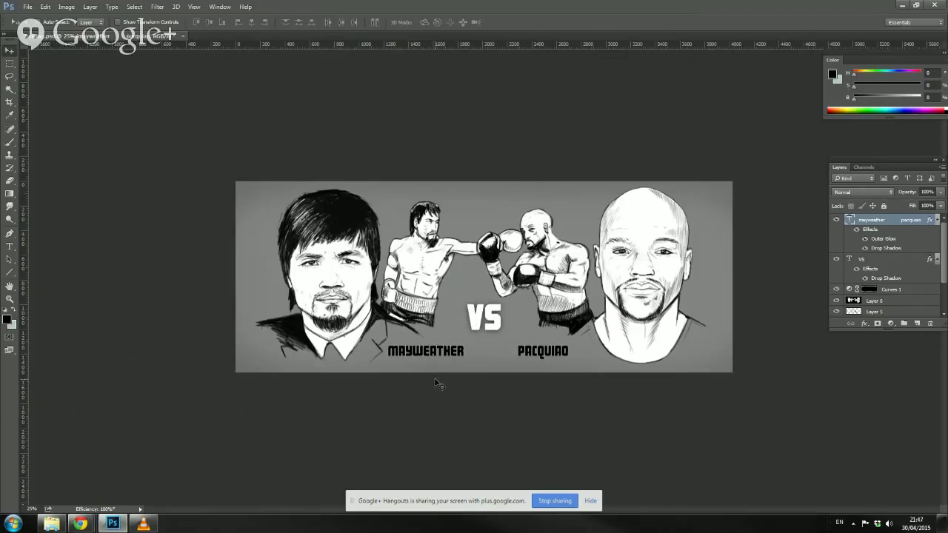
Step: Move the "VS" text down into the gap between MAYWEATHER and PACQUIAO and nudge it slightly right
left_click(861, 263)
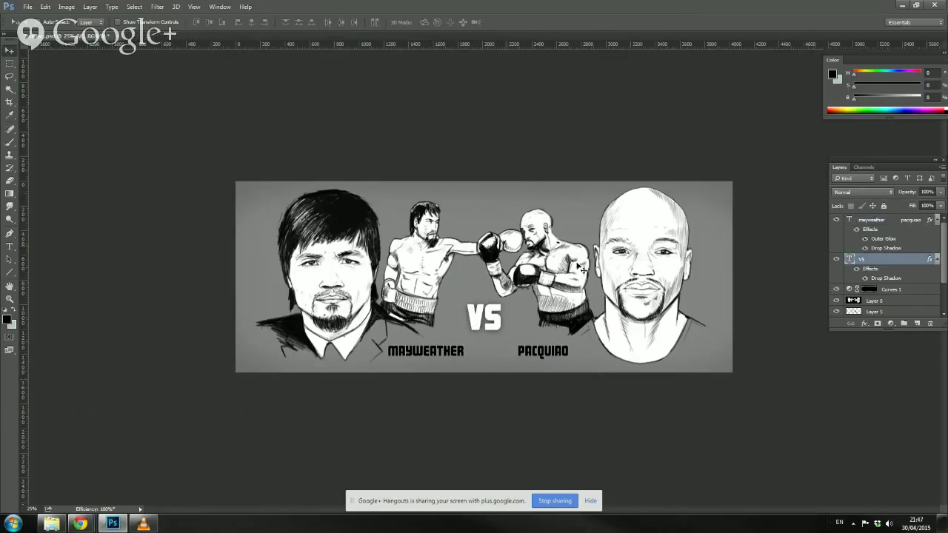
left_click_drag(486, 331, 488, 358)
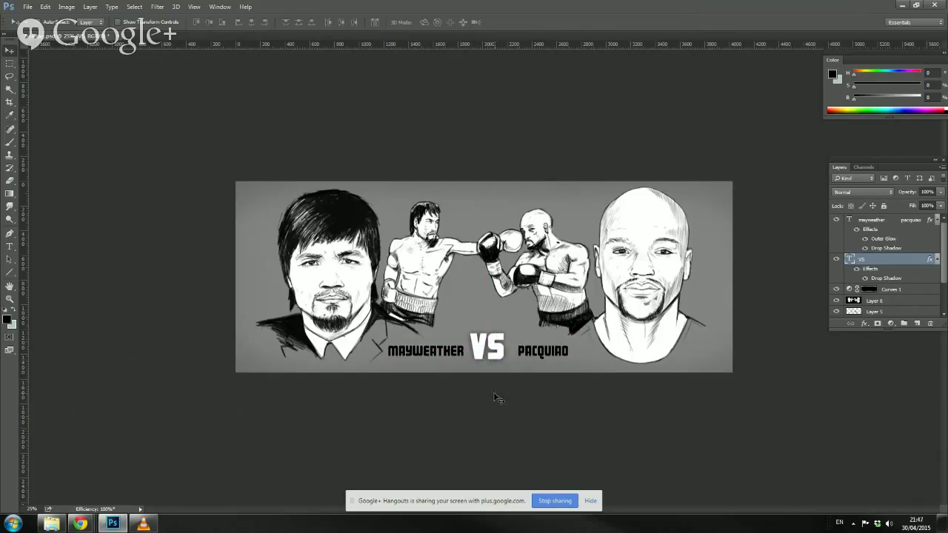
left_click_drag(497, 358, 497, 359)
key("Right")
key("Right")
Step: Cut PACQUIAO from the caption and paste it back slightly closer to the "VS"
left_click(865, 224)
left_click(9, 246)
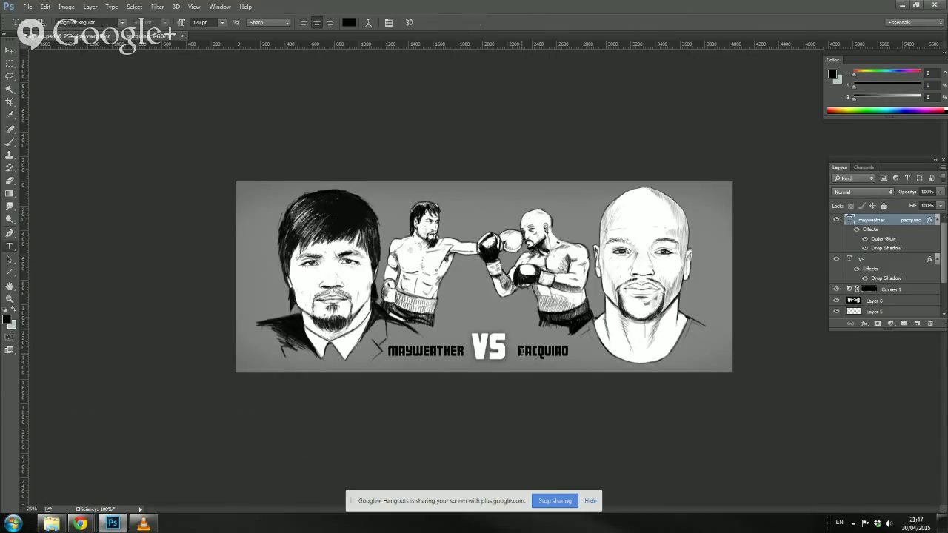
left_click_drag(520, 352, 576, 359)
key("ctrl+c")
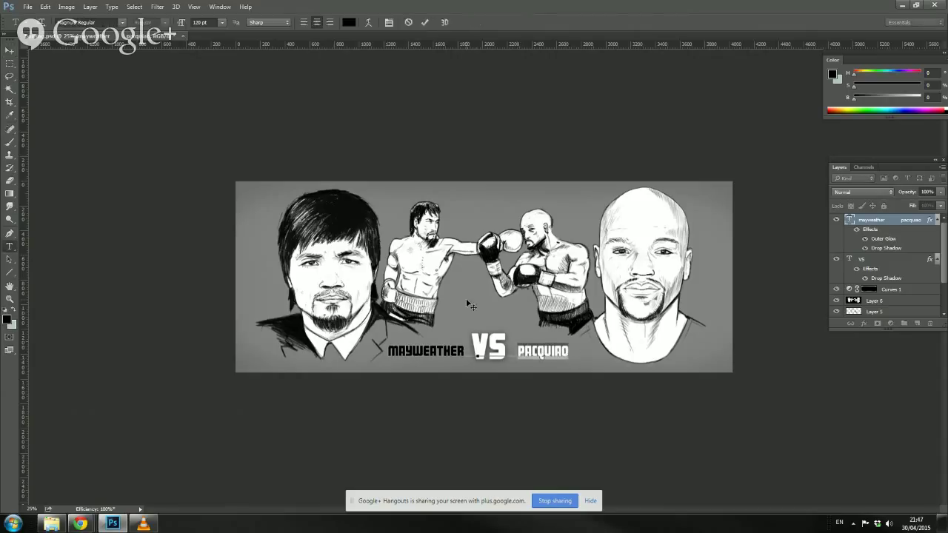
key("BackSpace")
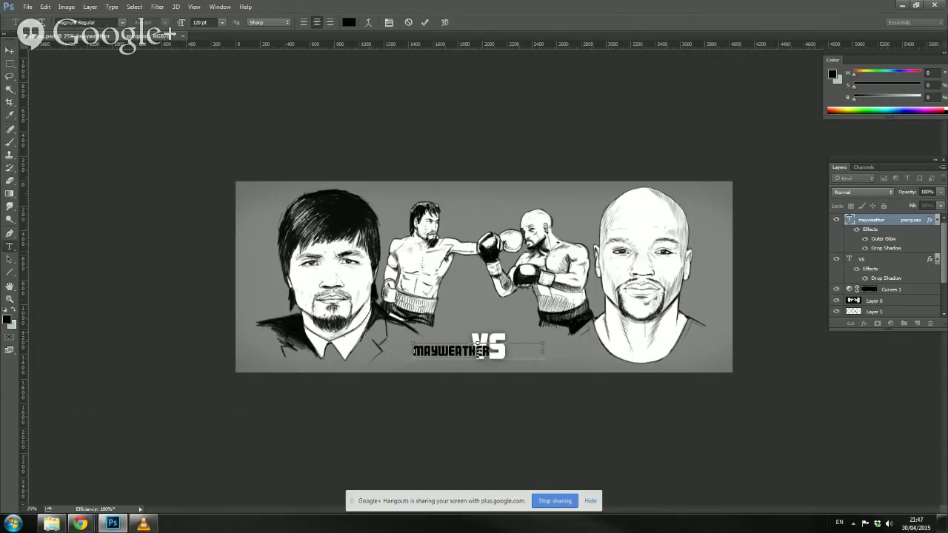
left_click(11, 64)
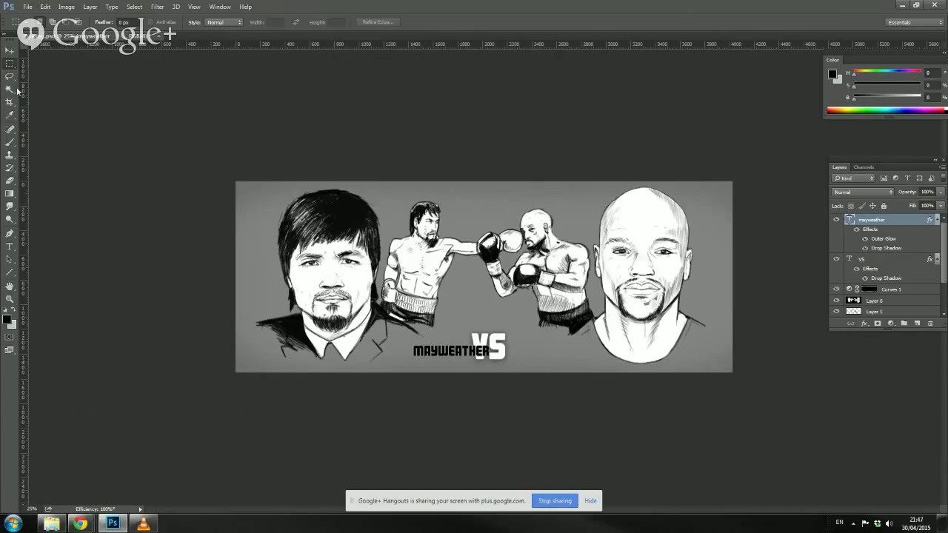
key("v")
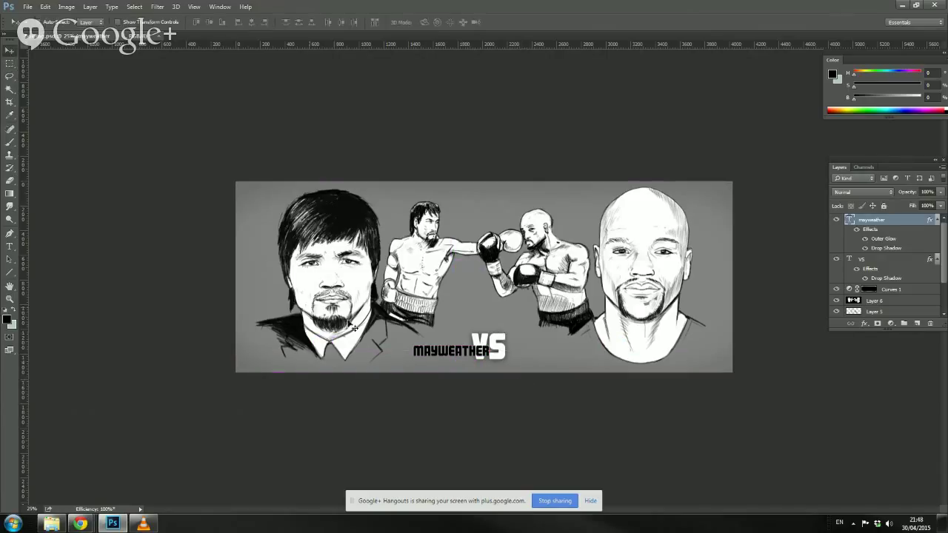
left_click(10, 246)
left_click(537, 354)
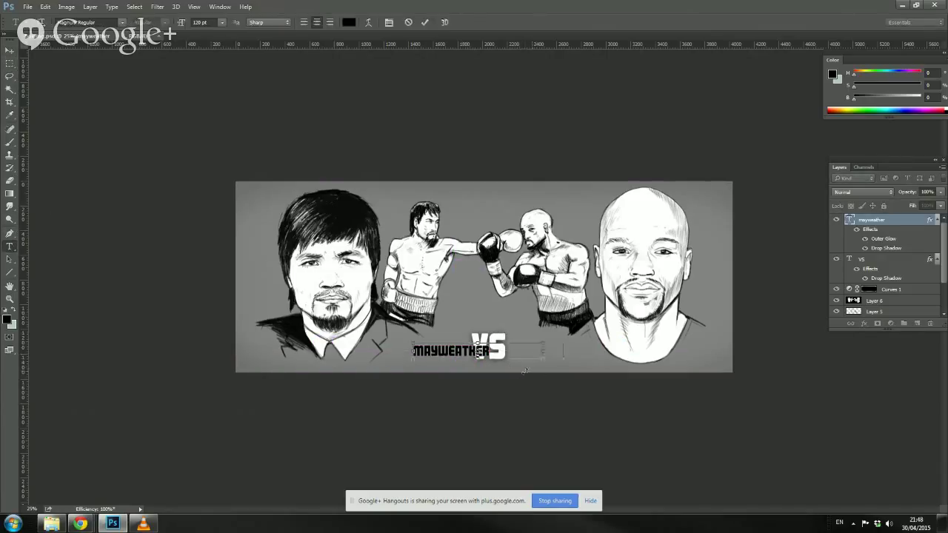
key("ctrl+v")
left_click(10, 49)
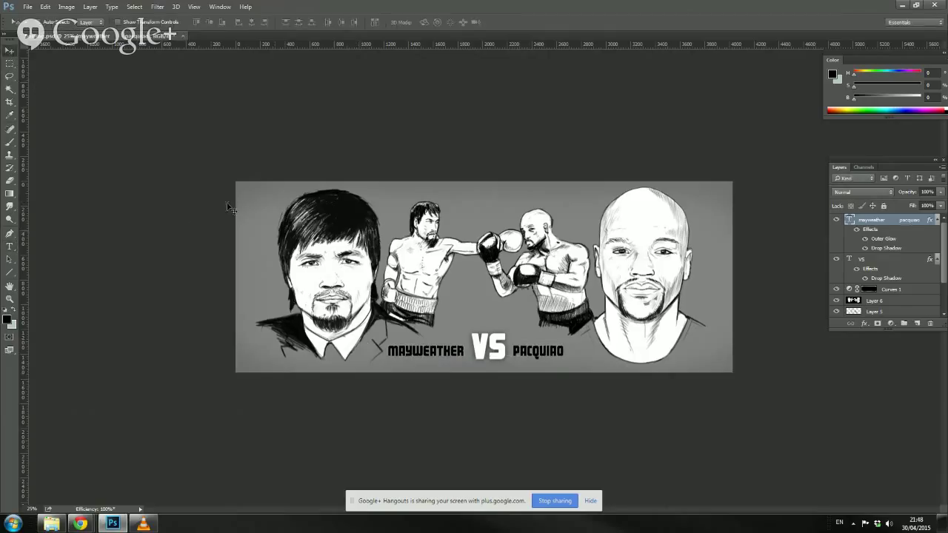
Step: Try shifting both names slightly to the right, and undo the move
mouse_move(521, 360)
left_mouse_down()
mouse_move(503, 351)
mouse_move(531, 354)
left_mouse_up()
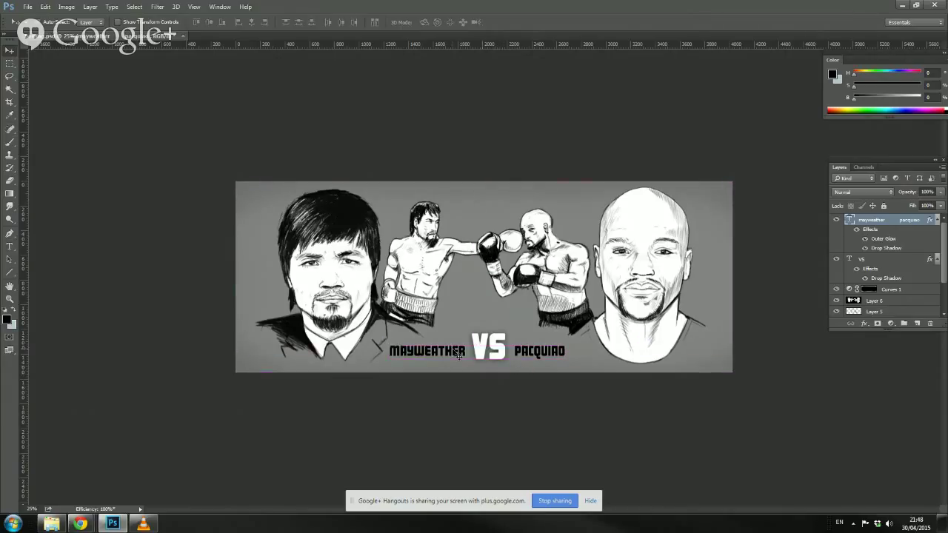
key("ctrl+alt+z")
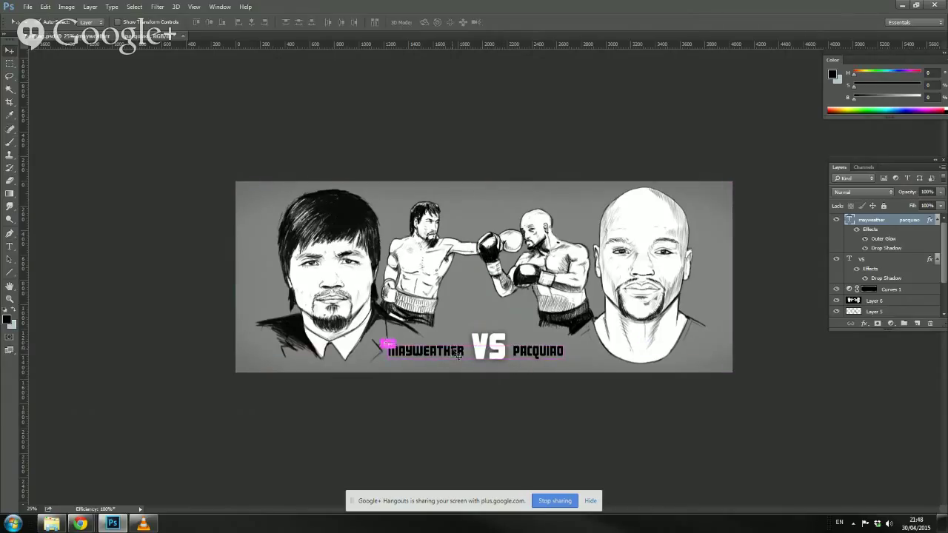
Step: Undo the last paste into the caption and paste PACQUIAO as a separate text layer near the artwork's upper-left corner
key("ctrl+alt+z")
key("ctrl+alt+z")
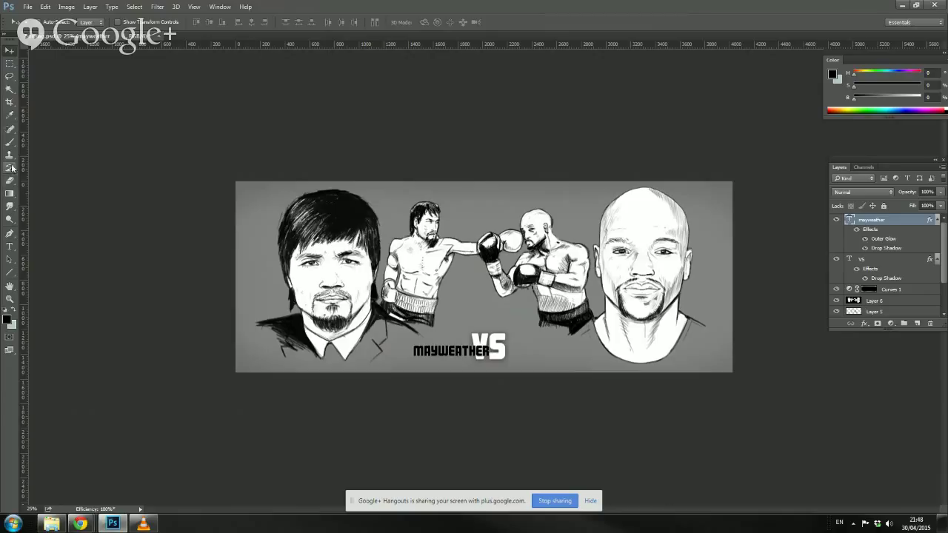
left_click(10, 246)
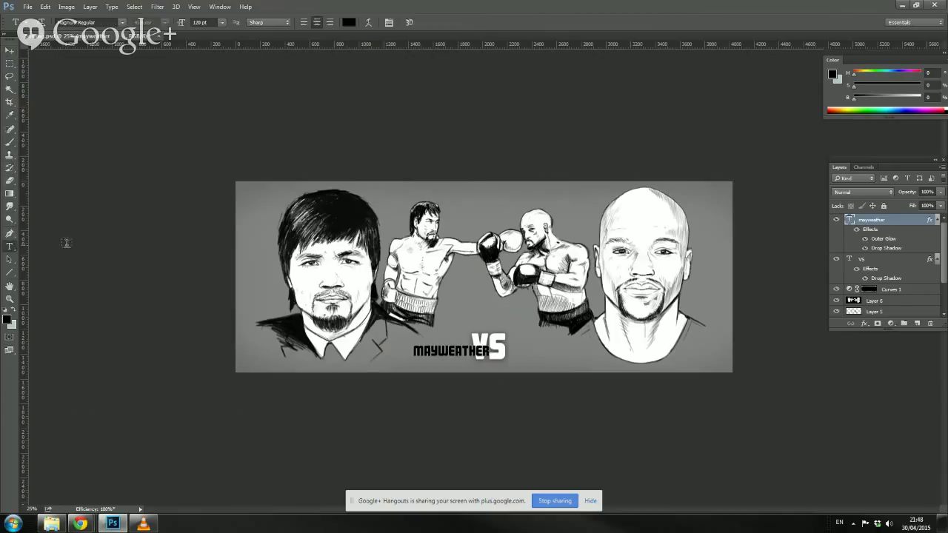
left_click(256, 213)
key("ctrl+v")
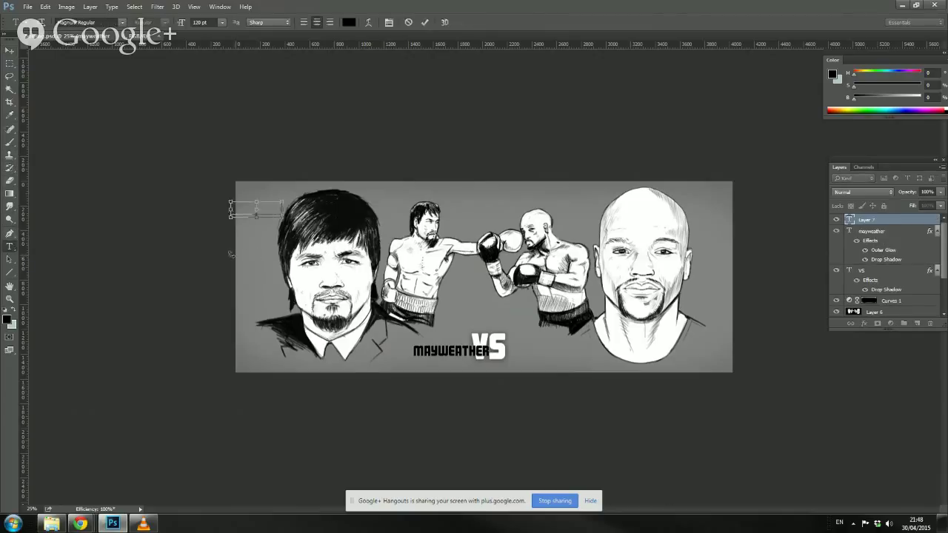
left_click(10, 50)
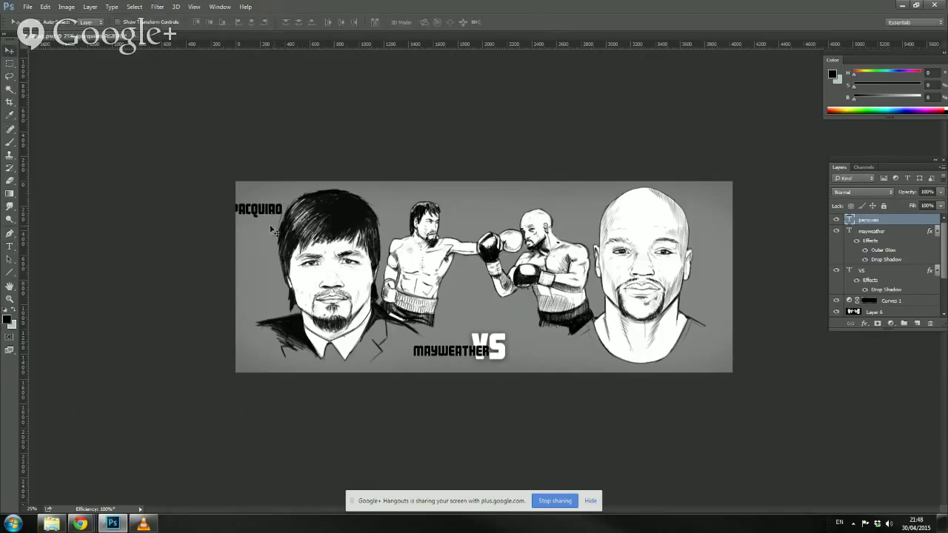
Step: Arrange the caption with PACQUIAO left of the "VS" and MAYWEATHER right of it, aligned and closely spaced
left_click_drag(263, 214, 557, 354)
left_click(874, 231)
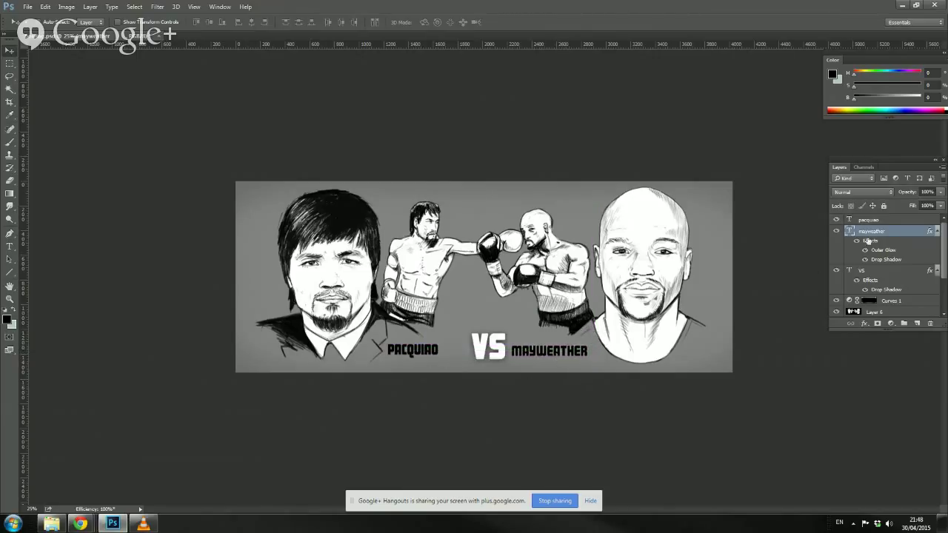
left_click(868, 220)
left_click_drag(424, 355, 521, 363)
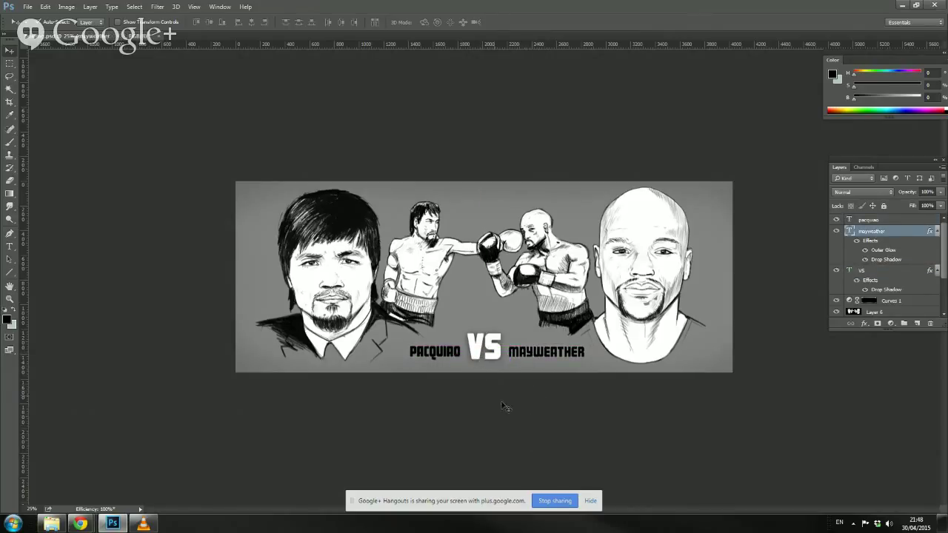
left_click_drag(443, 359, 440, 372)
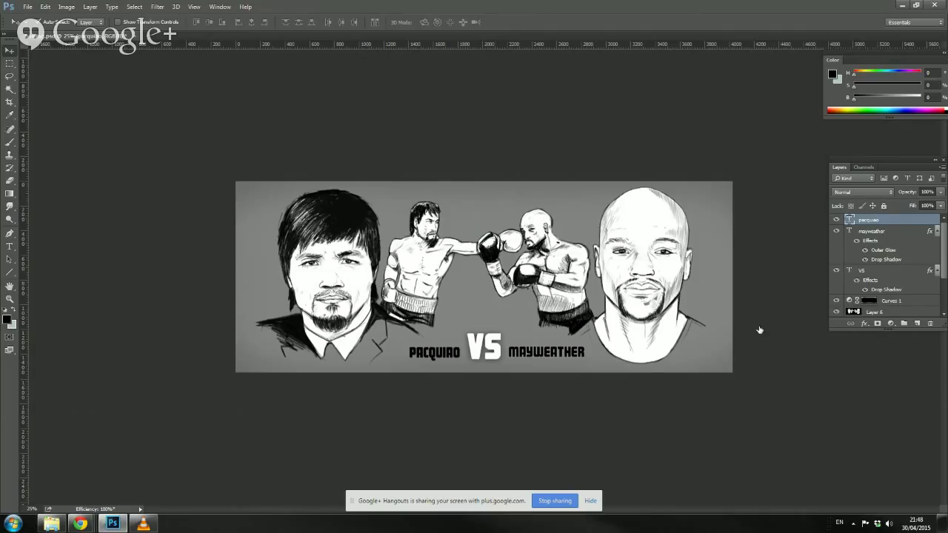
Step: Apply an Outer Glow to the PACQUIAO text and save the document
left_click(29, 198)
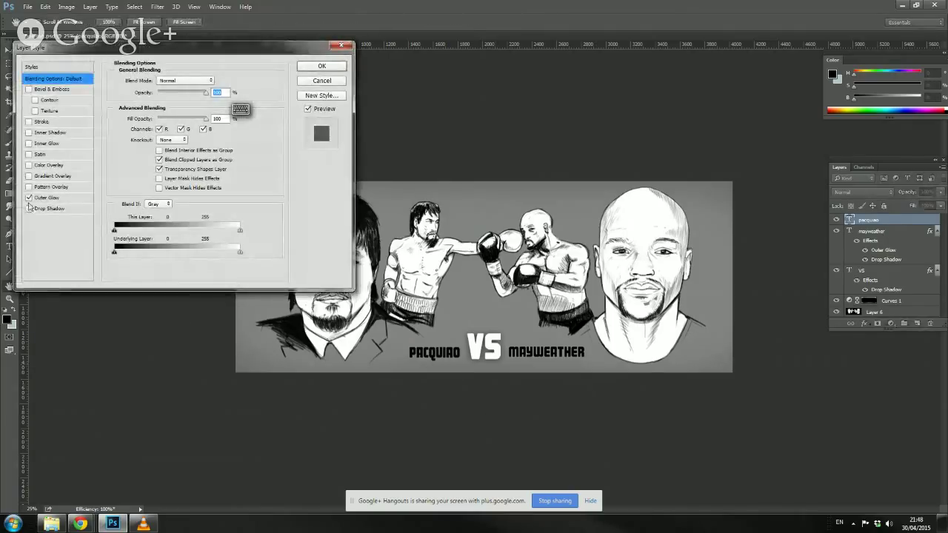
left_click(304, 68)
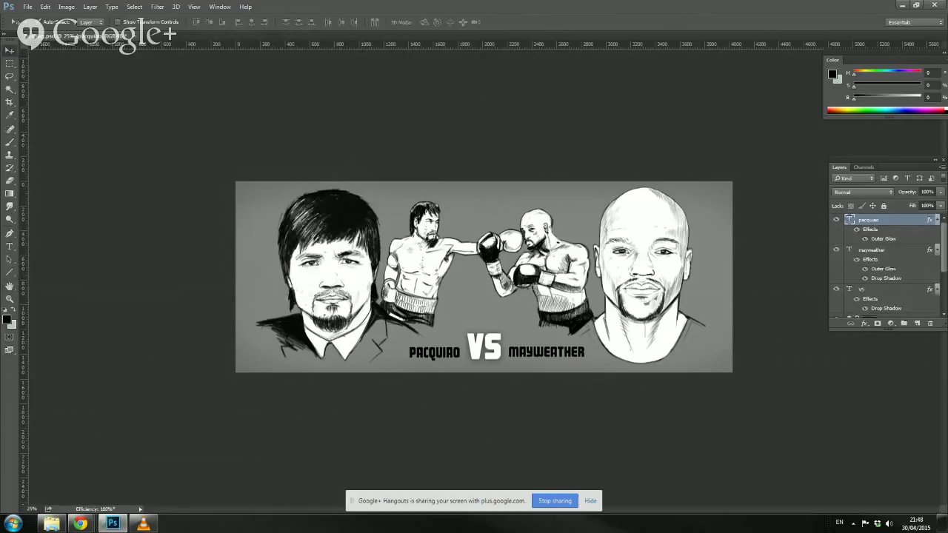
key("alt+Tab")
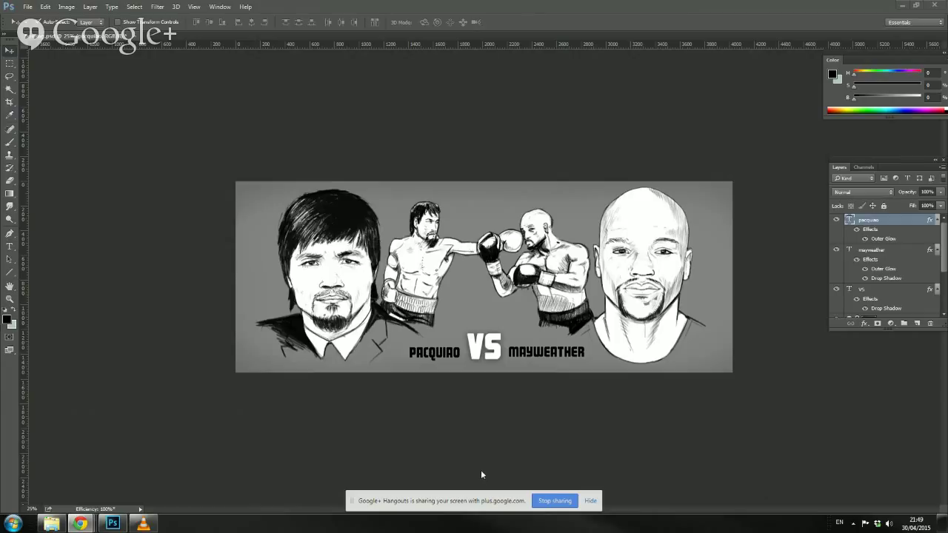
left_click(28, 7)
left_click(37, 105)
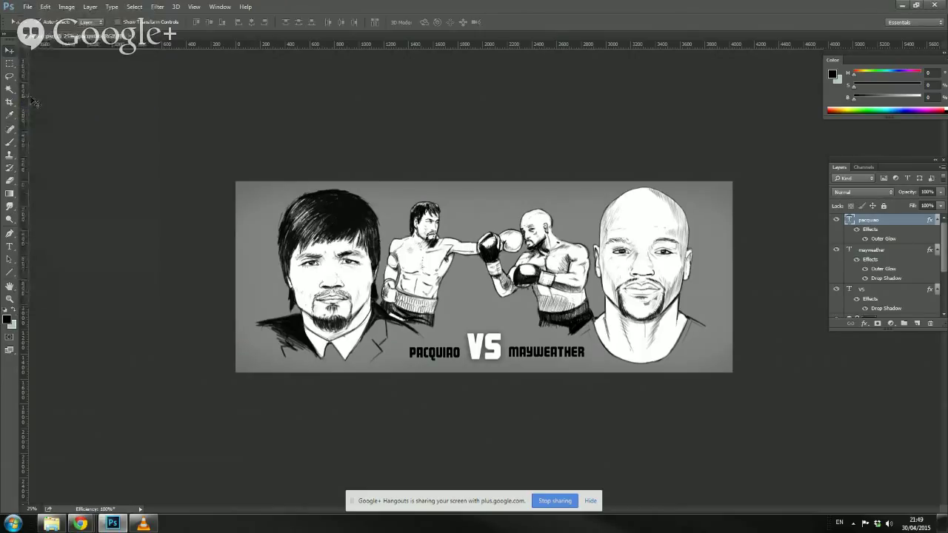
Step: Compare the artwork with and without the Curves 1 vignette, delete that adjustment layer and save the document
scroll(935, 239, "down", 3)
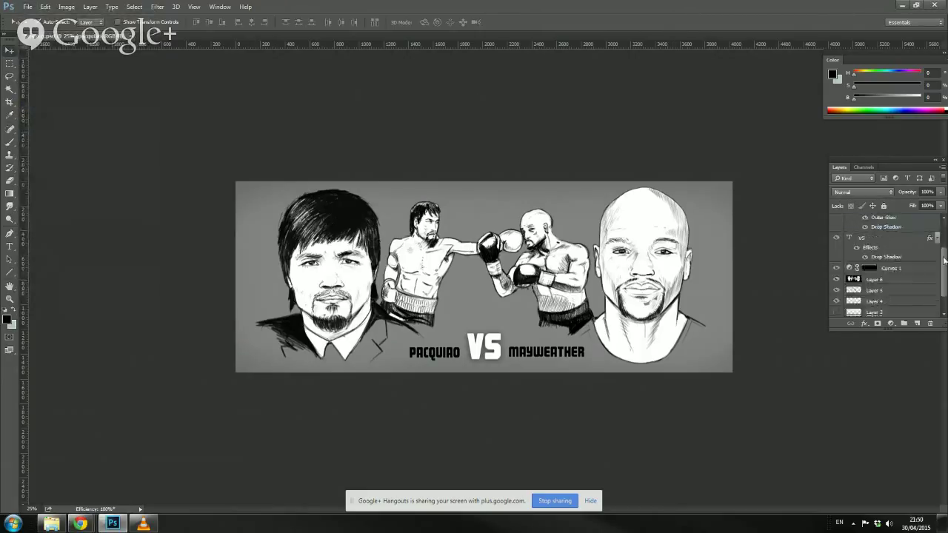
left_click(835, 262)
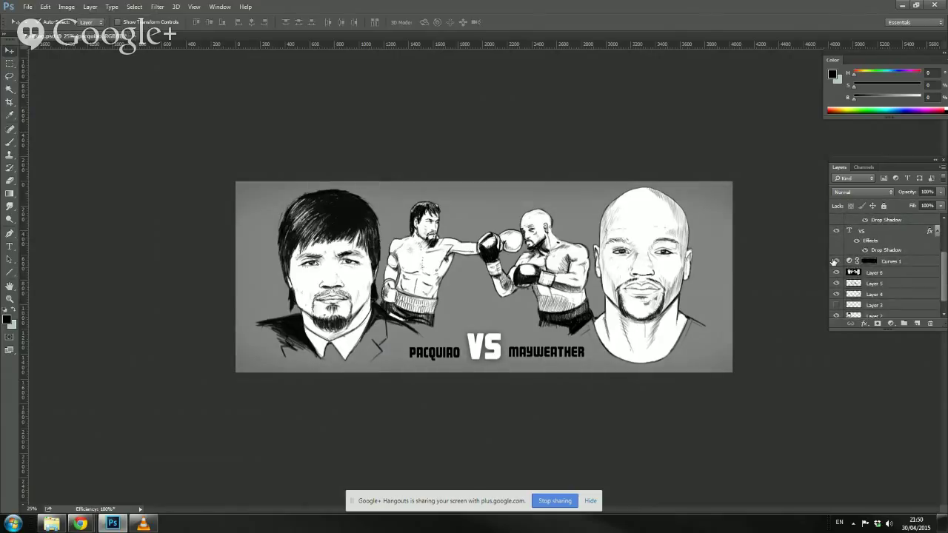
left_click(835, 262)
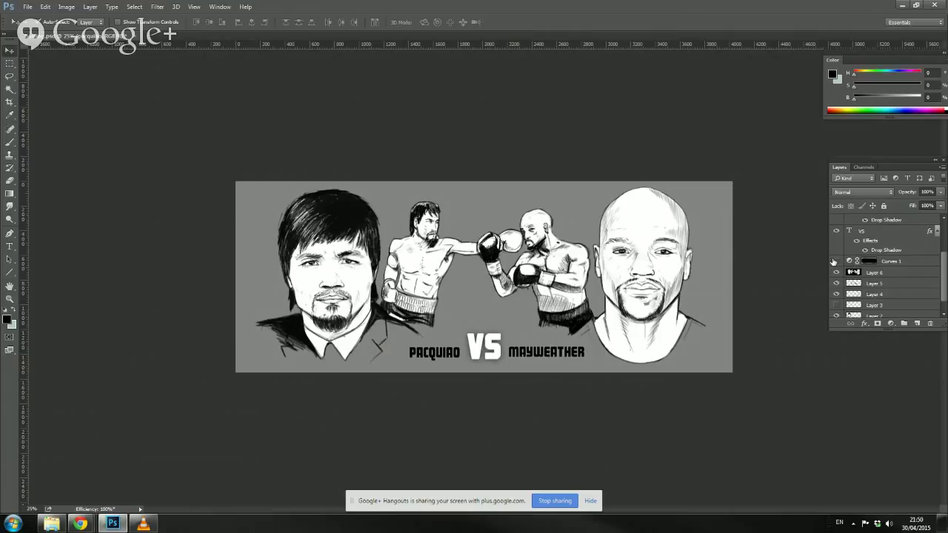
left_click(835, 262)
left_click_drag(852, 263, 930, 323)
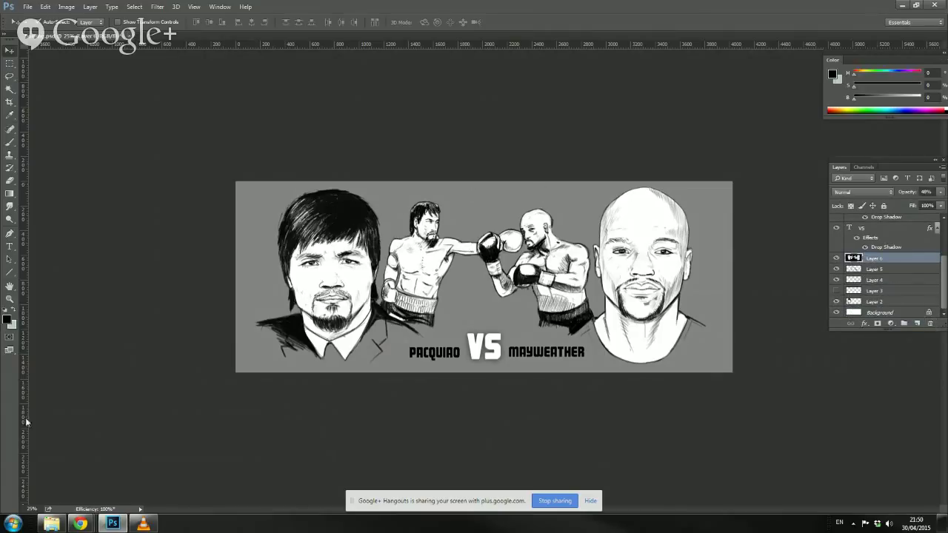
left_click(28, 6)
left_click(56, 102)
Step: Save a JPEG copy as bowing.jpg on the Desktop at Maximum quality, replacing the existing file
left_click(59, 9)
mouse_move(30, 5)
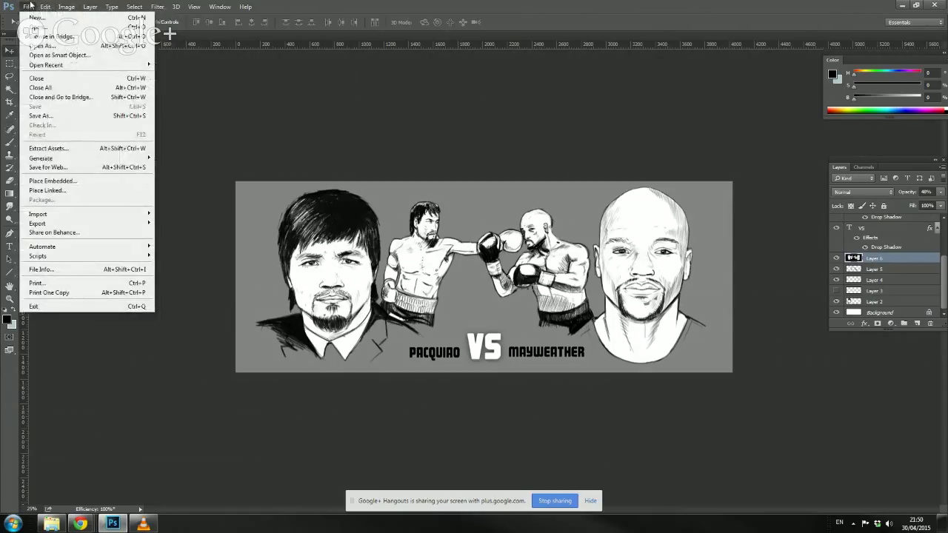
left_click(40, 115)
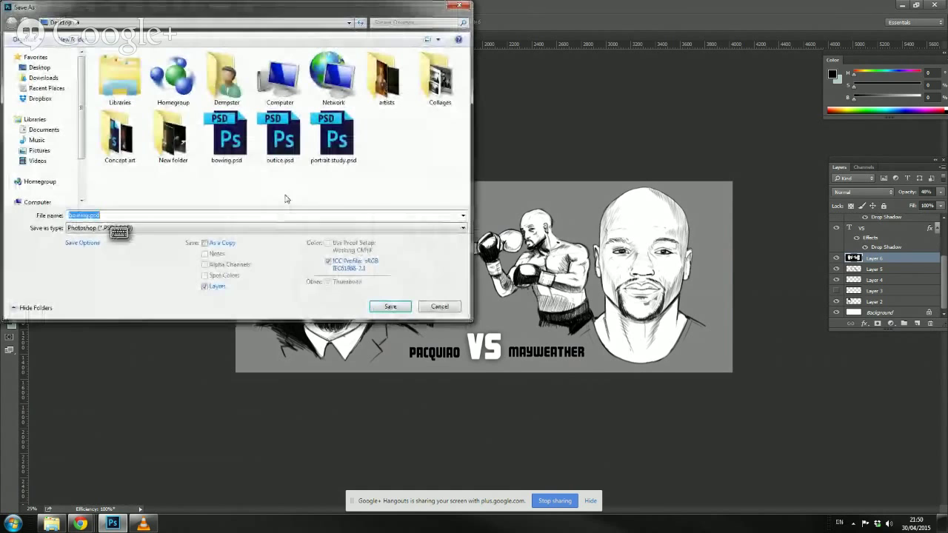
left_click(285, 228)
left_click(126, 310)
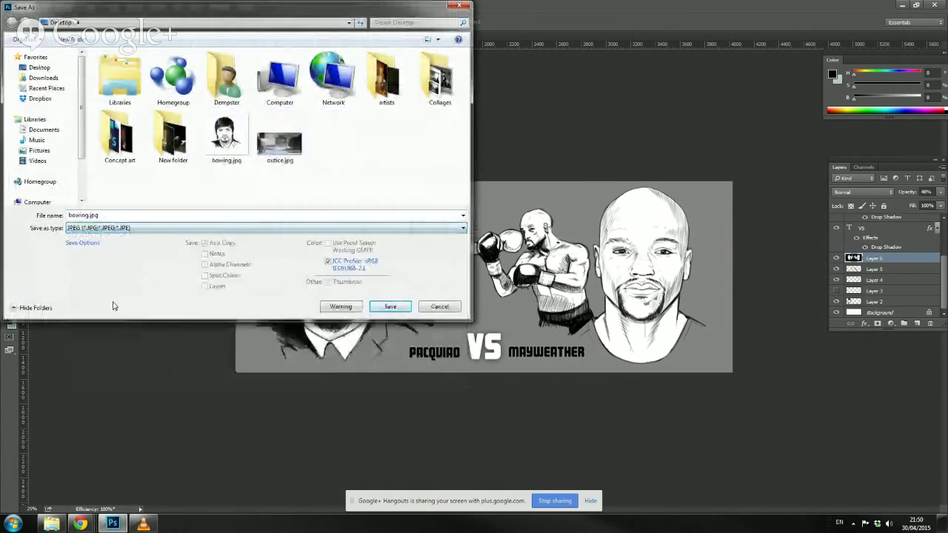
left_click(391, 306)
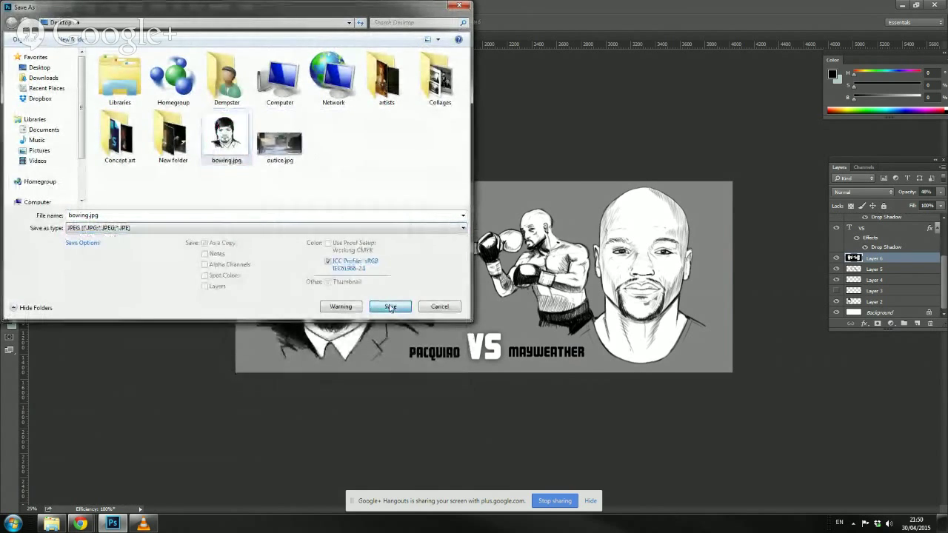
left_click(498, 262)
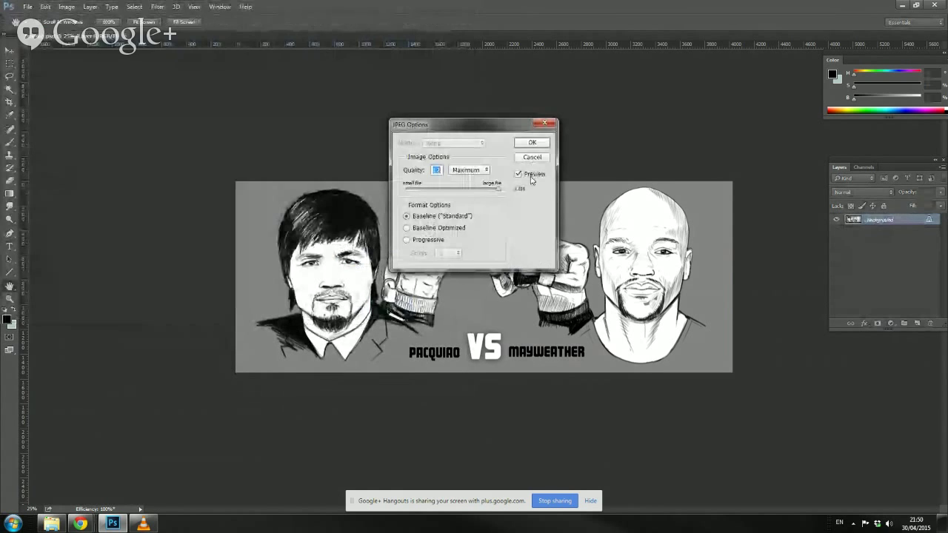
left_click(533, 143)
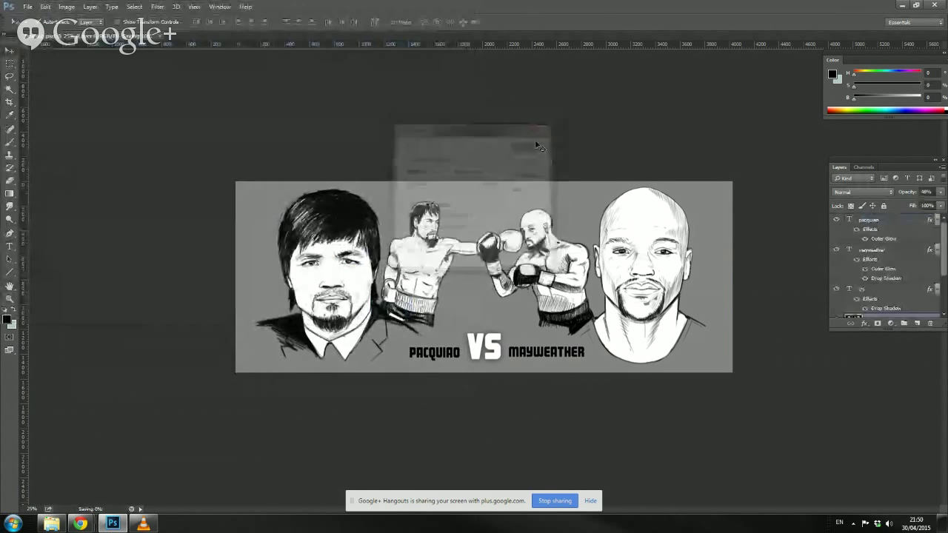
Step: Try resizing the image to 867 × 334 px with a resolution of 300 pixels/inch
left_click(66, 6)
left_click(78, 77)
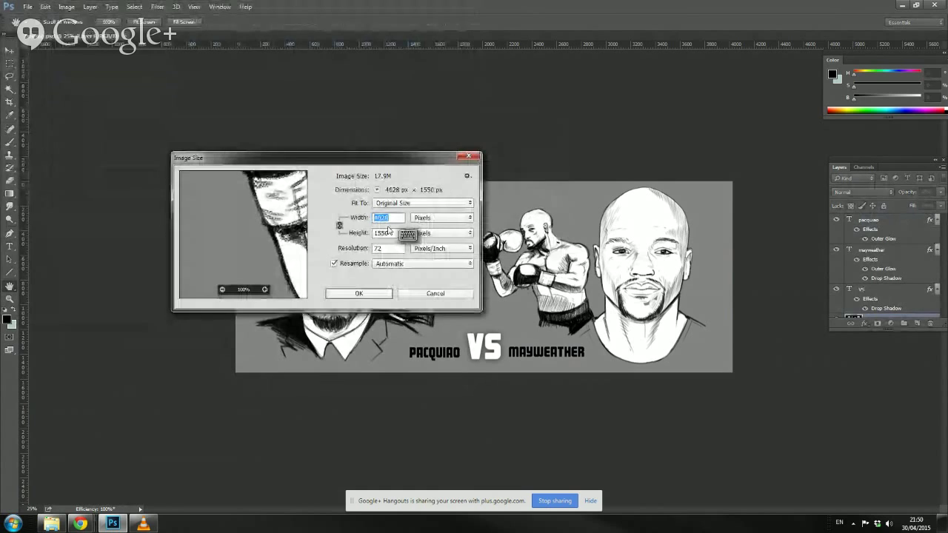
left_click_drag(383, 219, 361, 219)
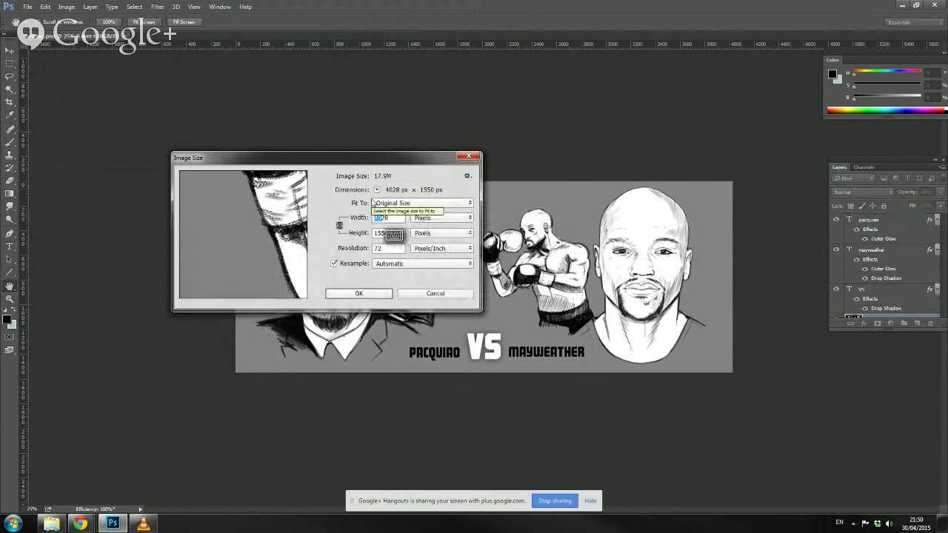
type("9")
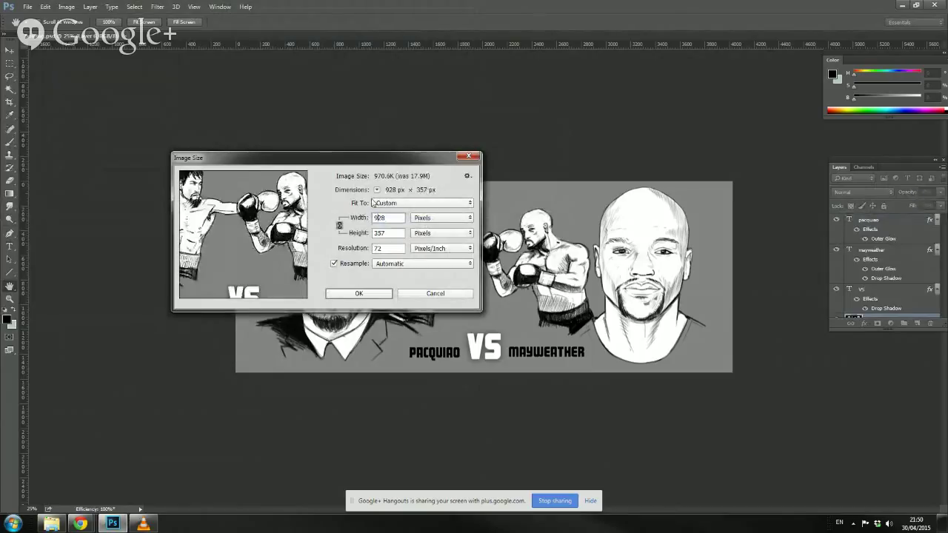
left_click(369, 250)
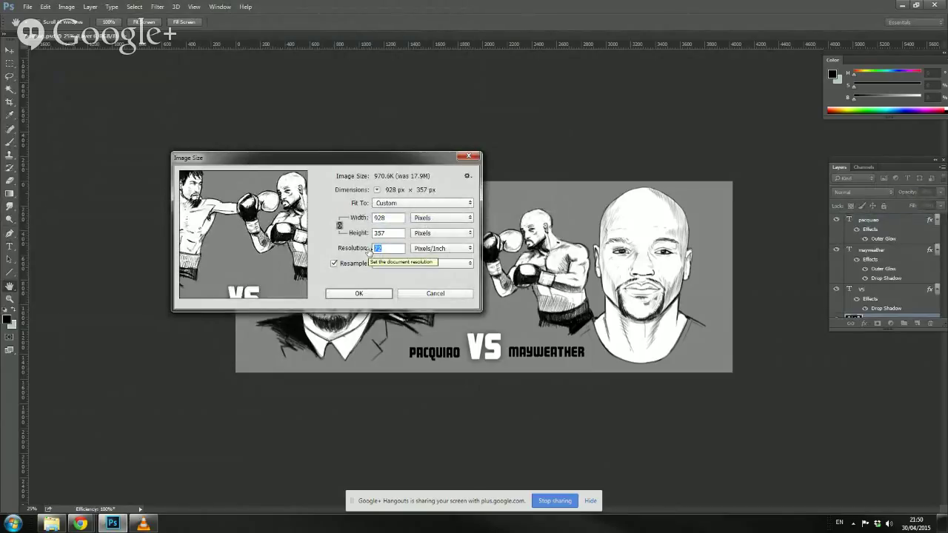
type("0")
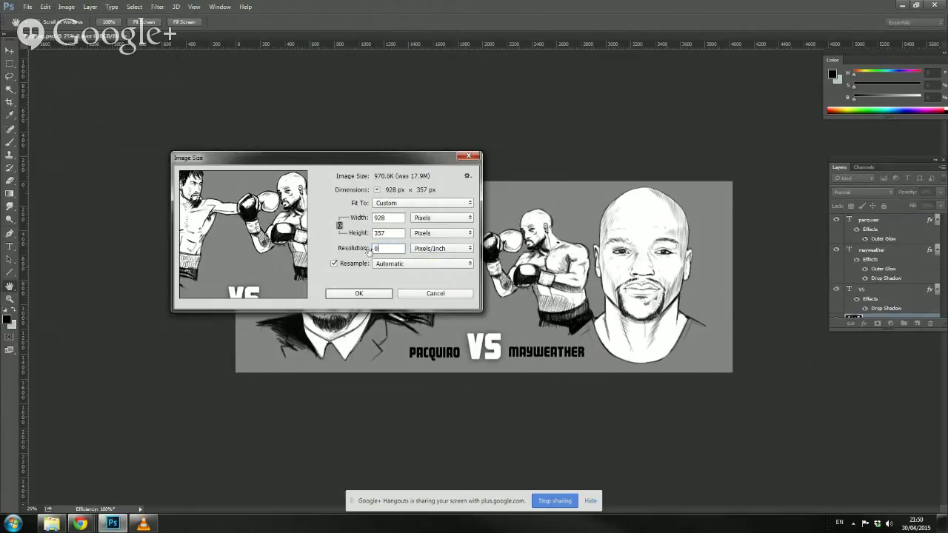
key("BackSpace")
type("300")
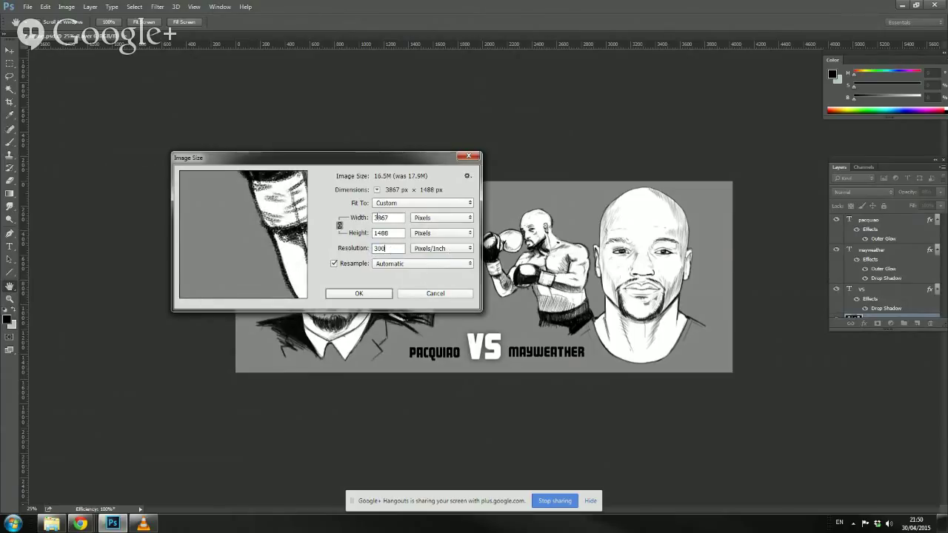
key("BackSpace")
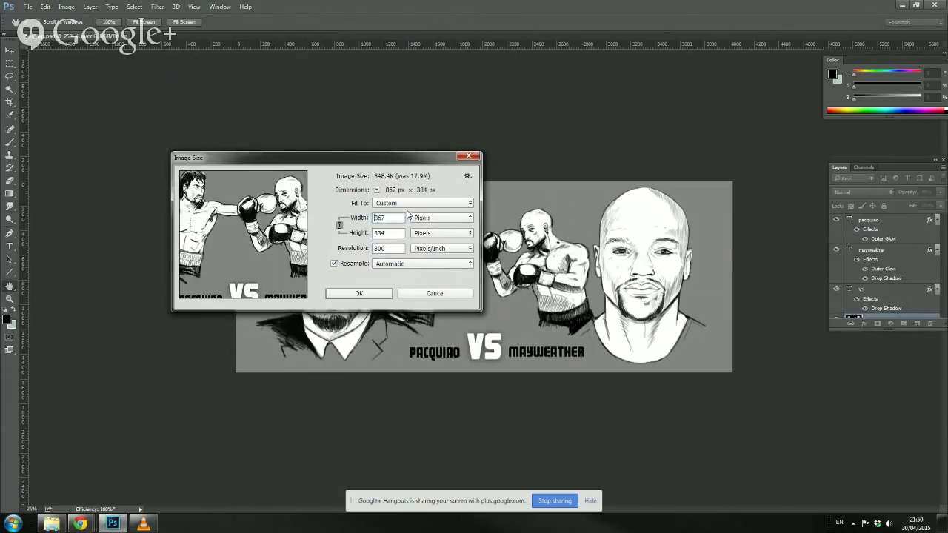
left_click(358, 294)
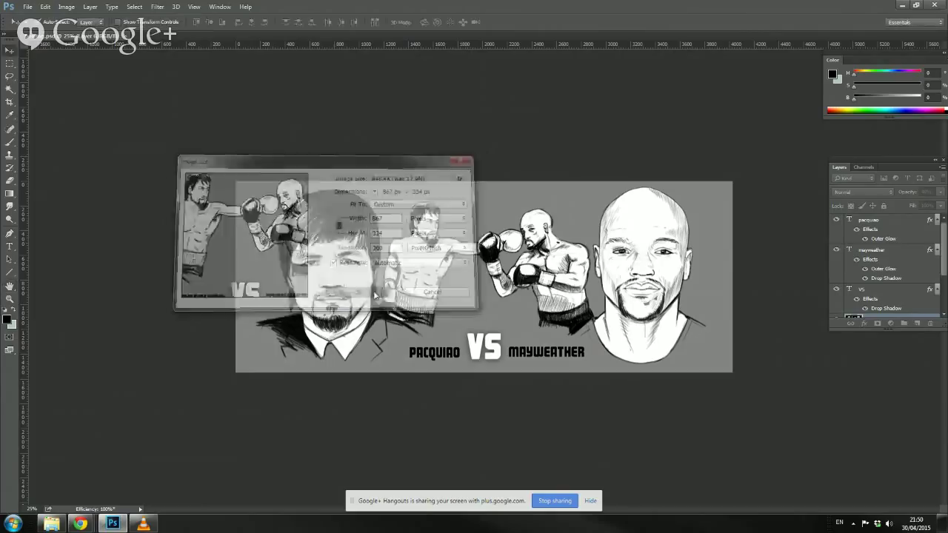
Step: View the resized image at 100% zoom and undo the resize
right_click(33, 509)
left_click(207, 466)
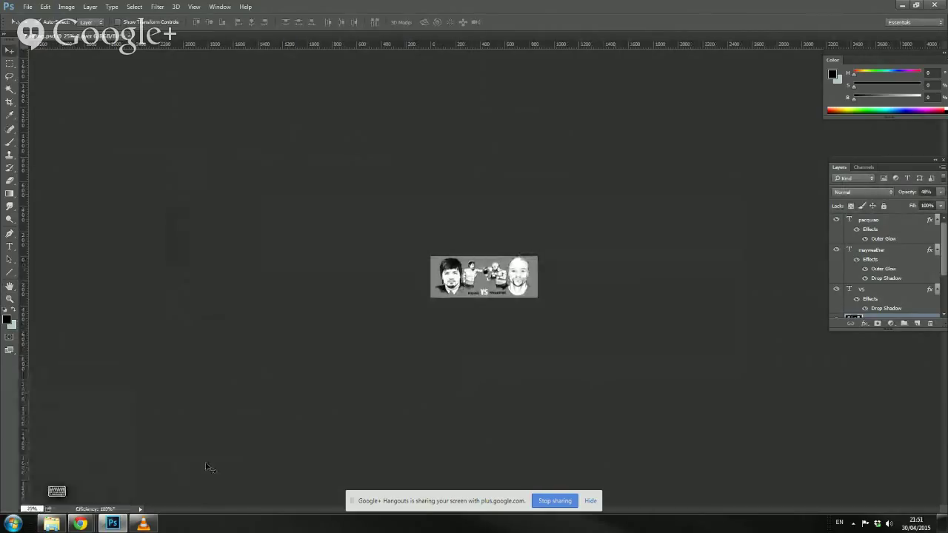
left_click_drag(37, 509, 5, 509)
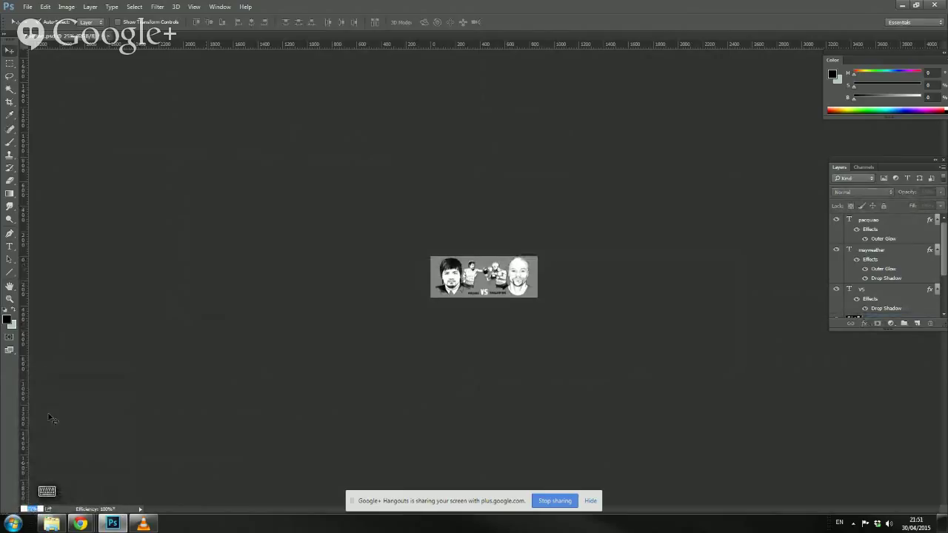
type("100")
key("Return")
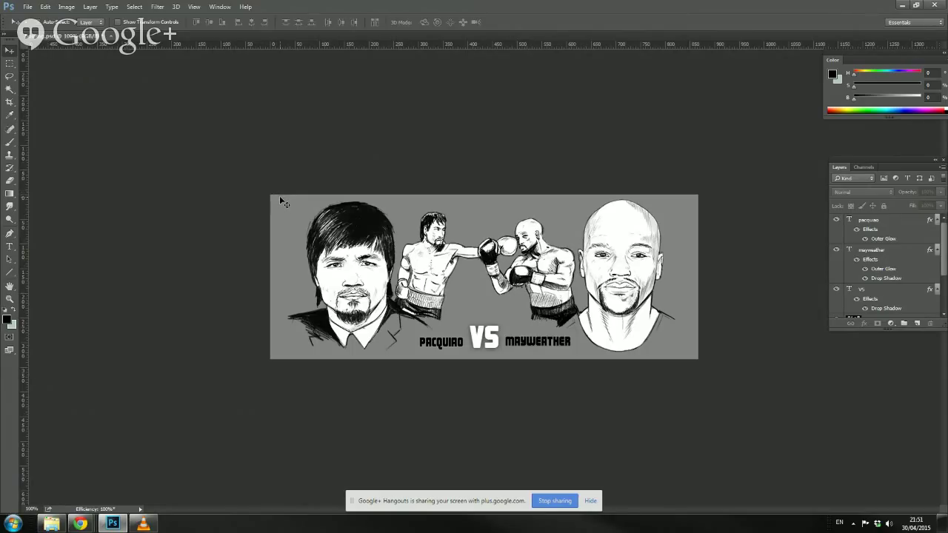
key("ctrl+z")
scroll(294, 209, "down", 4)
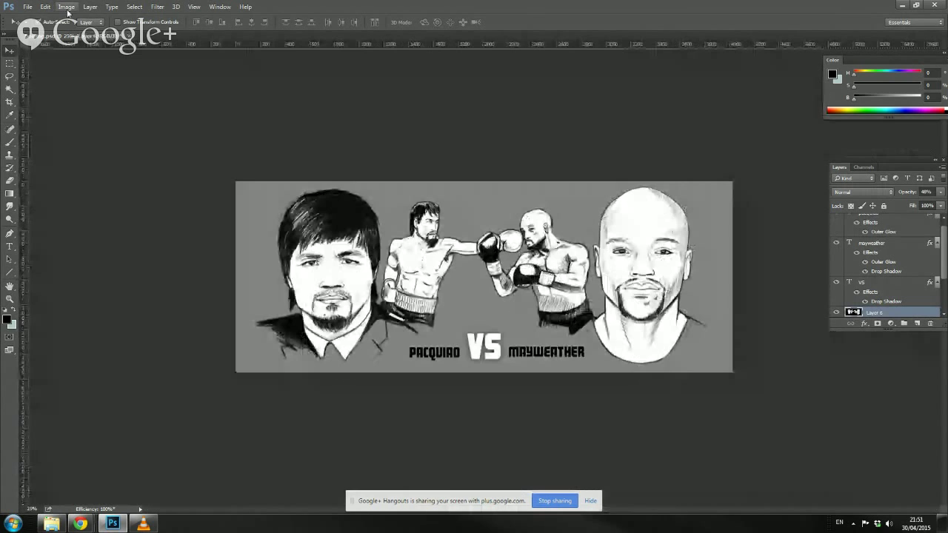
Step: Resize the image to 1000 × 385 px with a resolution of 300 pixels/inch and view it at 100% zoom
left_click(67, 10)
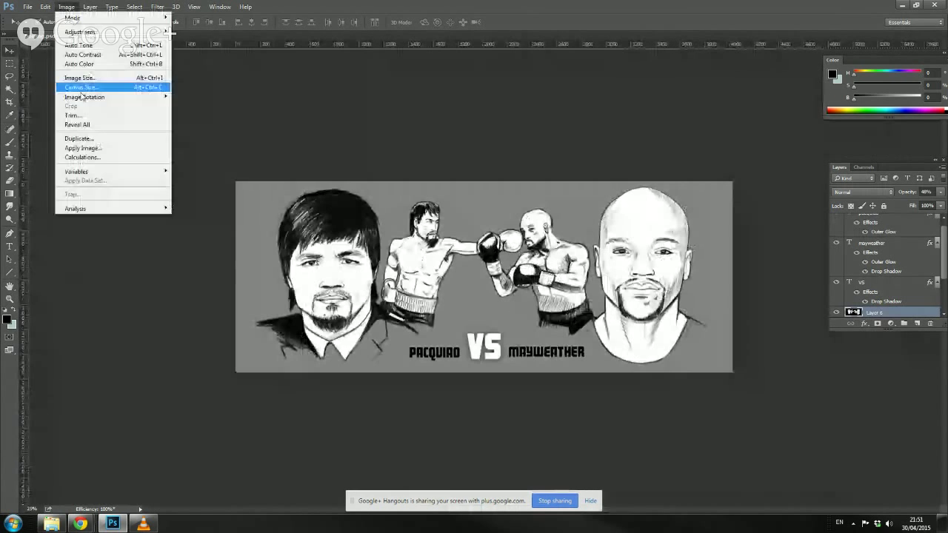
left_click(74, 78)
left_click(380, 249)
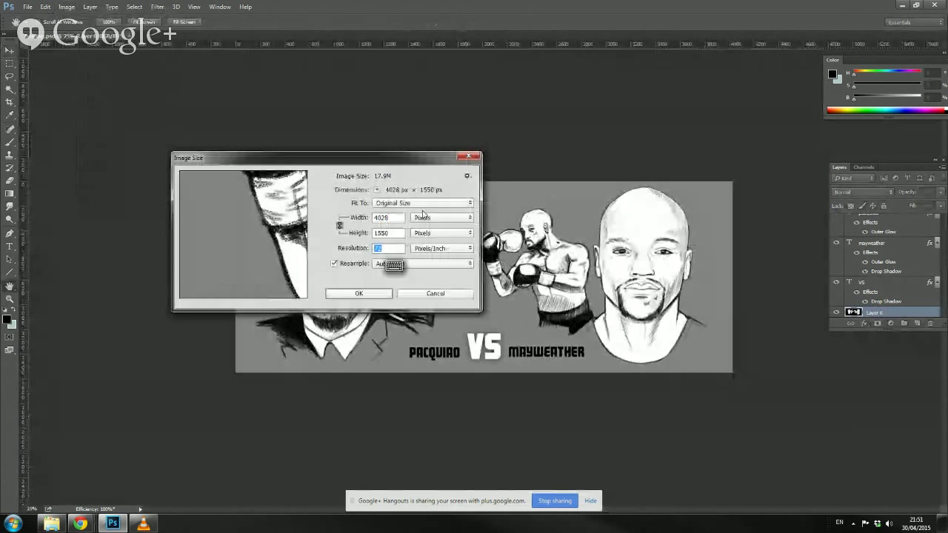
type("300")
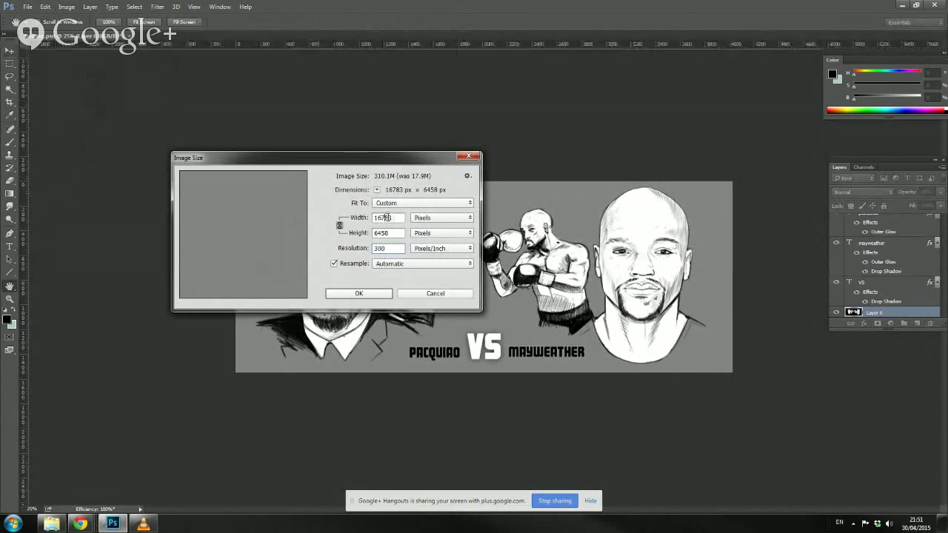
double_click(384, 216)
type("1000")
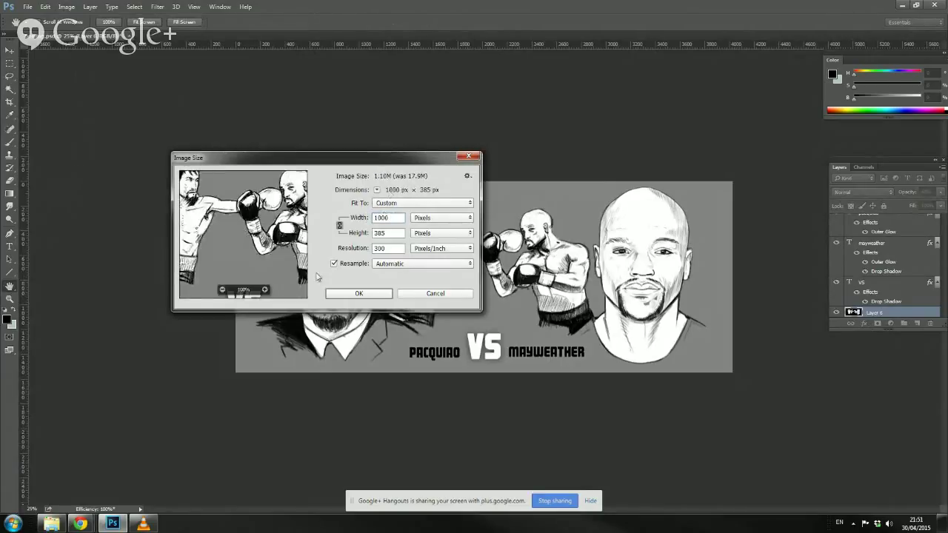
left_click(358, 293)
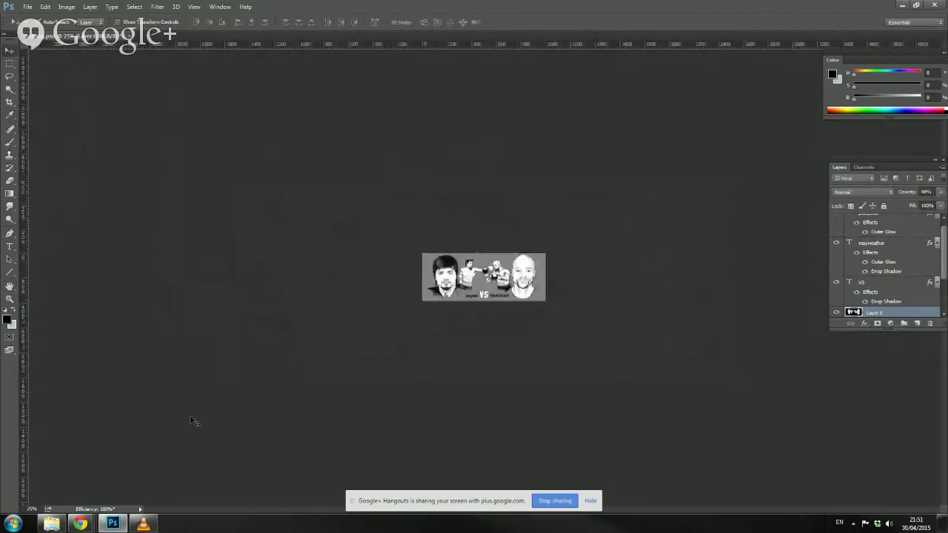
left_click(32, 509)
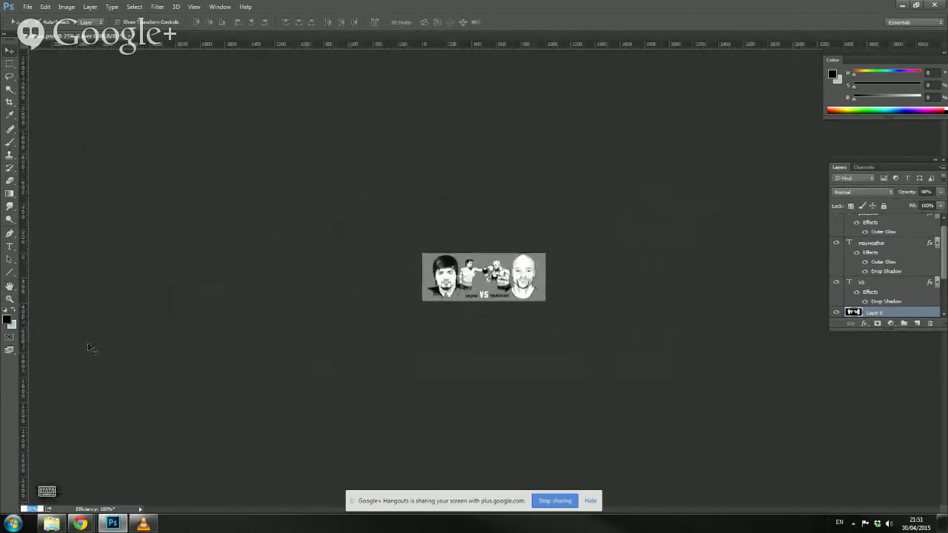
type("0")
key("Return")
key("Return")
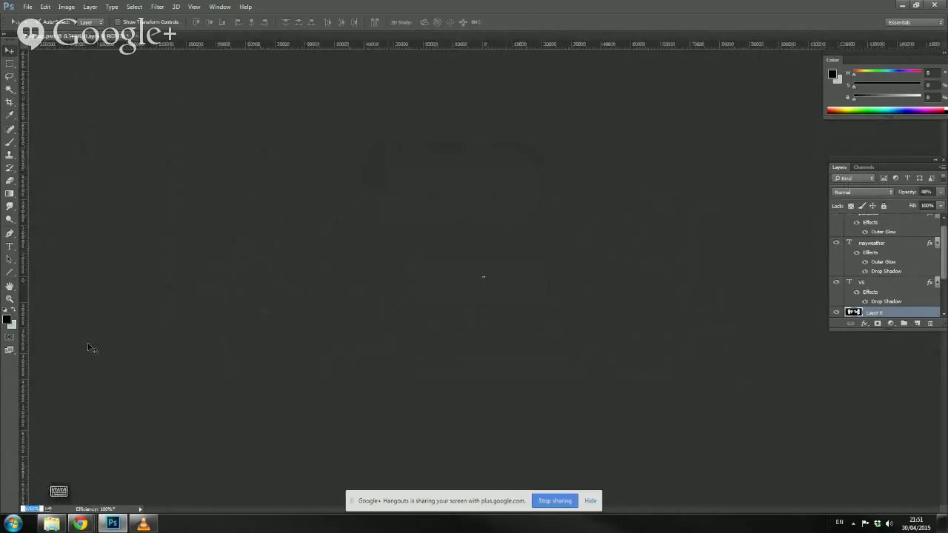
type("100")
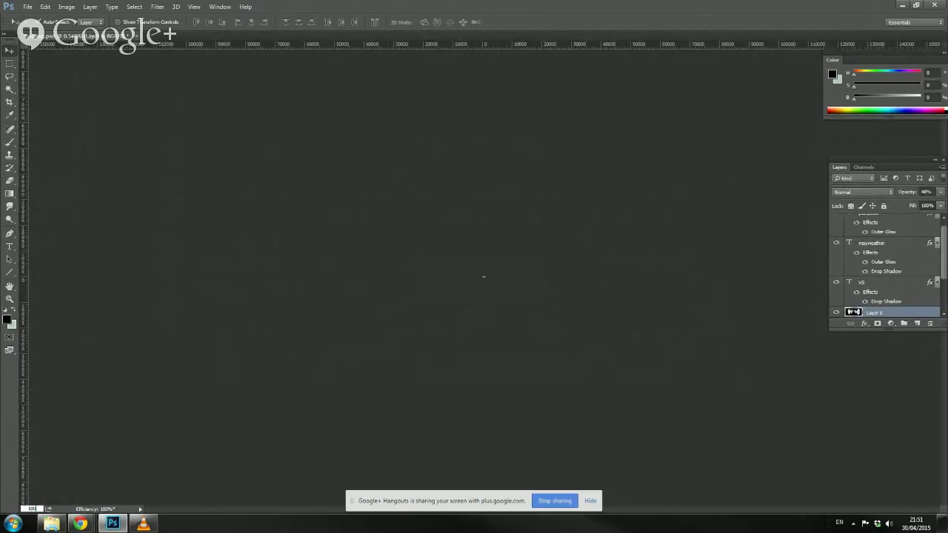
key("Return")
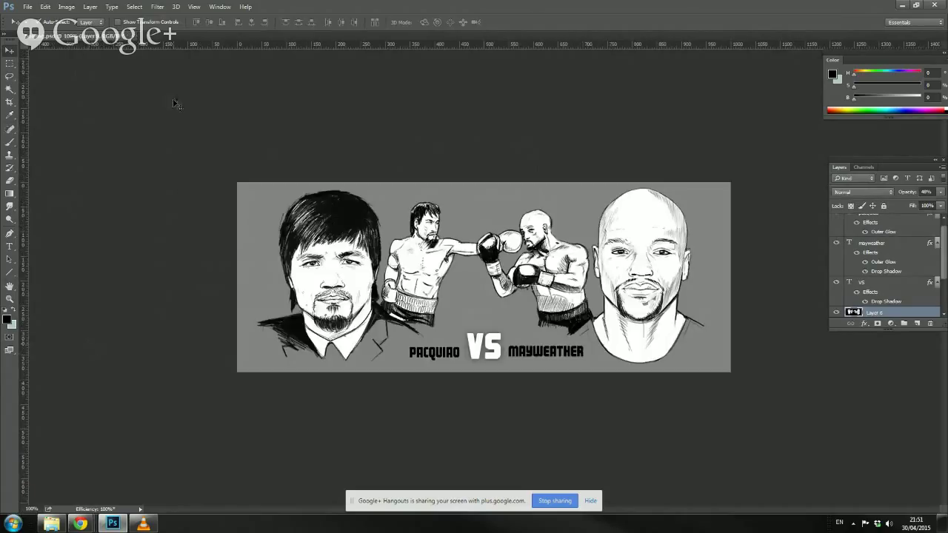
Step: Save a JPEG copy of the resized artwork on the Desktop as "boxing facebook" at Maximum quality
left_click(27, 7)
left_click(43, 116)
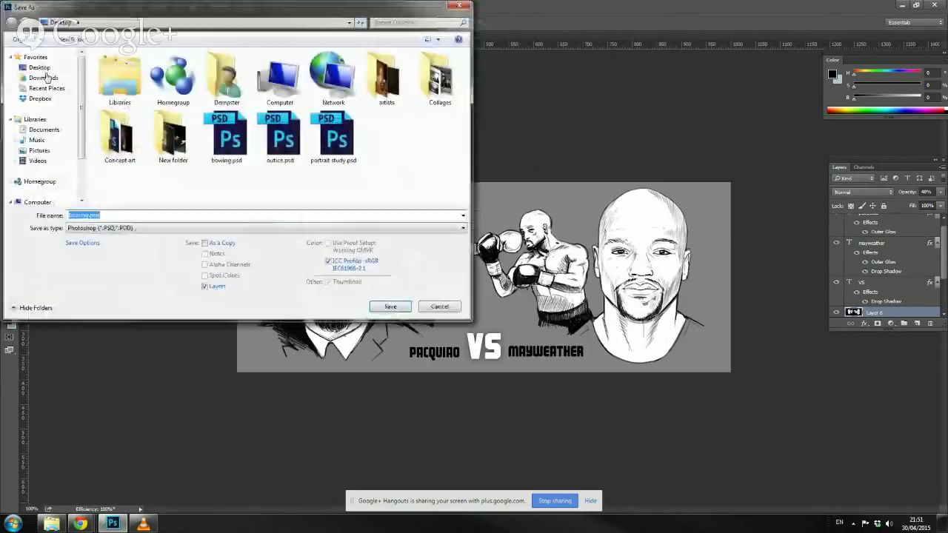
left_click(136, 228)
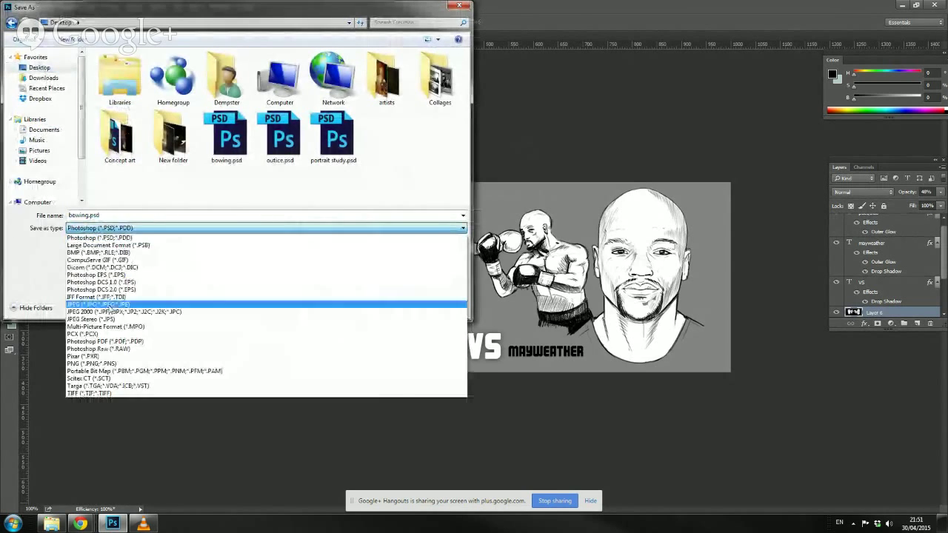
left_click(111, 302)
left_click(89, 216)
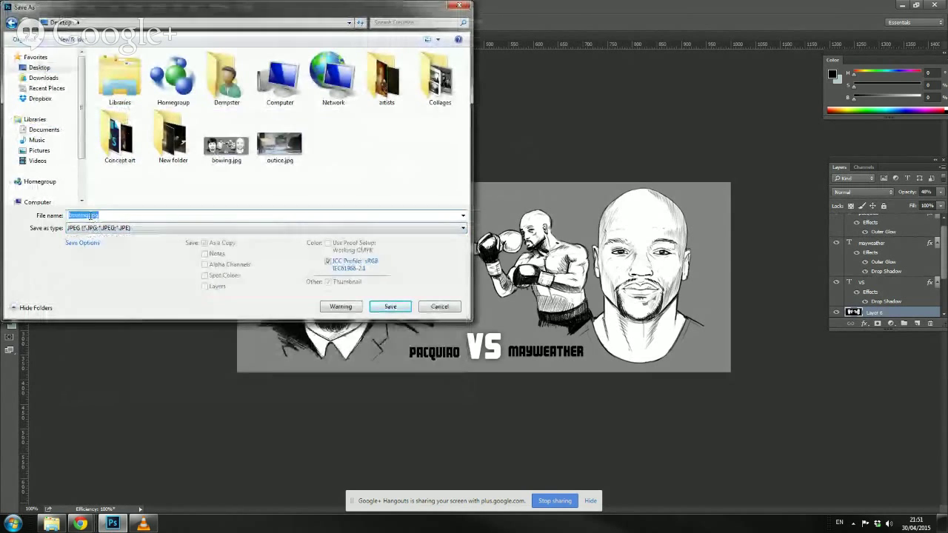
left_click(90, 216)
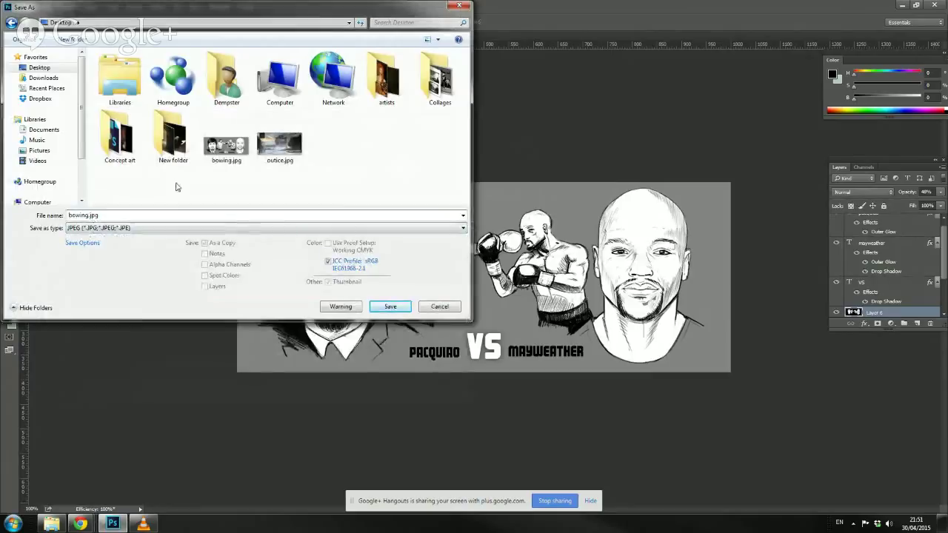
key("BackSpace")
key("BackSpace")
key("BackSpace")
key("BackSpace")
key("BackSpace")
key("BackSpace")
key("BackSpace")
type("boxing.")
key("BackSpace")
type("facebook.")
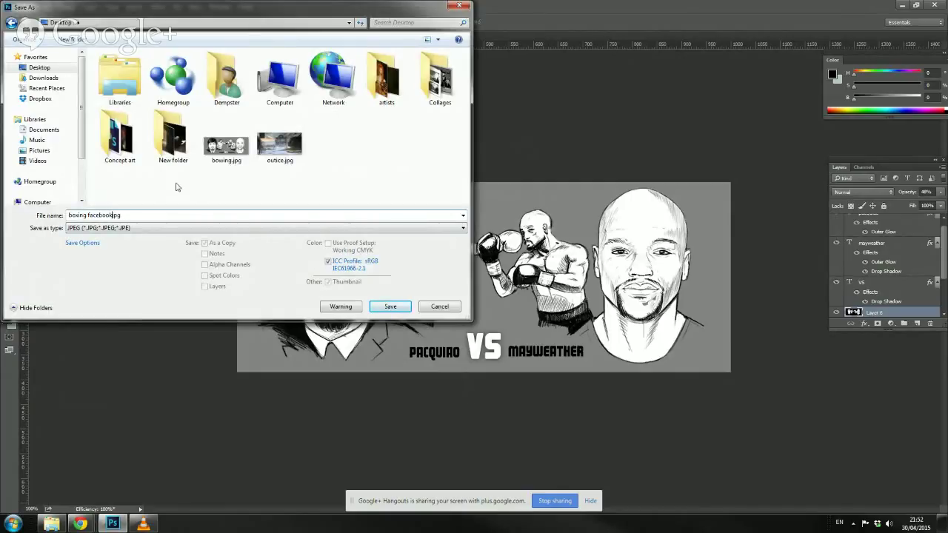
key("Delete")
key("Delete")
key("Delete")
key("Return")
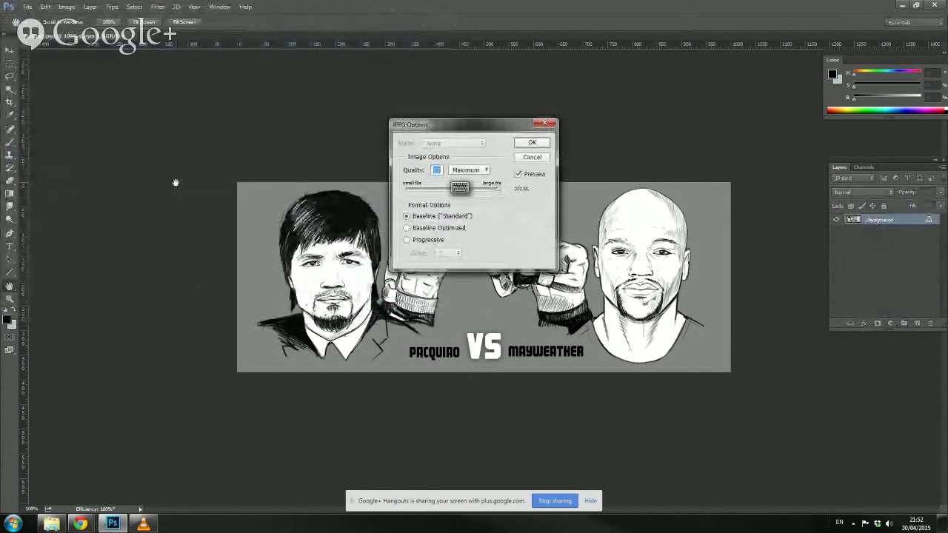
left_click(531, 144)
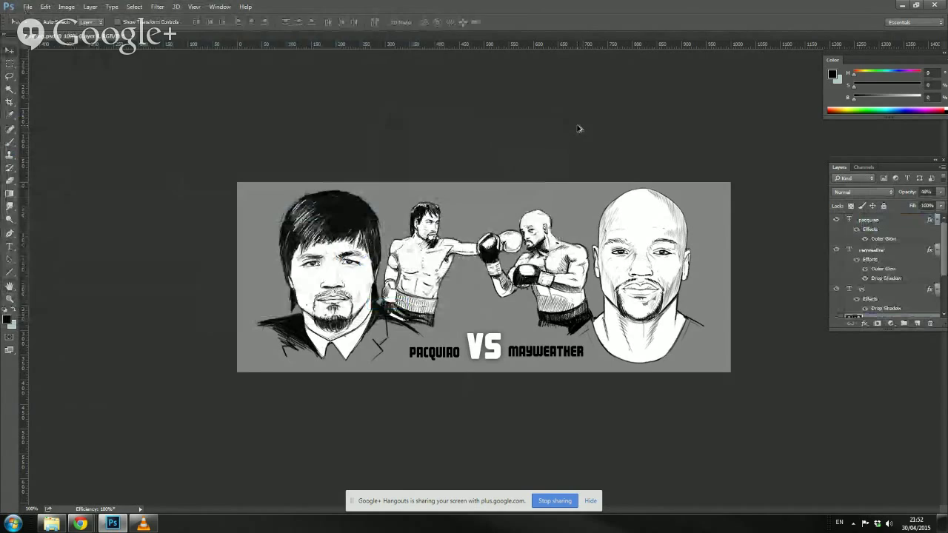
Step: Undo the last image resize and fit the whole artwork in view
key("ctrl+z")
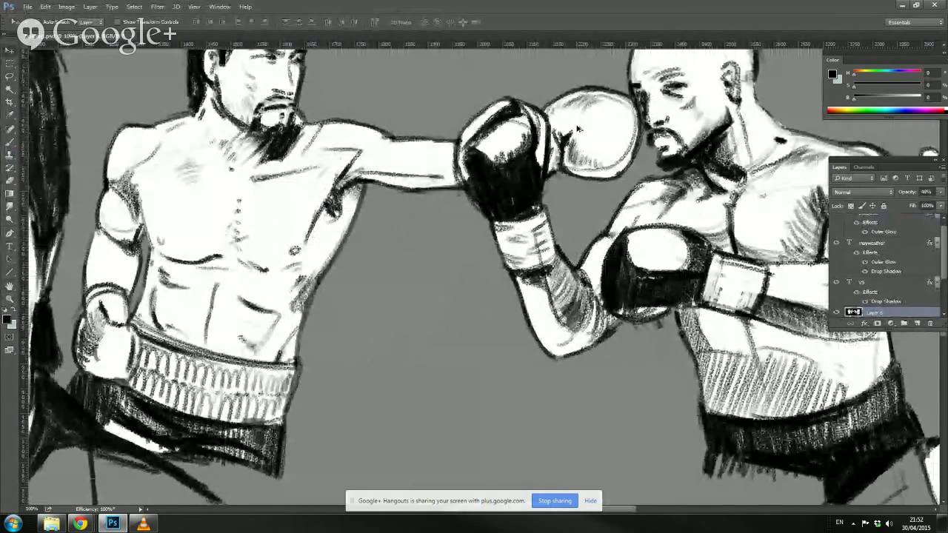
key("ctrl+minus")
key("ctrl+minus")
key("ctrl+minus")
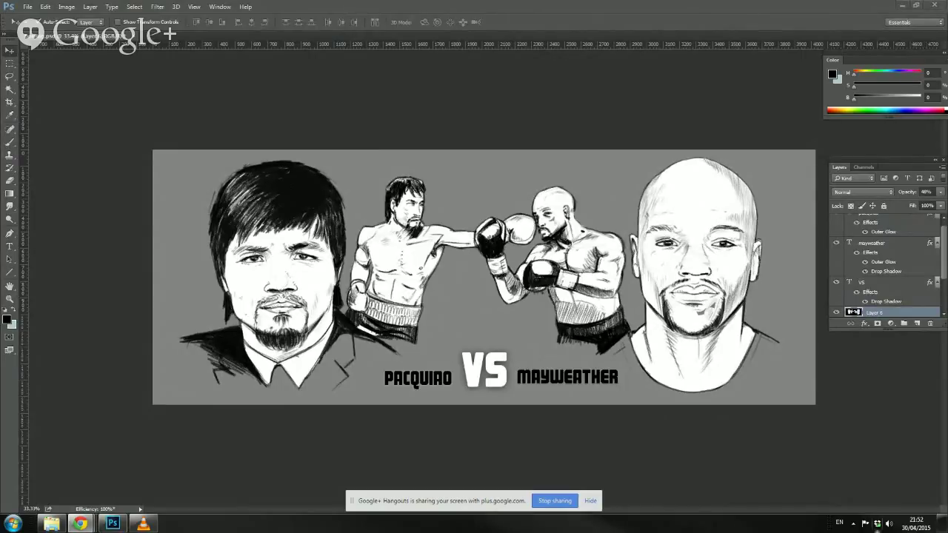
Step: Change the colour of the PACQUIAO caption text to white (ffffff)
left_click(882, 245)
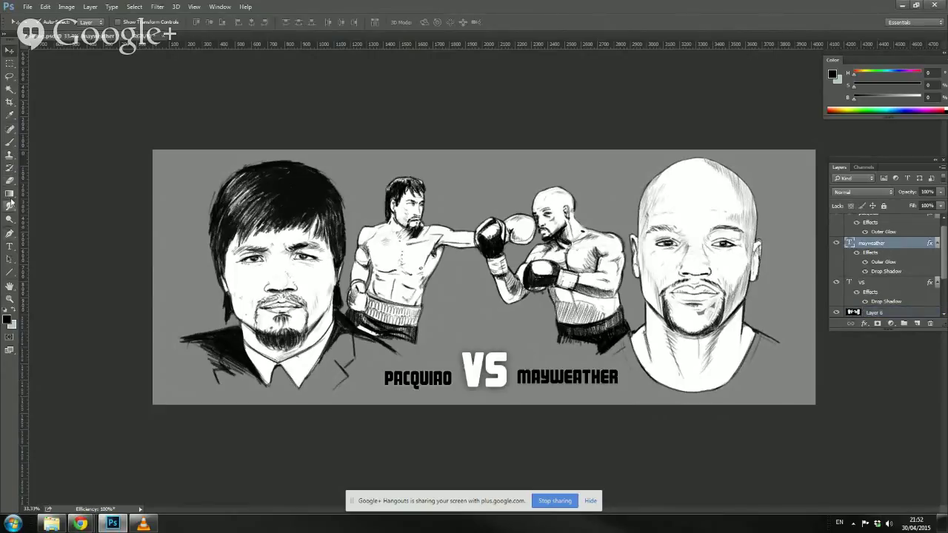
left_click(9, 246)
left_click(417, 381)
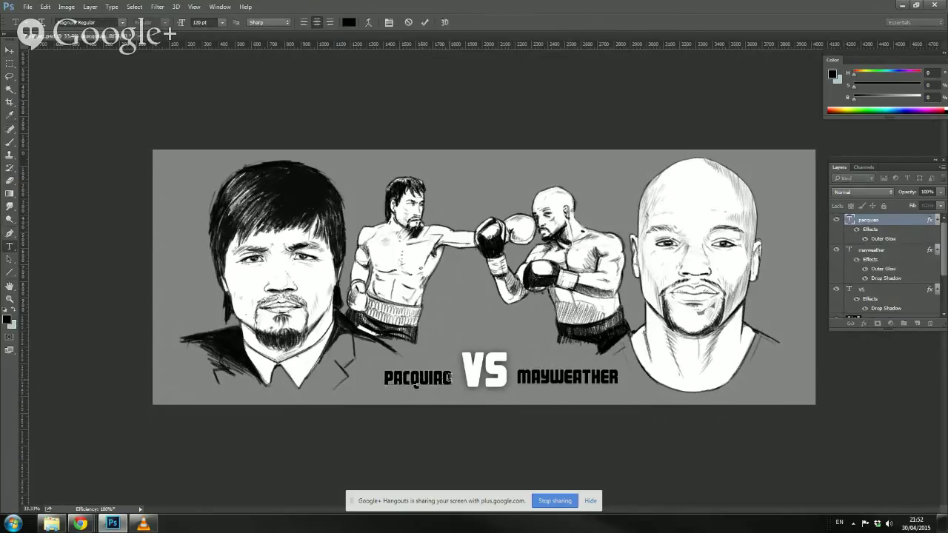
left_click_drag(452, 378, 359, 375)
left_click(347, 25)
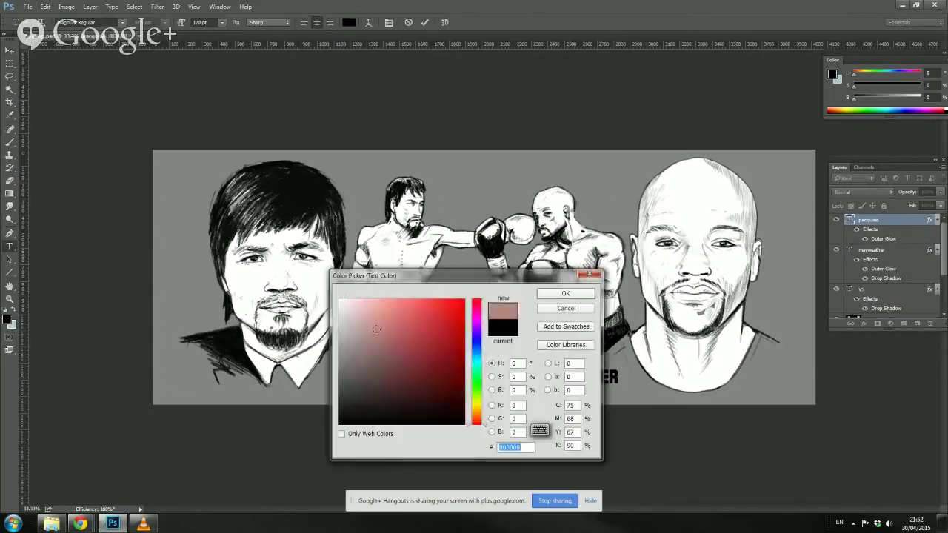
type("ffffff")
key("Return")
left_click(10, 63)
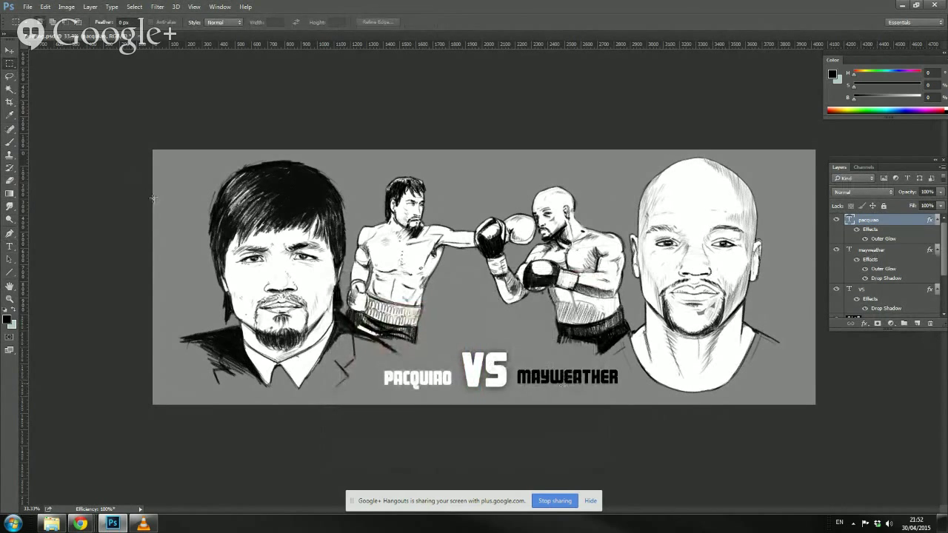
Step: Change the colour of the whole MAYWEATHER caption text to white (ffffff)
left_click(10, 50)
left_click(524, 376)
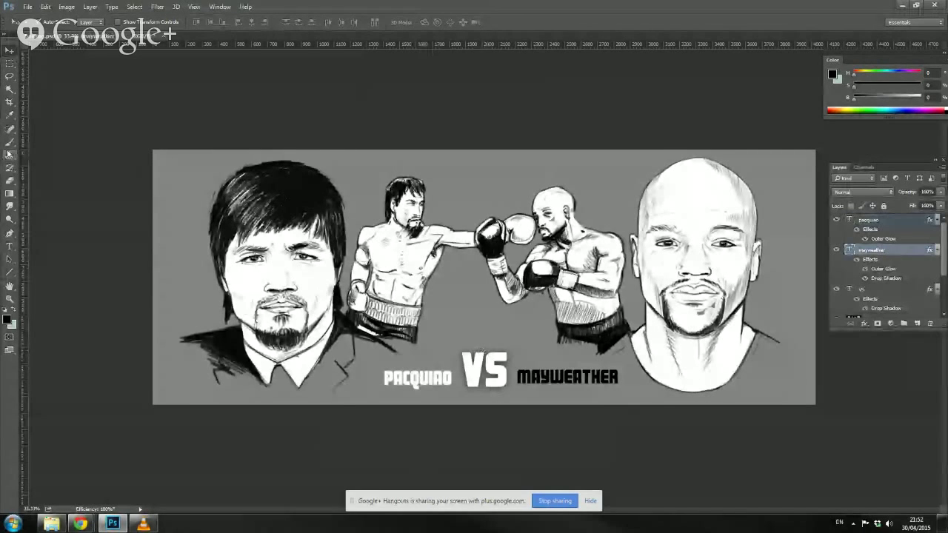
left_click(10, 246)
left_click(593, 380)
key("ctrl+a")
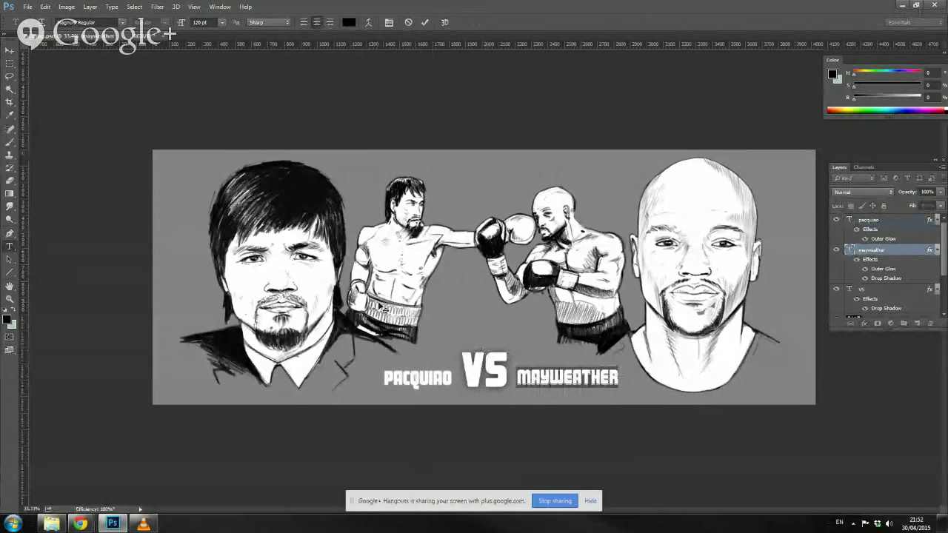
left_click(349, 23)
left_click_drag(348, 308, 318, 278)
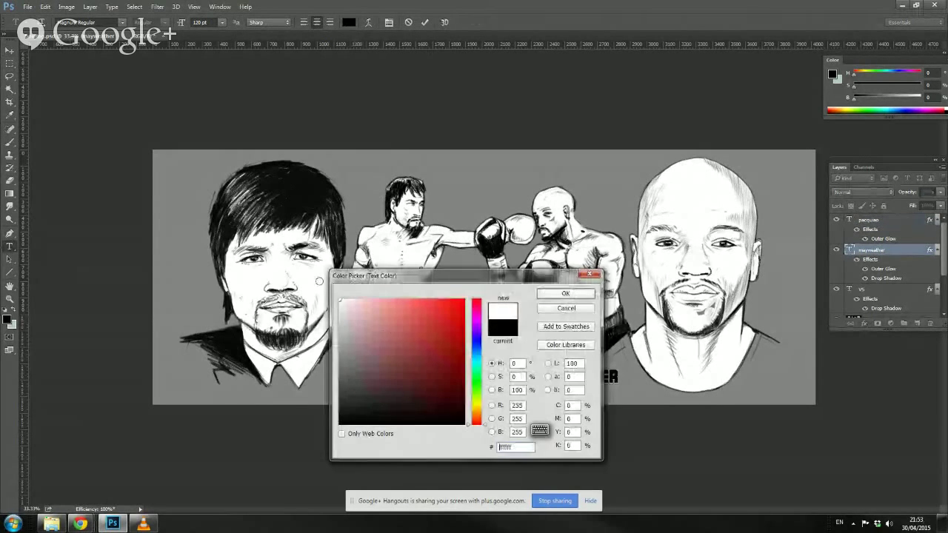
left_click(555, 299)
left_click(9, 63)
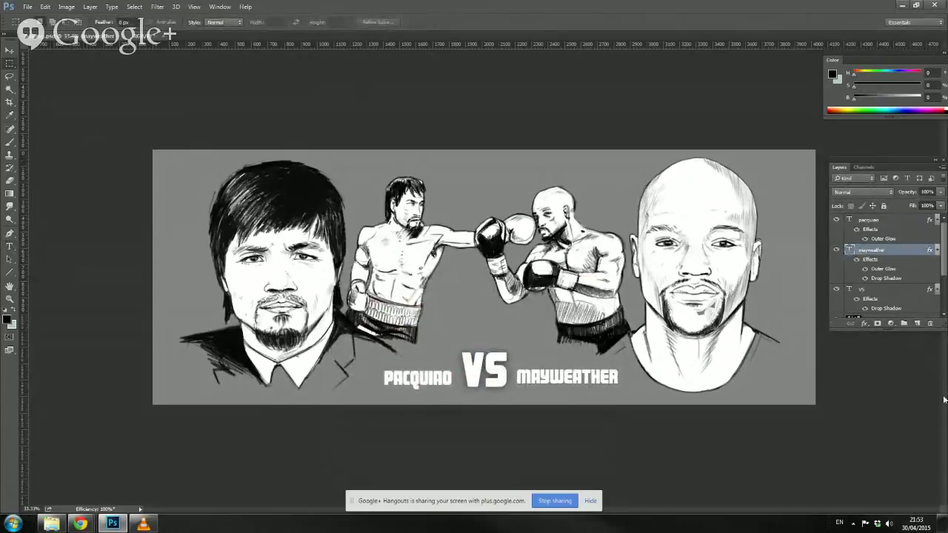
Step: Turn off the Outer Glow effect on the mayweather text layer, keeping its Drop Shadow enabled
double_click(898, 256)
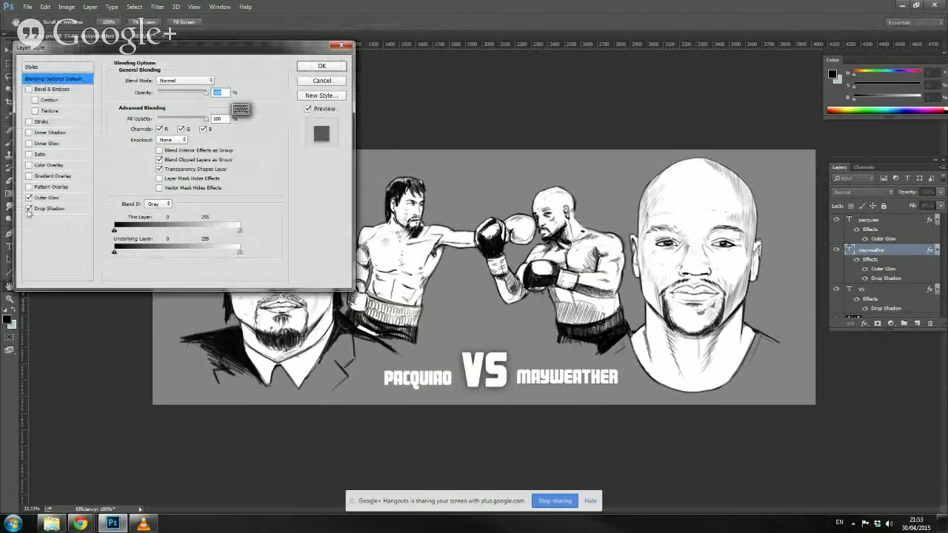
left_click(45, 197)
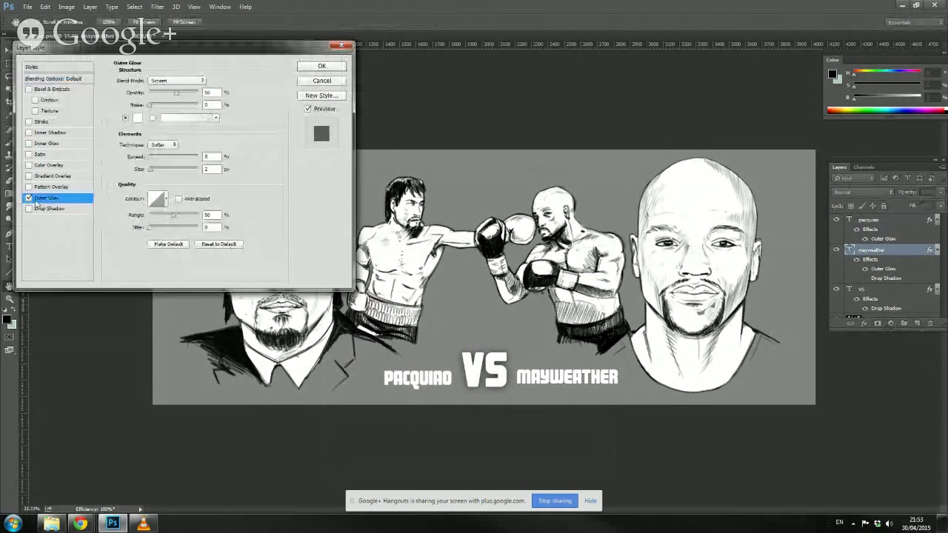
left_click(29, 199)
left_click(46, 209)
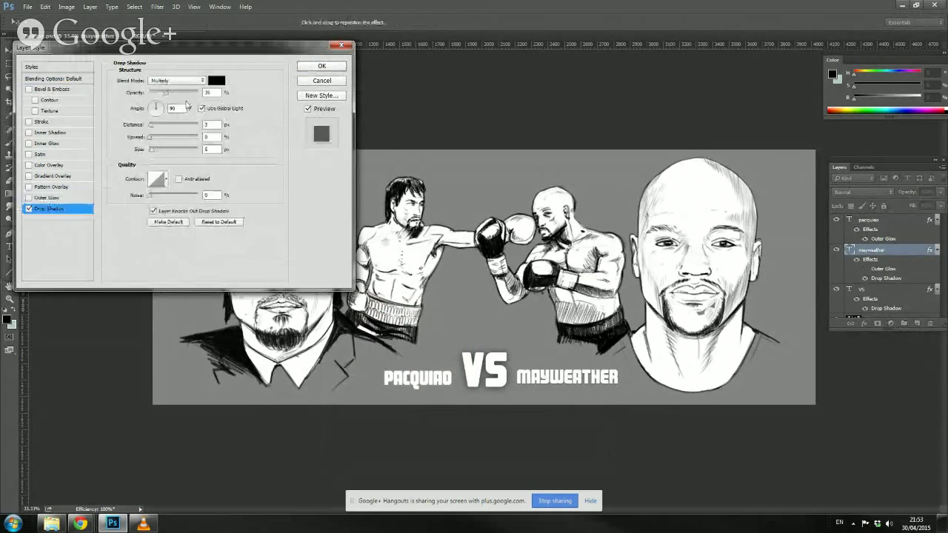
left_click(320, 66)
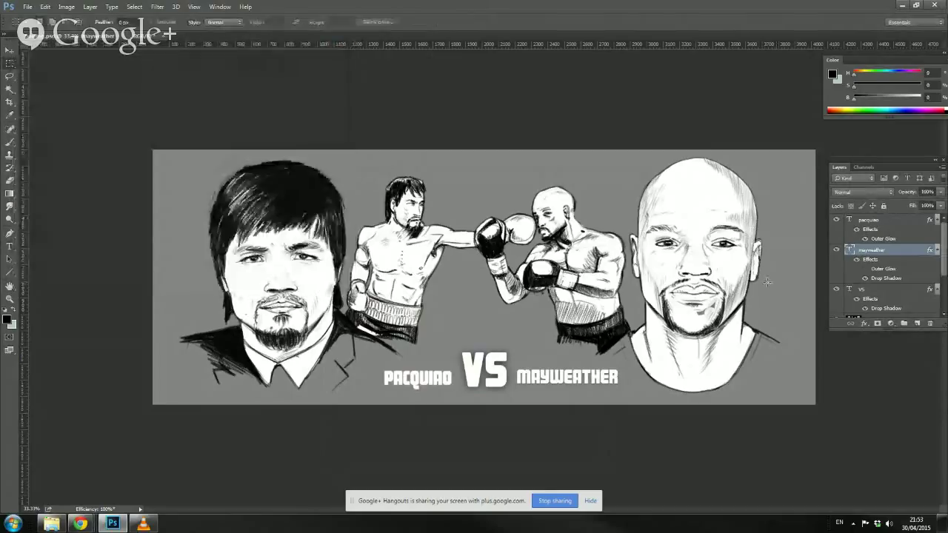
Step: Replace the Outer Glow effect on the pacquiao text layer with a Drop Shadow
double_click(902, 231)
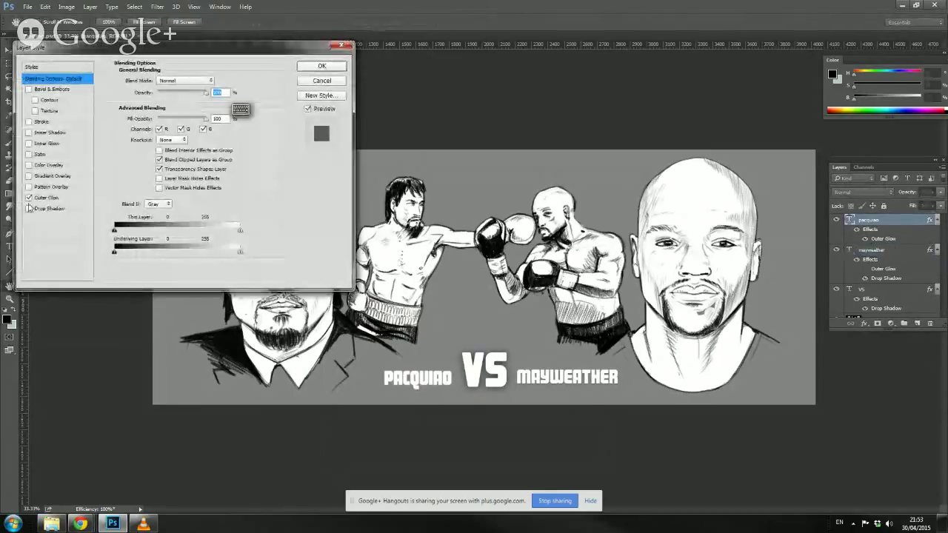
left_click(29, 198)
left_click(29, 209)
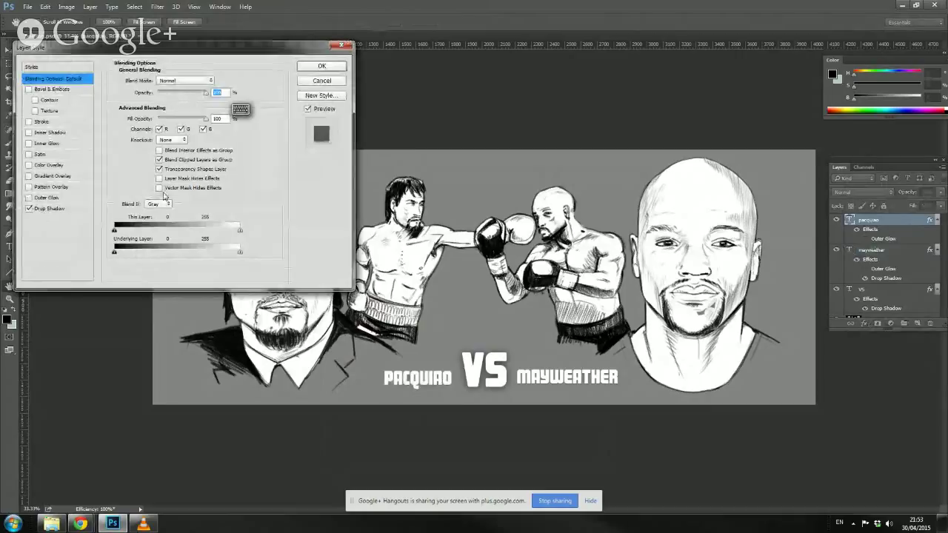
left_click(322, 67)
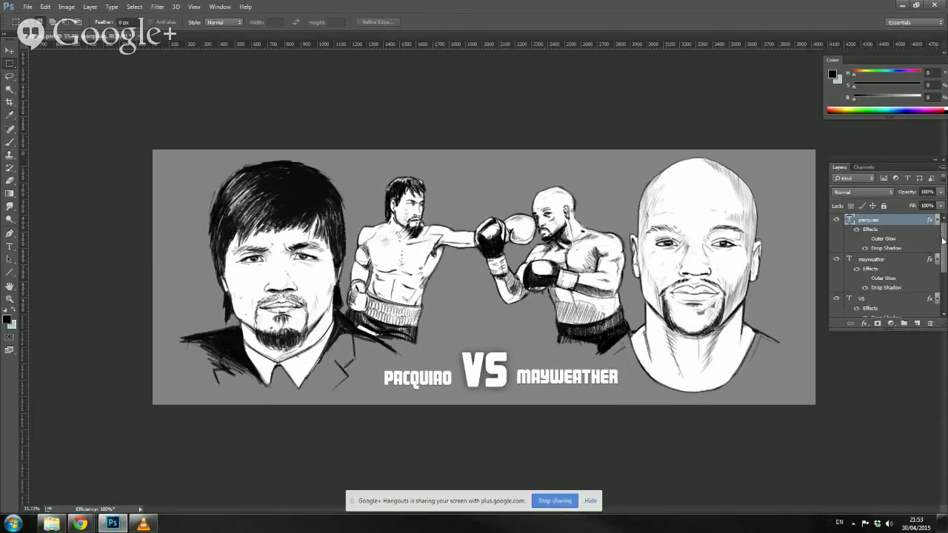
Step: Hide the pacquiao, mayweather and VS text layers, and switch to Chrome
left_click_drag(944, 240, 945, 258)
left_click_drag(837, 274, 830, 190)
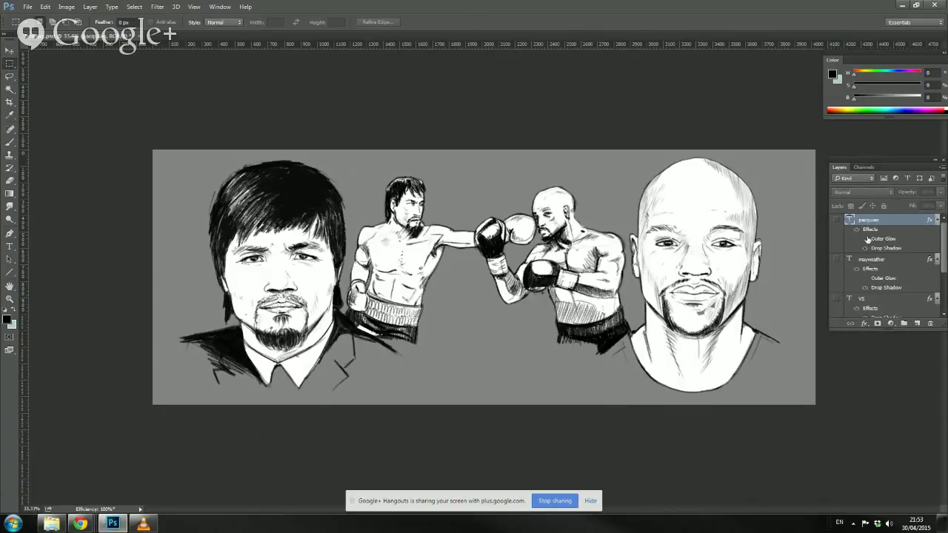
key("alt+Tab")
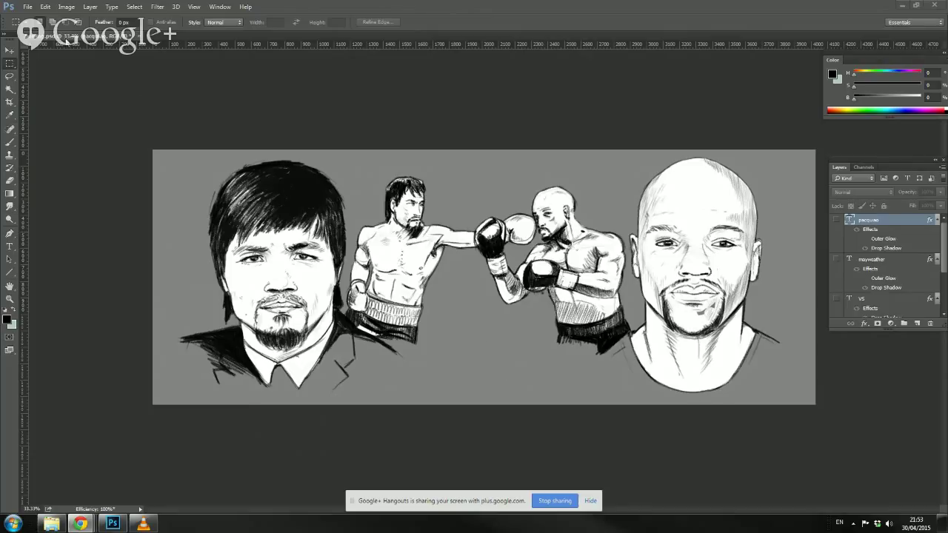
left_click(67, 6)
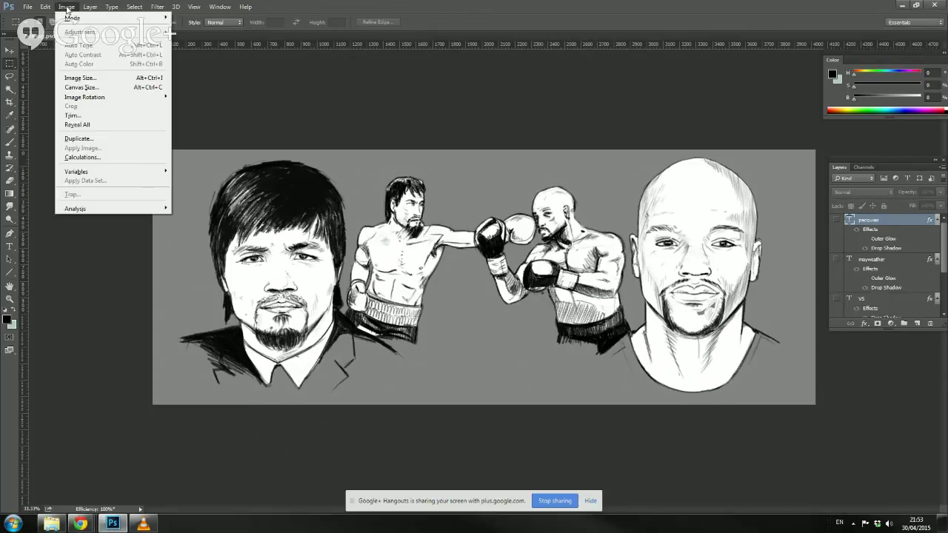
mouse_move(90, 7)
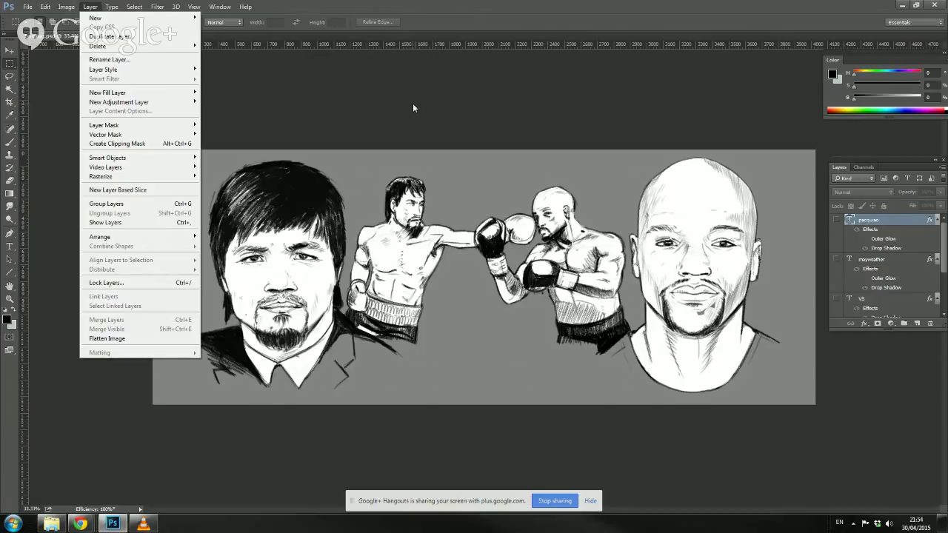
left_click(413, 108)
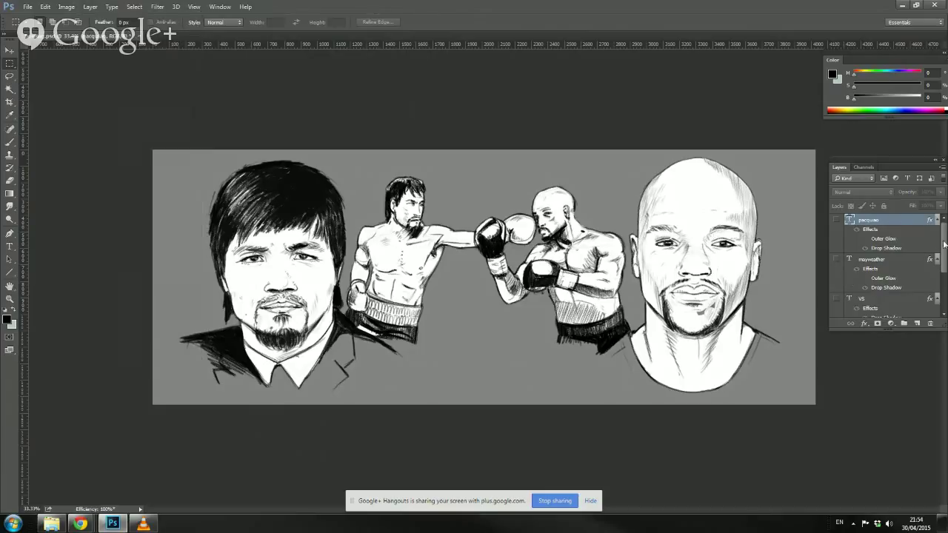
Step: Select Layer 6, just below the hidden text layers, and activate the Brush tool
scroll(945, 256, "down", 1)
scroll(945, 256, "down", 1)
left_click(878, 271)
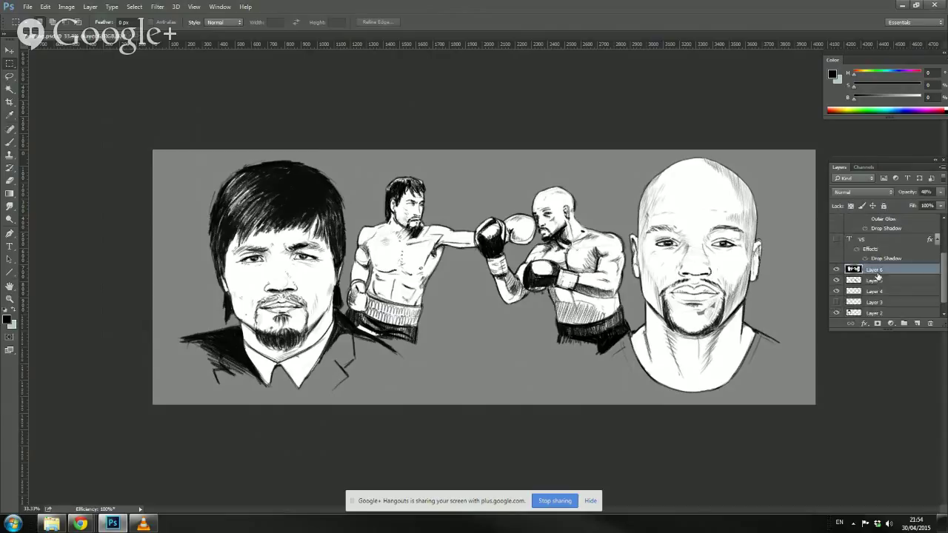
left_click(10, 141)
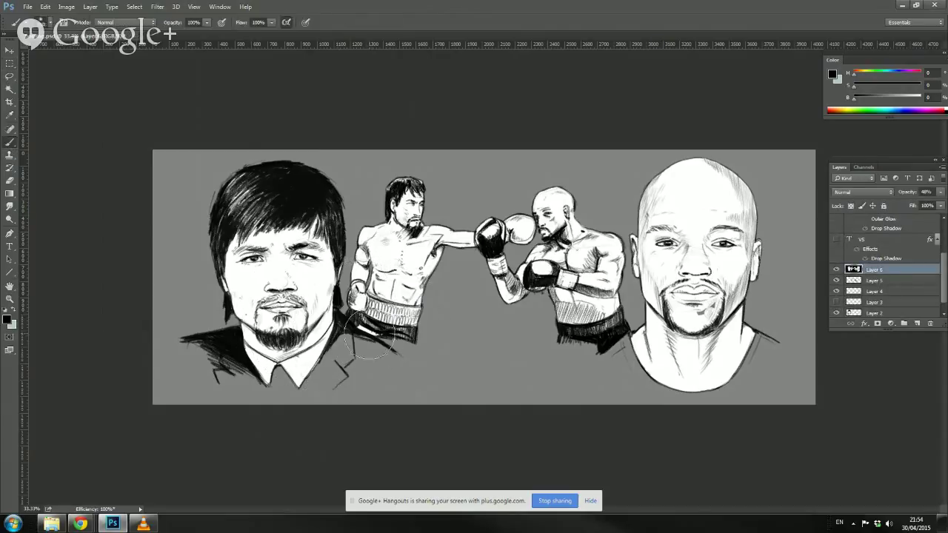
left_click_drag(371, 332, 361, 328)
Step: Resize the image to a width of 1000 pixels at a resolution of 300 pixels per inch, keeping its proportions
left_click(66, 7)
left_click(74, 74)
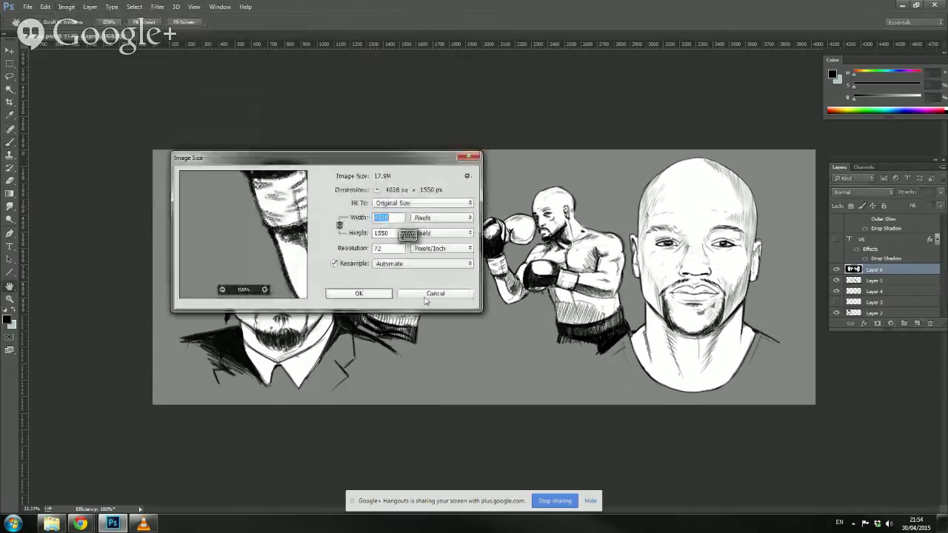
double_click(379, 248)
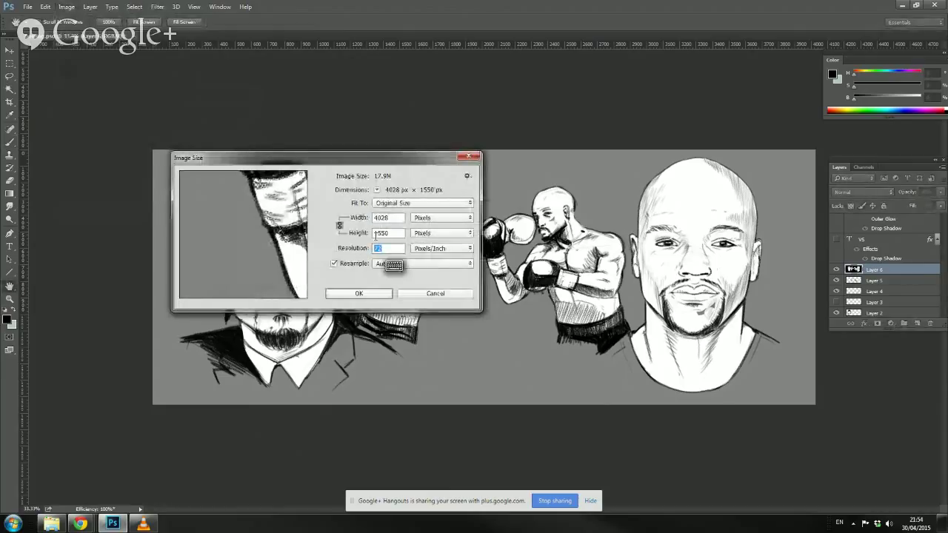
type("300")
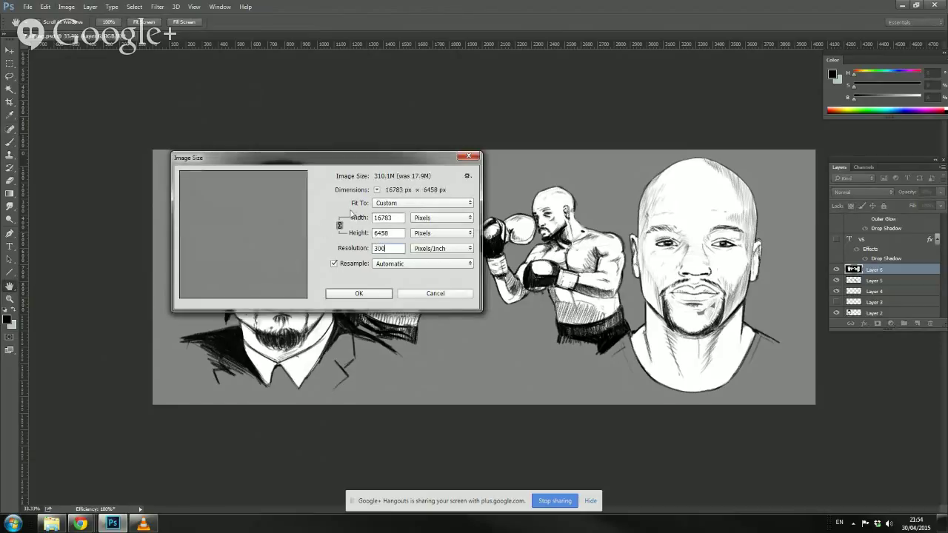
left_click(362, 218)
type("1000")
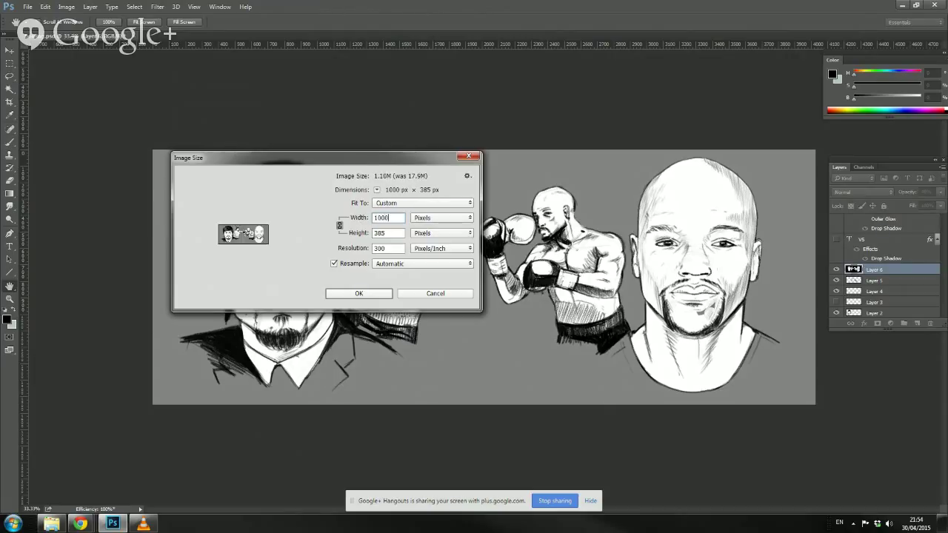
key("Return")
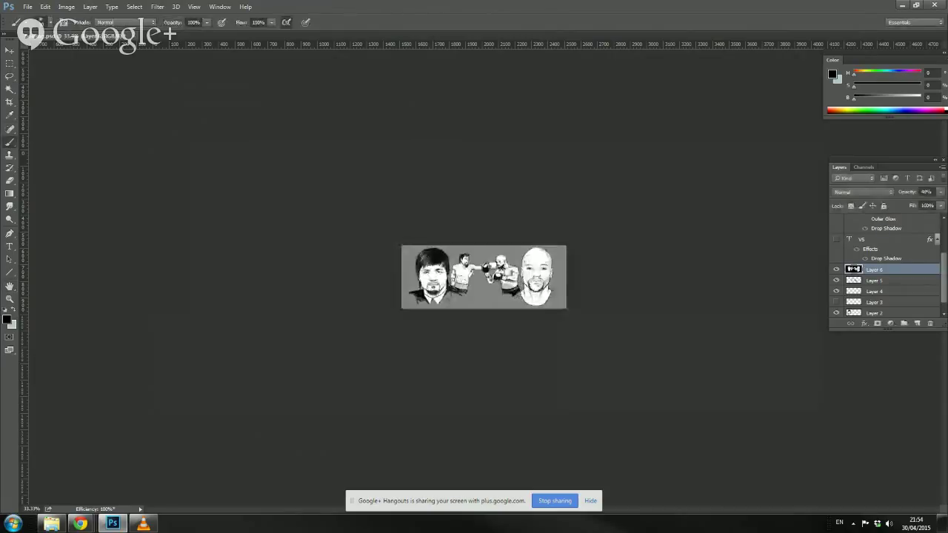
Step: Check the reduced image at 100% and save it as a JPEG over boxing facebook.jpg at Maximum quality
left_click(31, 509)
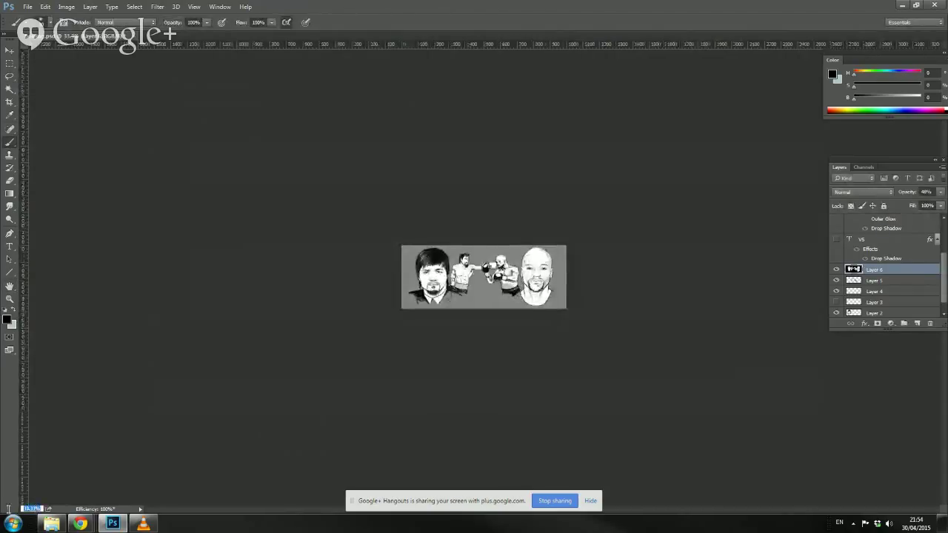
type("100")
key("Return")
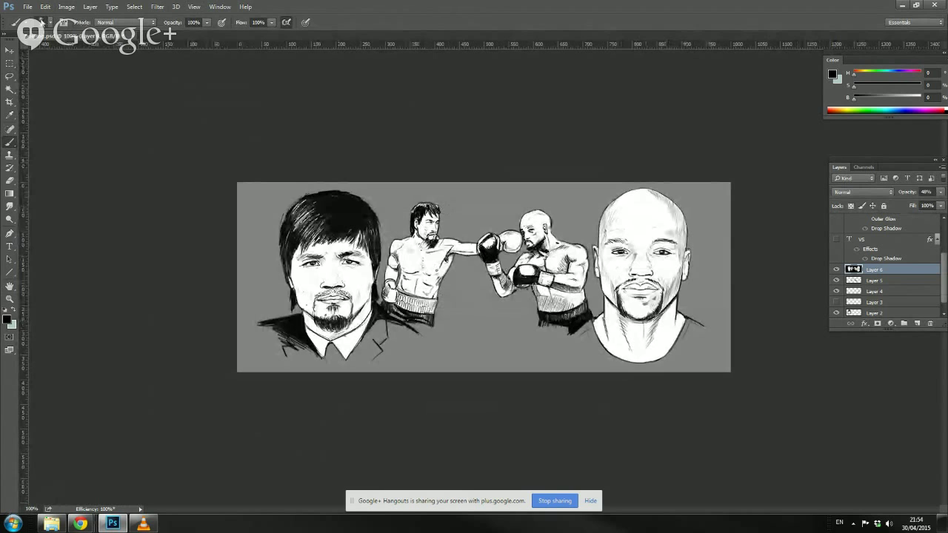
left_click(27, 6)
left_click(44, 116)
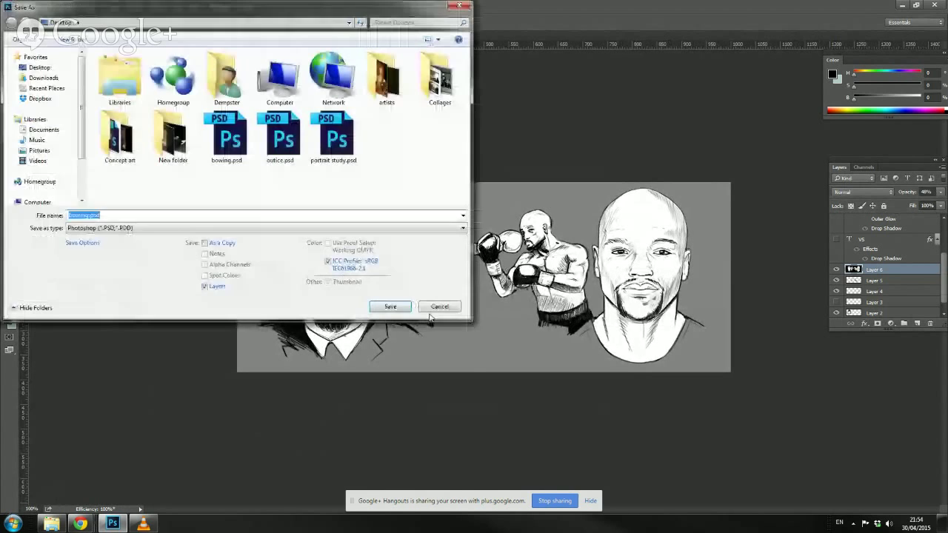
left_click(180, 228)
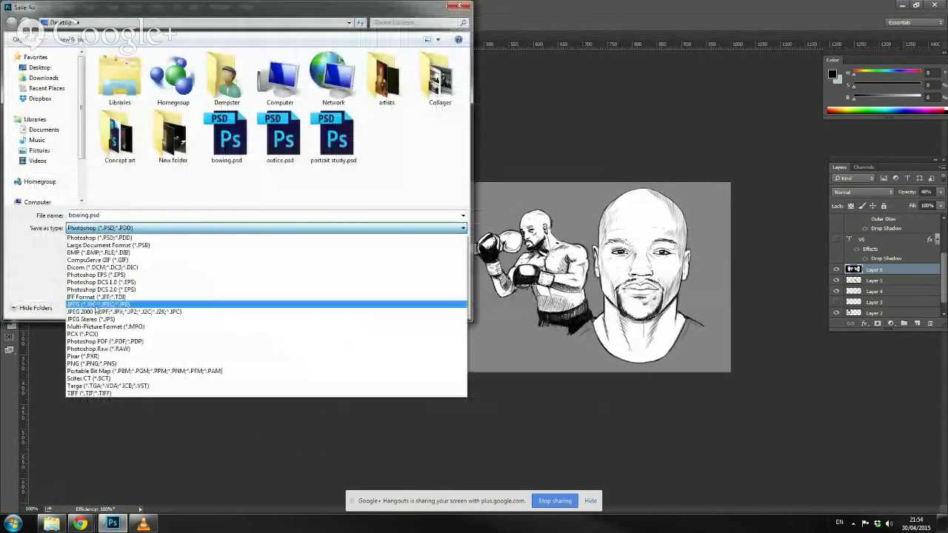
left_click(98, 304)
left_click(288, 148)
left_click(391, 306)
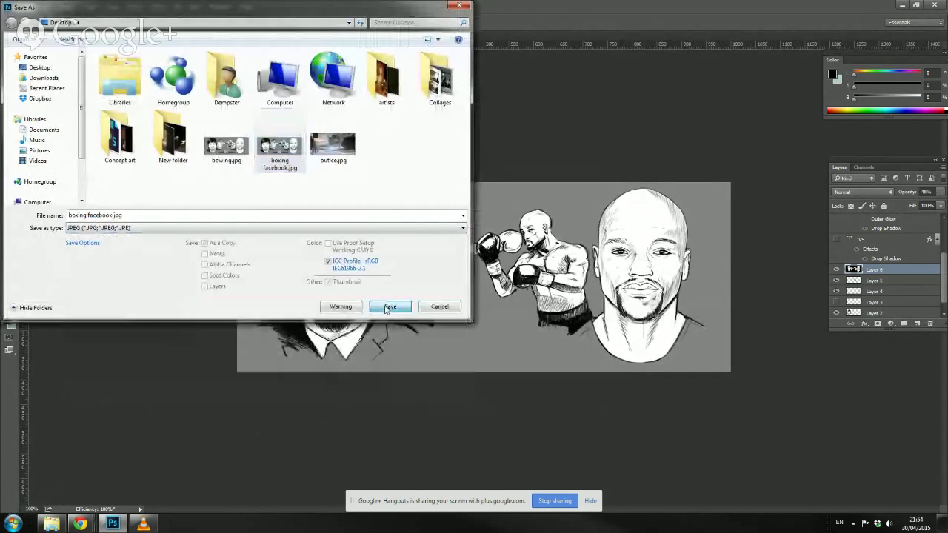
left_click(500, 262)
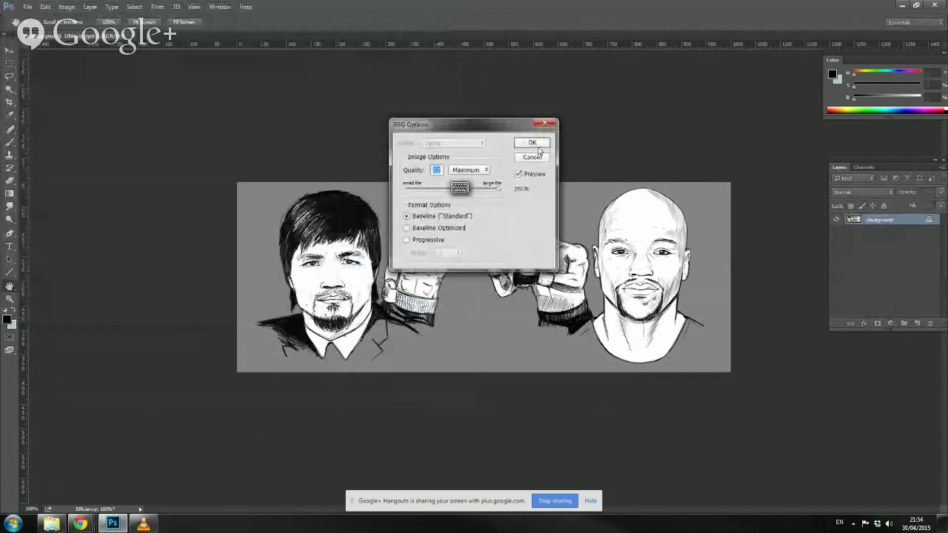
left_click(533, 144)
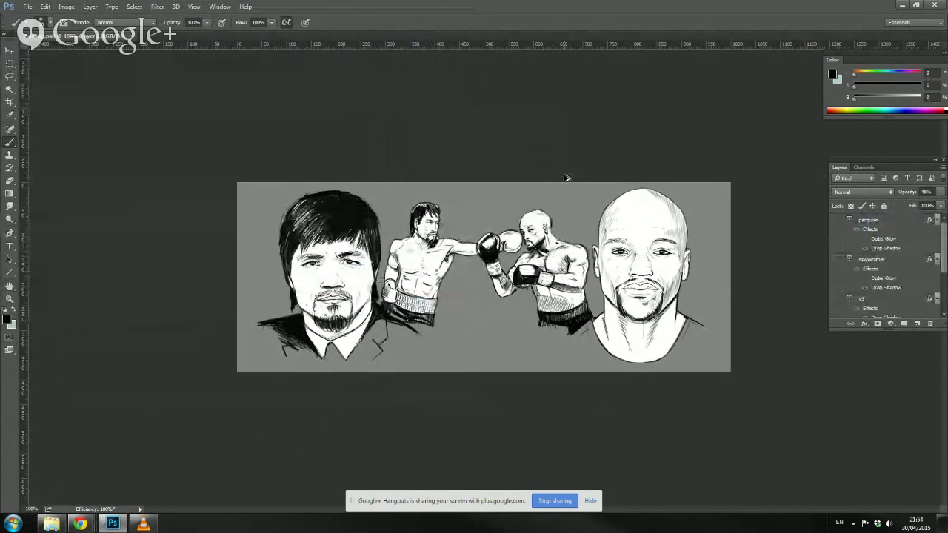
Step: Undo the image resize and save the full-size layered PSD
key("ctrl+z")
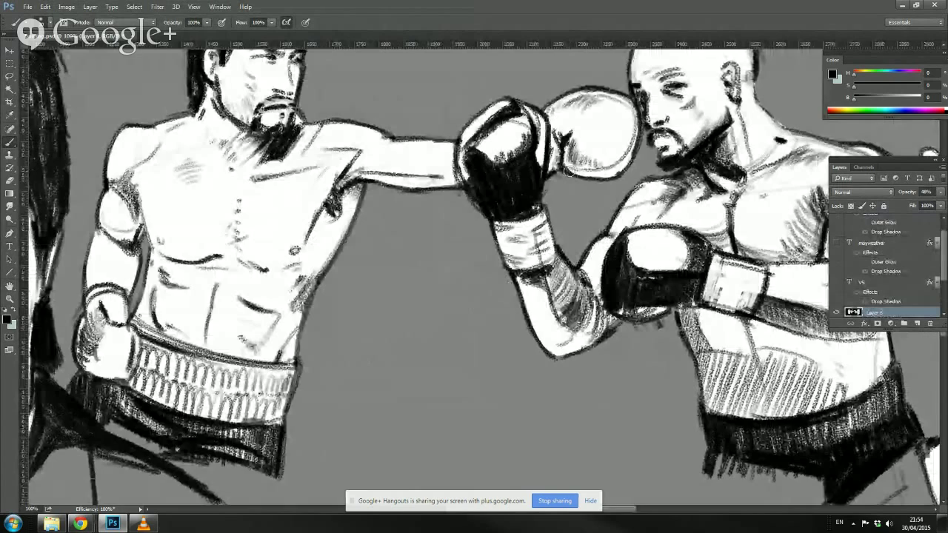
key("ctrl+minus")
key("ctrl+minus")
key("ctrl+minus")
key("ctrl+minus")
left_click(28, 6)
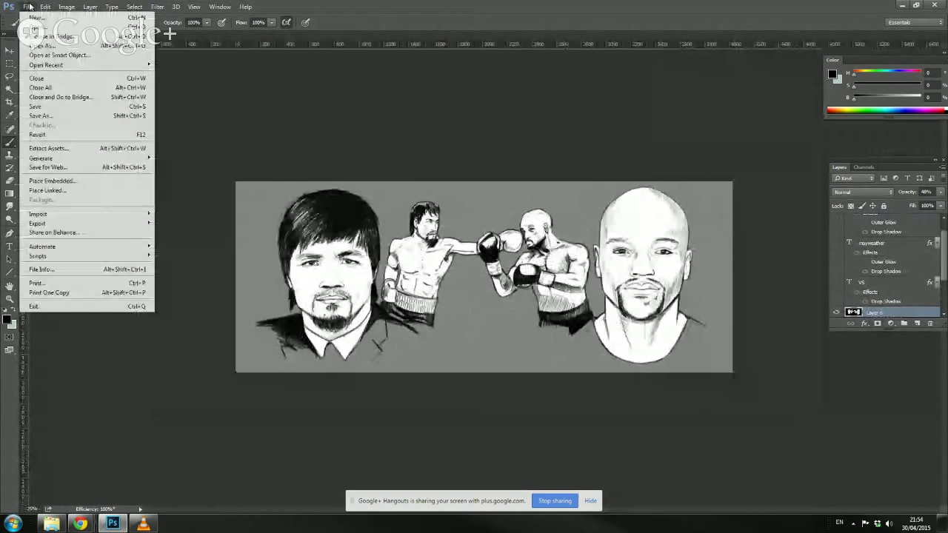
left_click(263, 114)
left_click(32, 7)
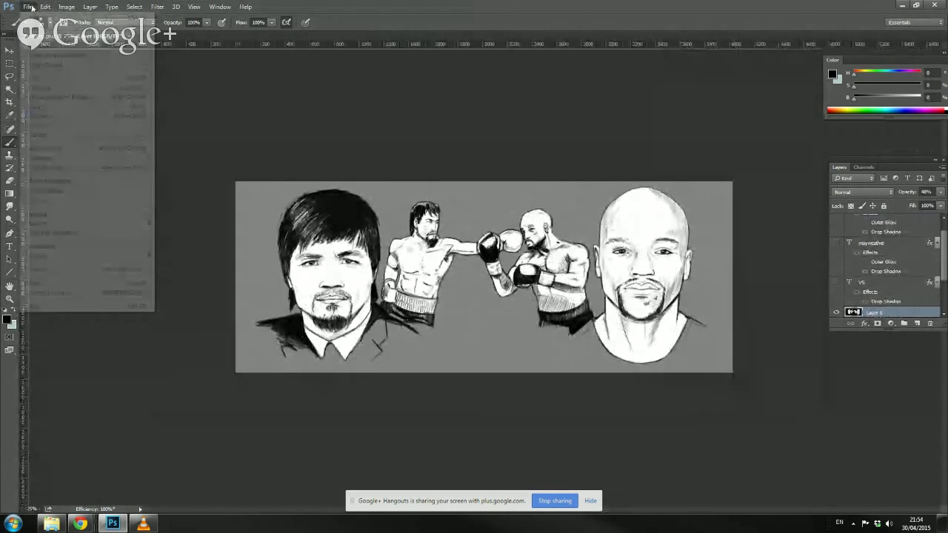
left_click(46, 107)
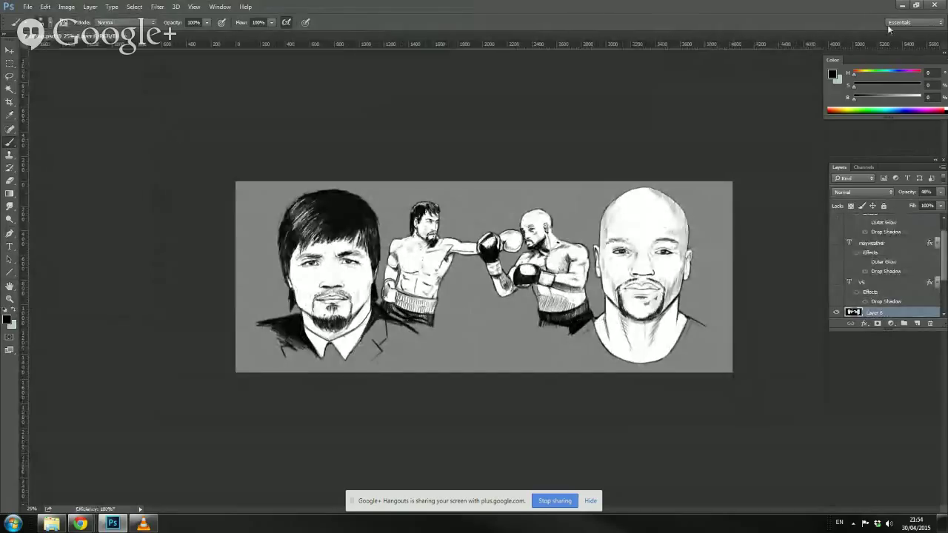
Step: Switch to Chrome and stop the Google+ Hangouts screen sharing
key("alt+Tab")
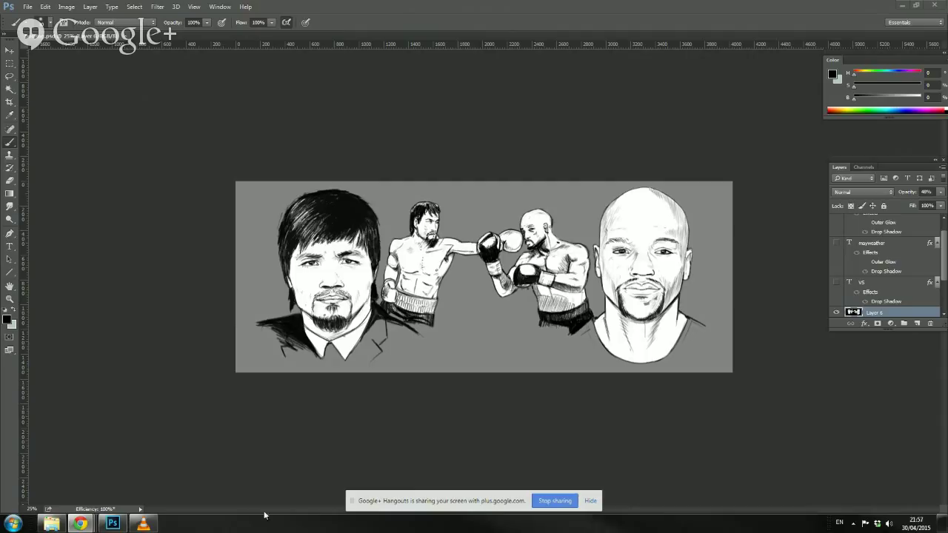
mouse_move(80, 523)
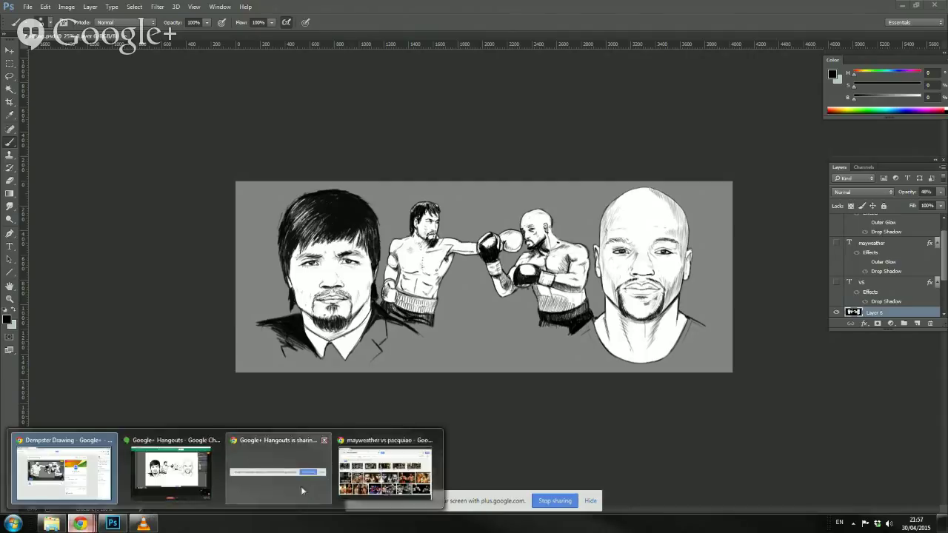
left_click(563, 505)
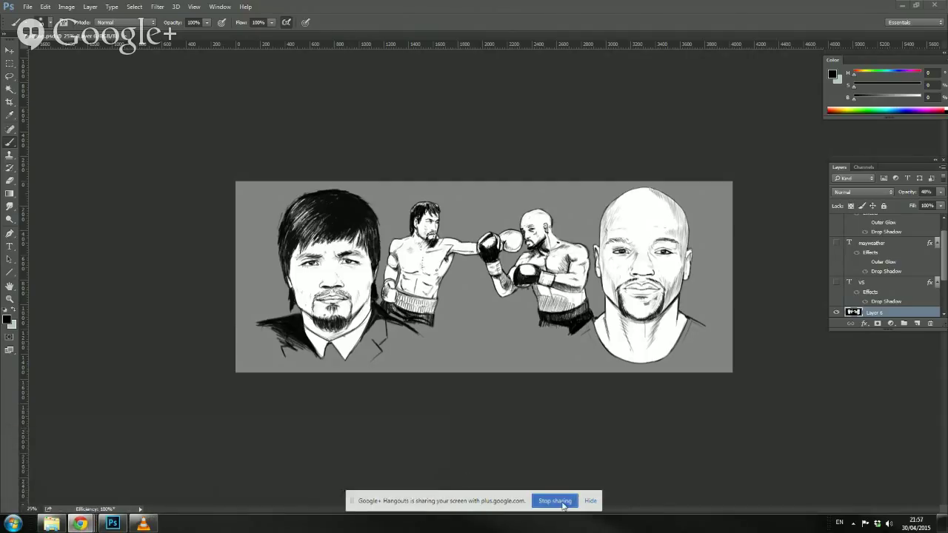